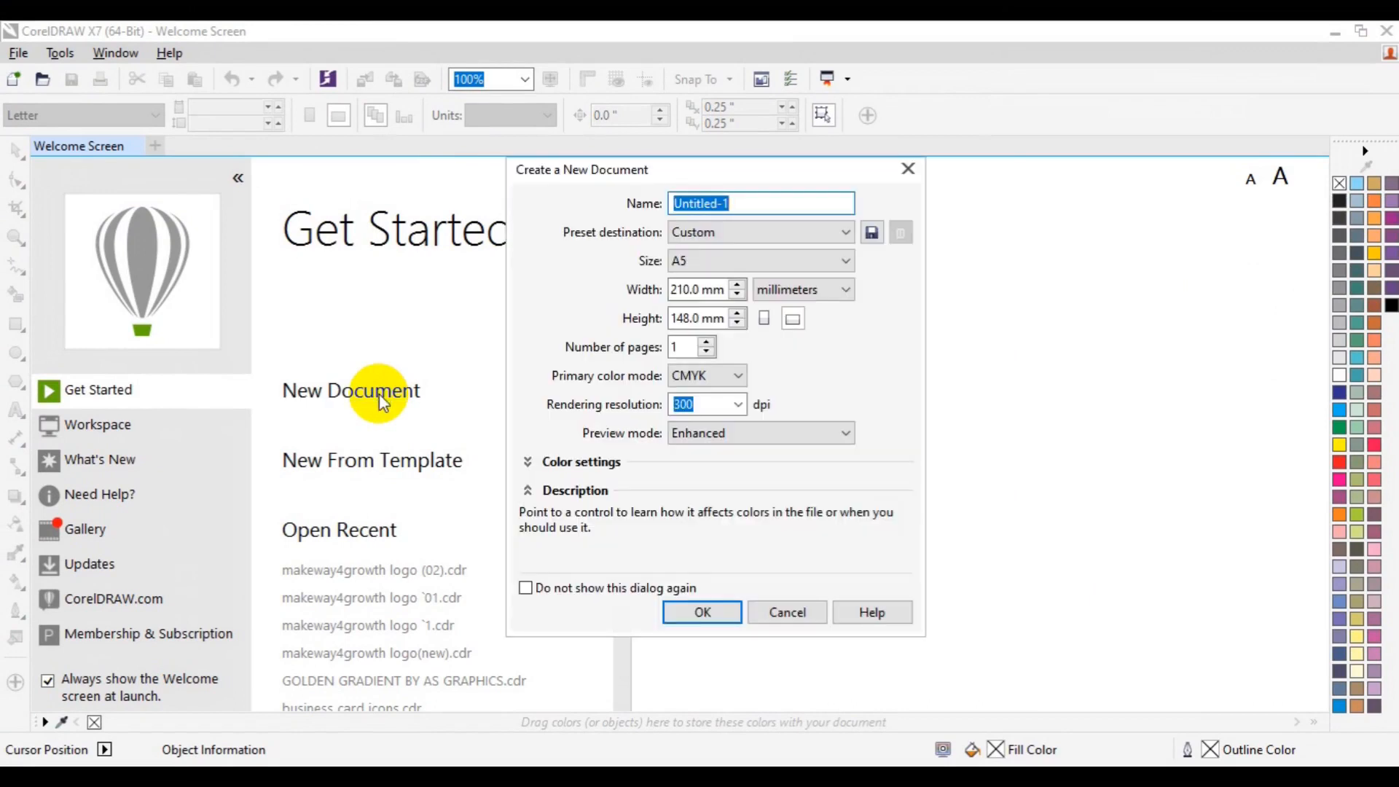
Step: Name the new document "Landscape Brochure Design" and switch its units to inches
text(L)
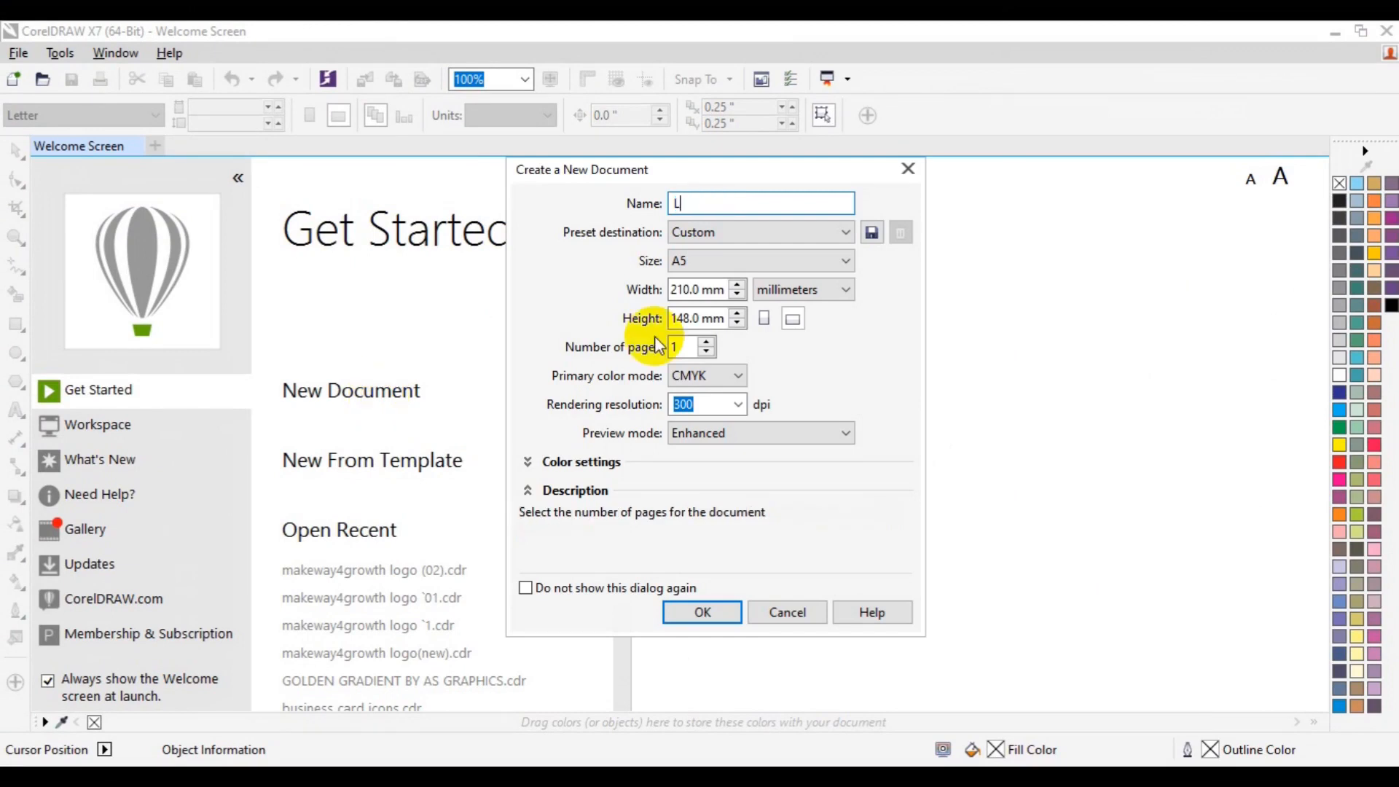
text(andscape Brochure )
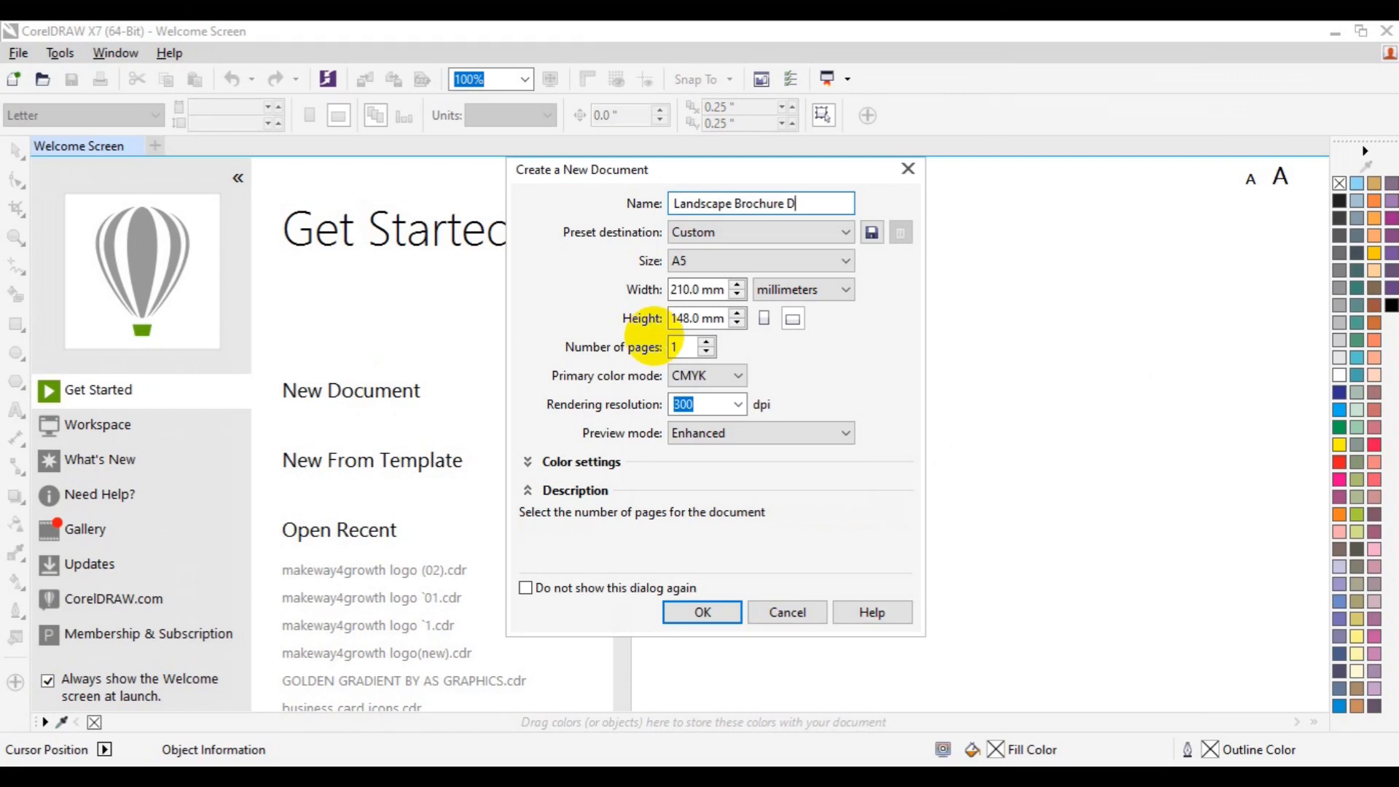
text(Design)
click(787, 293)
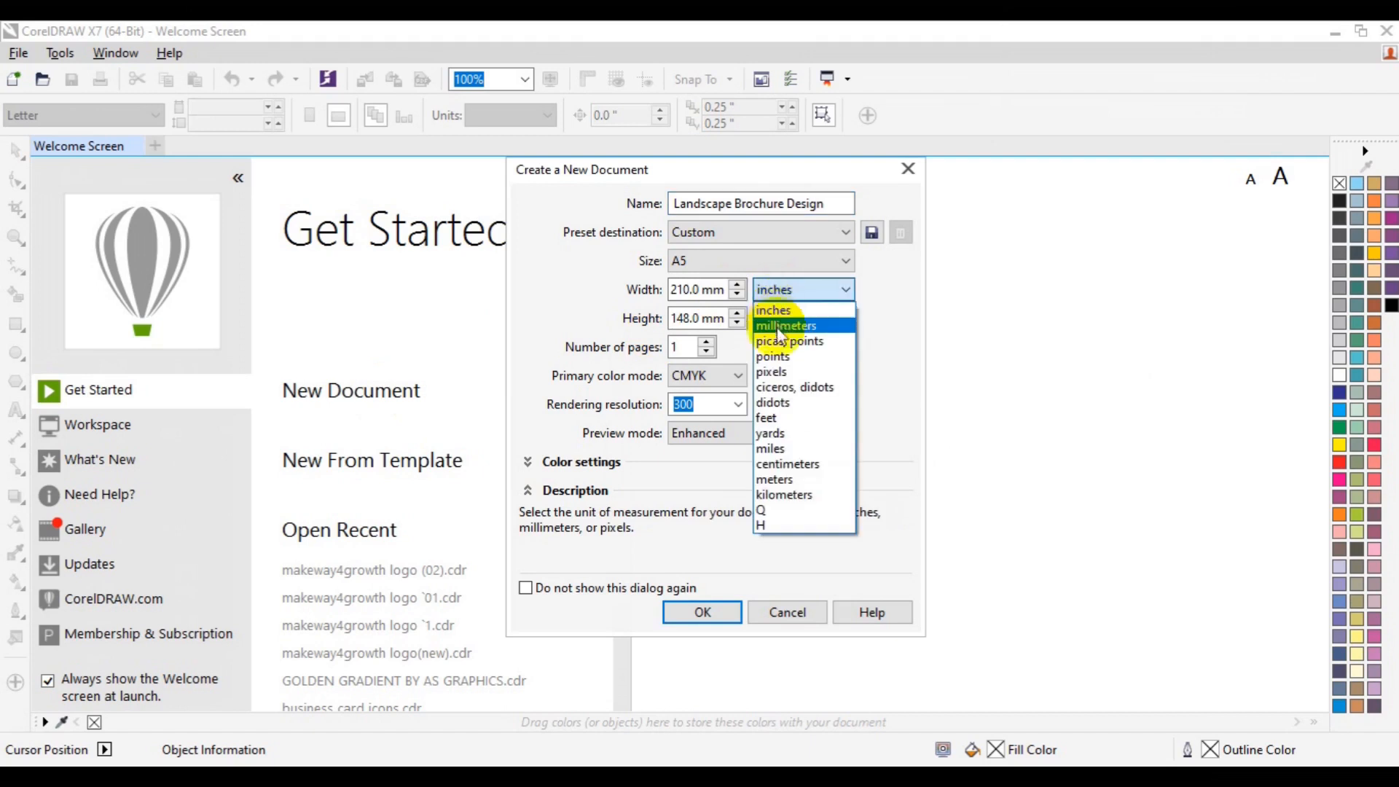
click(778, 319)
Step: Set the page width to 11.0 inches and height to 3.8 inches, and create the document
drag(697, 290, 665, 293)
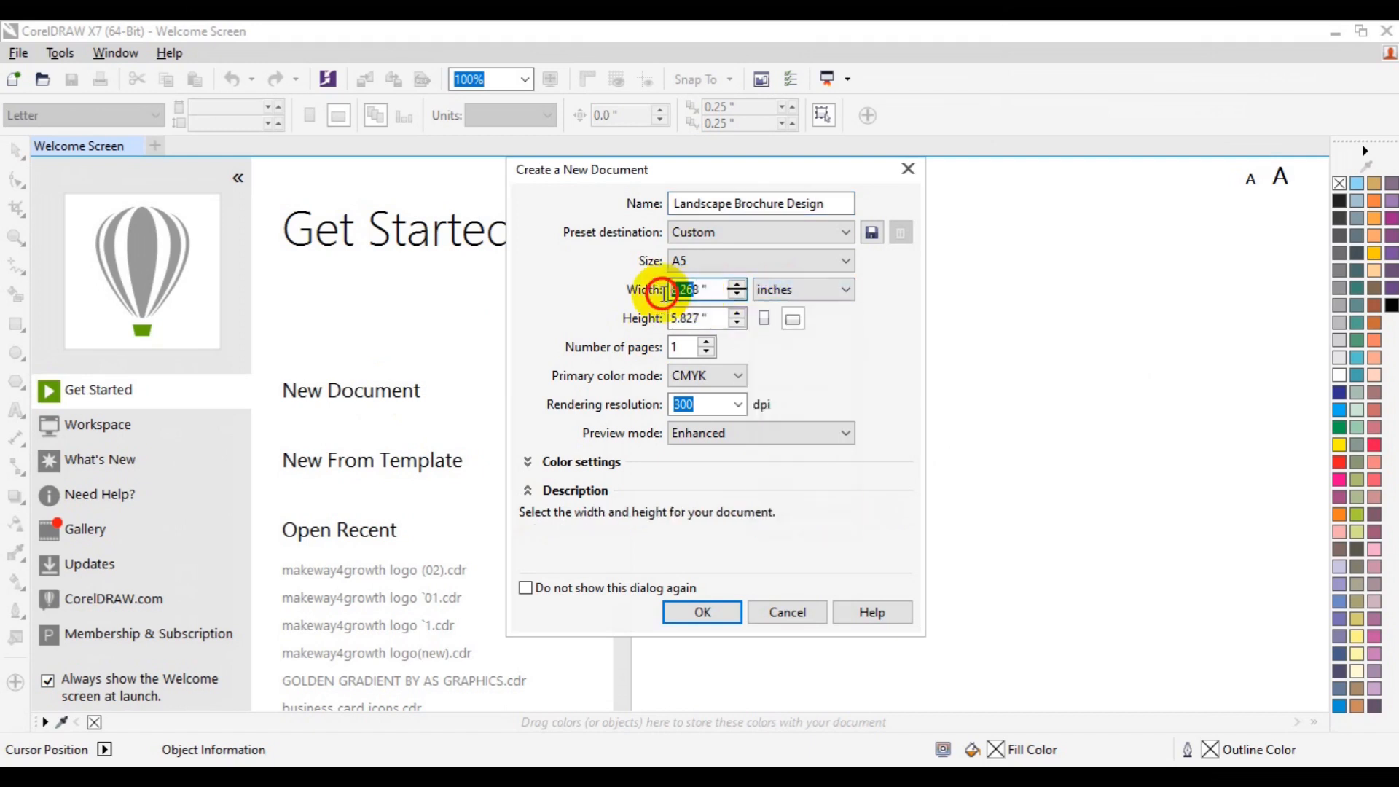
key(BackSpace)
text(11.0)
key(Tab)
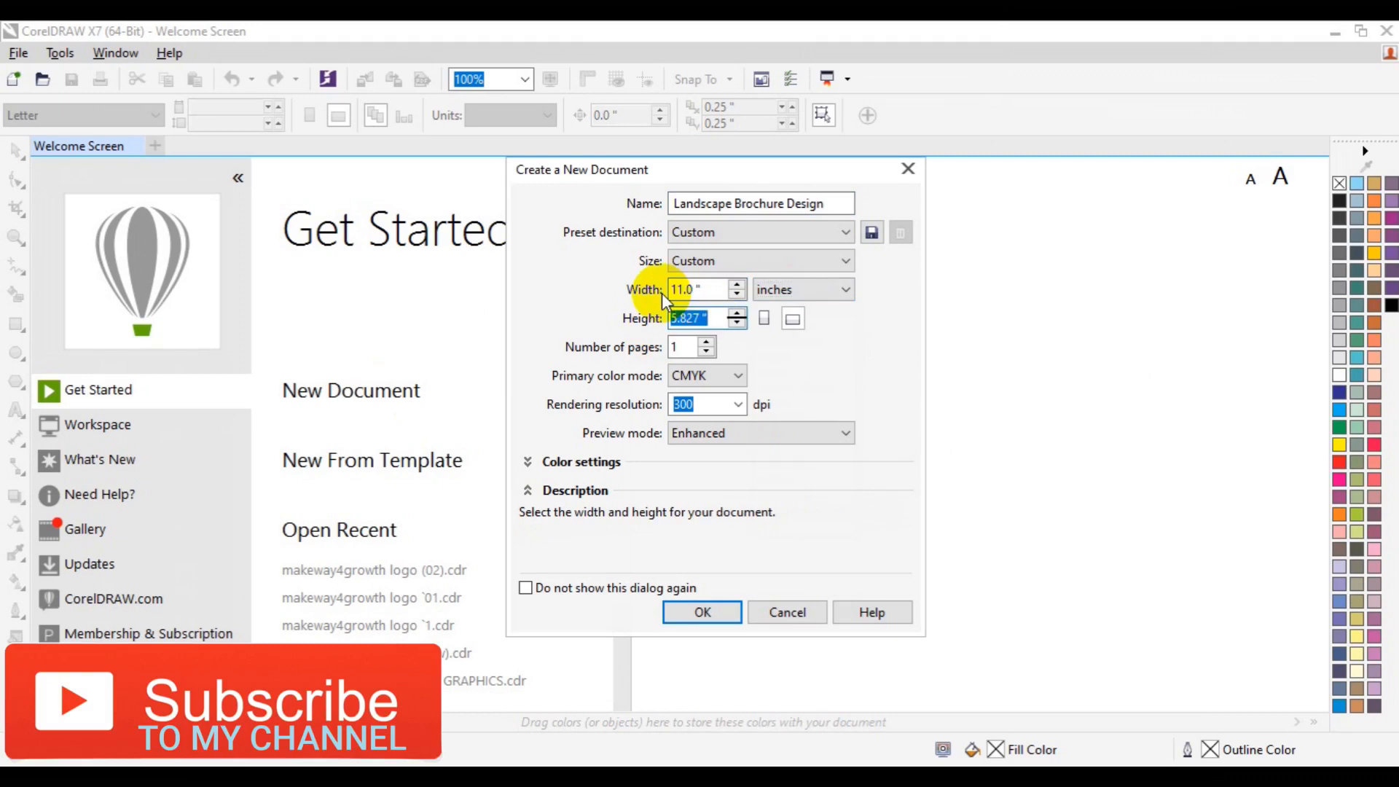
text(3.8)
click(711, 615)
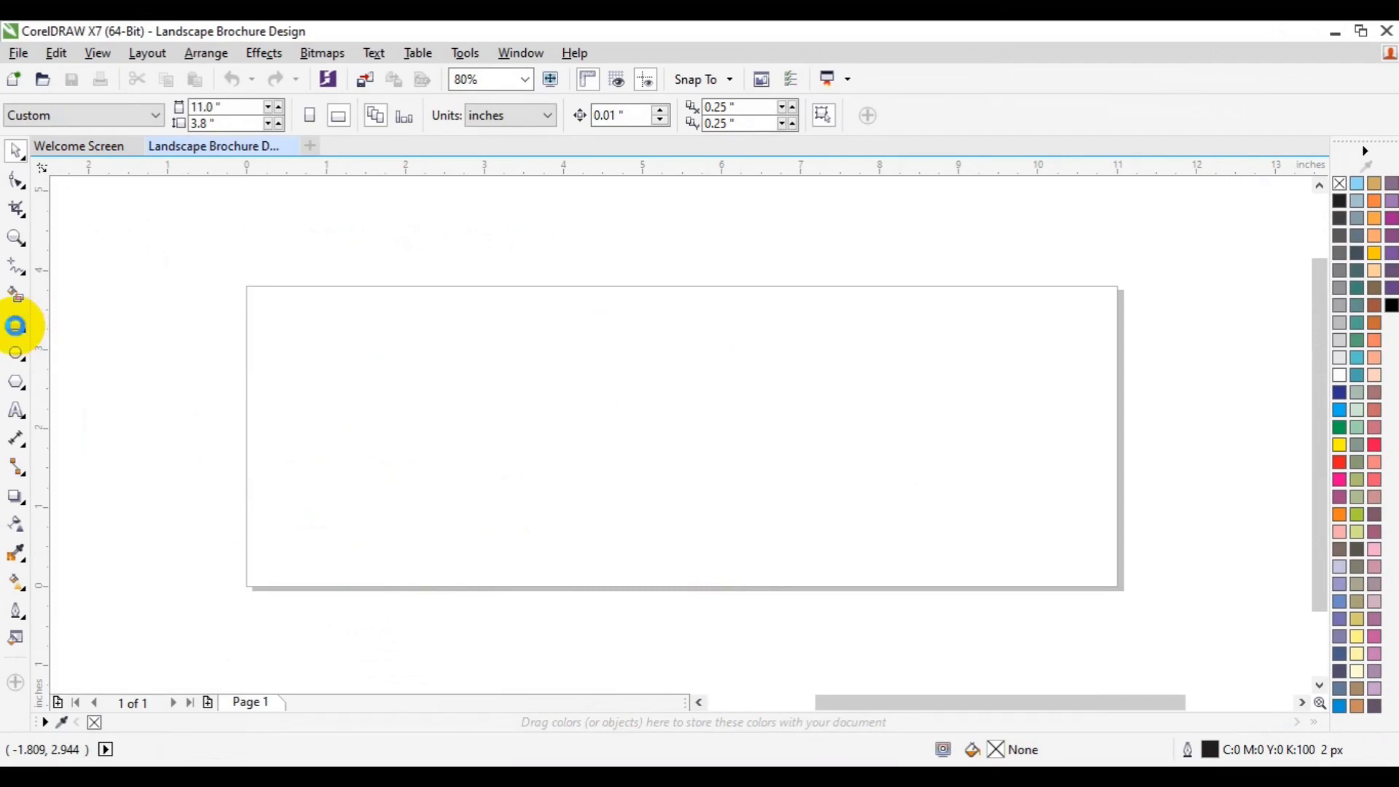
Step: Drag a vertical guideline onto the page at its horizontal centre, about 5.5 inches
double_click(16, 326)
drag(40, 419, 683, 465)
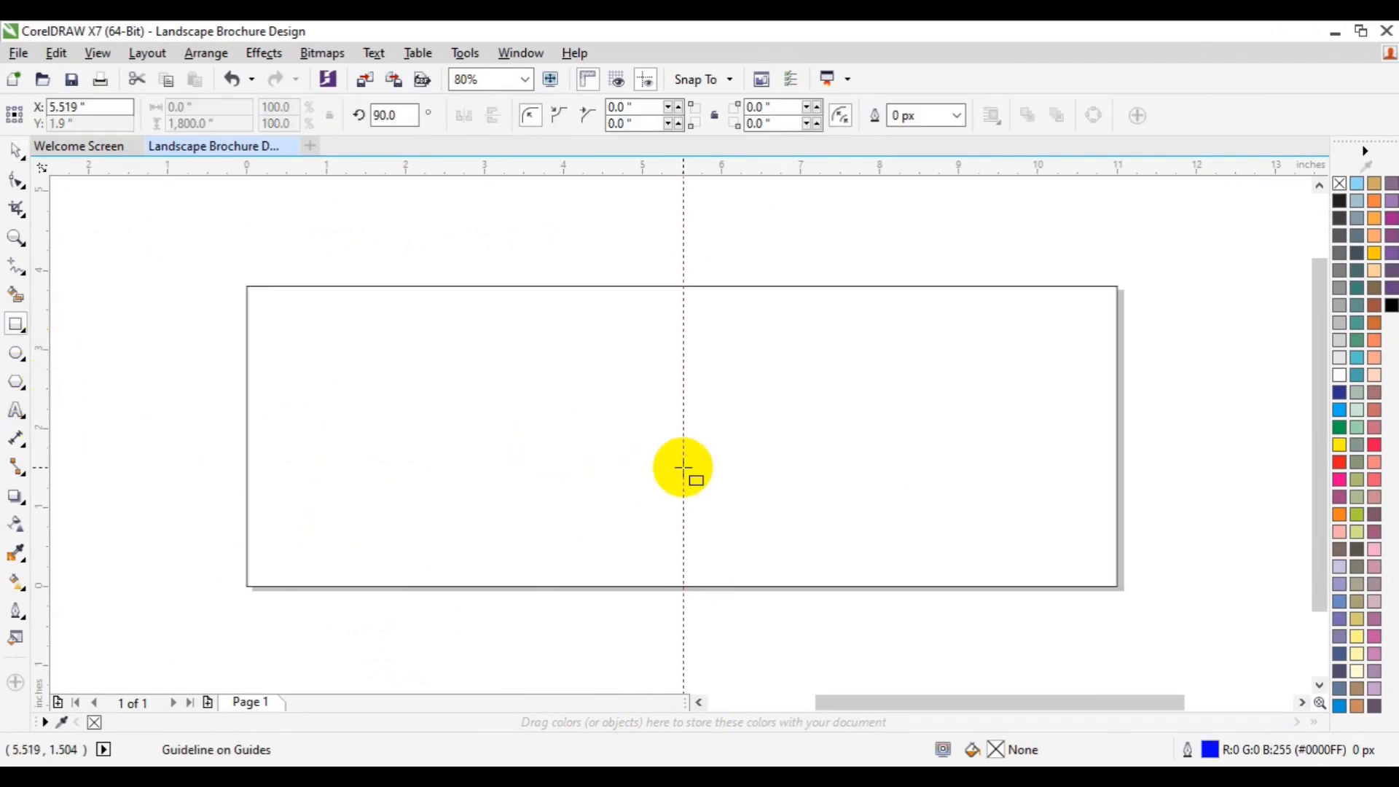
Step: Draw a zigzag line with the Pen tool across the page from its left edge to its right edge
click(26, 286)
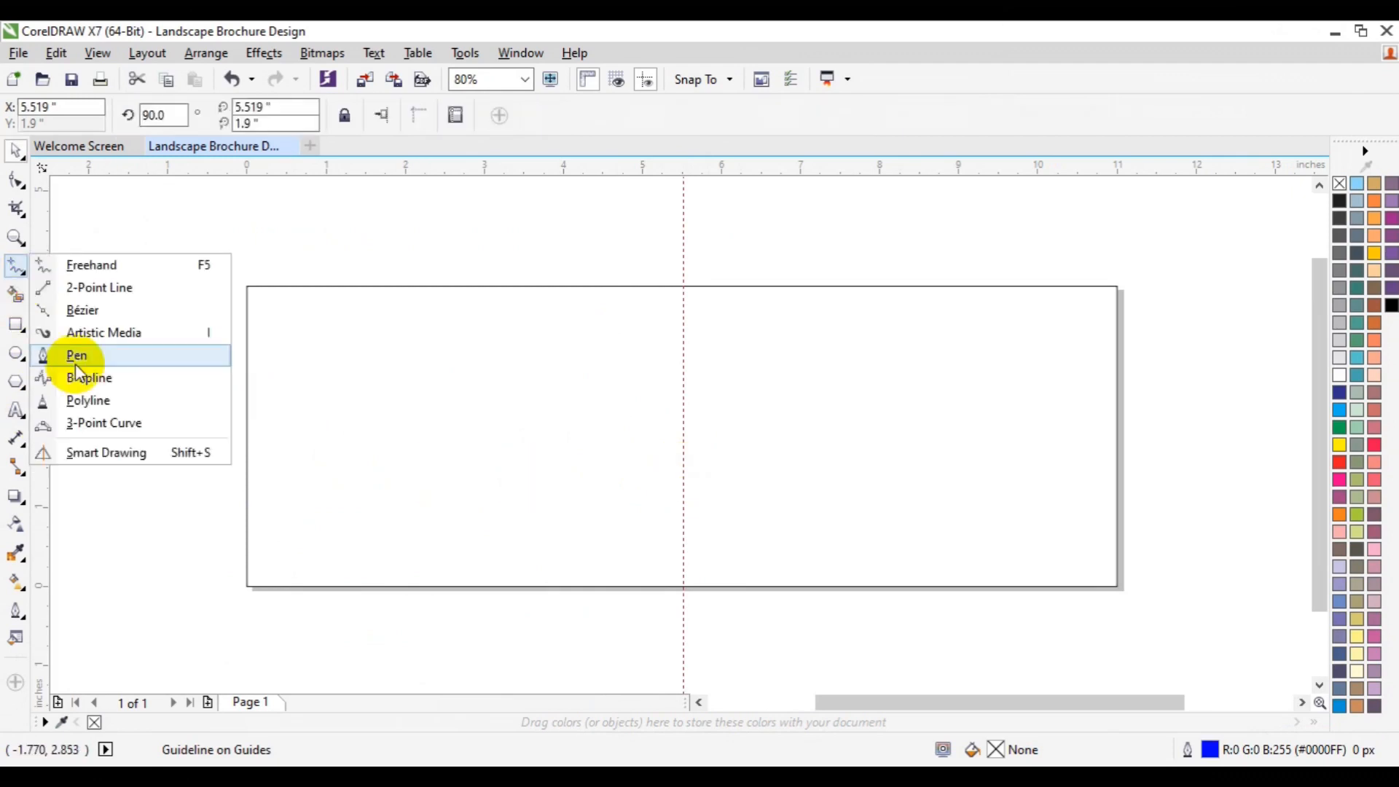
click(76, 364)
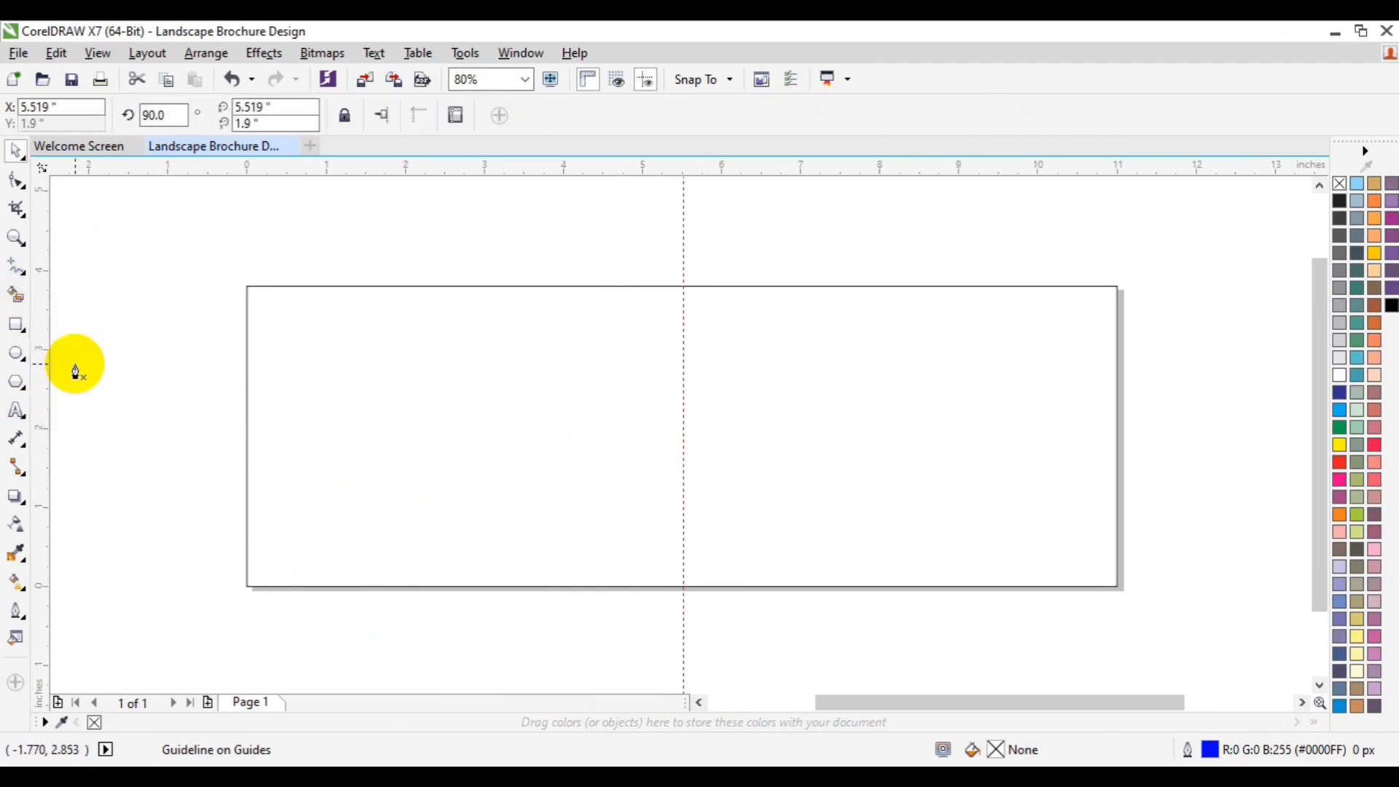
click(246, 489)
click(295, 434)
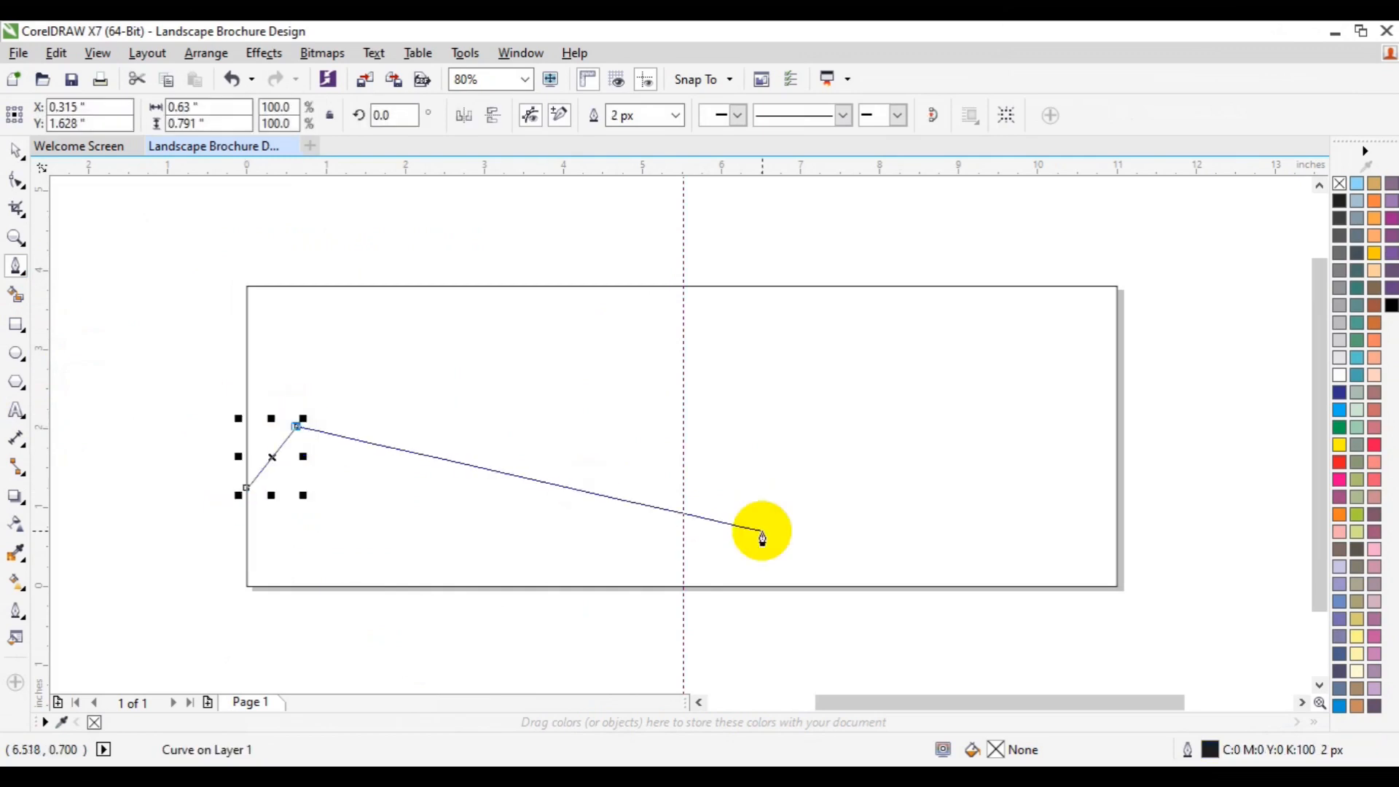
click(977, 587)
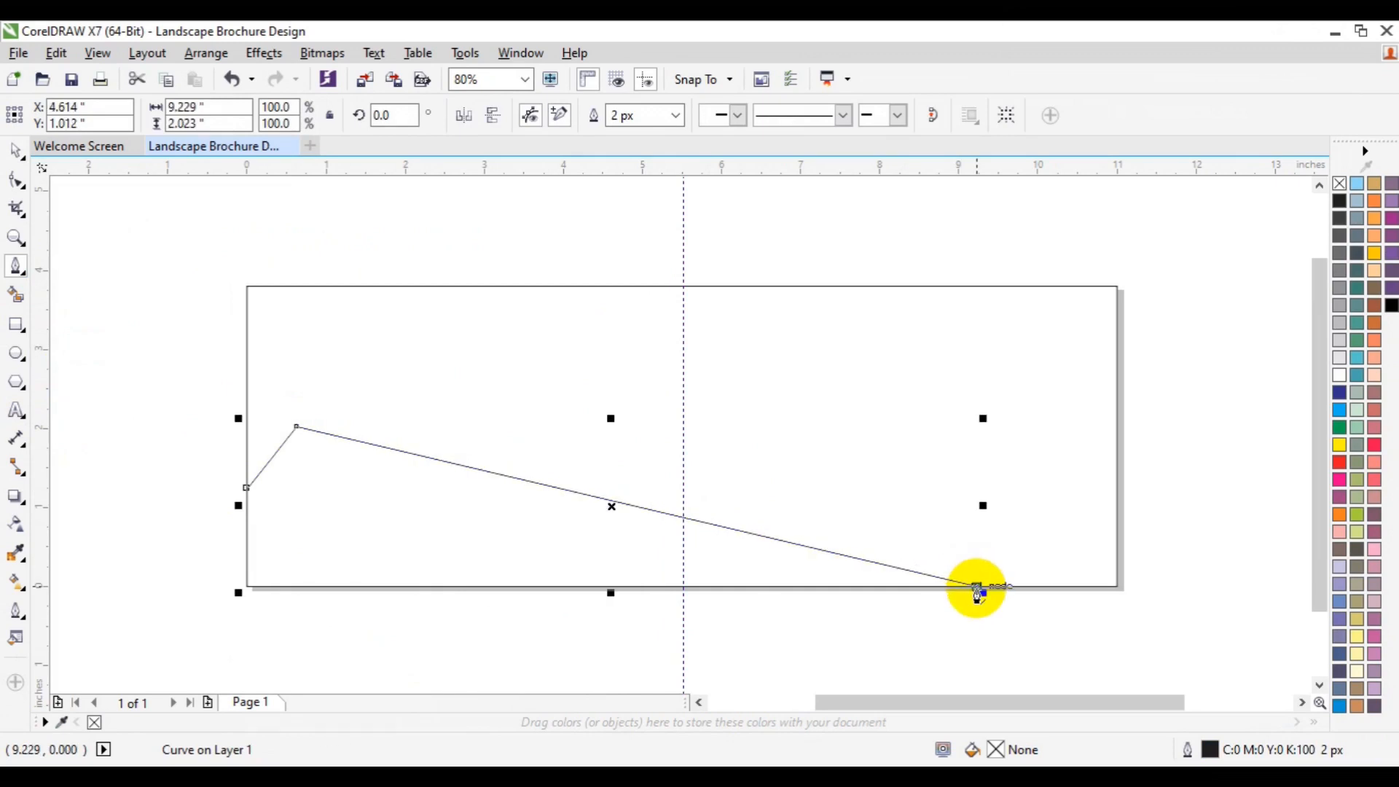
key(ctrl+z)
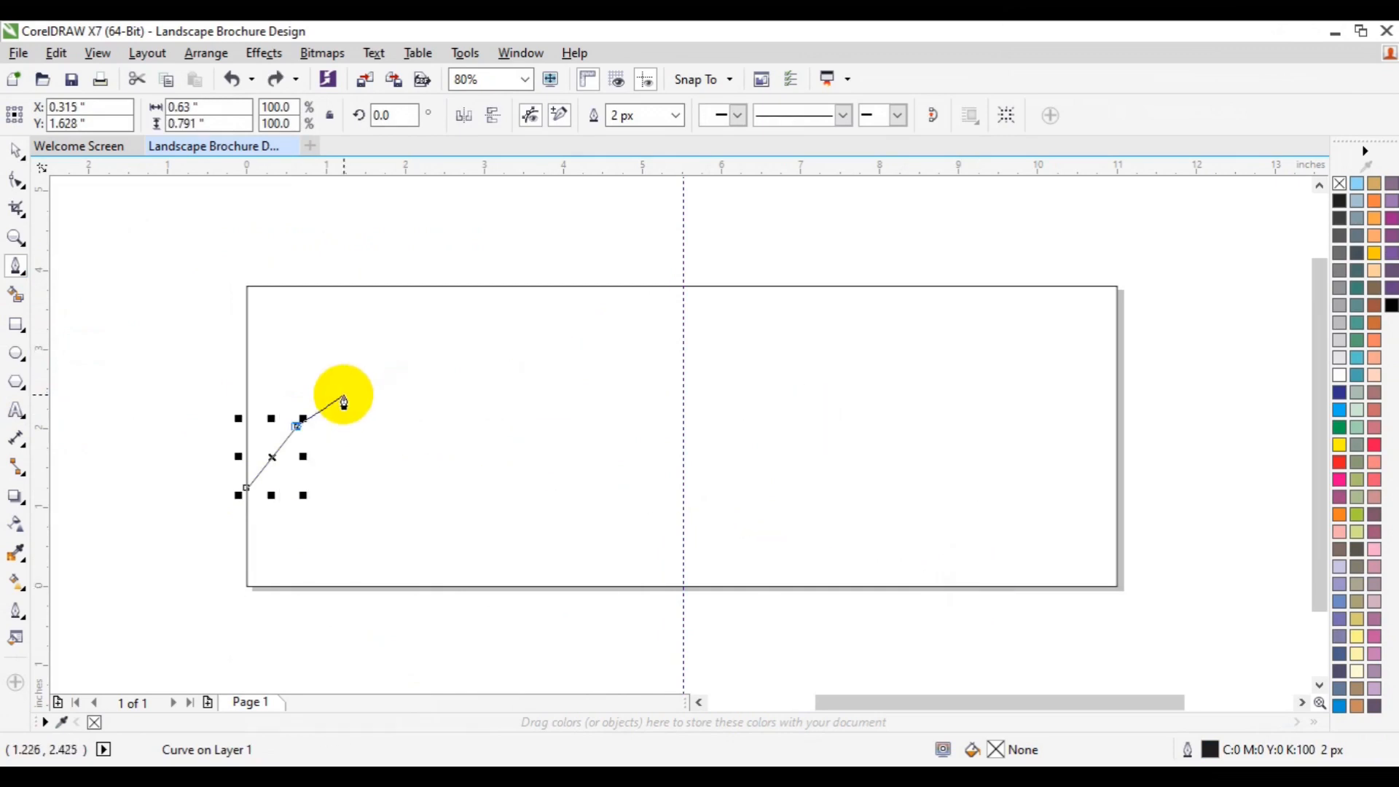
click(311, 408)
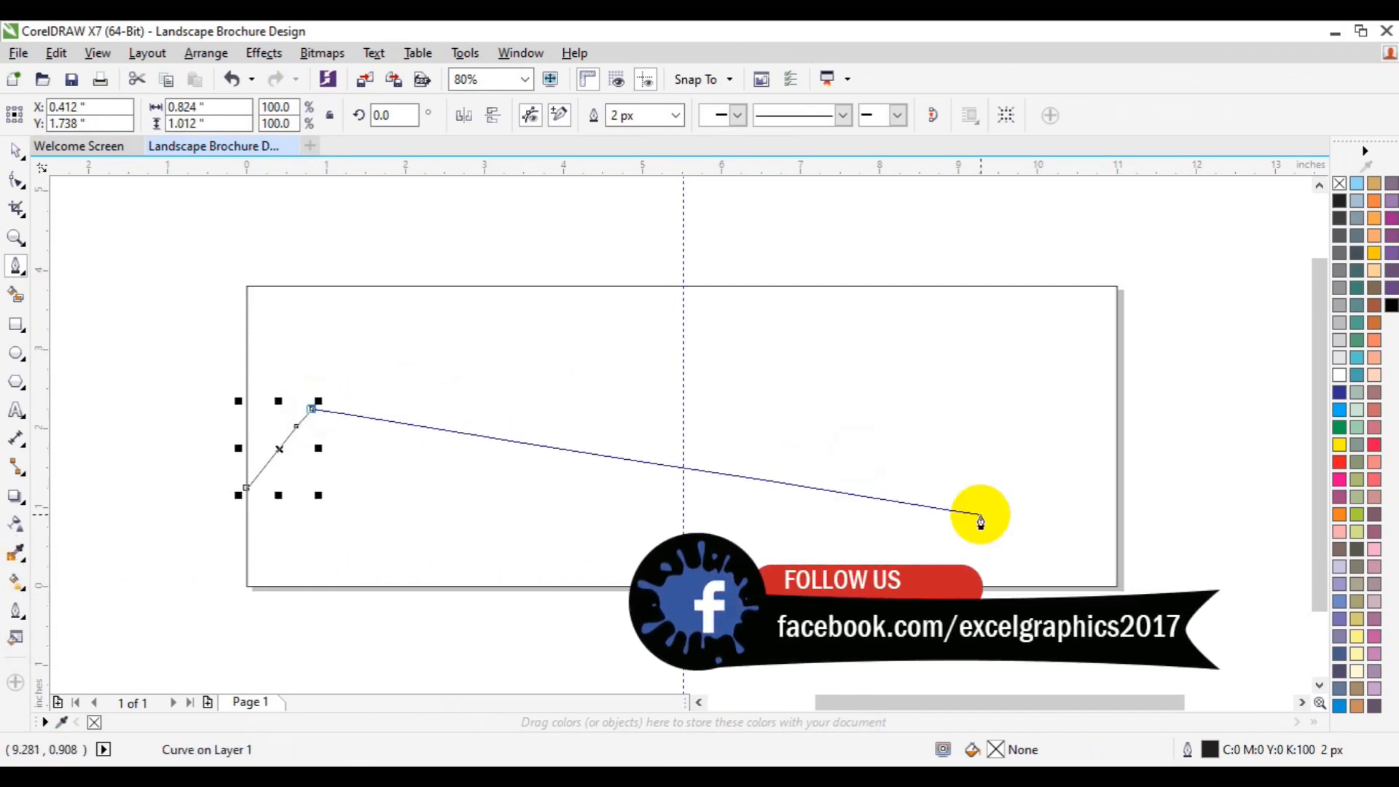
click(1024, 544)
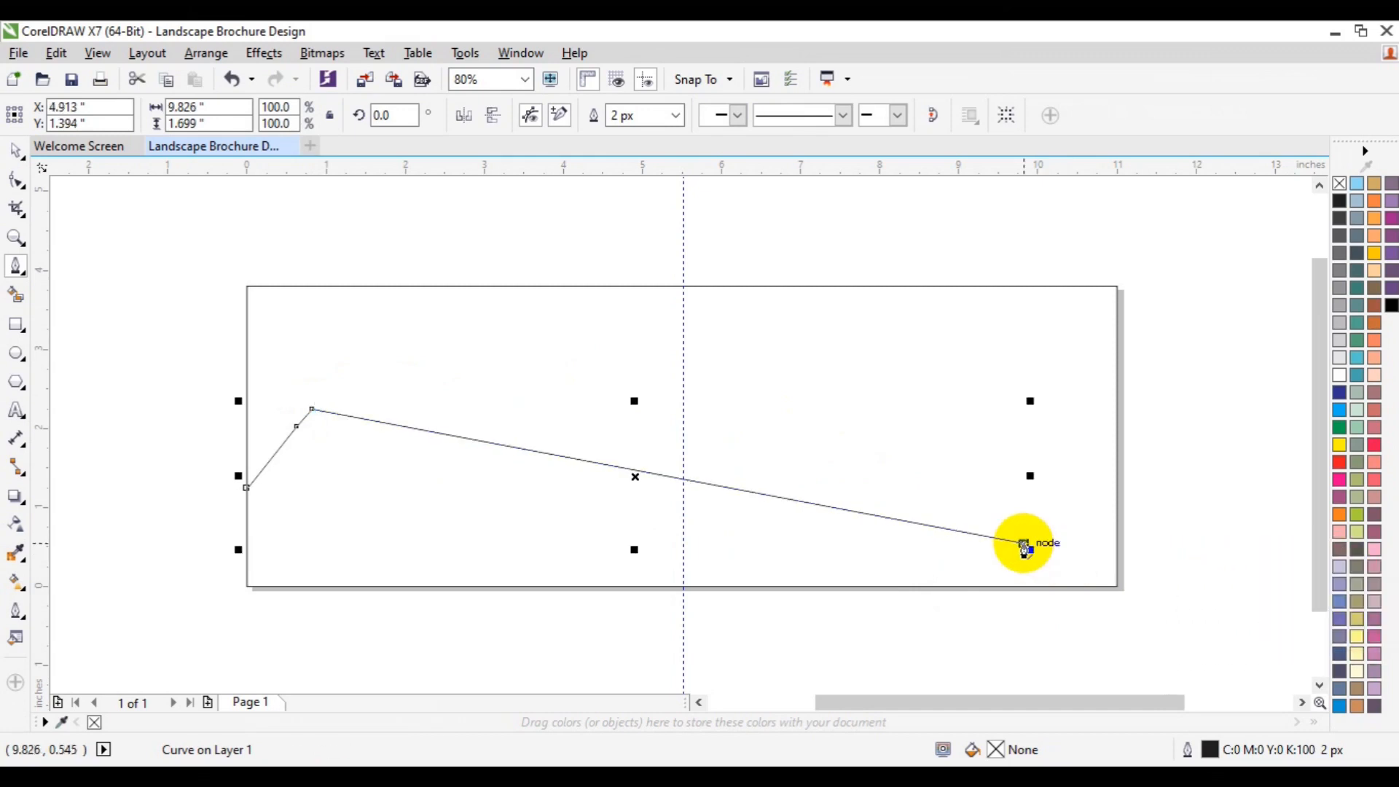
double_click(1118, 439)
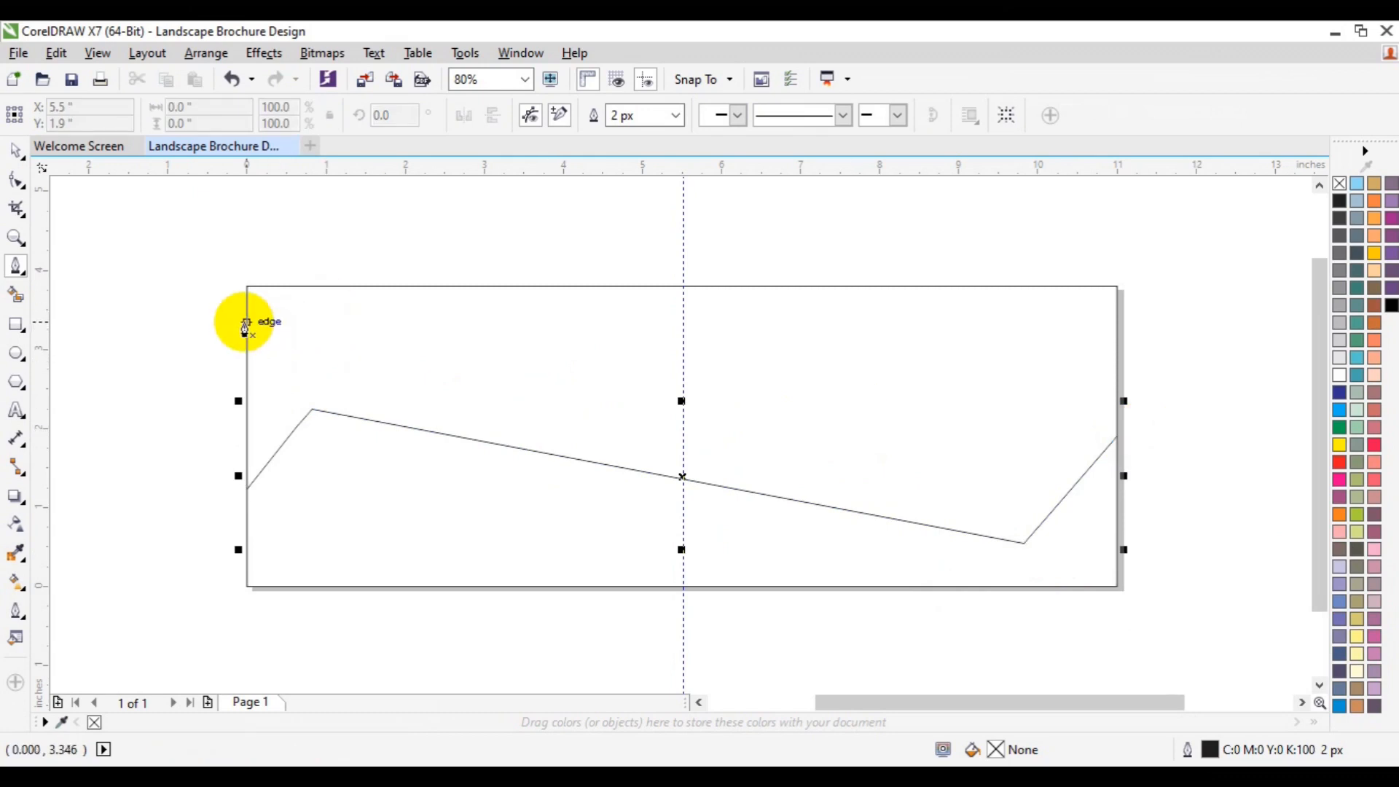
Step: Add a vertical guideline near 0.8 inches and Pen a second zigzag line above the first, edge to edge
drag(46, 369, 311, 411)
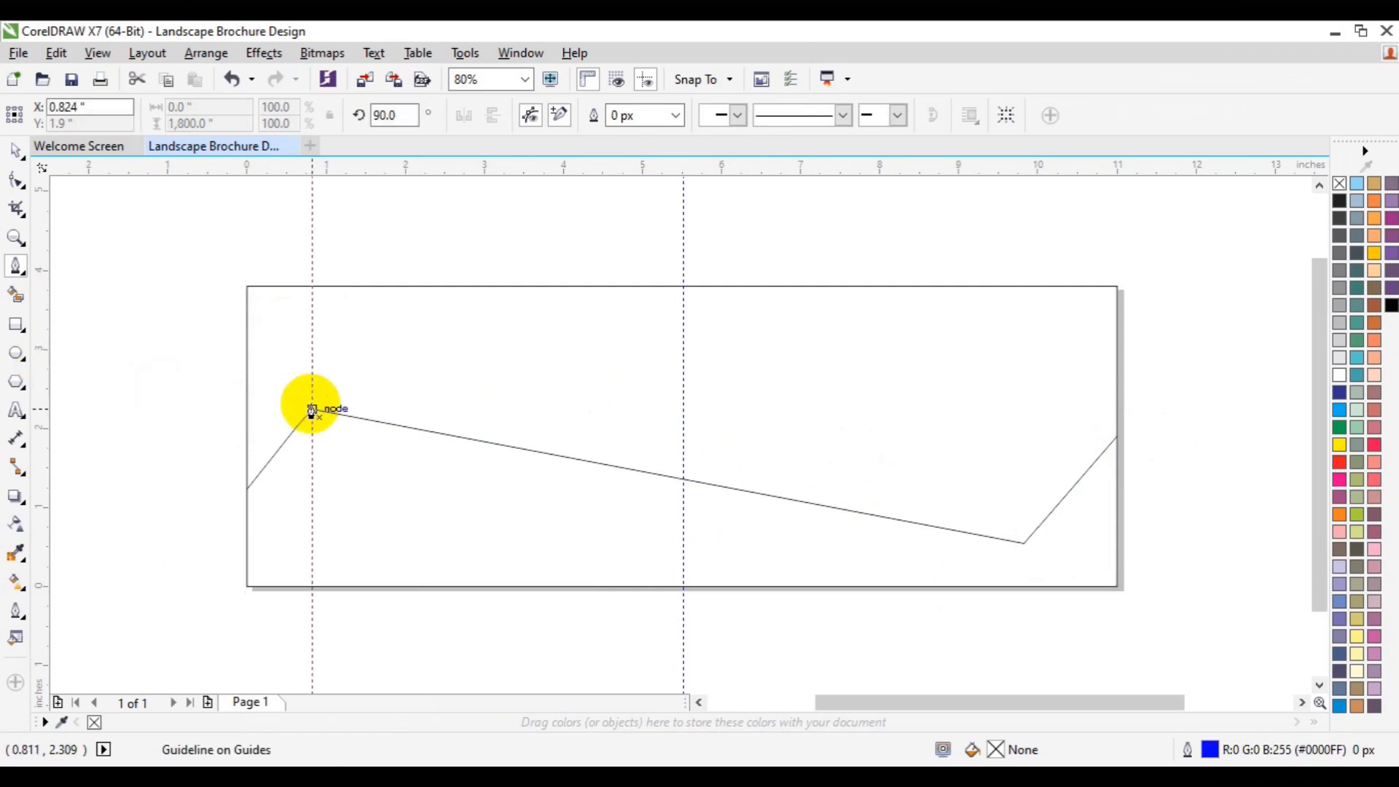
click(246, 347)
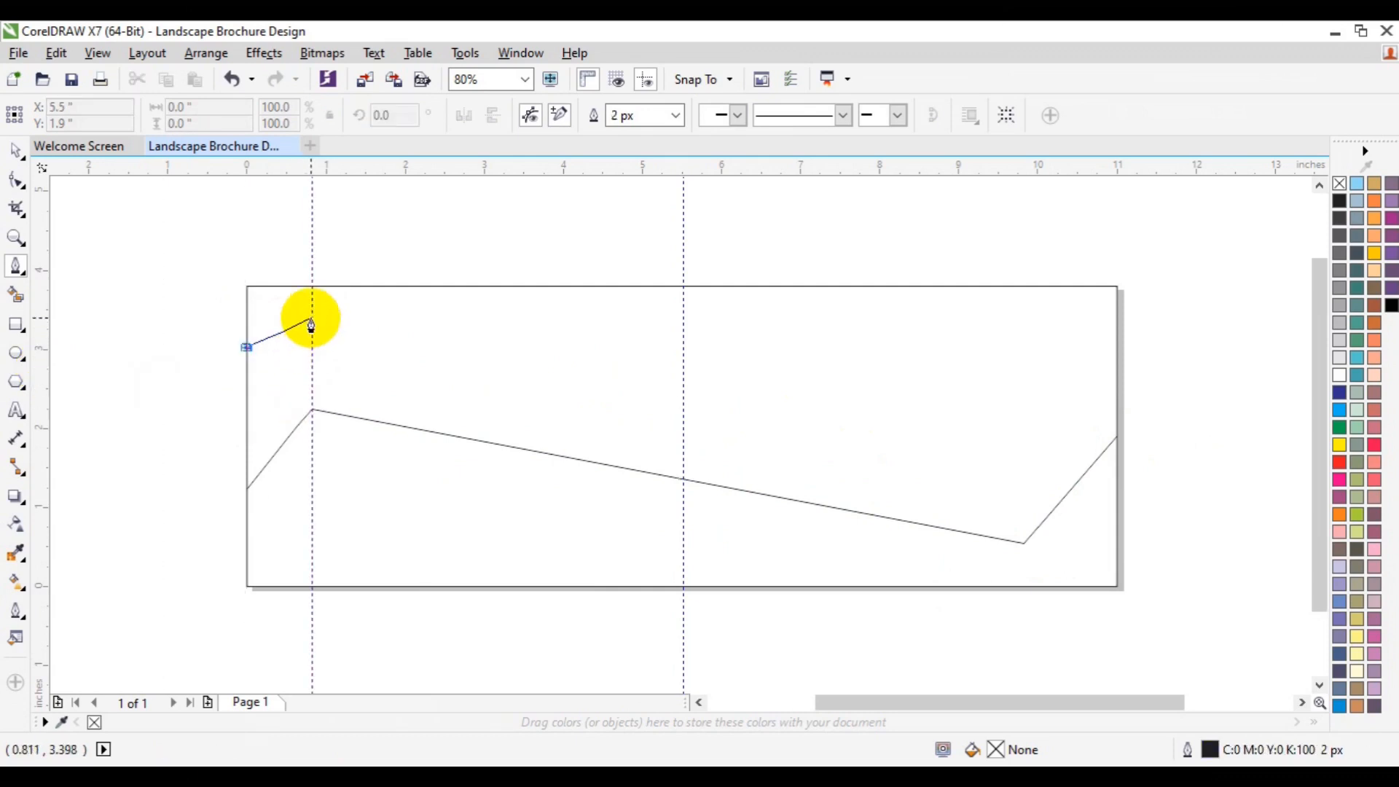
double_click(314, 316)
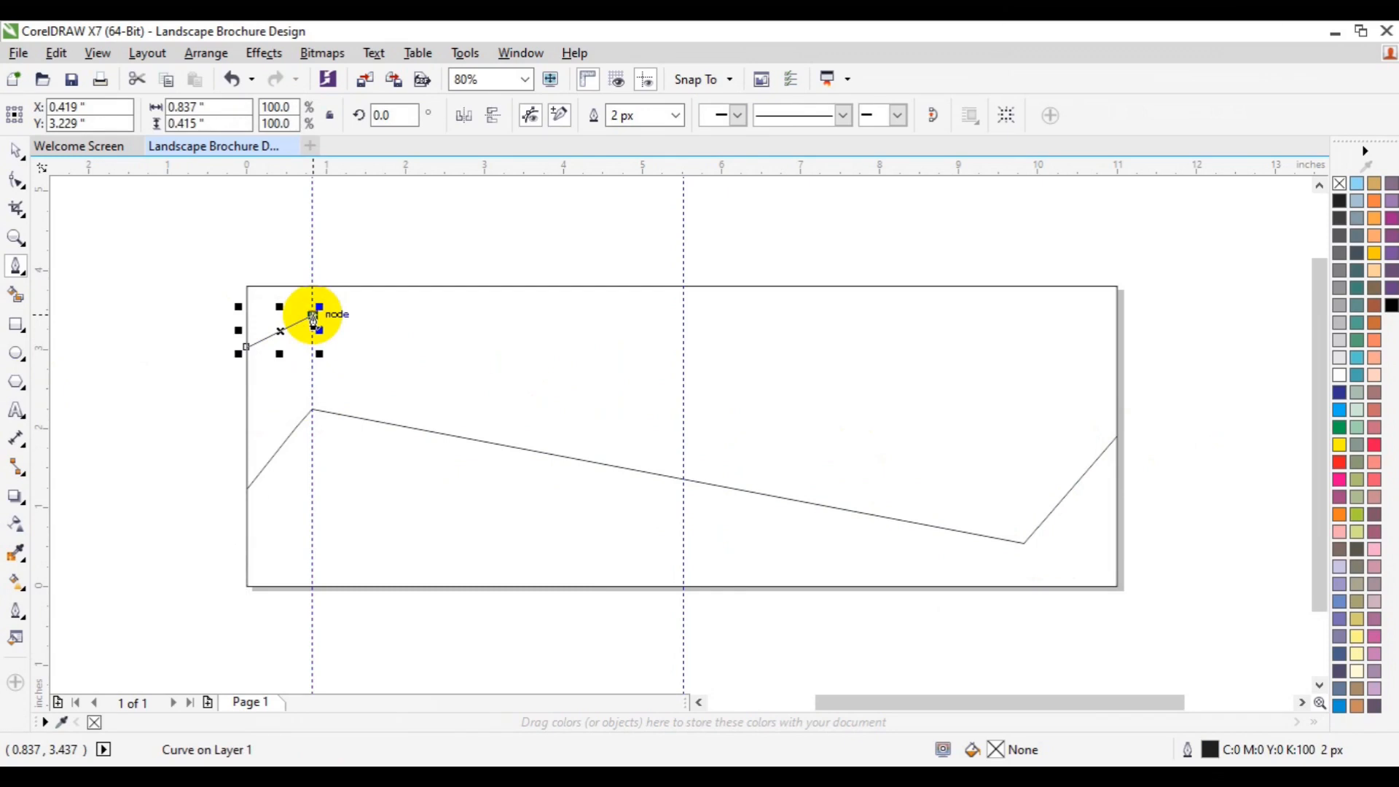
click(313, 315)
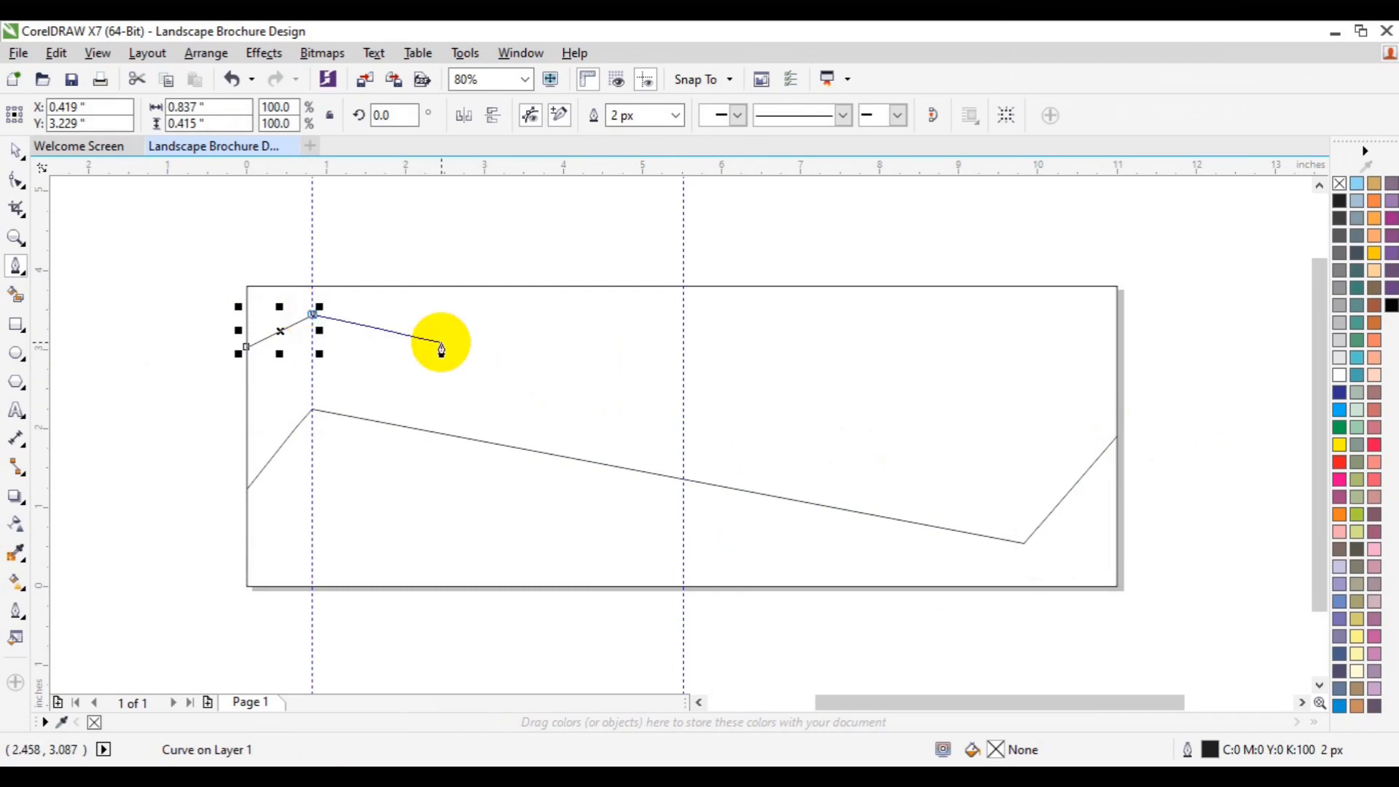
click(685, 418)
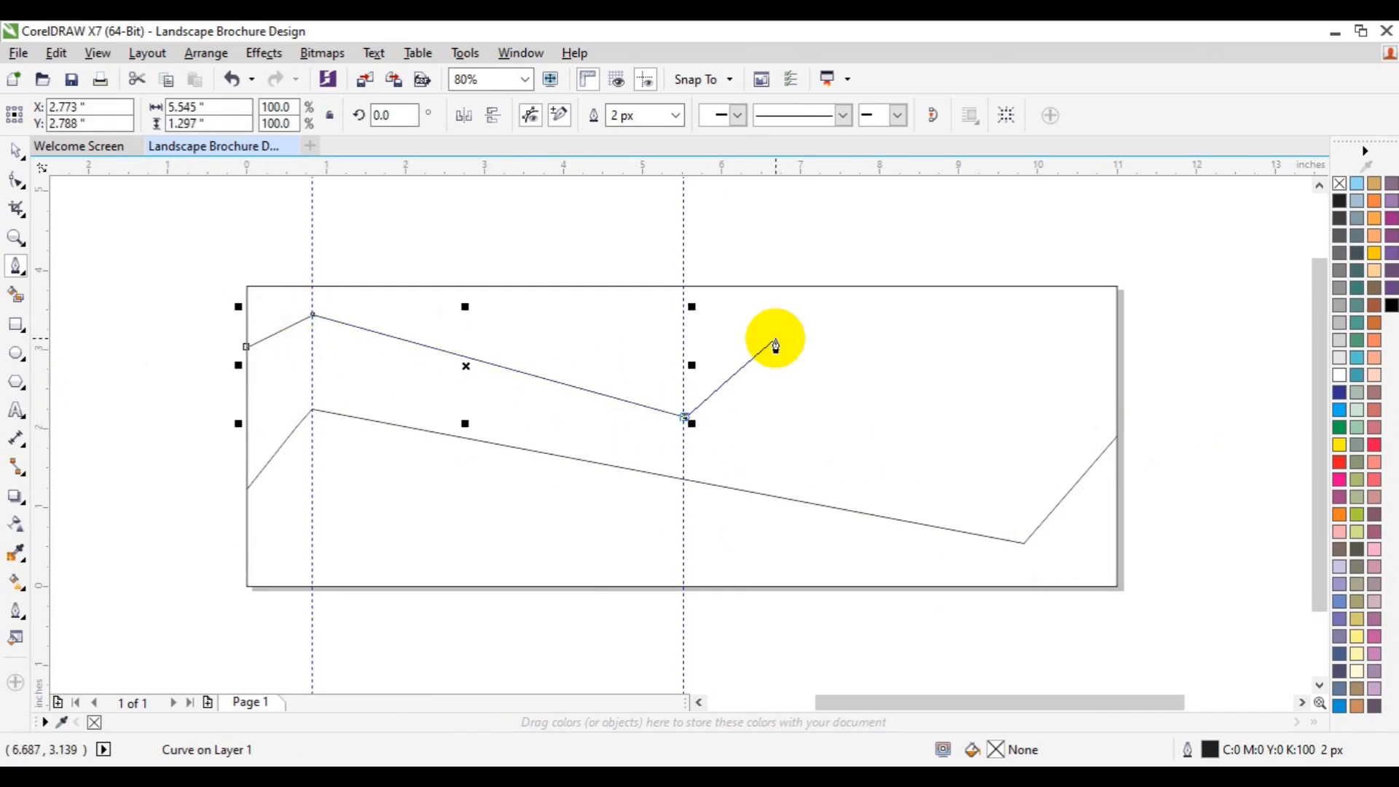
click(989, 286)
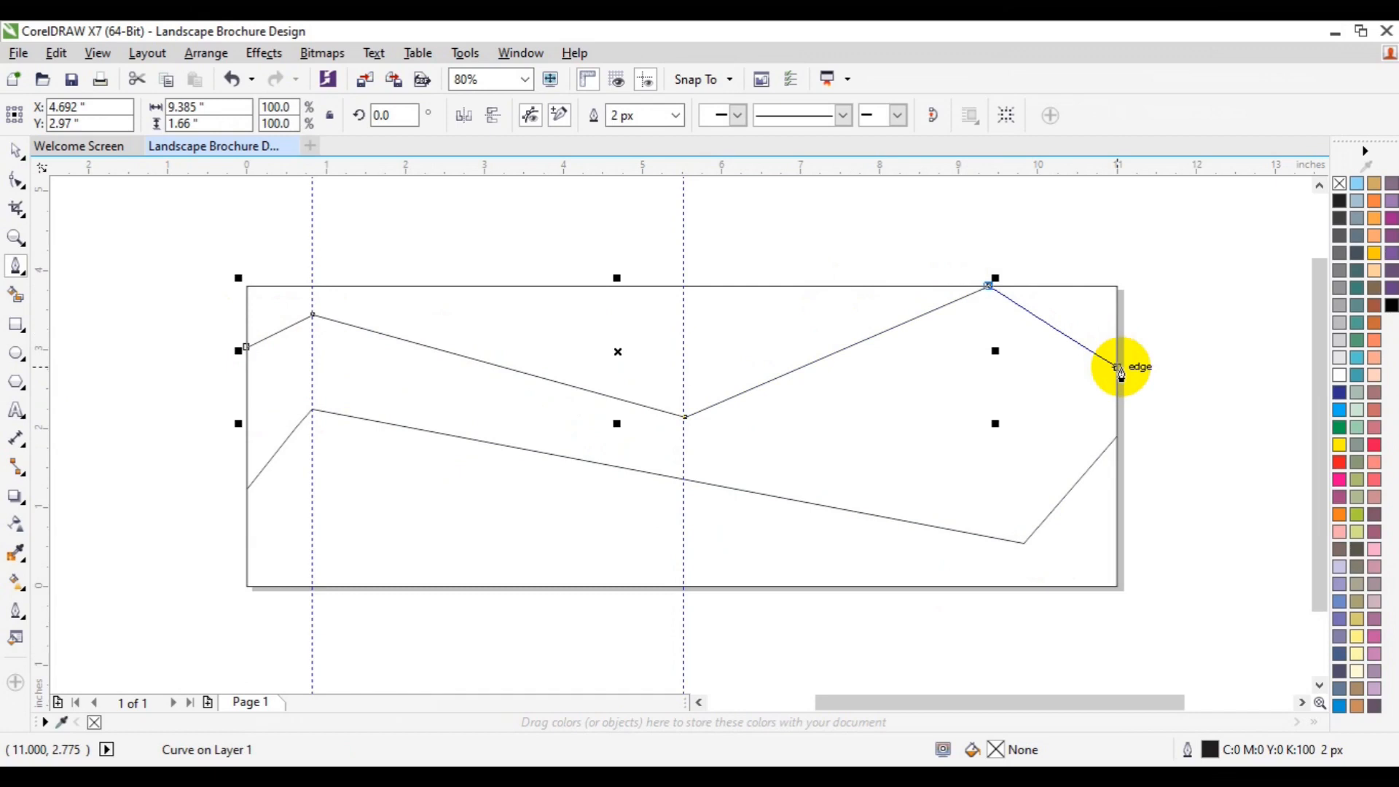
double_click(1119, 368)
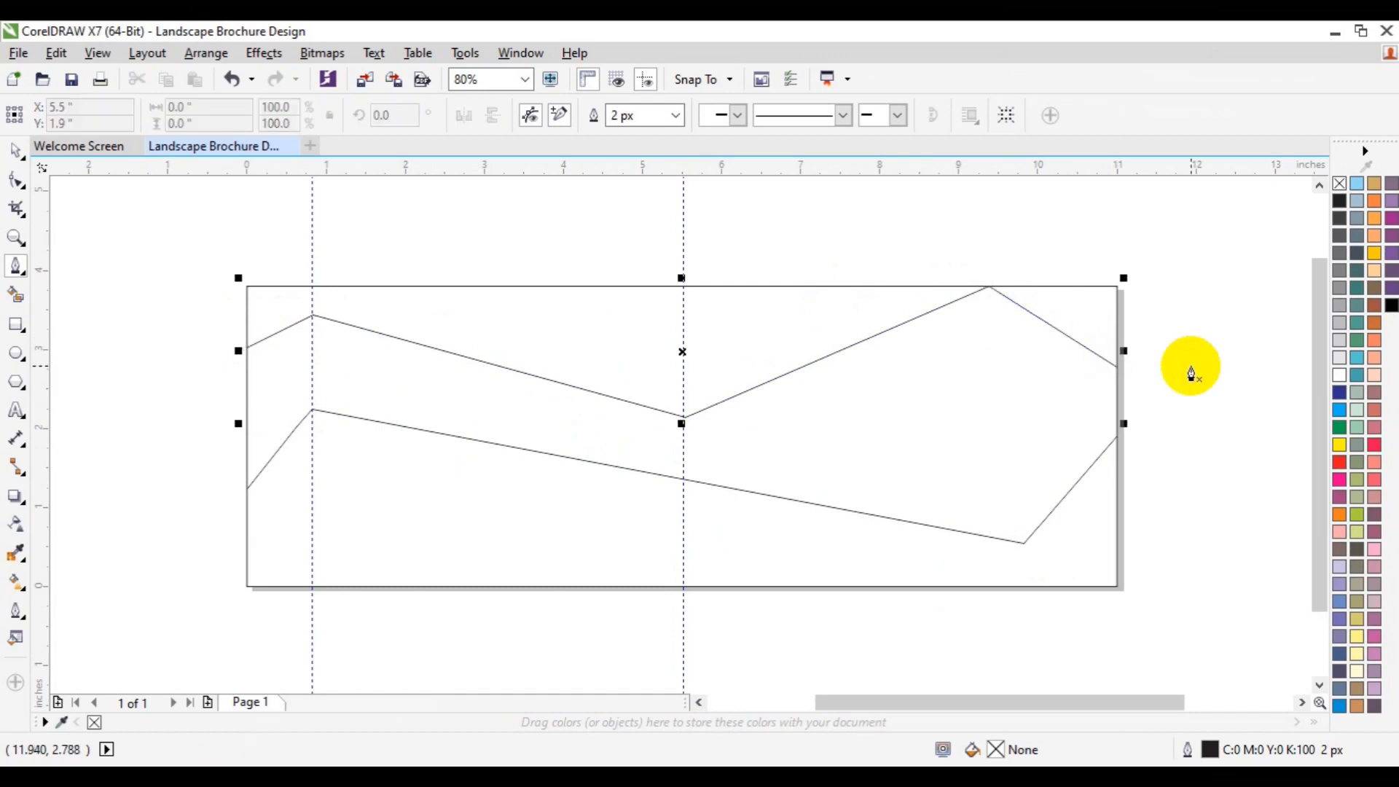
Step: Stretch the lower zigzag line to about 102% width and duplicate it, nudging the copy slightly upward
click(15, 151)
click(330, 520)
click(396, 423)
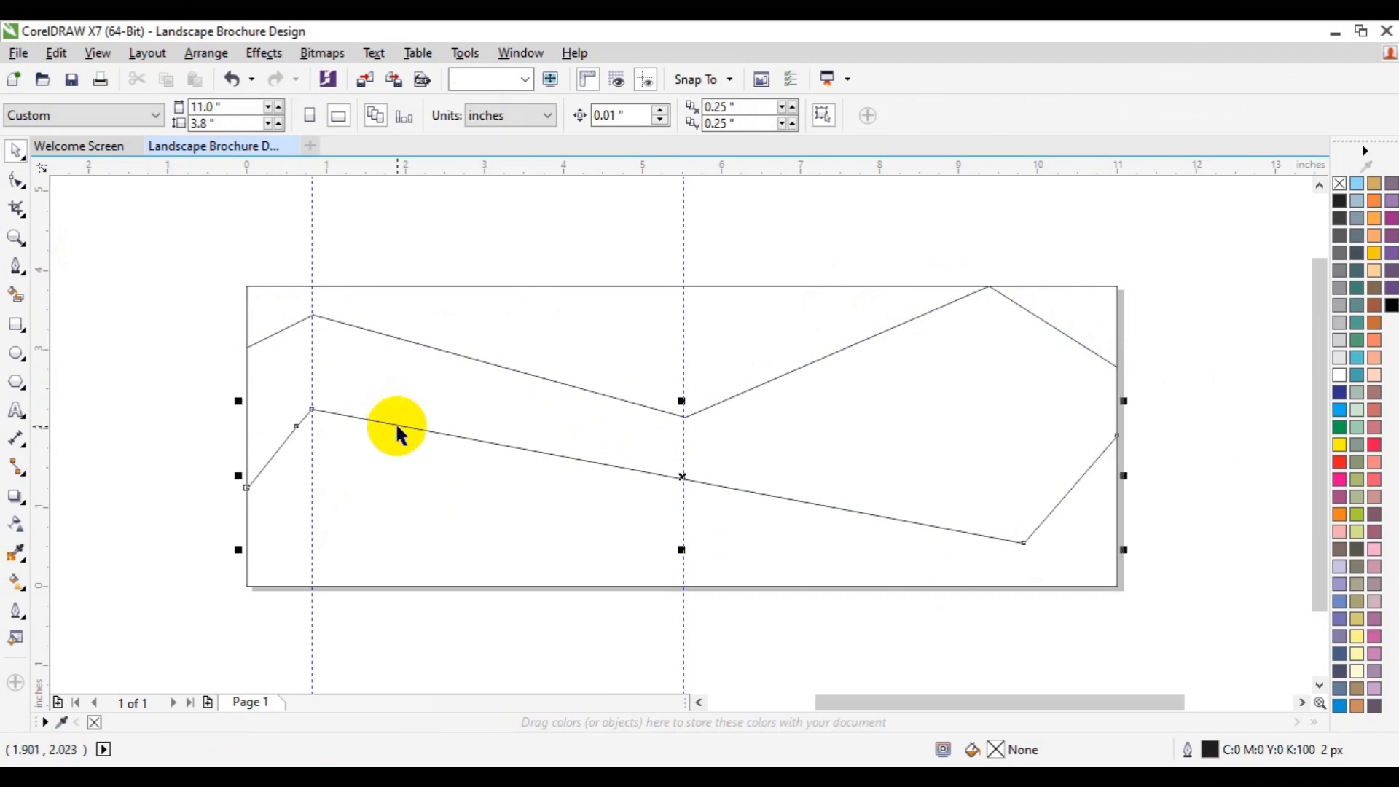
drag(1124, 549, 1132, 551)
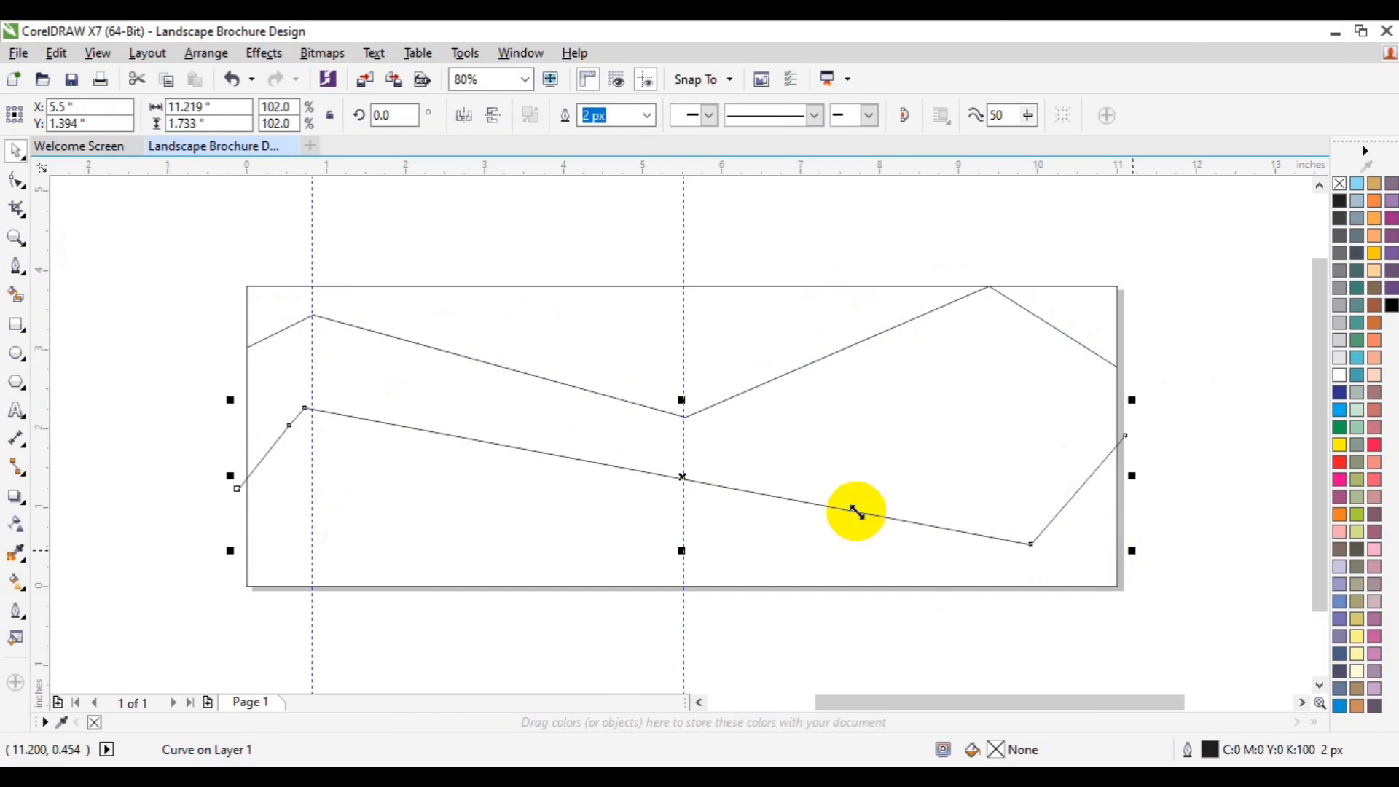
key(plus)
key(Up)
key(Up)
key(Up)
key(Up)
key(Up)
key(Up)
key(Up)
key(Up)
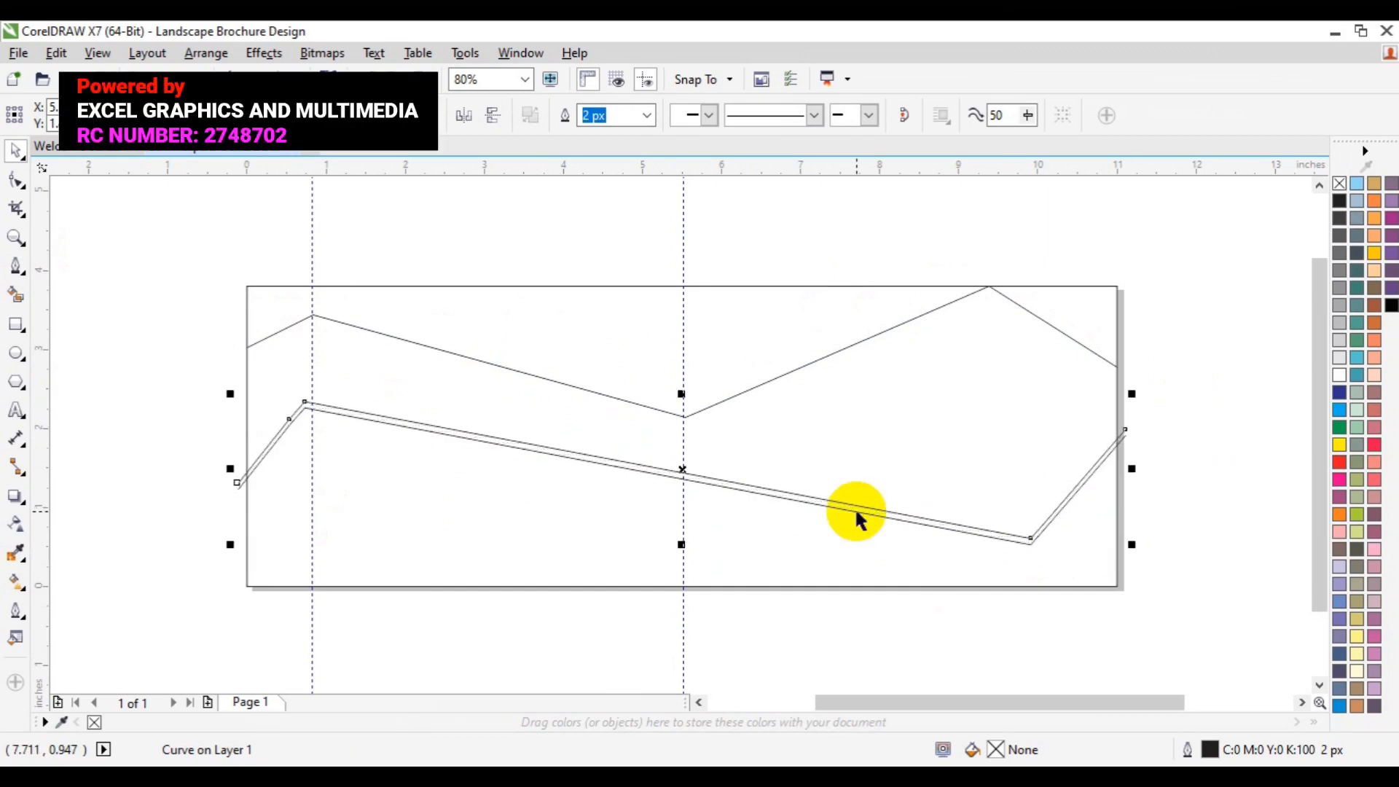
Step: Draw a six-sided polygon about 2 inches wide near the page's top centre with the Polygon tool
click(725, 401)
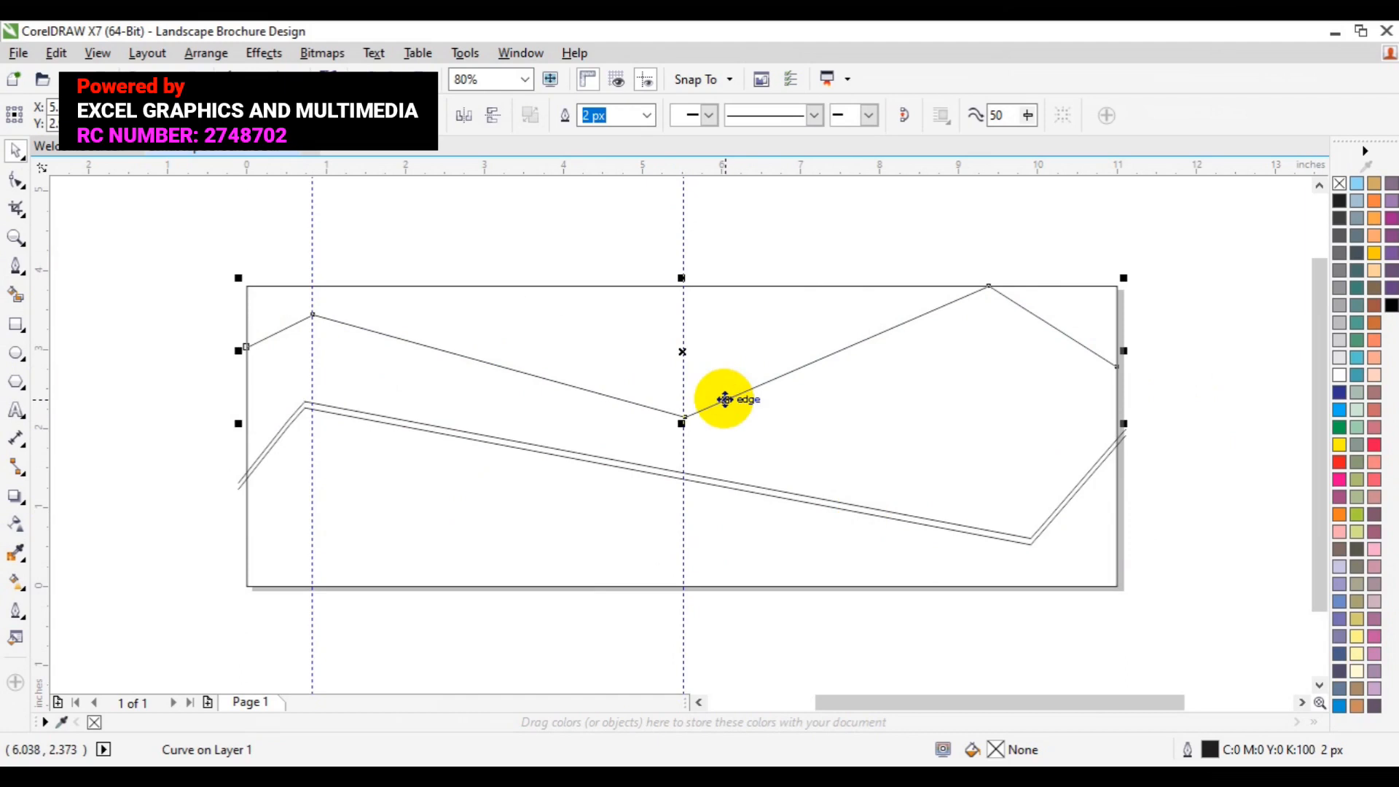
click(17, 380)
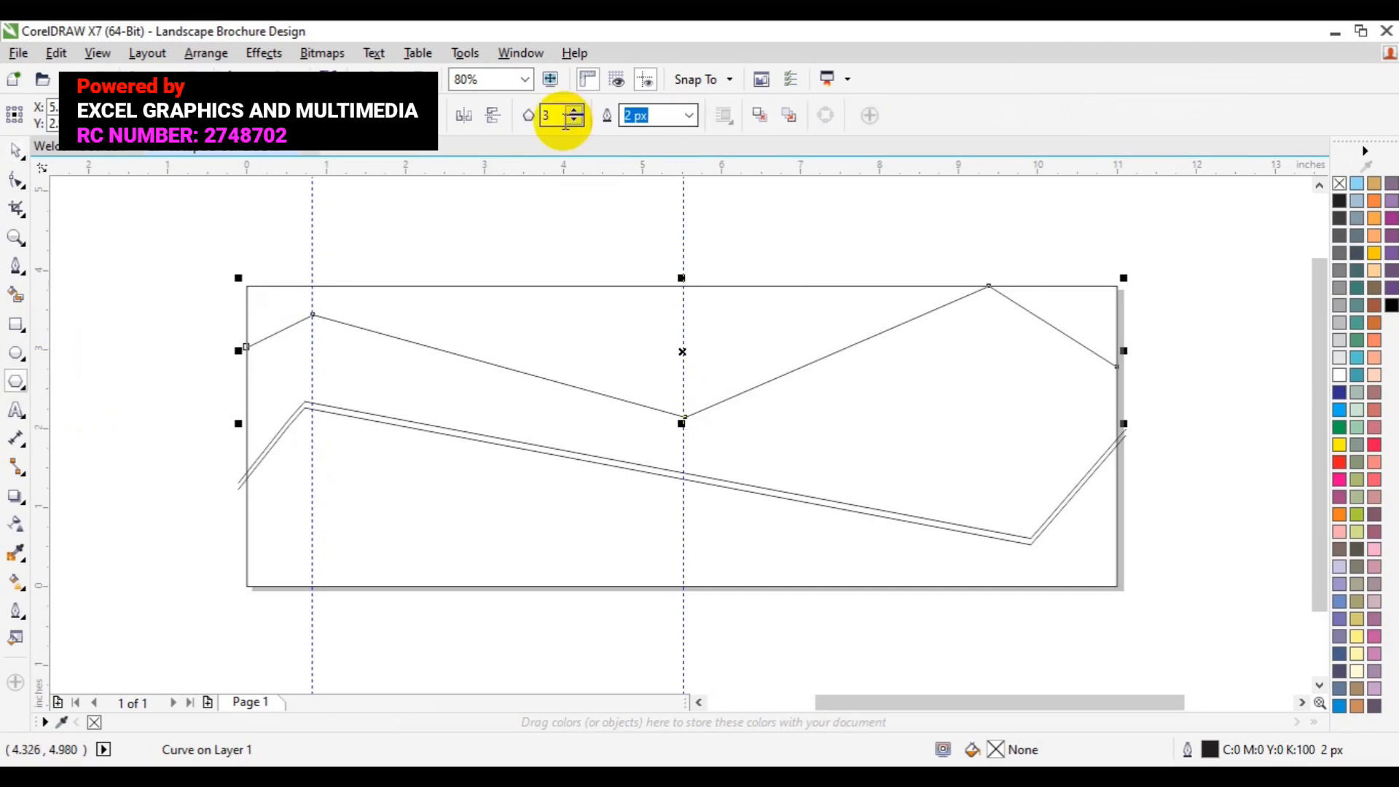
drag(555, 118, 532, 120)
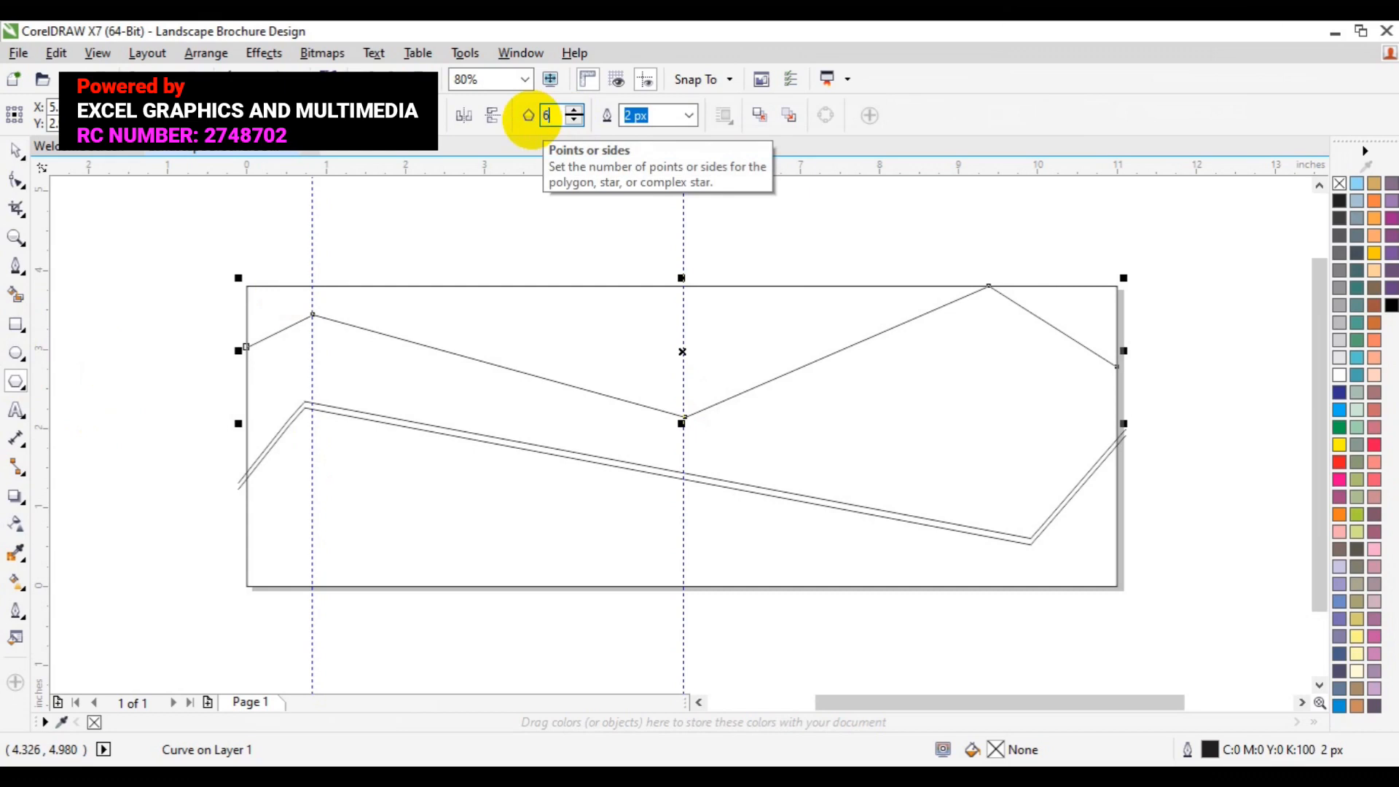
drag(534, 234, 616, 428)
key(space)
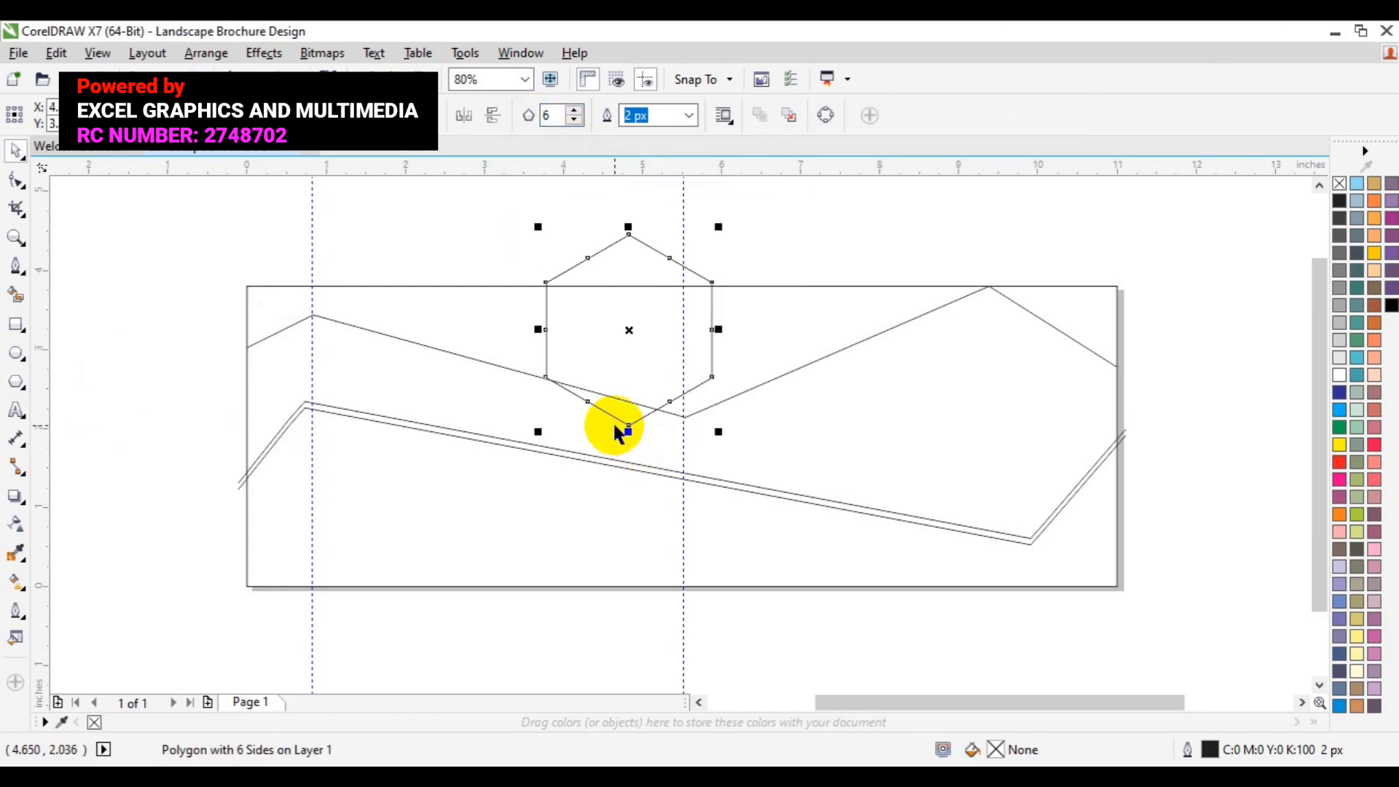
Step: Move the hexagon into the page's right half and add a slightly smaller copy inside it
drag(624, 365, 854, 409)
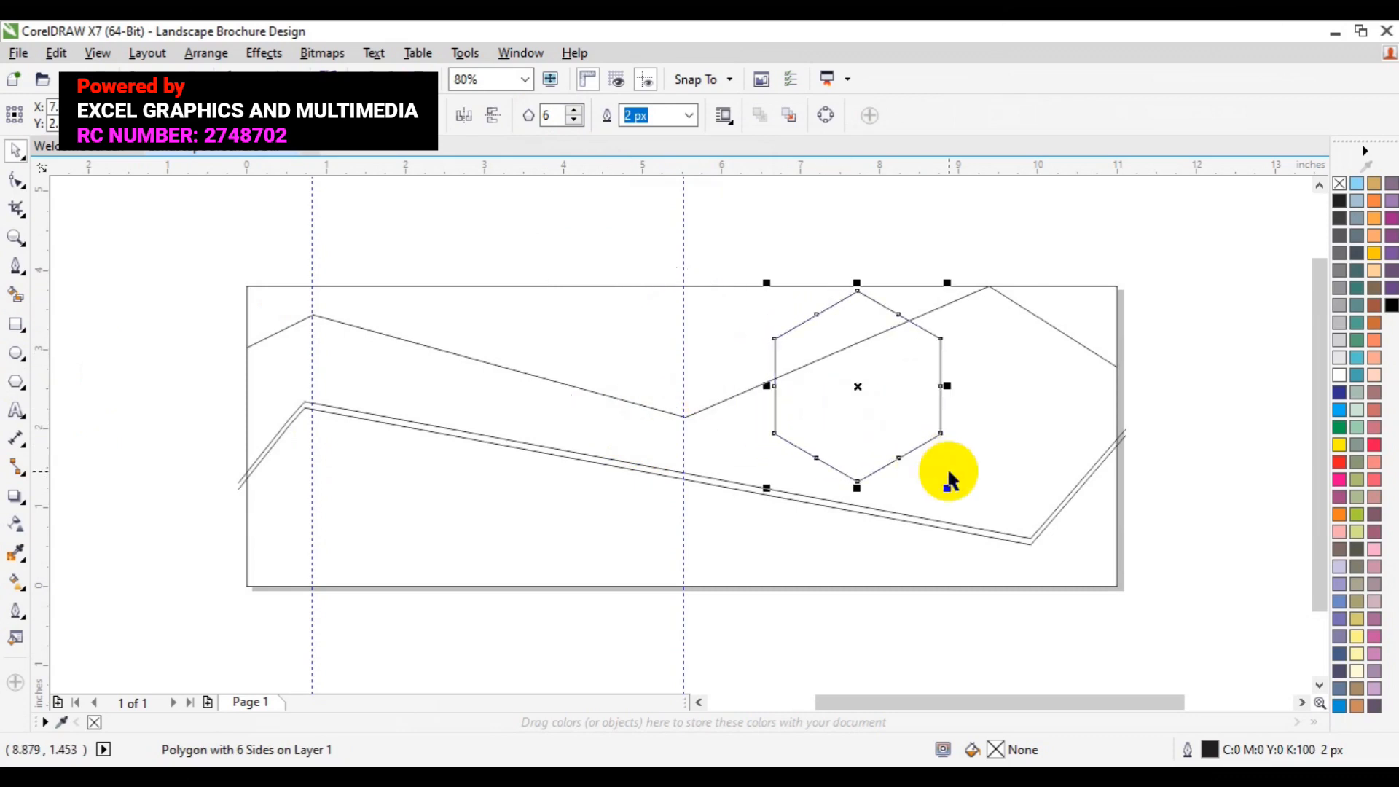
drag(948, 492, 940, 465)
scroll(945, 491, down, 2)
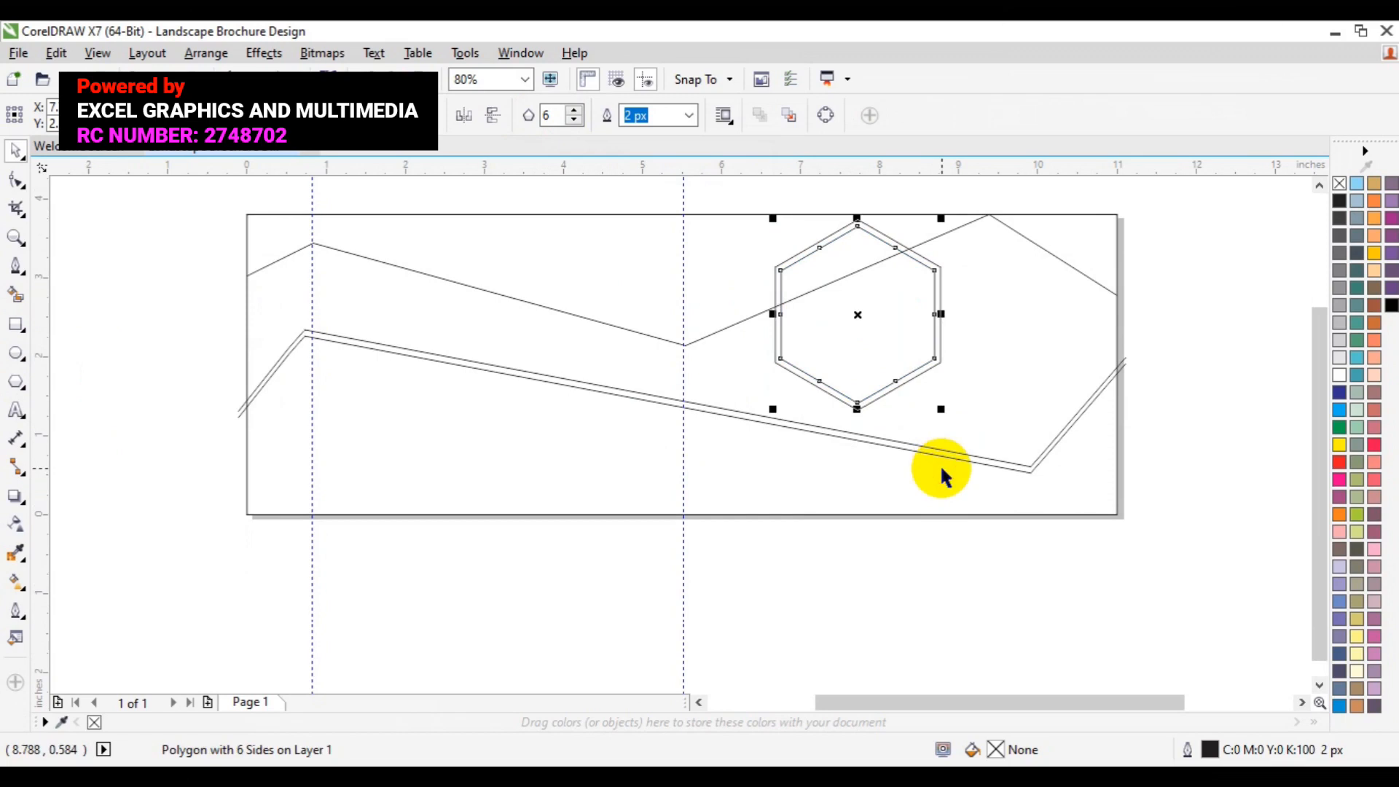
Step: Select both hexagons, group them, and duplicate the group
click(937, 366)
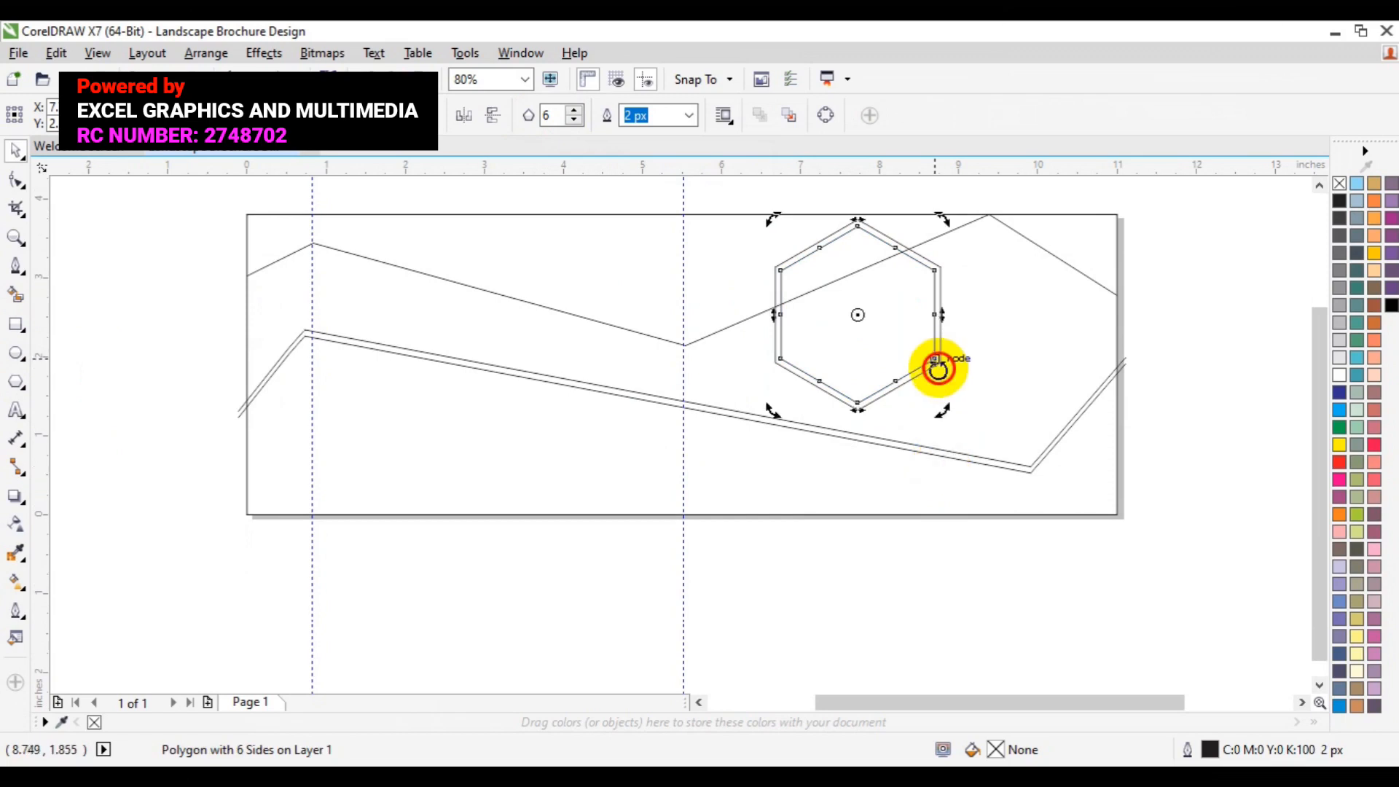
click(1183, 501)
click(933, 358)
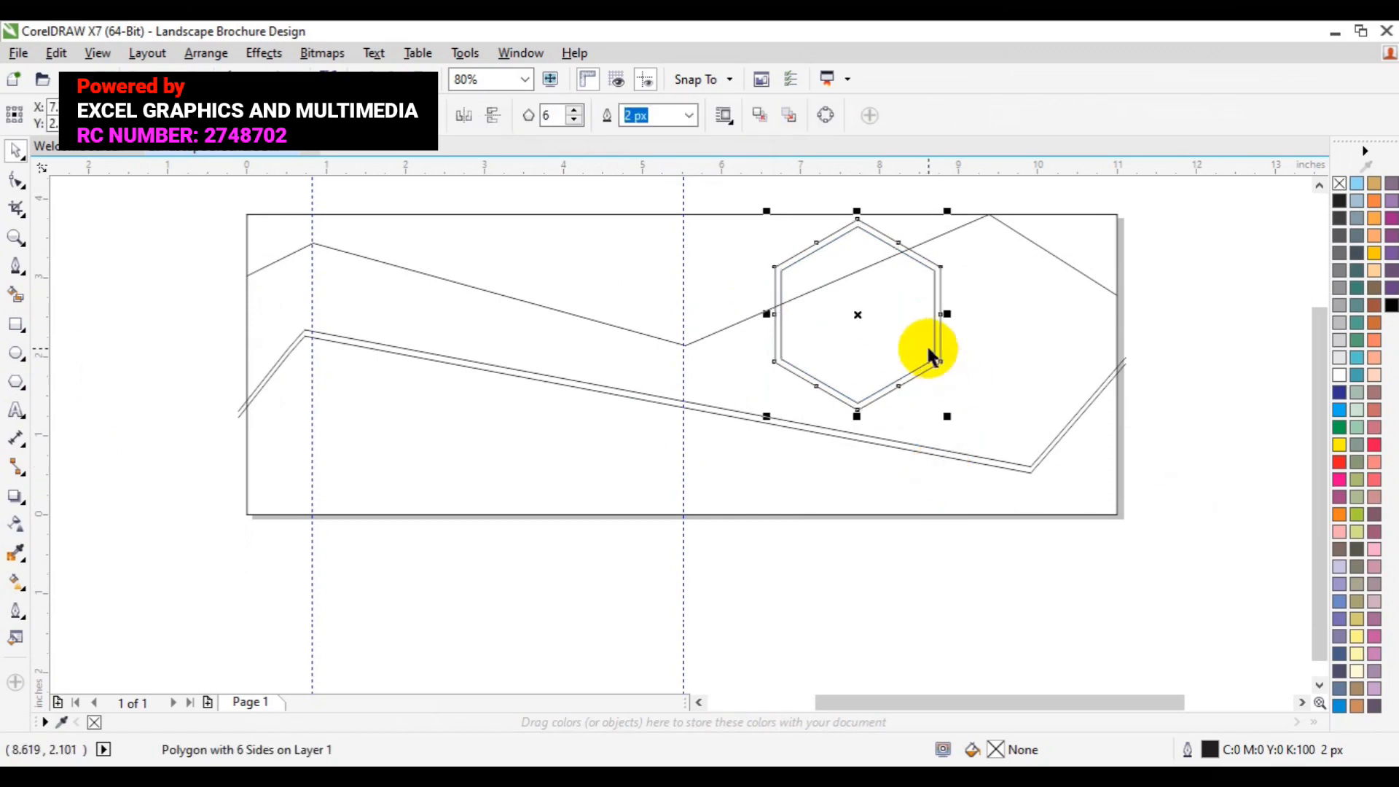
shift+click(928, 352)
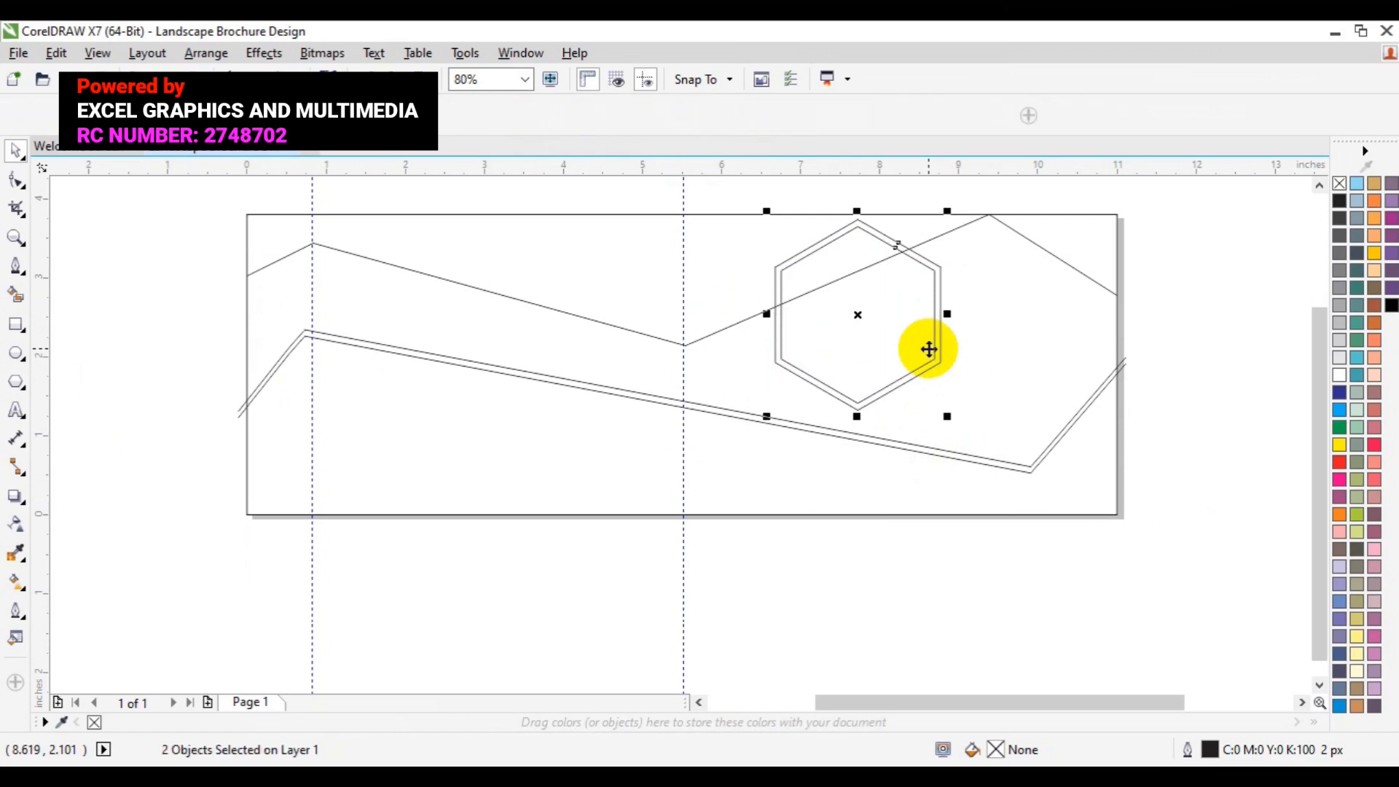
key(ctrl+g)
key(ctrl+d)
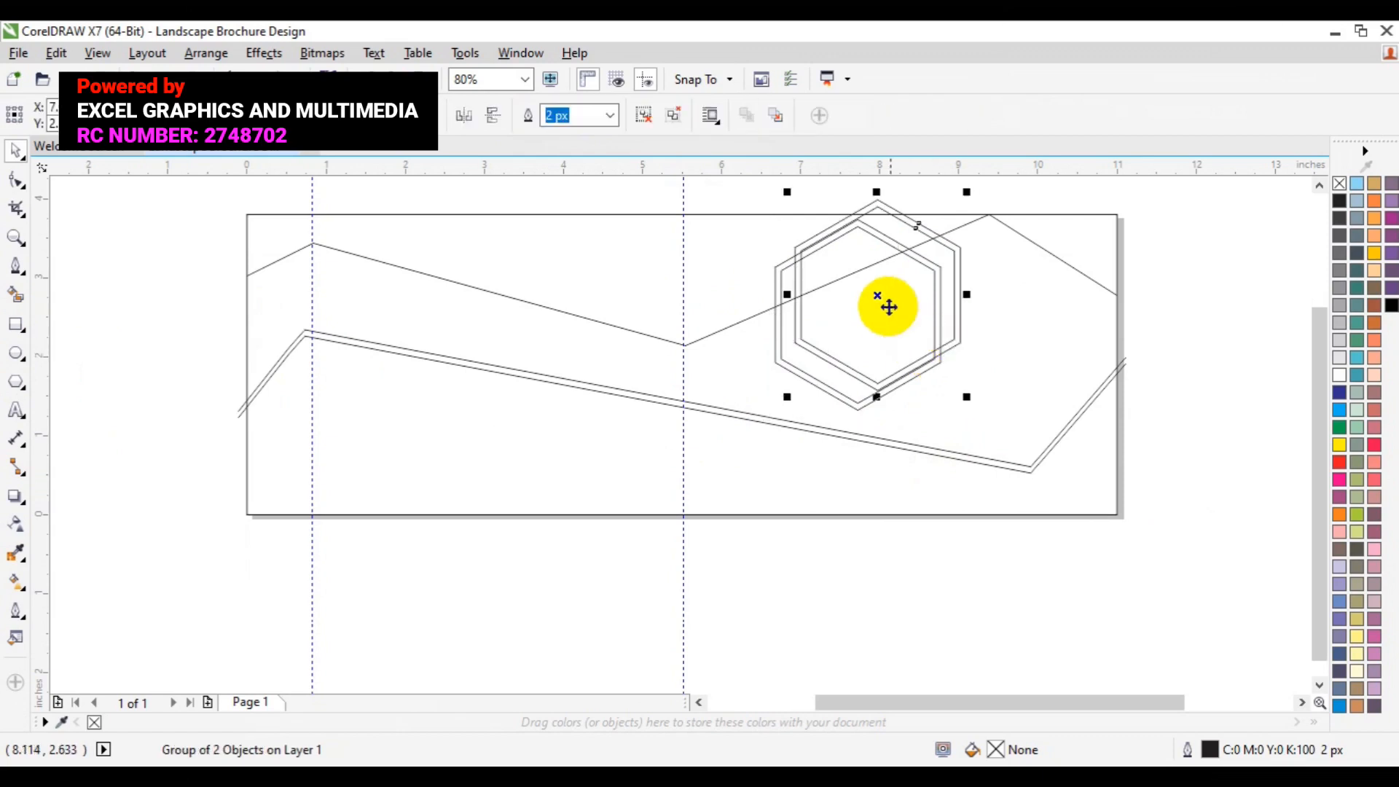
Step: Shrink the duplicated hexagon group and place it overlapping the right side of the larger hexagons
drag(969, 398, 931, 350)
drag(887, 300, 1016, 341)
drag(1078, 420, 1067, 413)
drag(1008, 369, 959, 366)
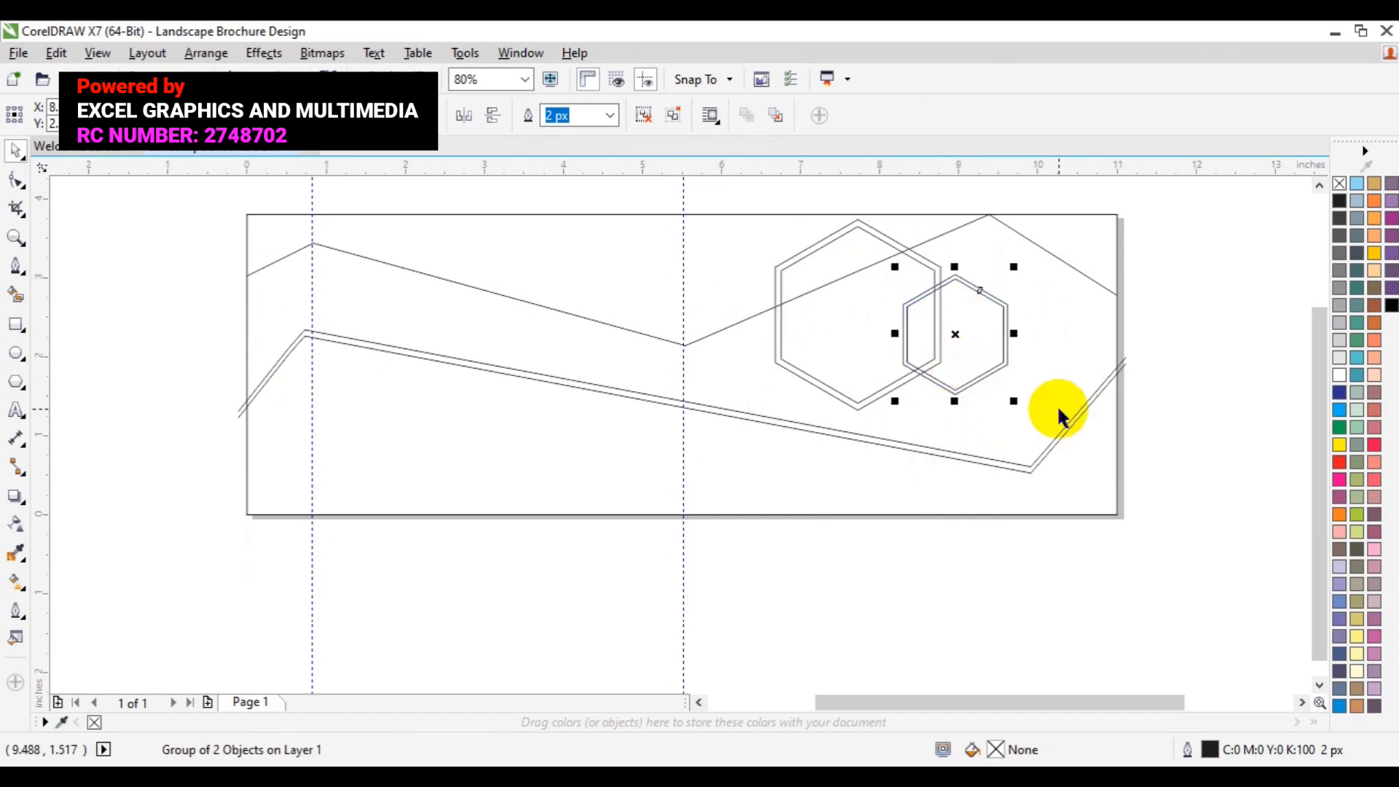
click(1196, 495)
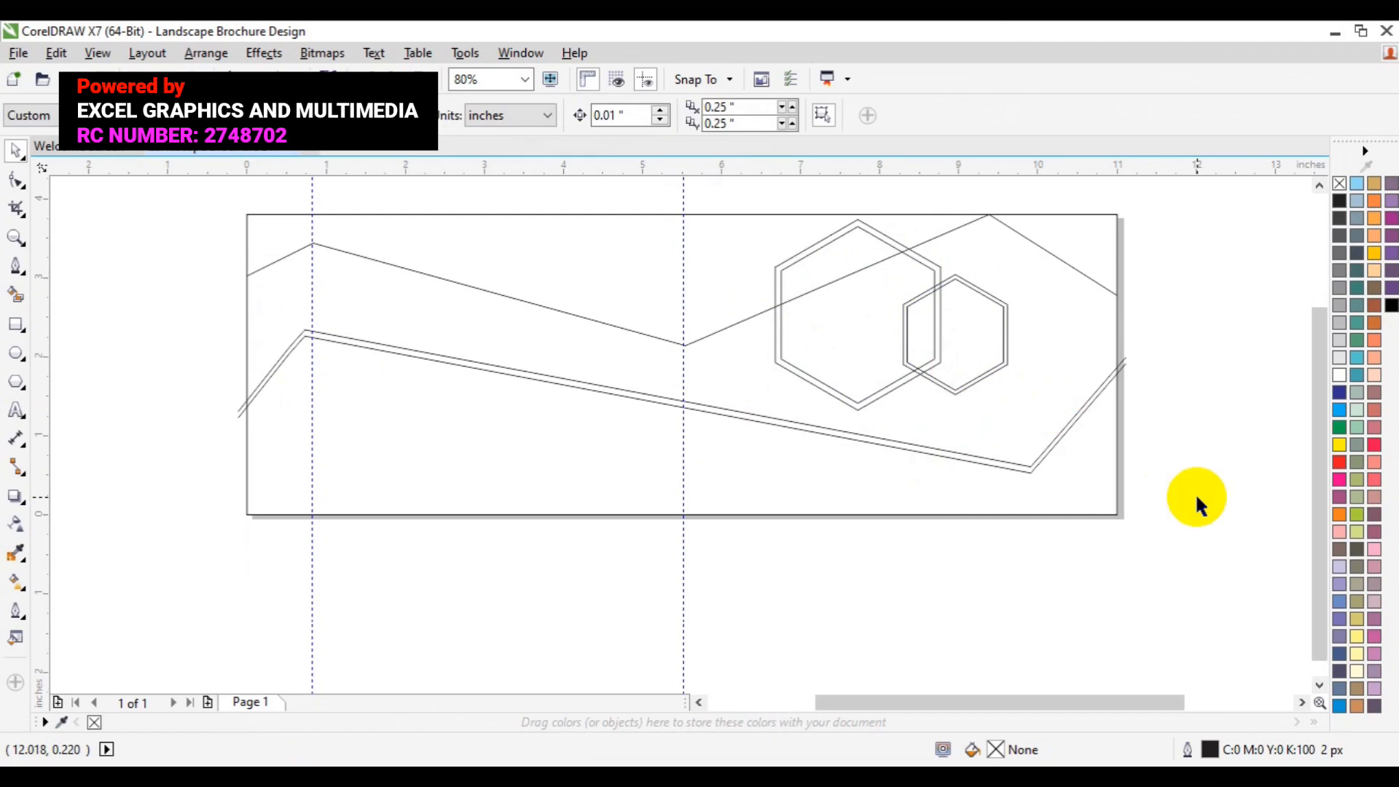
Step: Duplicate the large hexagon group, move the copy to the page's lower left, and scale it to about 68%
click(837, 387)
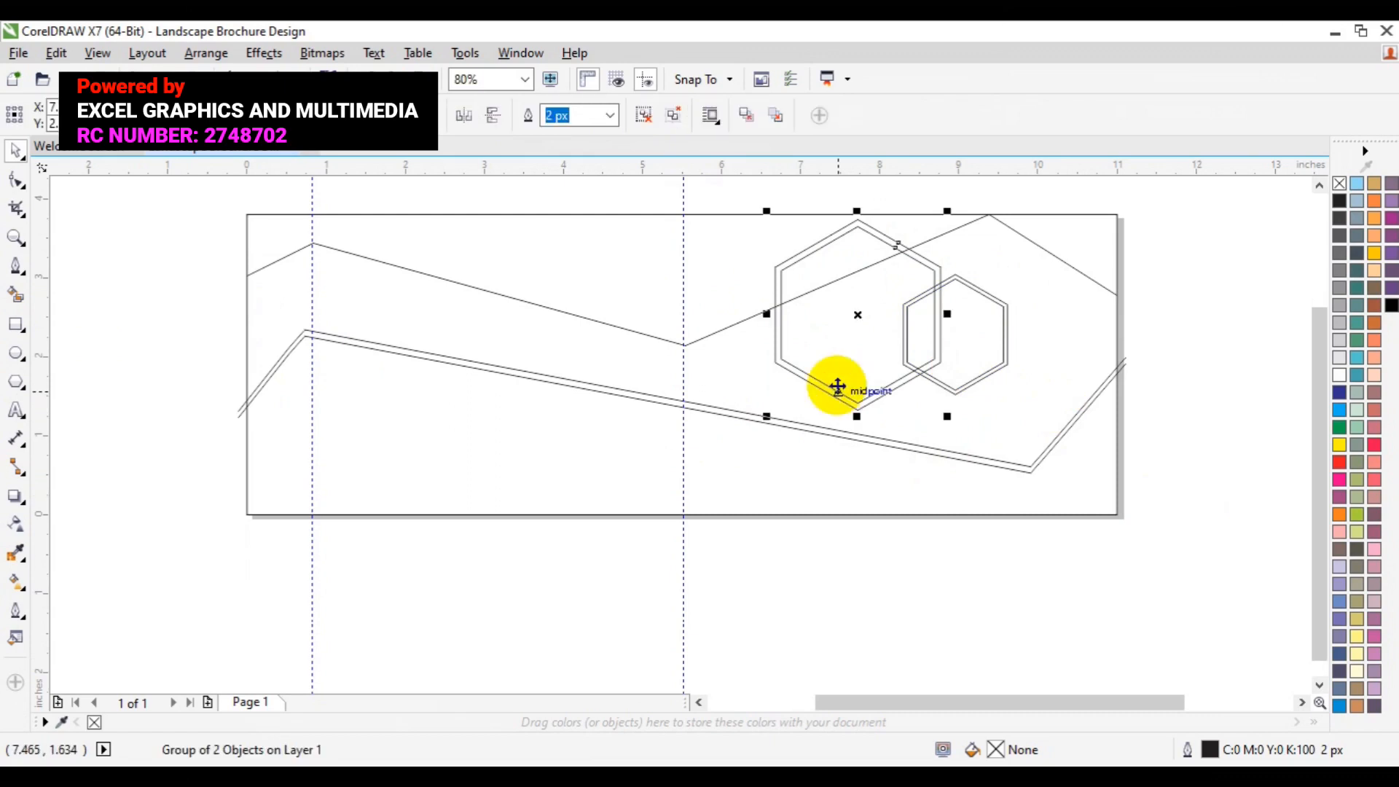
key(ctrl+d)
drag(871, 343, 415, 466)
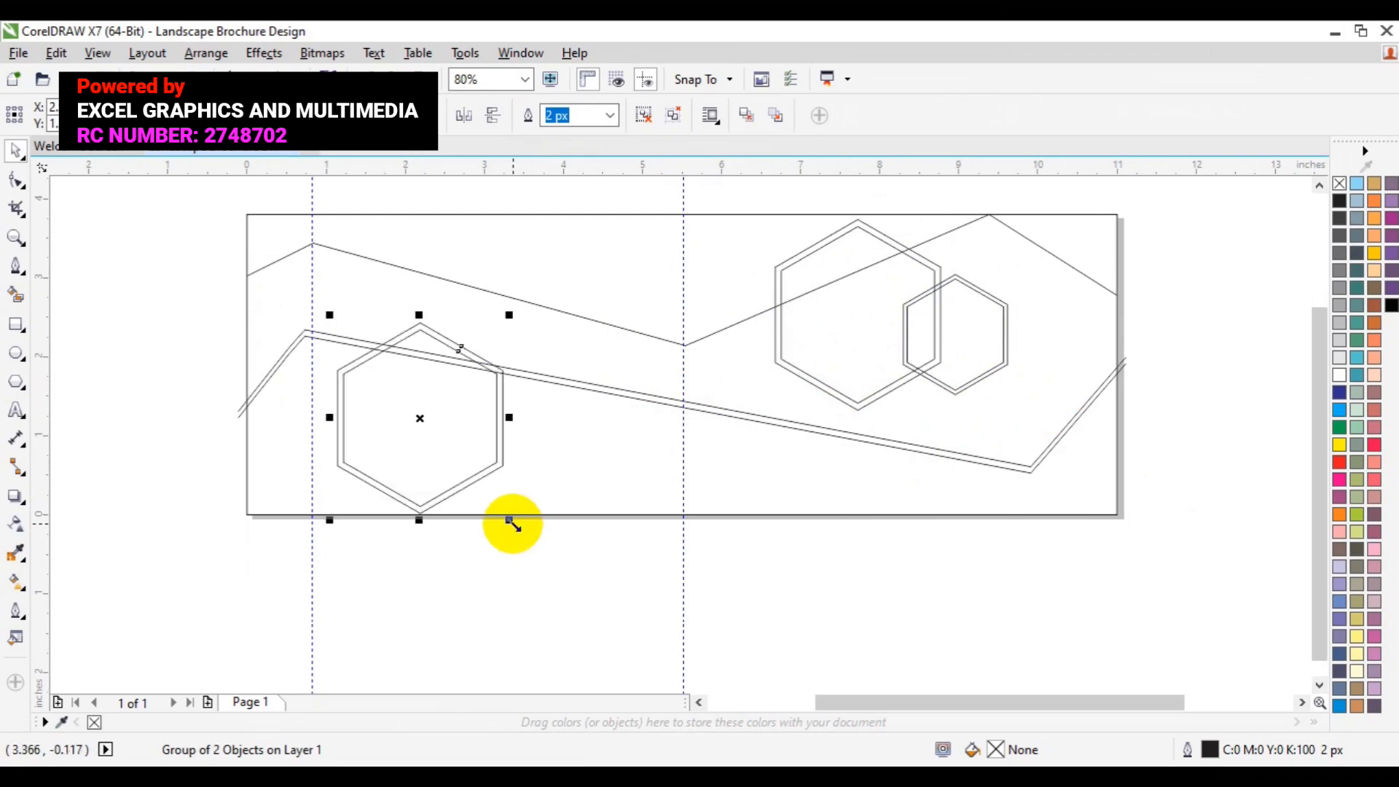
drag(508, 522, 483, 489)
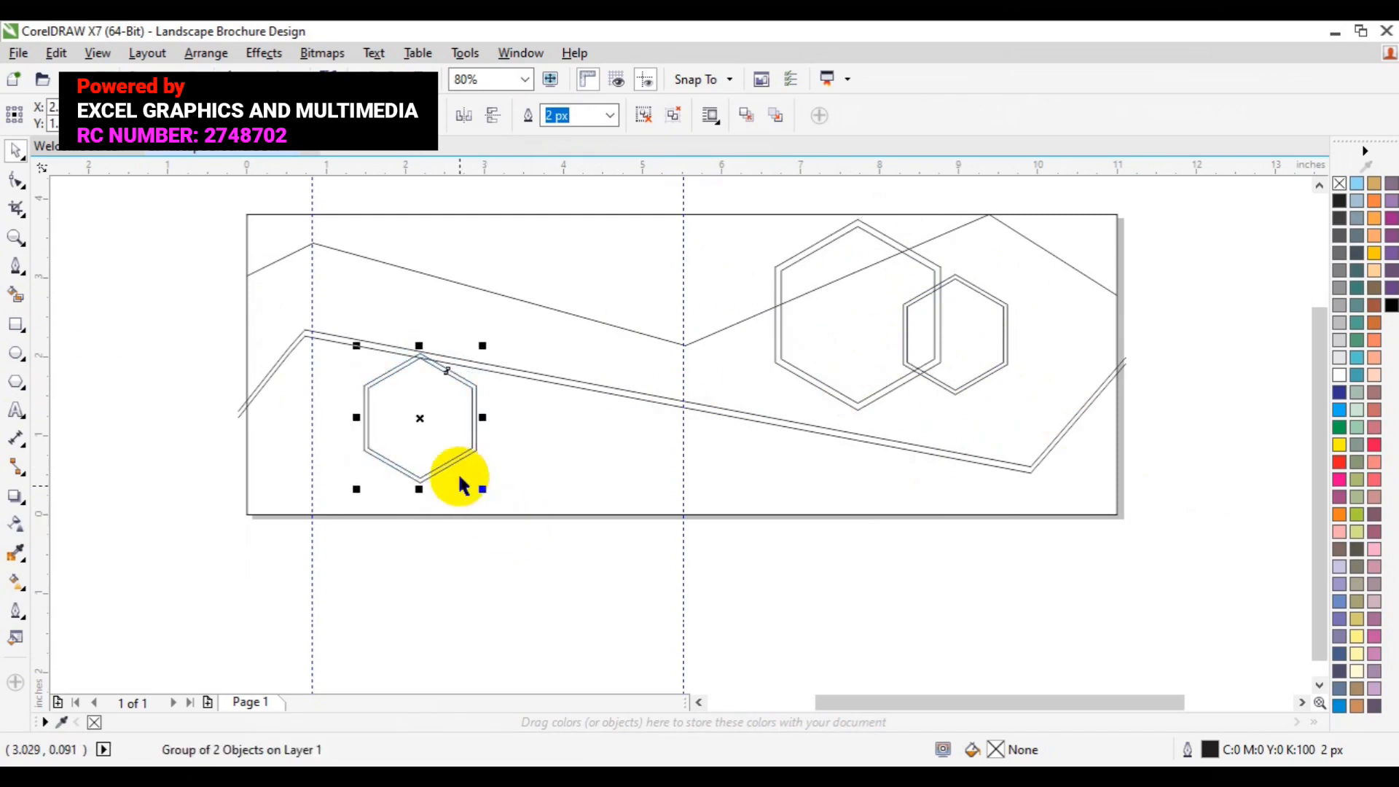
drag(427, 430, 339, 440)
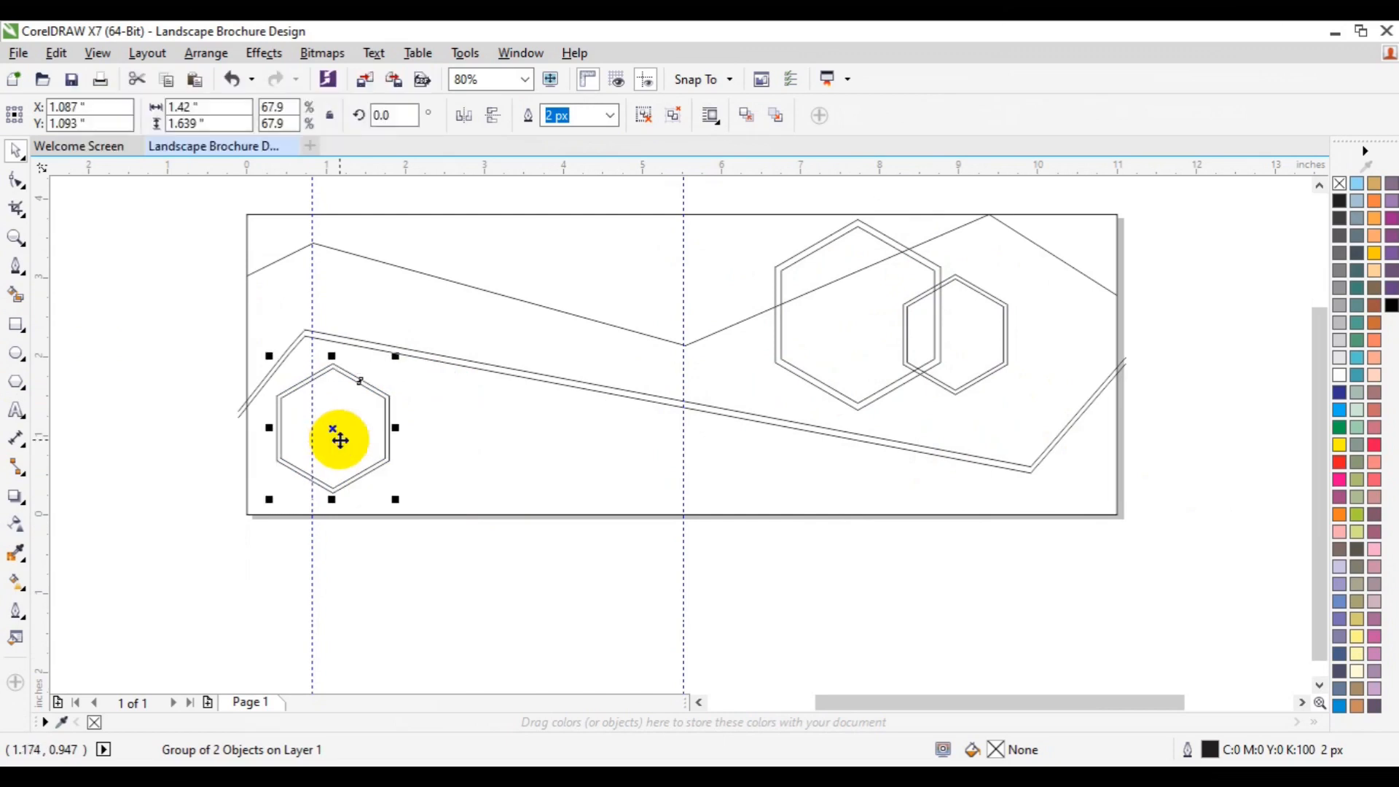
drag(396, 499, 391, 500)
click(591, 562)
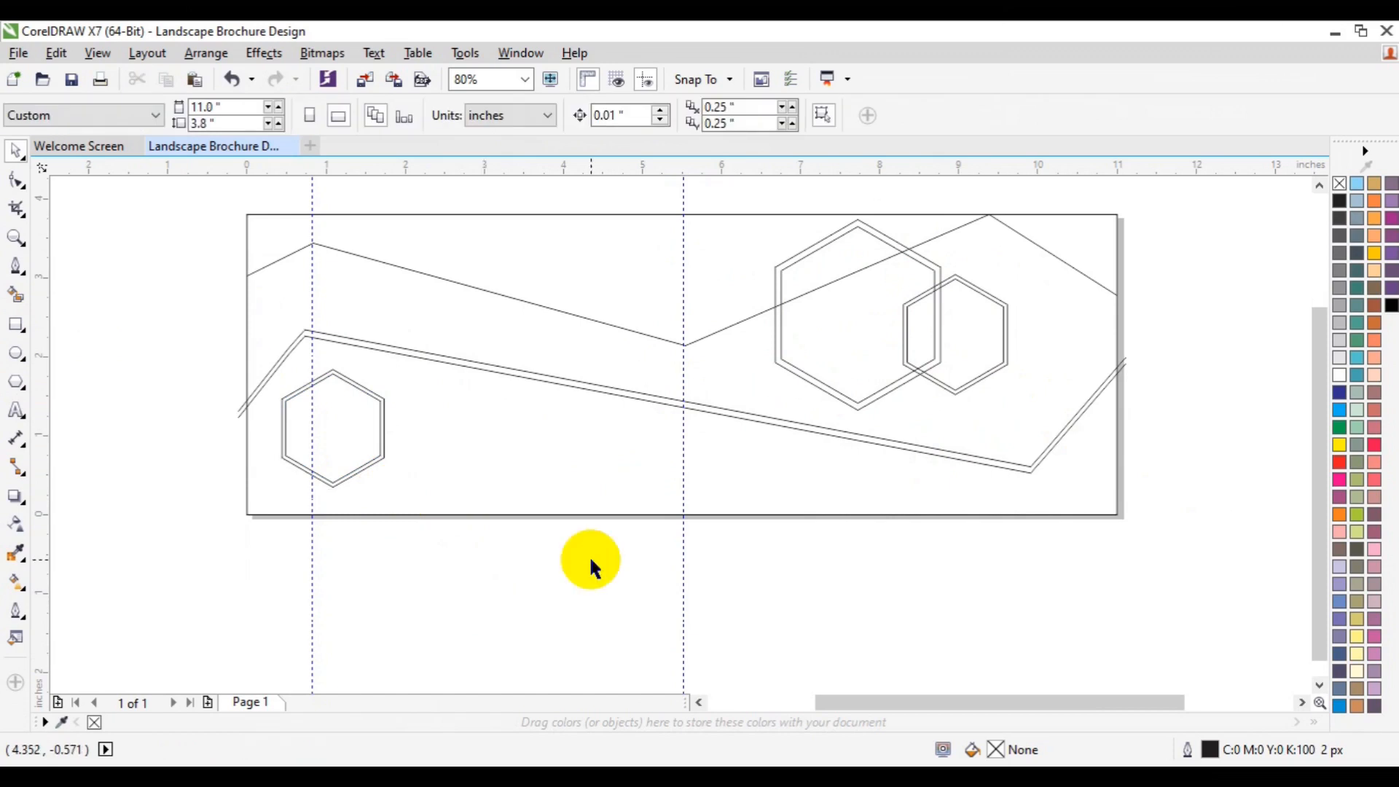
Step: Use Smart Fill to fill the regions between the zigzag lines and inside the right hexagons with black
click(1317, 186)
click(16, 295)
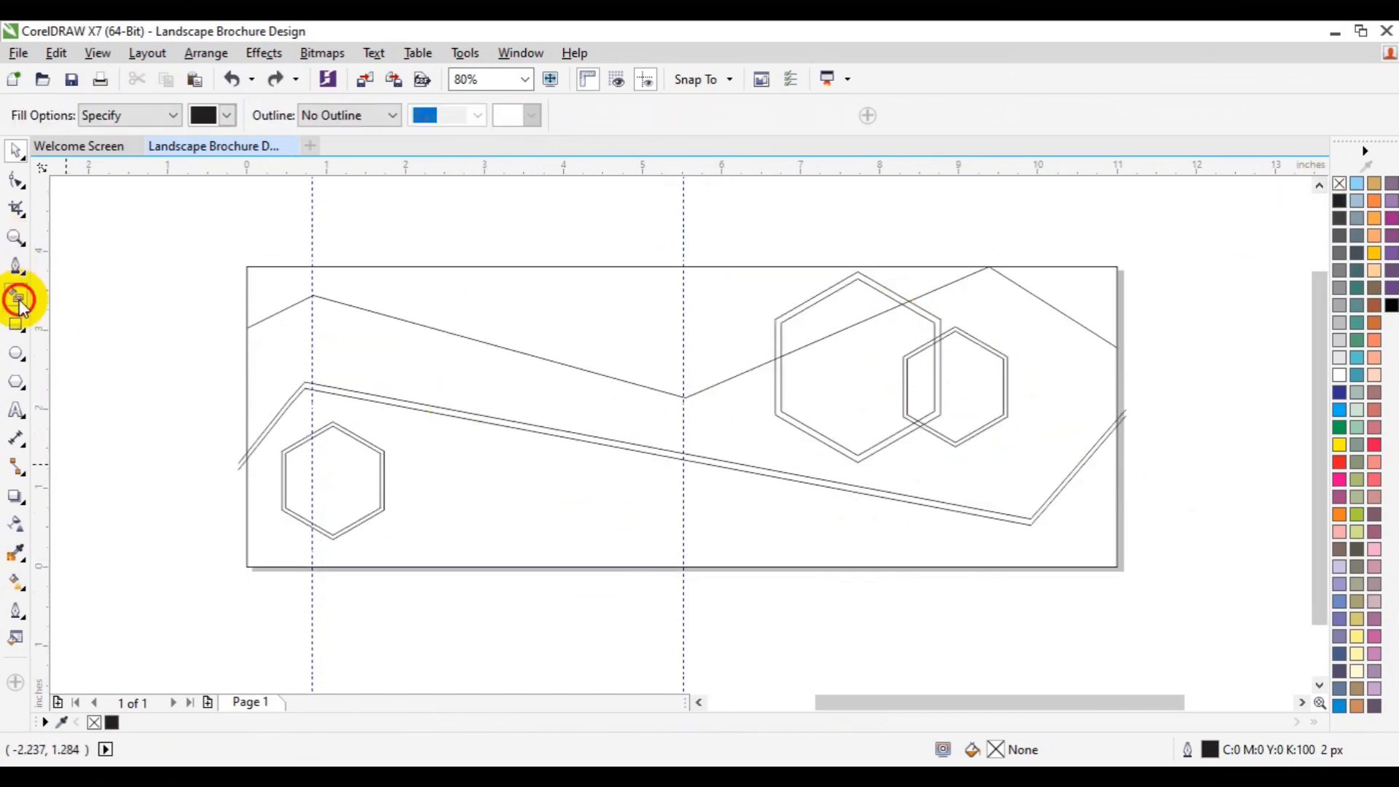
click(437, 532)
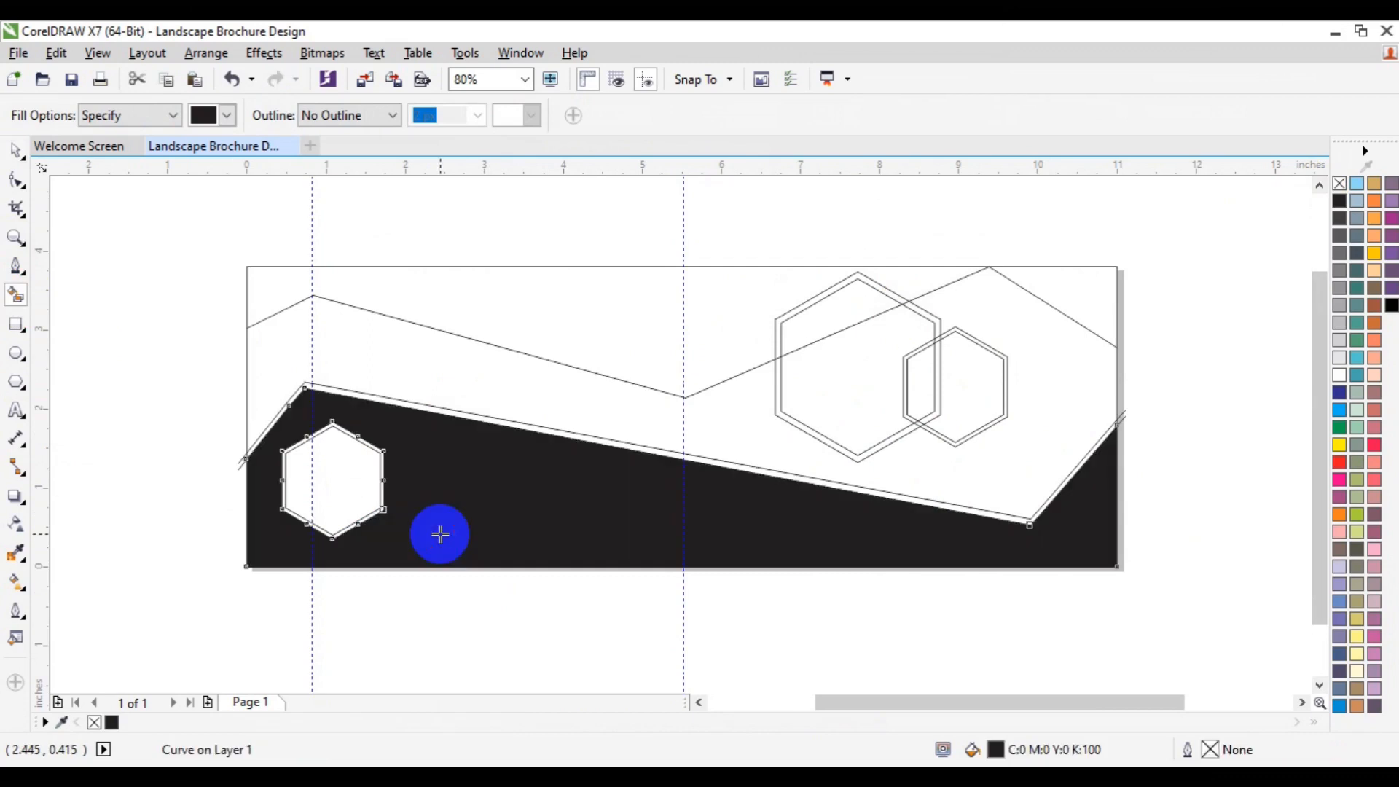
click(604, 422)
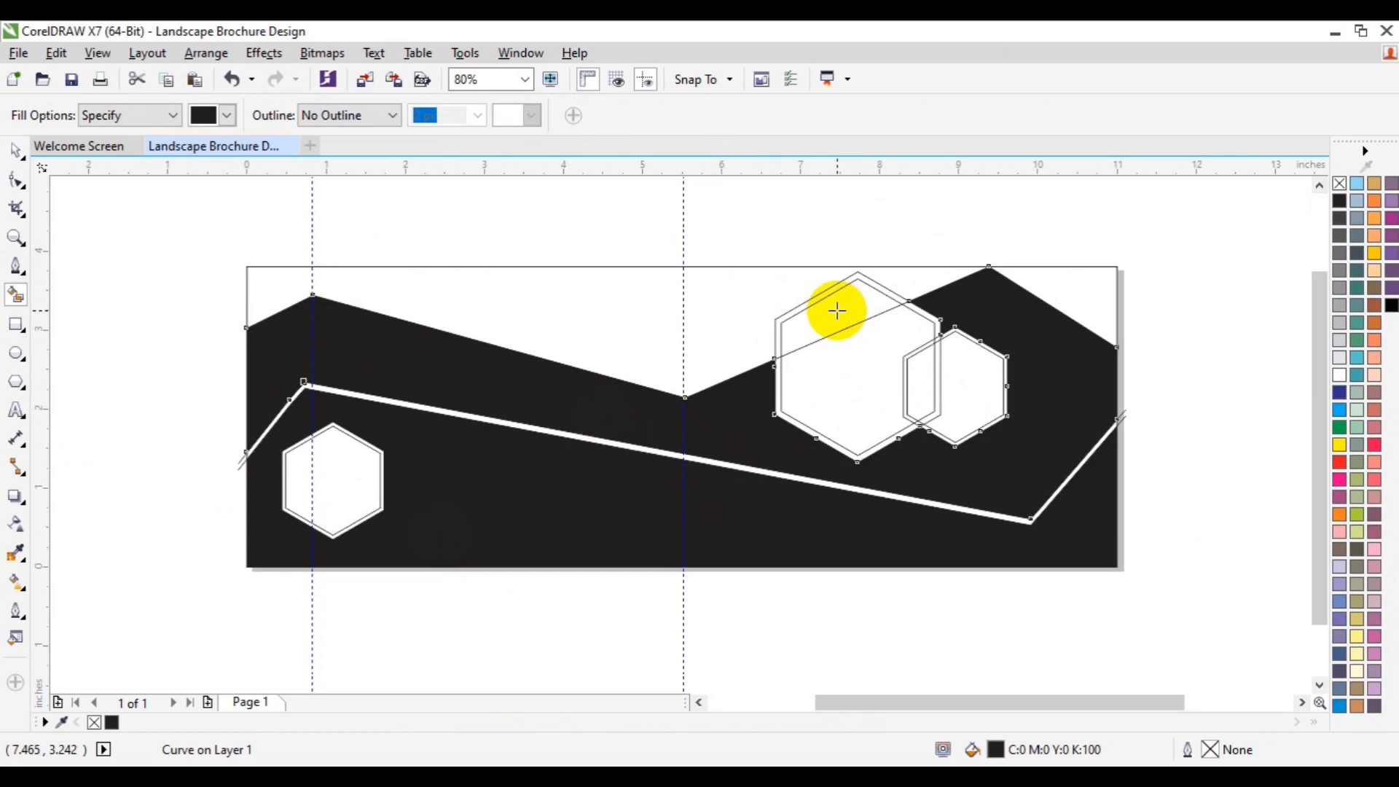
click(828, 358)
click(918, 394)
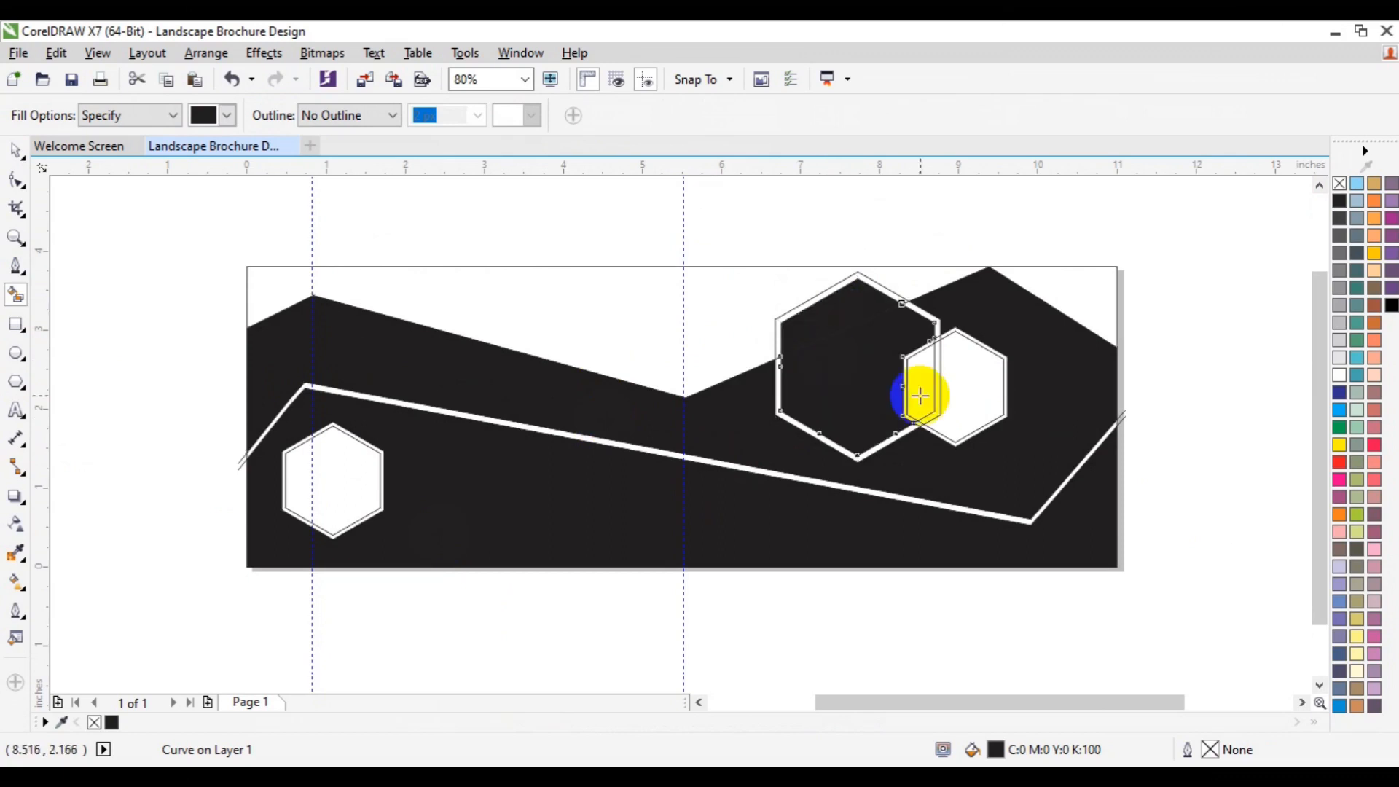
click(941, 390)
click(937, 383)
key(space)
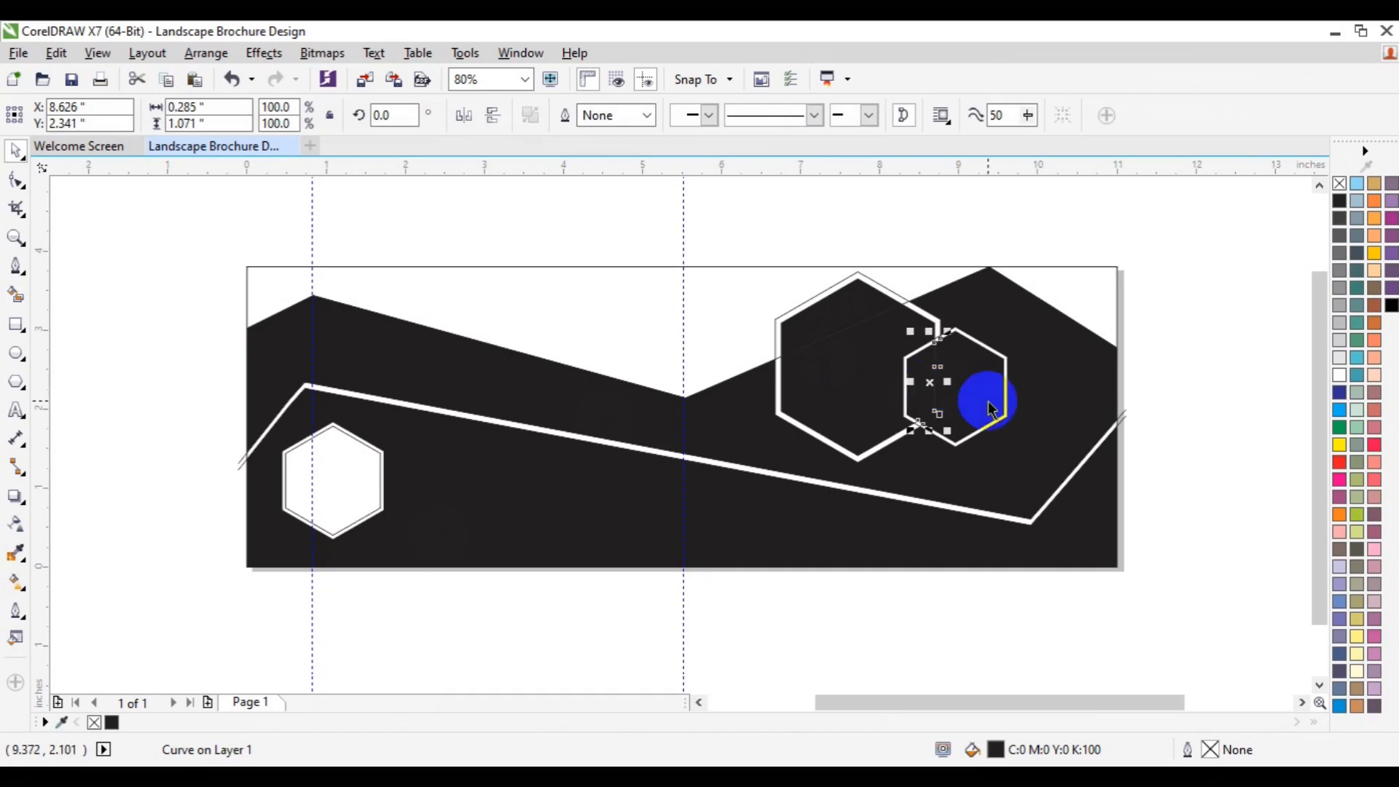
Step: Weld the smaller right hexagon's fill pieces into one shape and fill it gray
shift+click(989, 408)
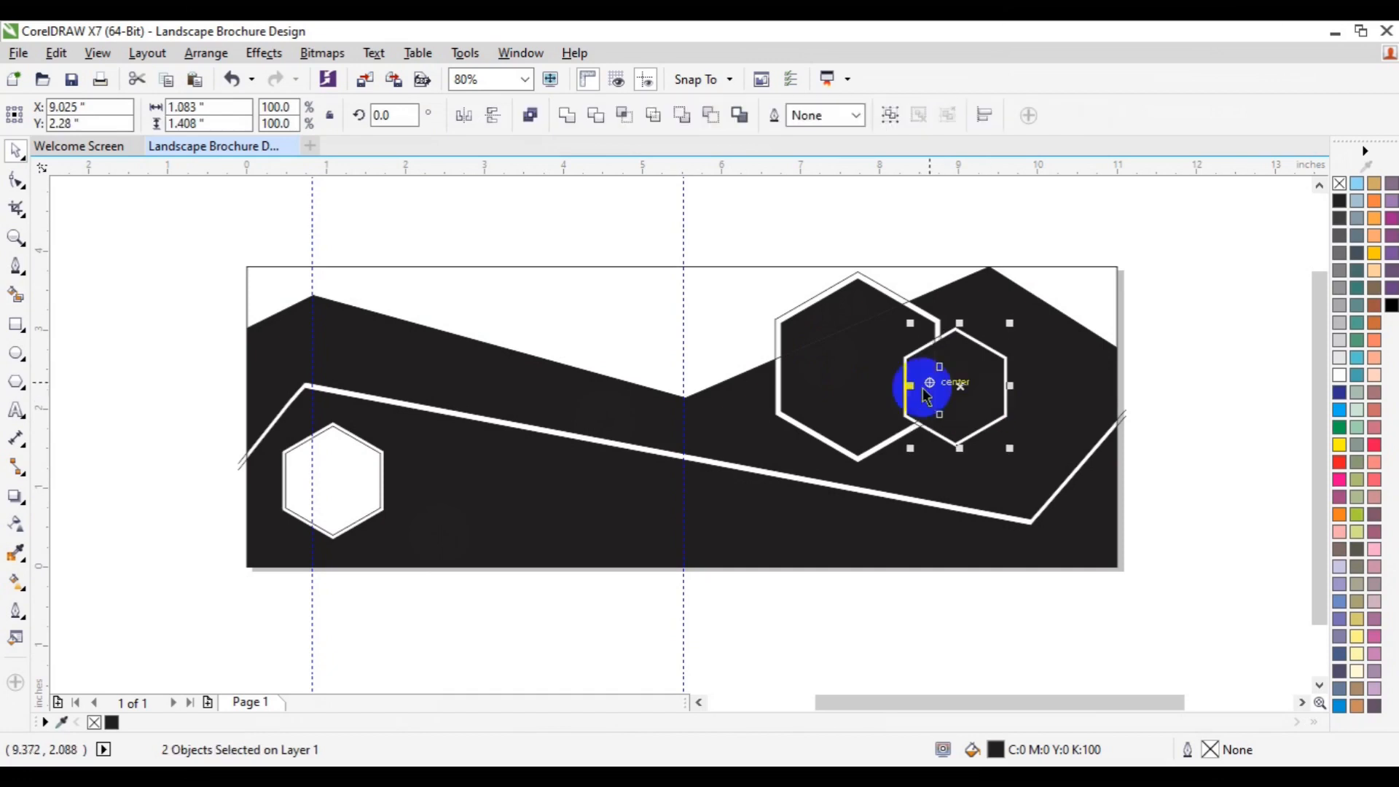
click(574, 118)
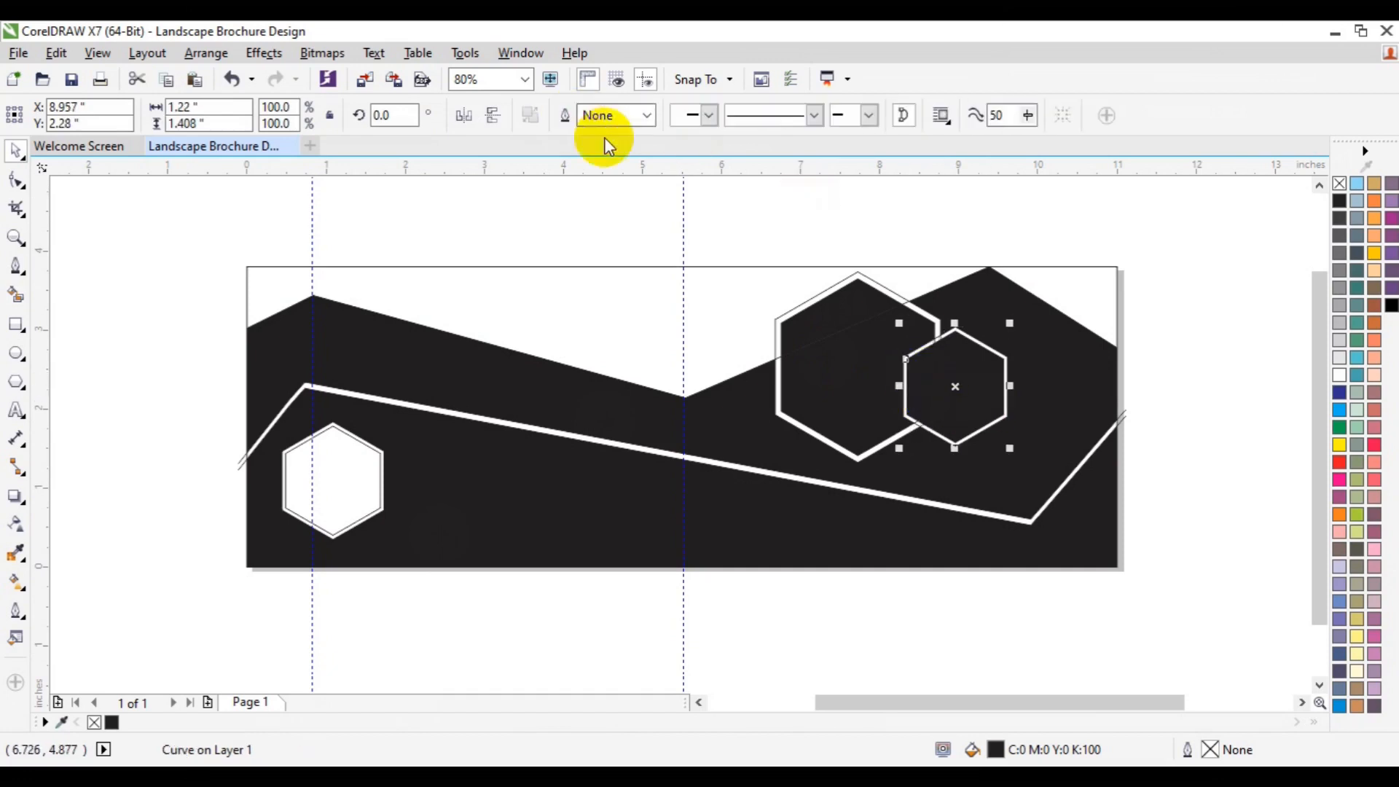
click(1340, 374)
click(1341, 307)
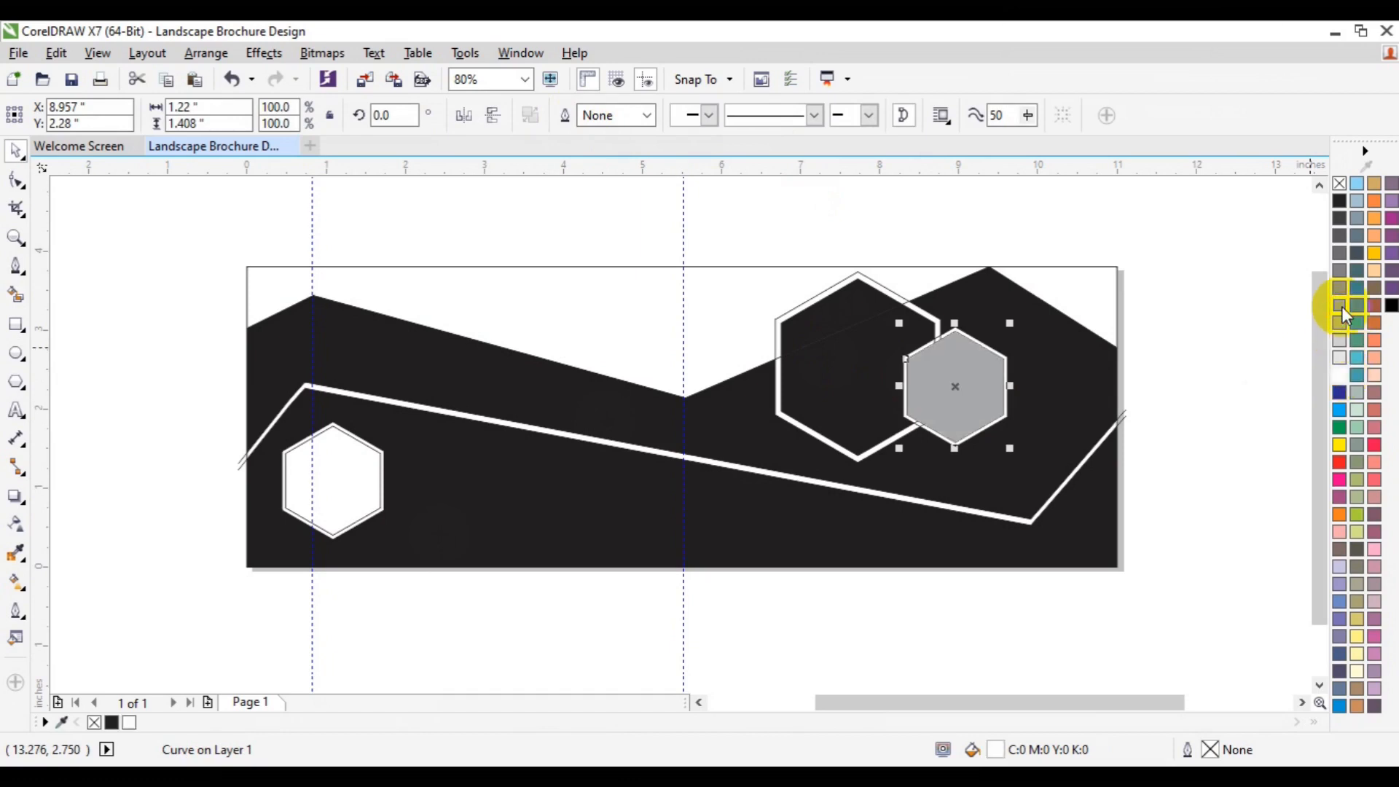
Step: Weld the larger hexagon's fill pieces into one shape and fill it light gray
click(811, 326)
shift+click(821, 392)
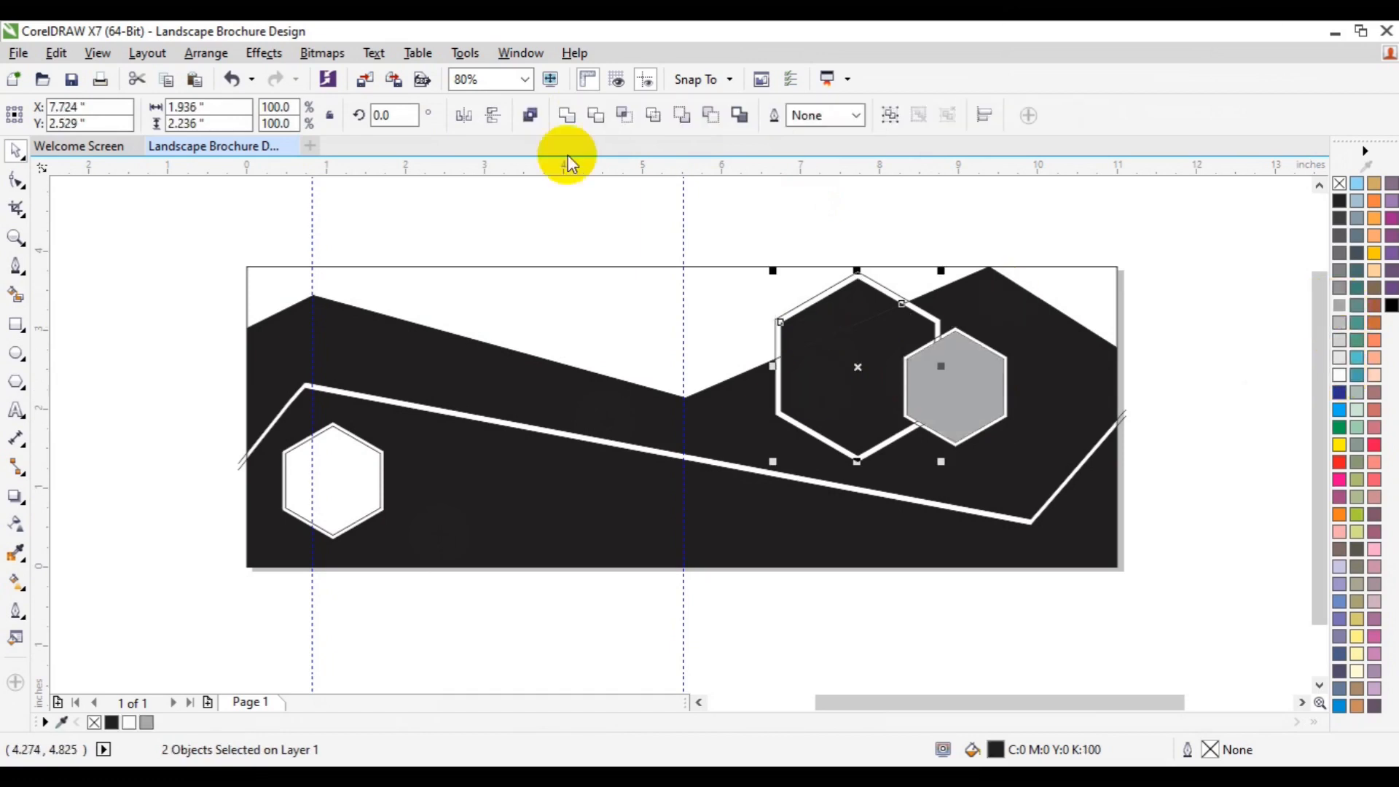
click(566, 117)
click(877, 371)
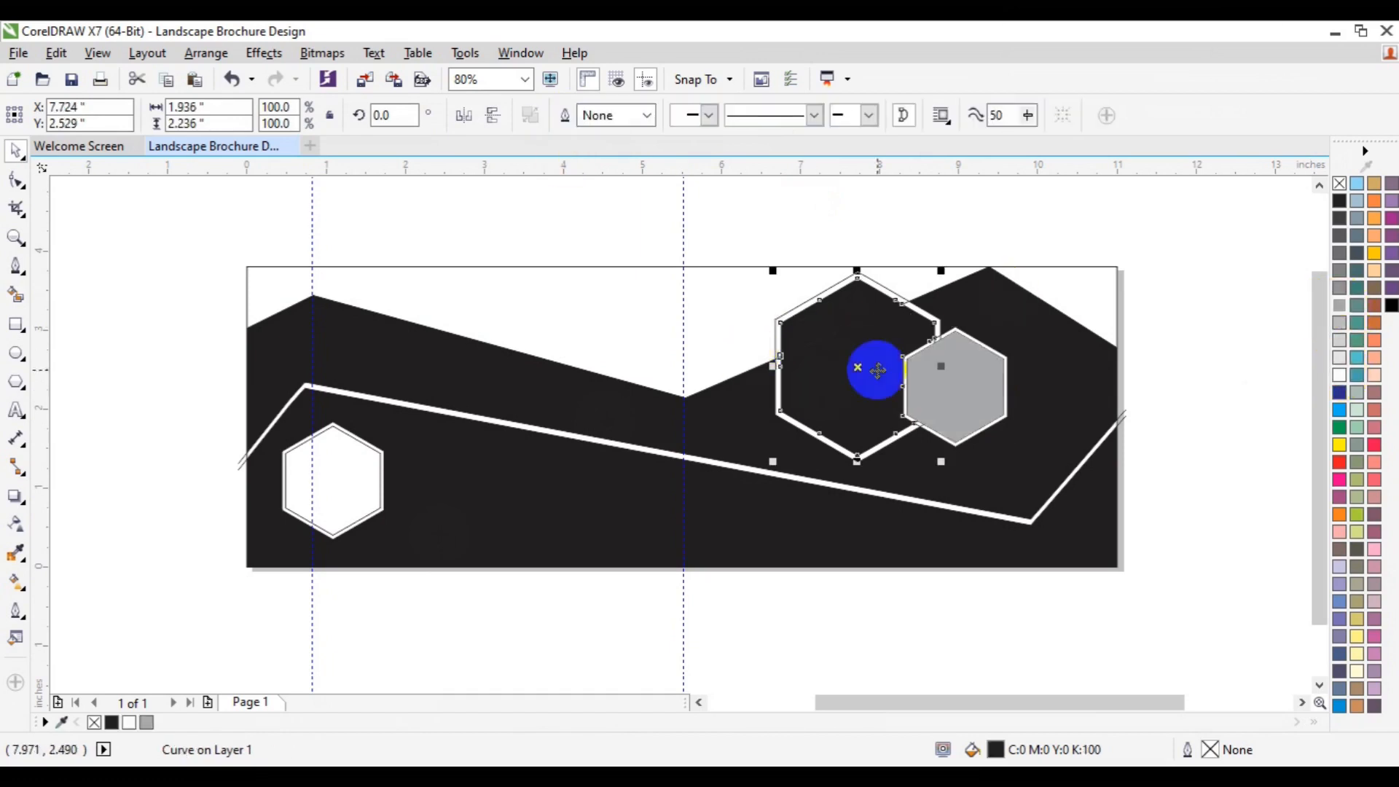
click(1340, 340)
click(1216, 448)
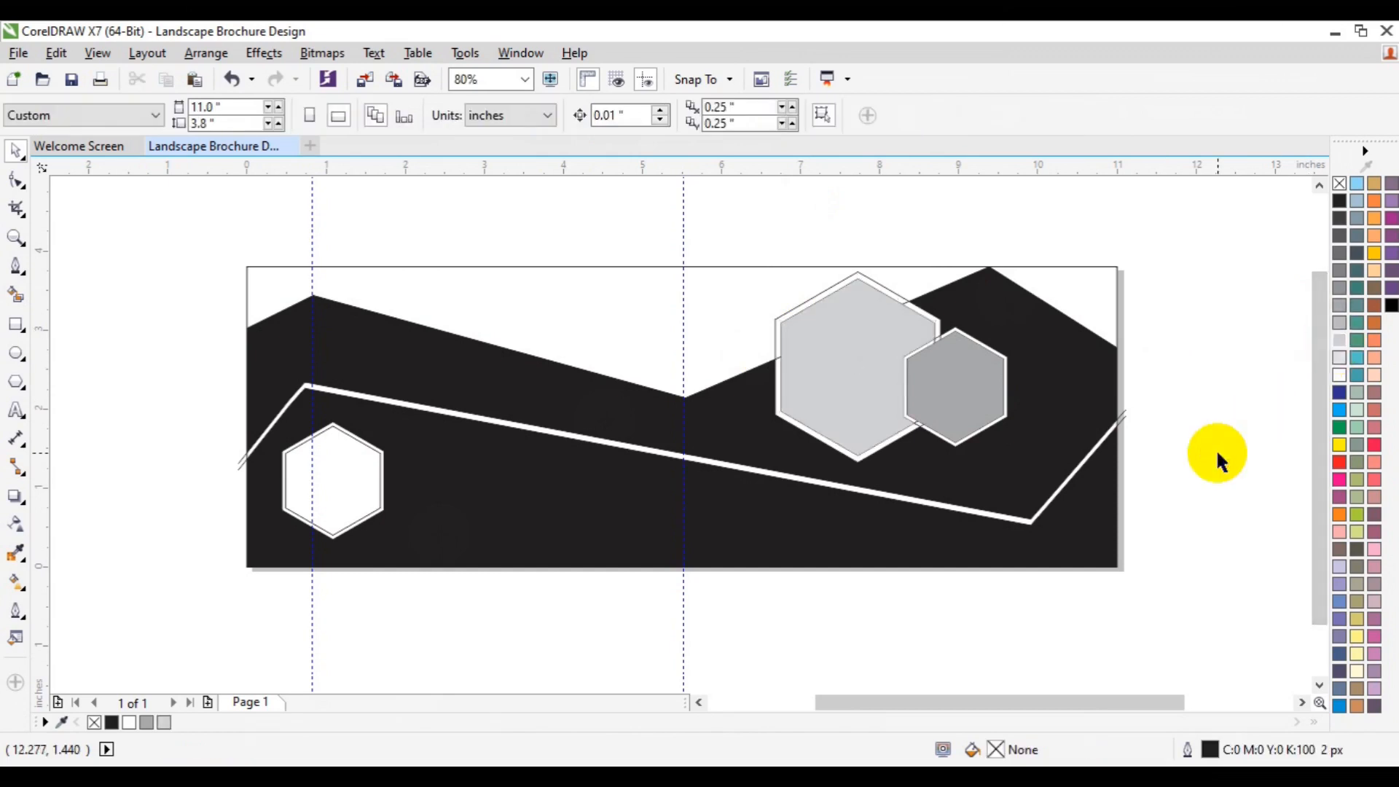
Step: Fill the interior of the small left hexagon with black using Smart Fill
click(365, 486)
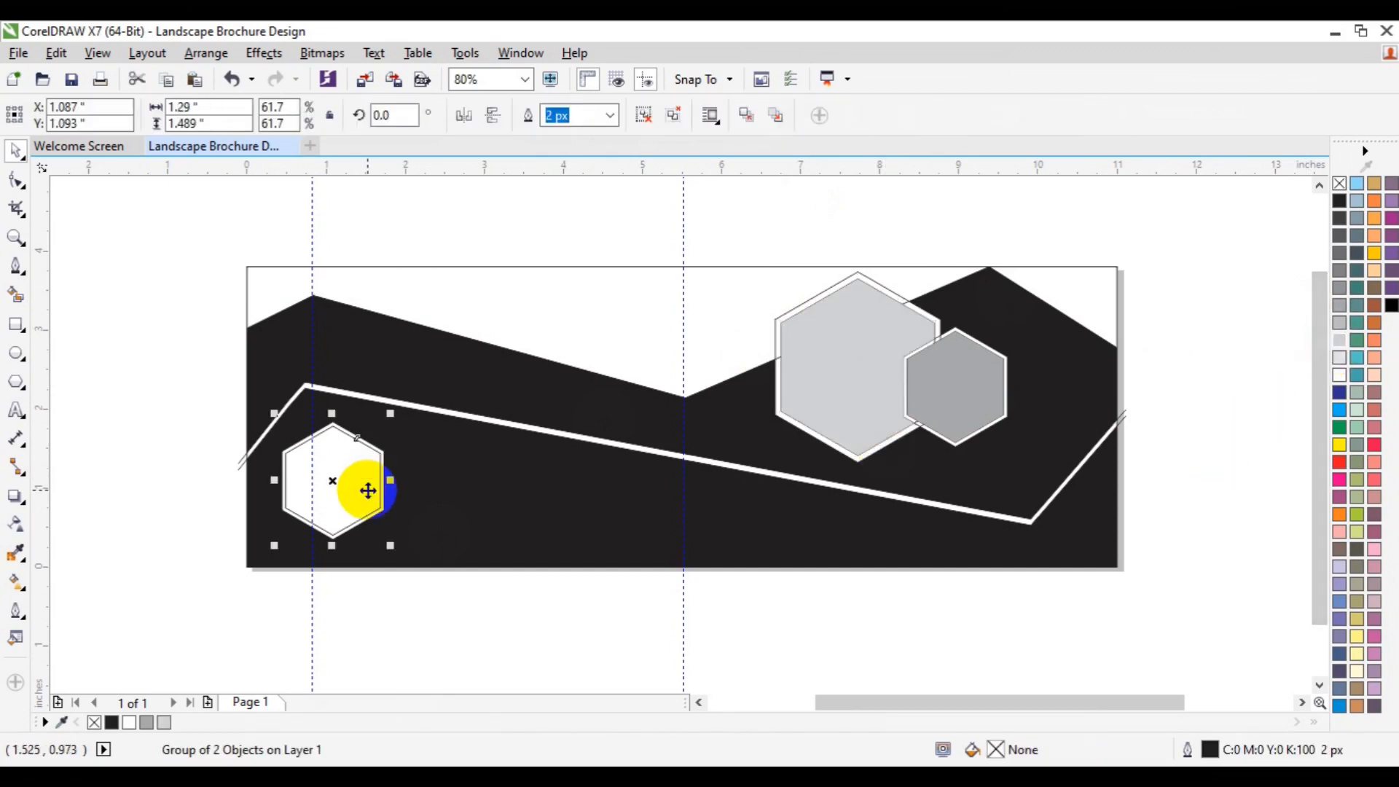
click(14, 297)
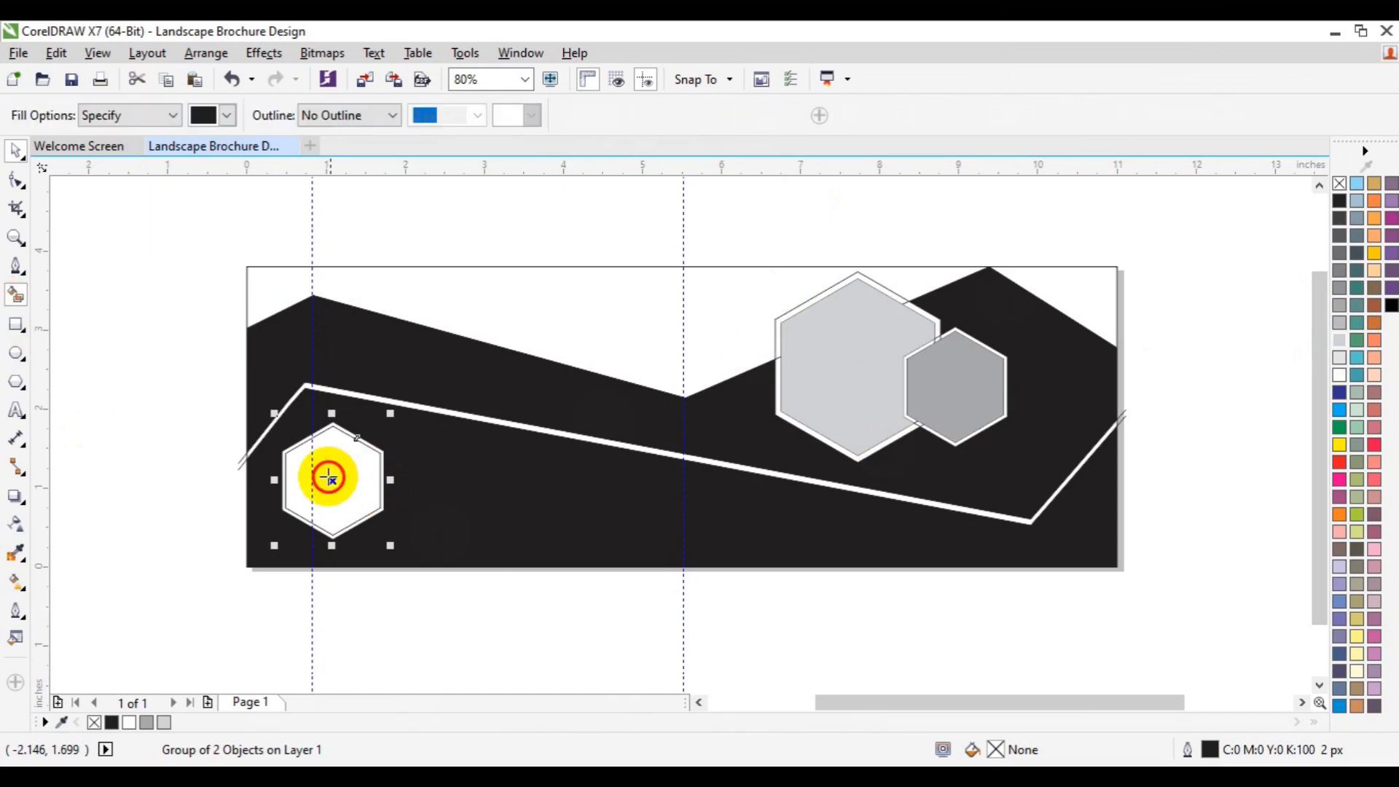
click(335, 472)
key(space)
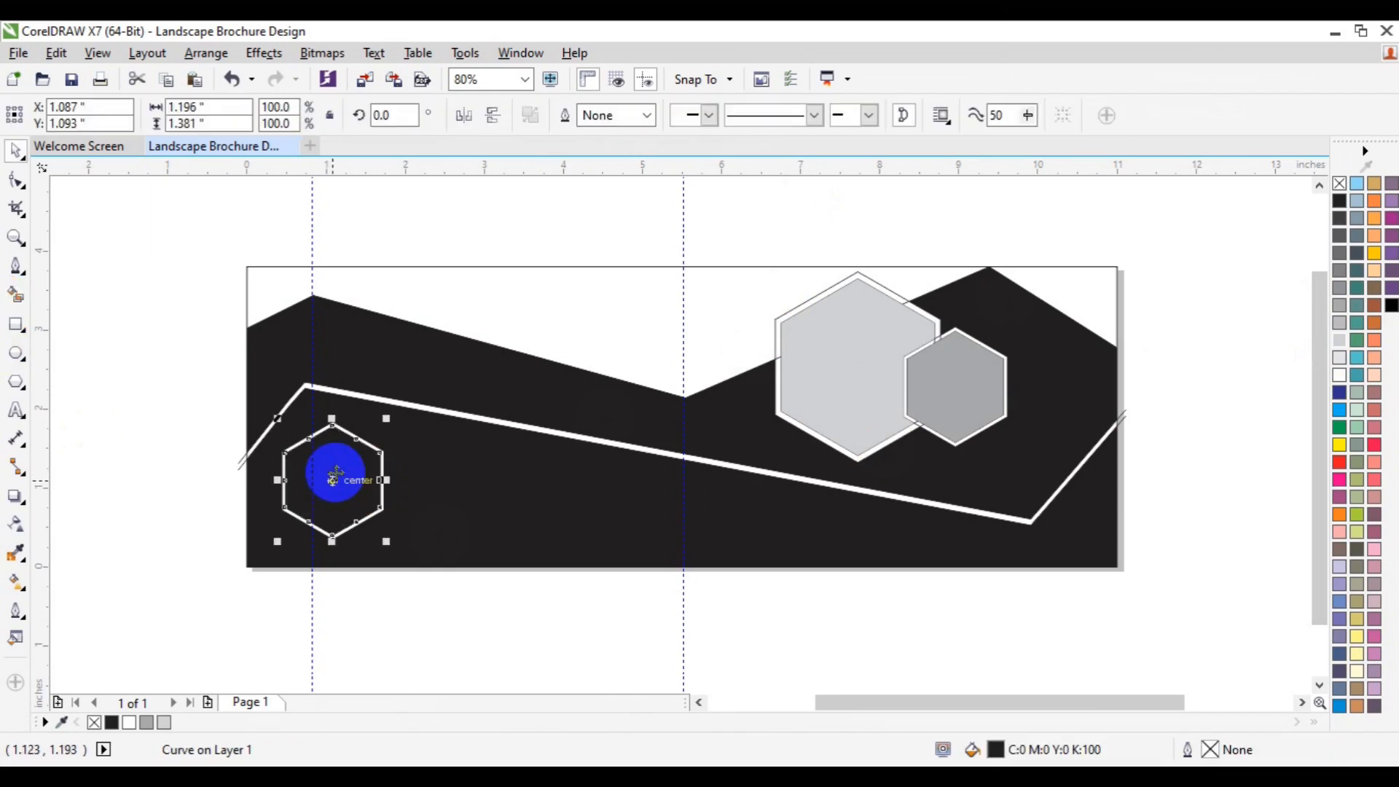
key(Escape)
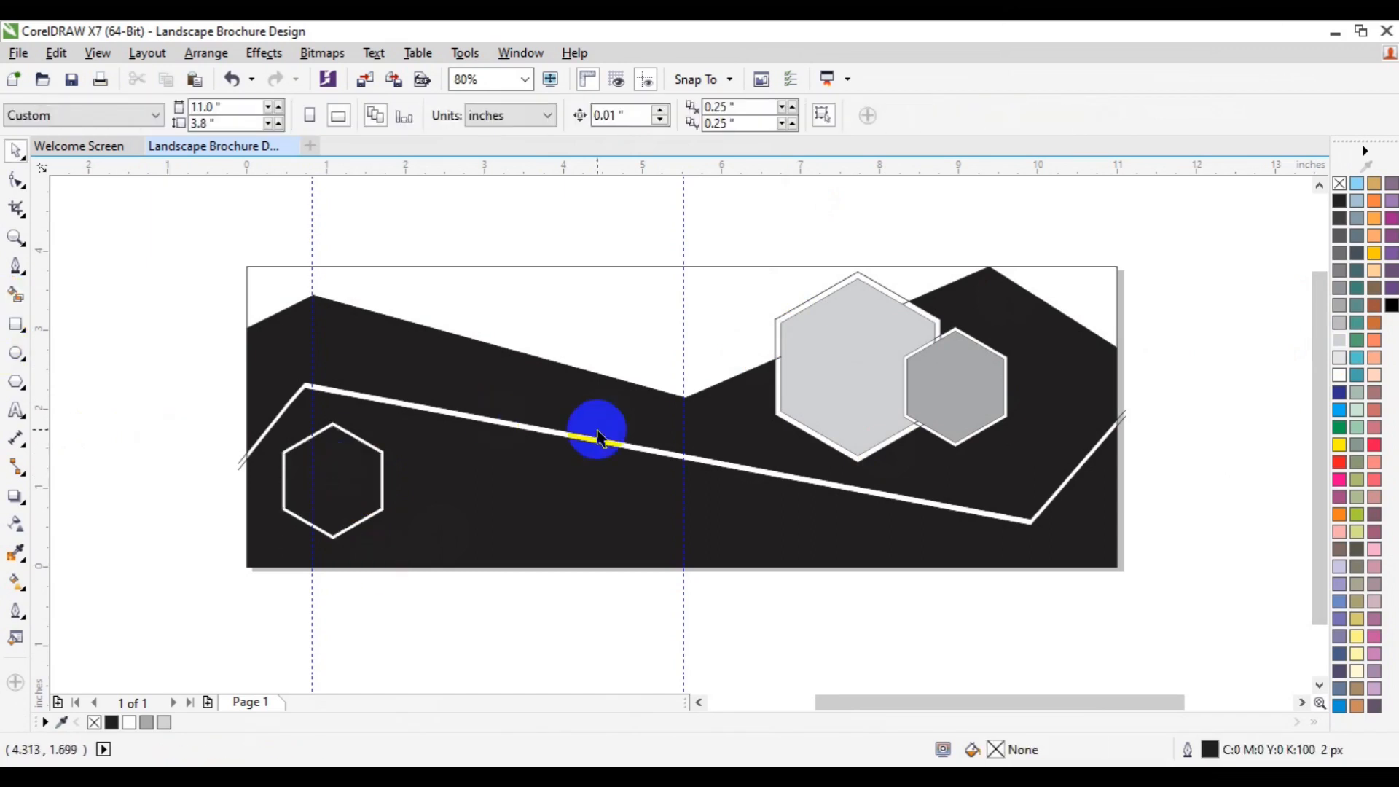
Step: Remove the zigzag line ends protruding beyond the page's left and right edges
click(1121, 408)
click(1122, 423)
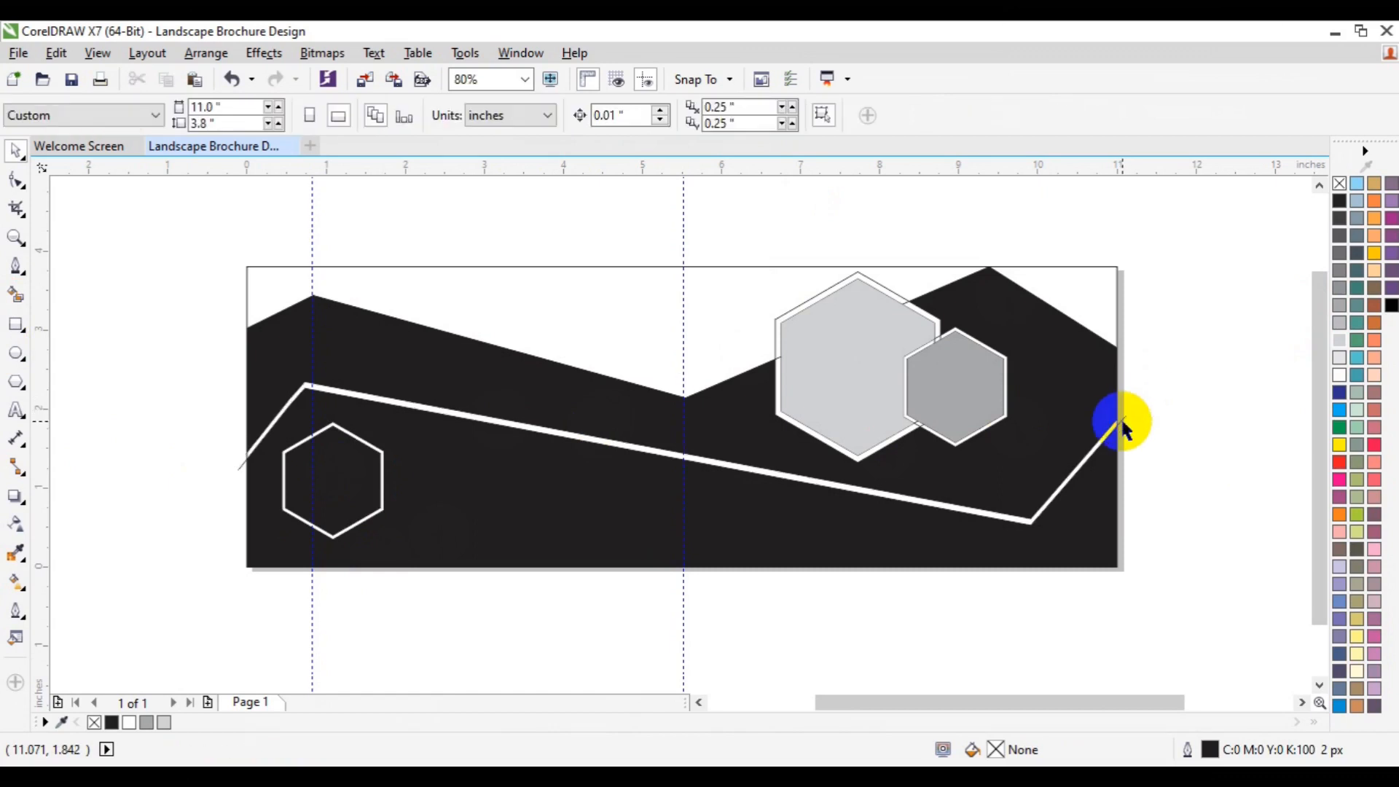
click(1121, 414)
click(1121, 413)
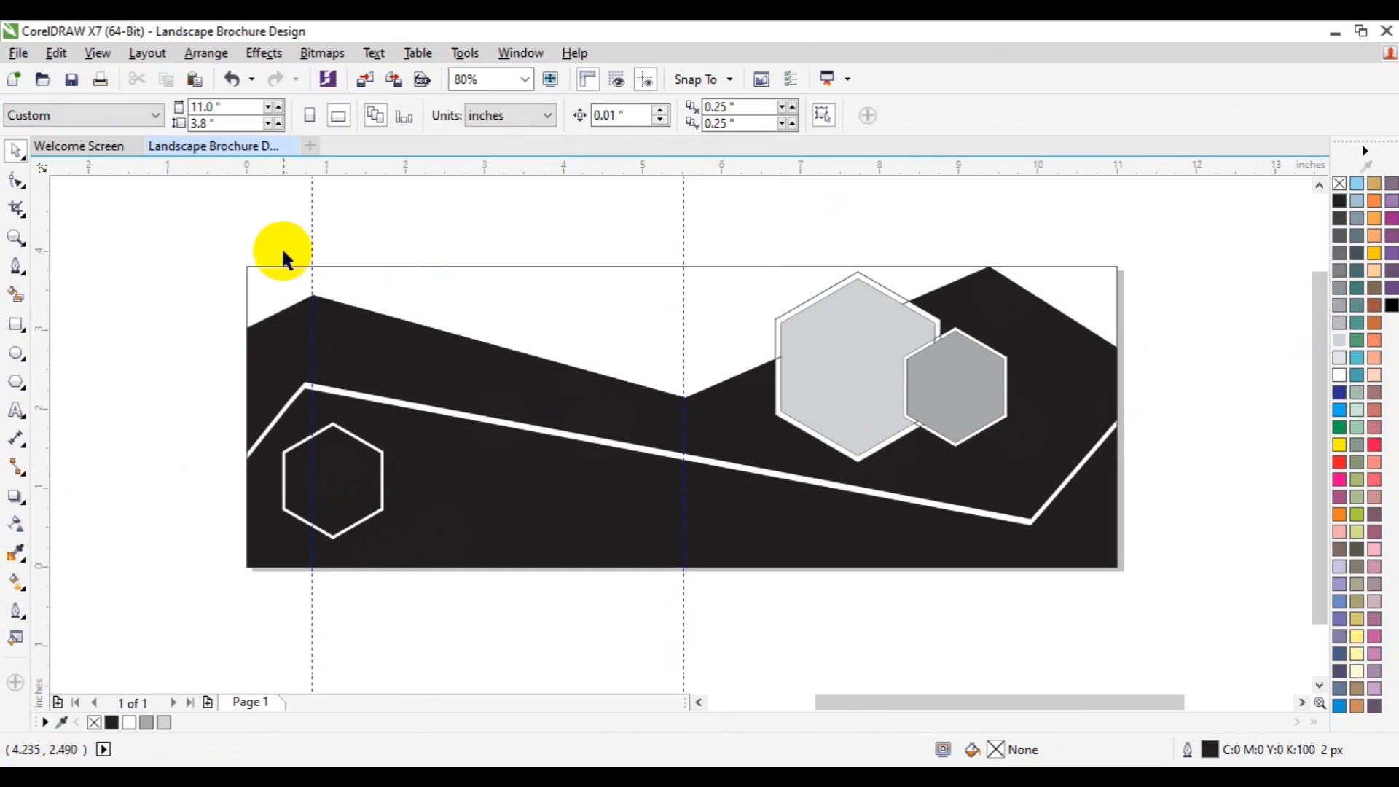
Step: Create a rectangle matching the 11 x 3.8 inch page
drag(173, 211, 1148, 630)
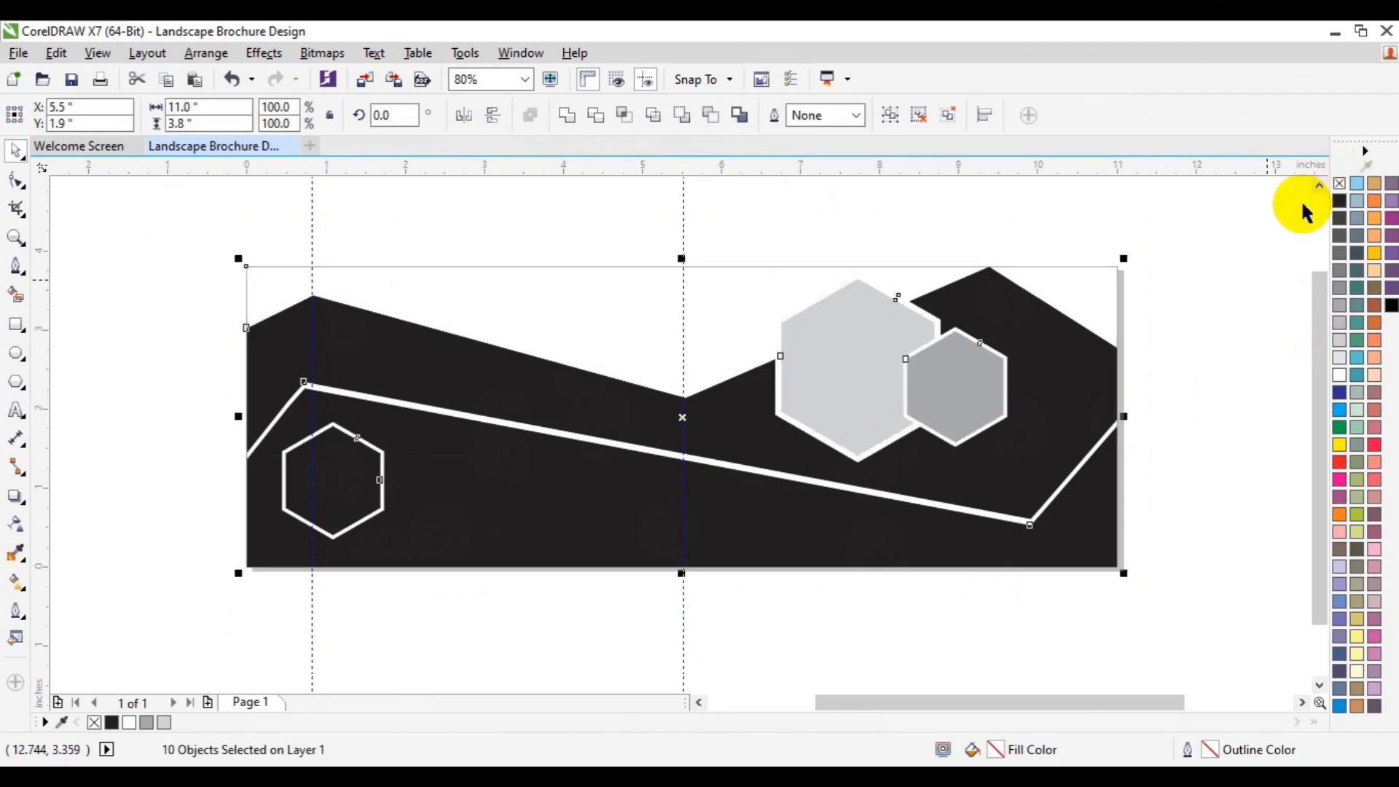
click(734, 248)
click(15, 317)
double_click(15, 322)
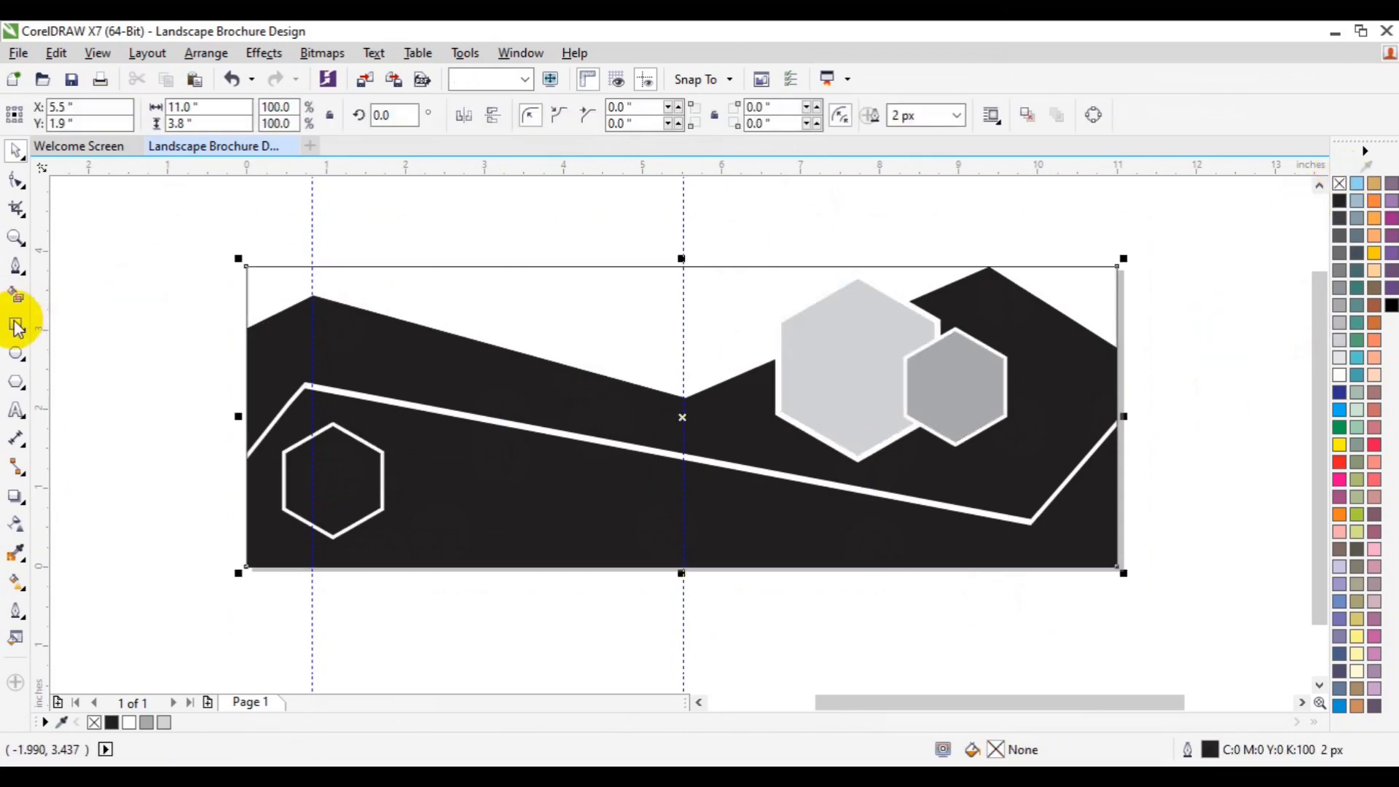
Step: Give the upper band a linear fountain fill and set its end colour to orange #F74B0D
click(427, 372)
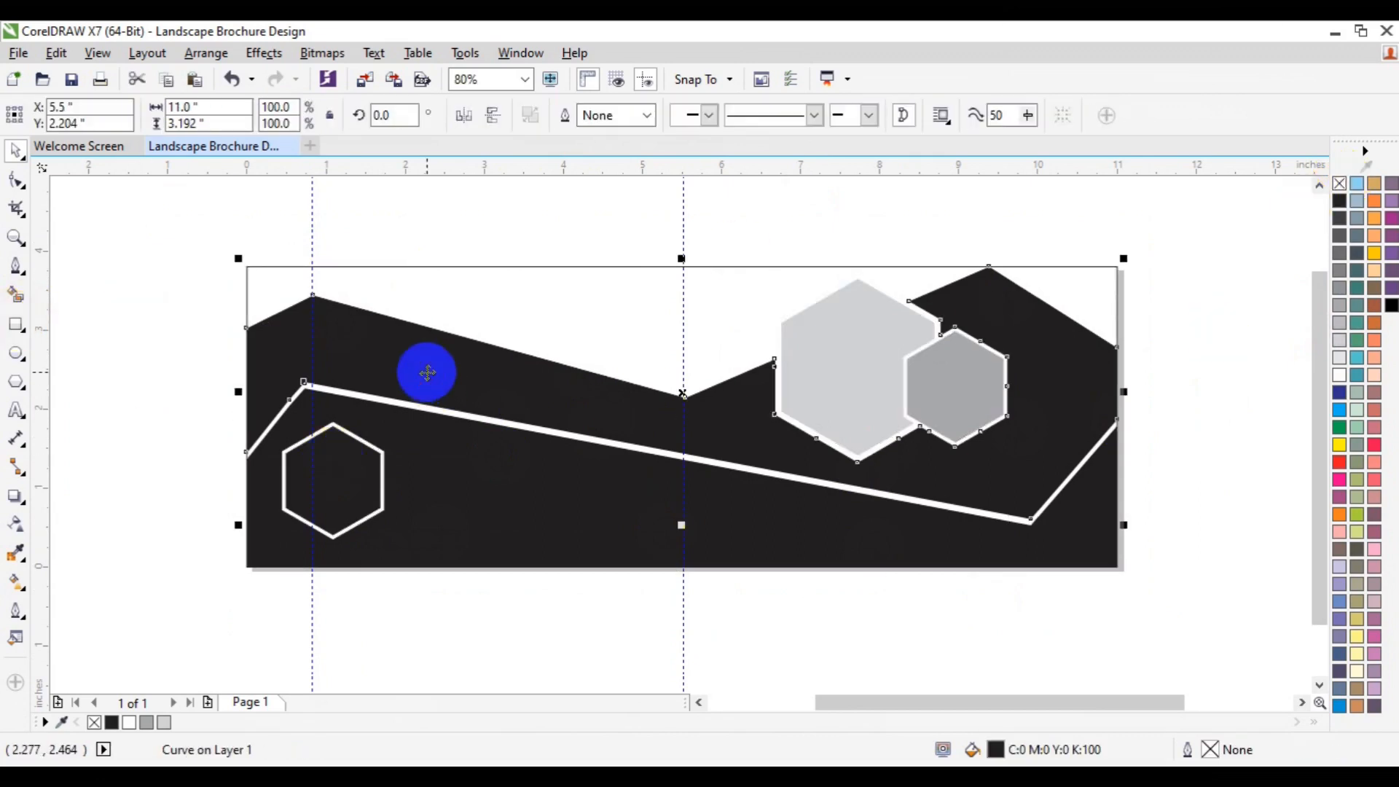
click(15, 582)
click(71, 115)
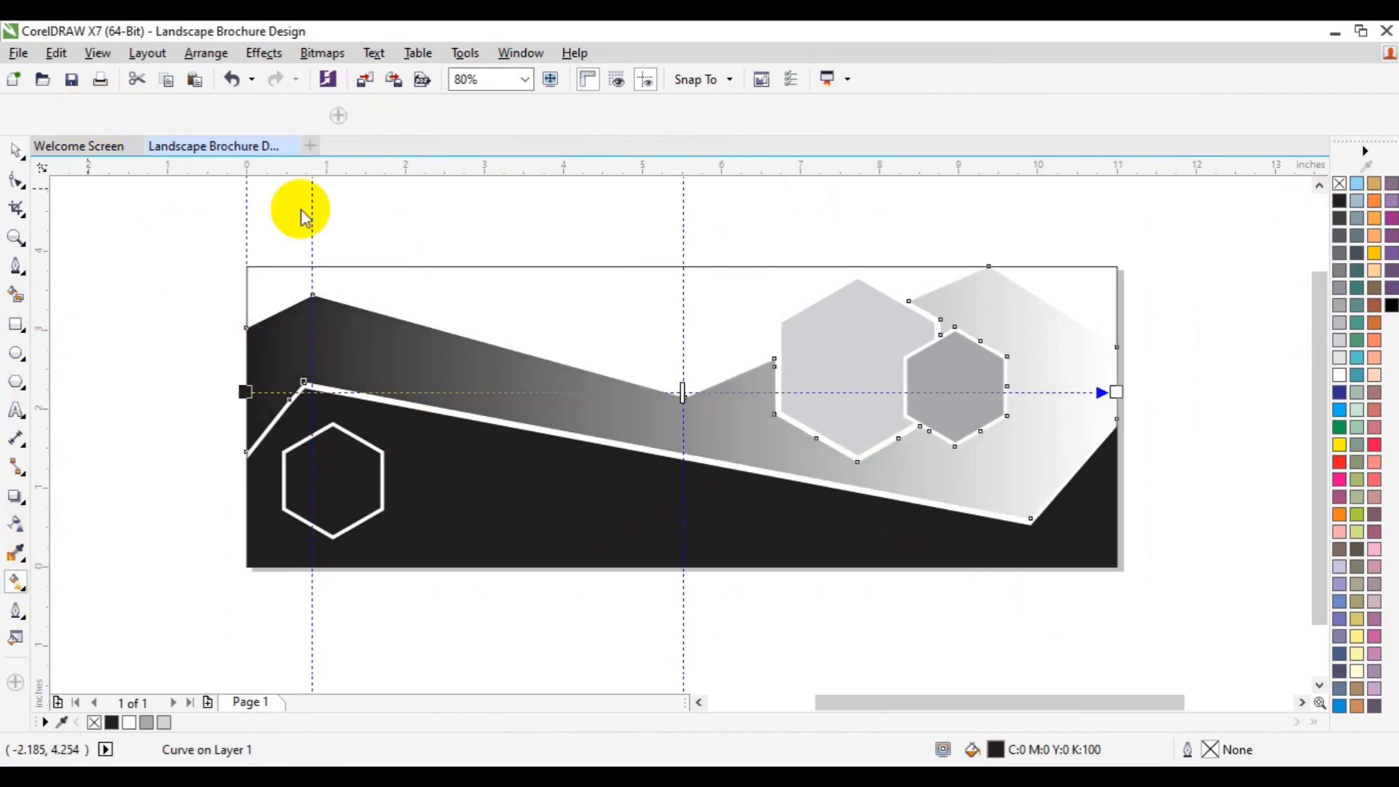
click(1115, 392)
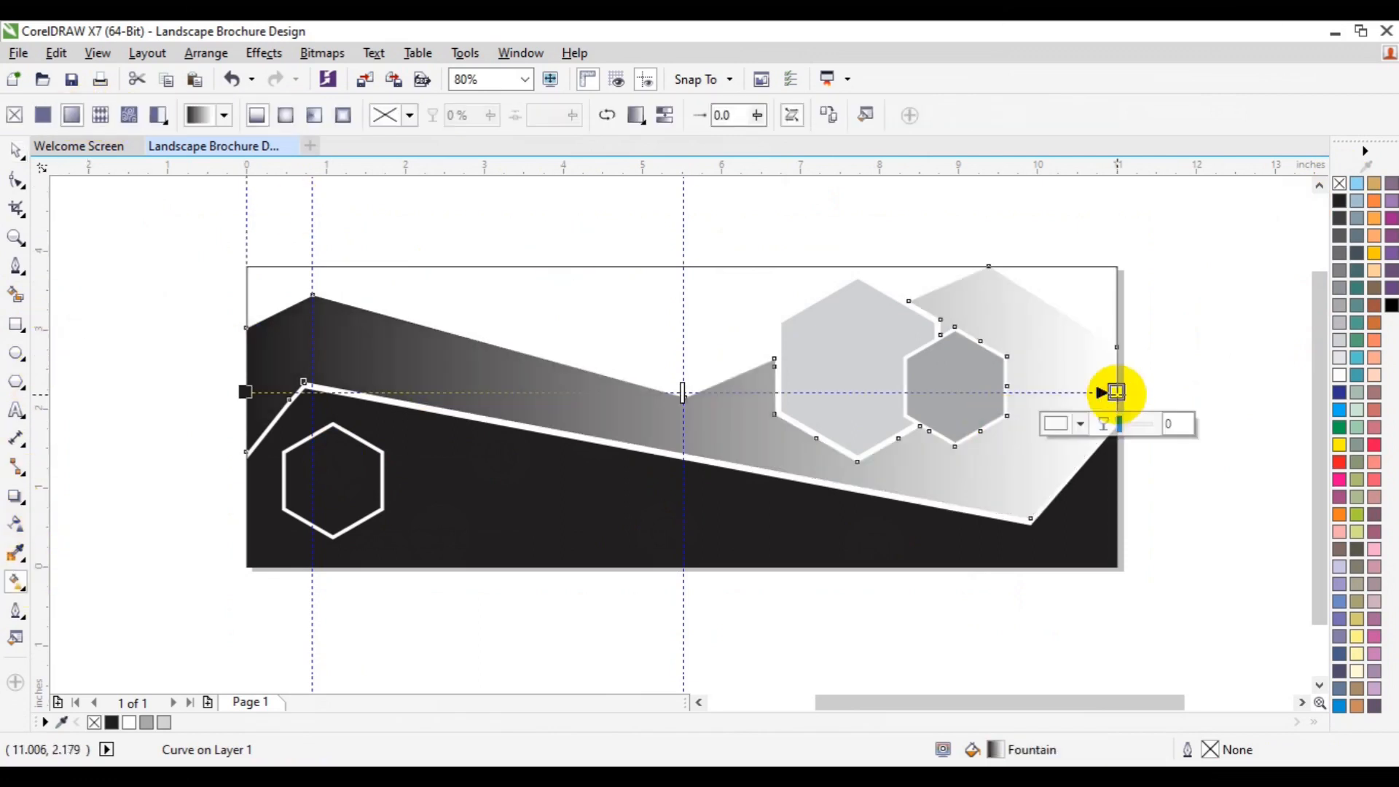
click(1082, 426)
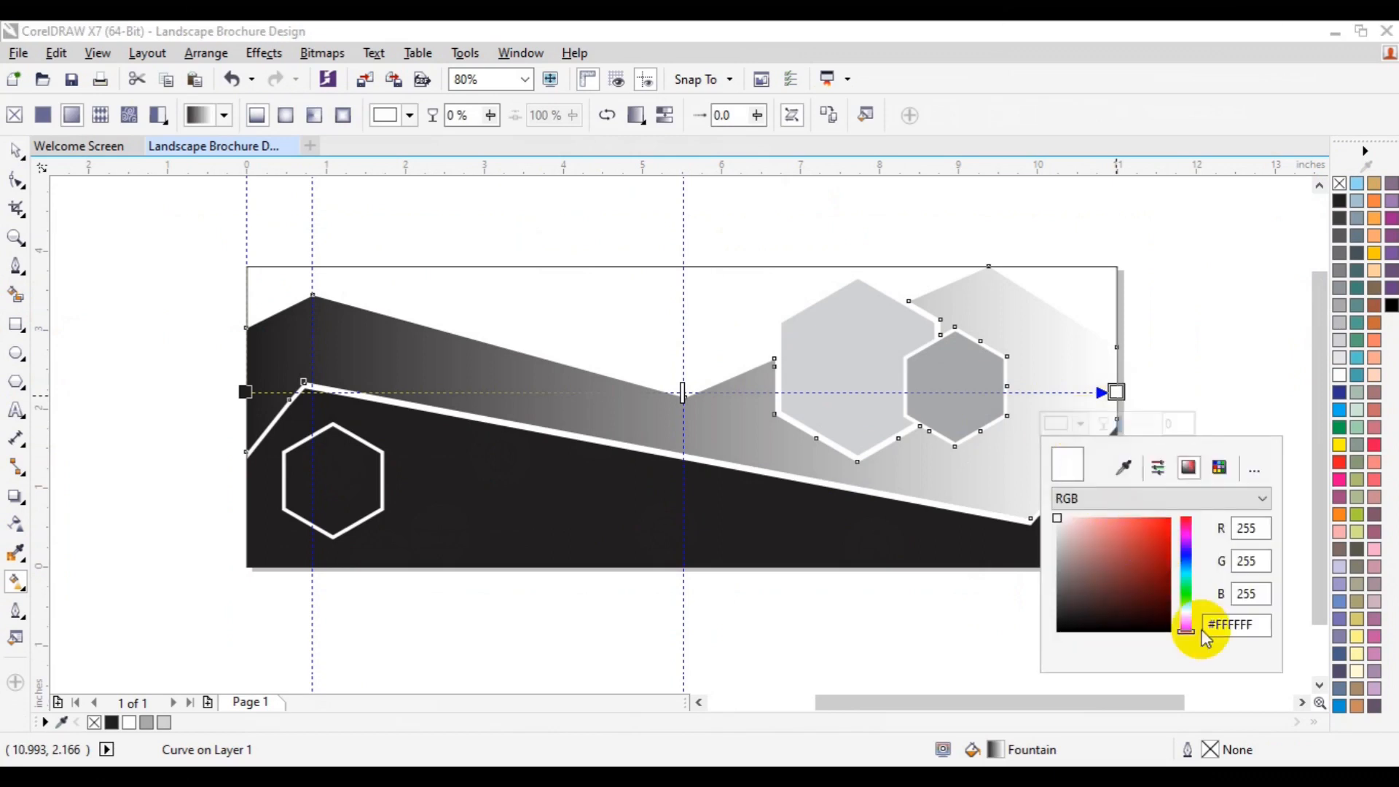
click(1191, 628)
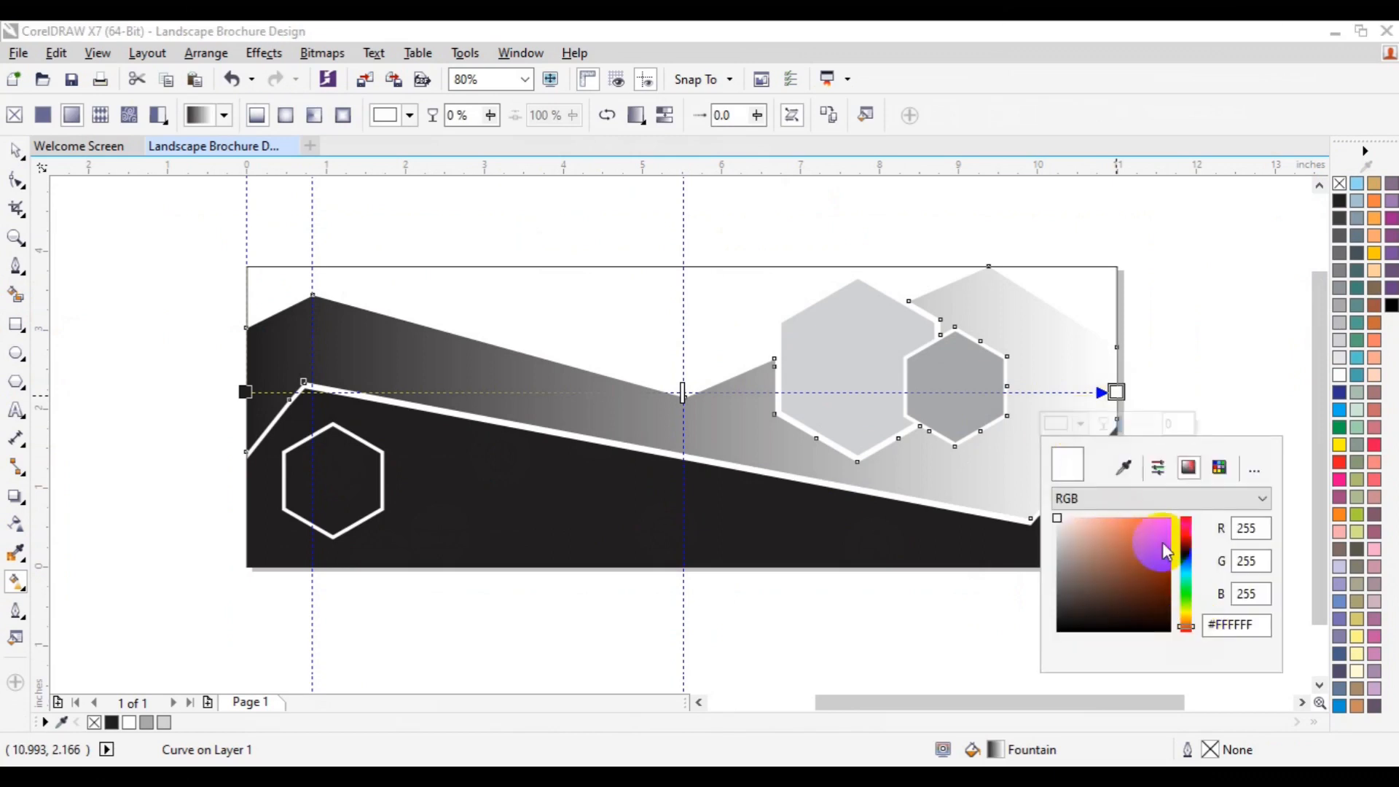
click(1165, 523)
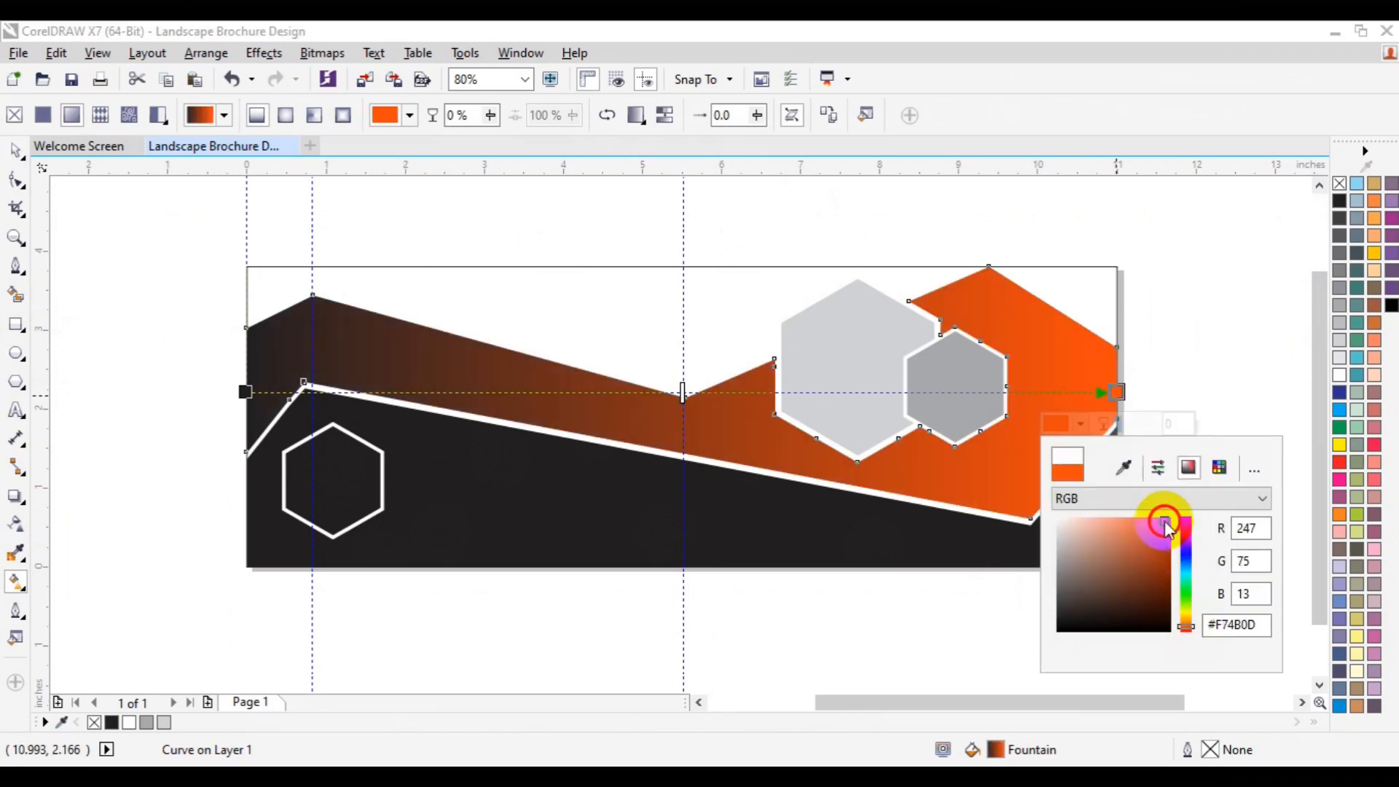
Step: Set the gradient's start colour to orange-yellow C2 M36 Y100 K0
click(244, 392)
click(211, 425)
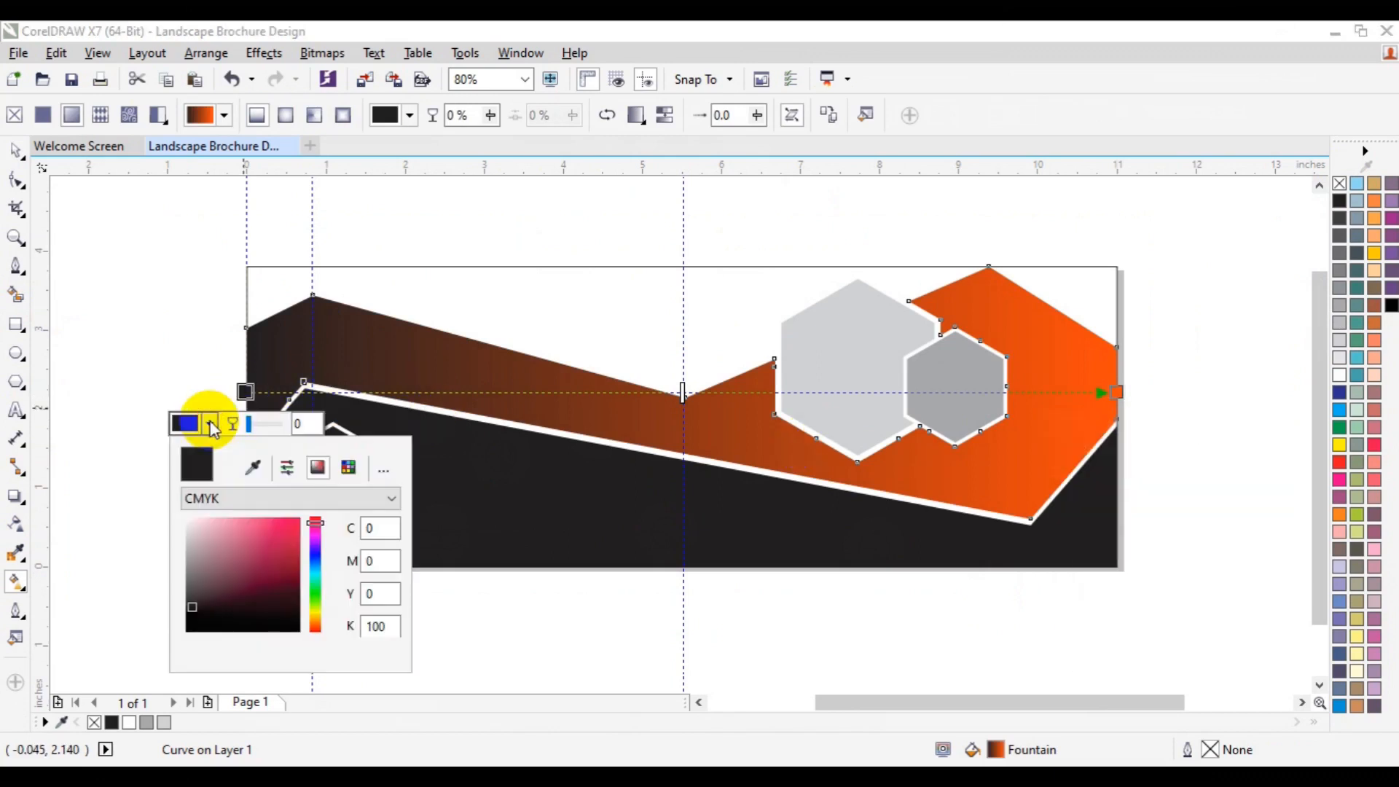
drag(316, 525, 321, 614)
click(291, 521)
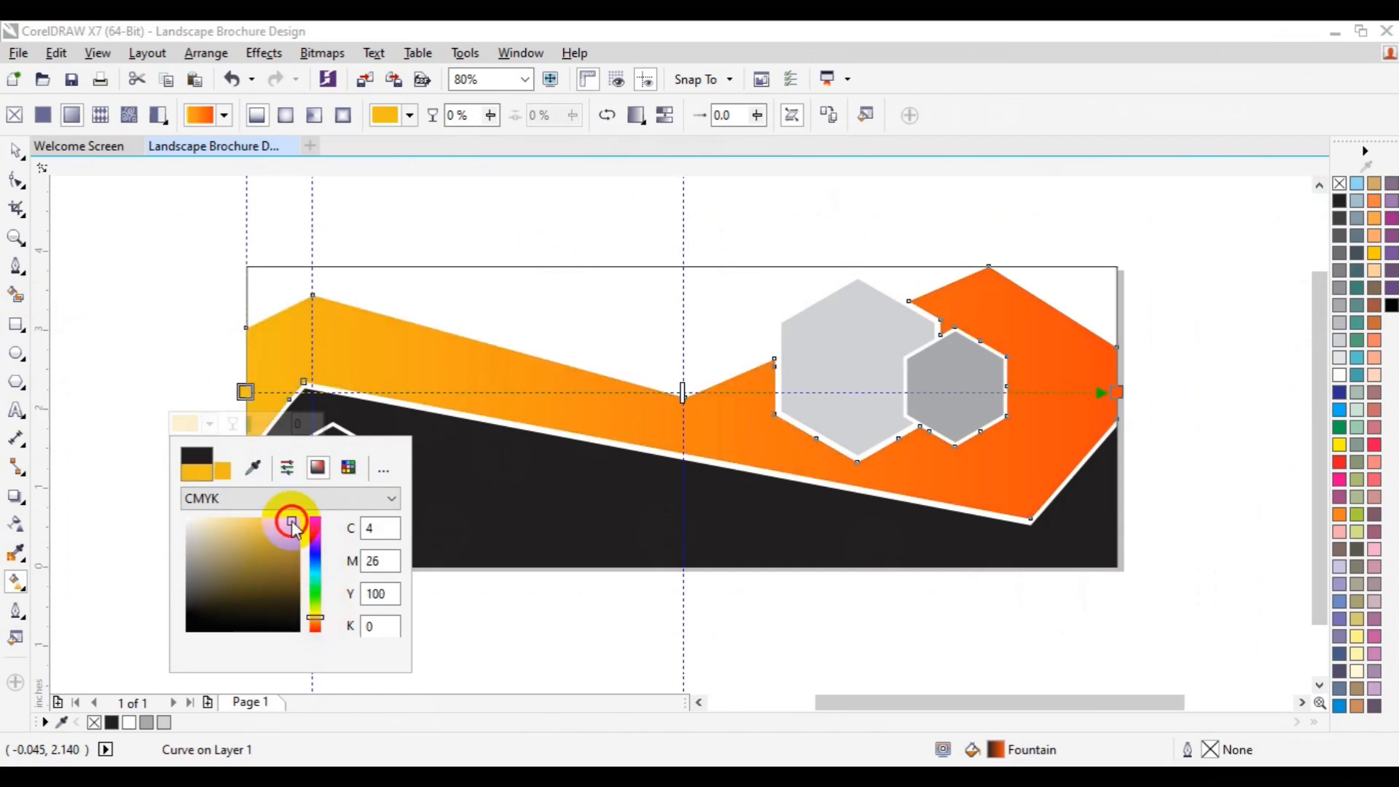
drag(321, 623, 322, 624)
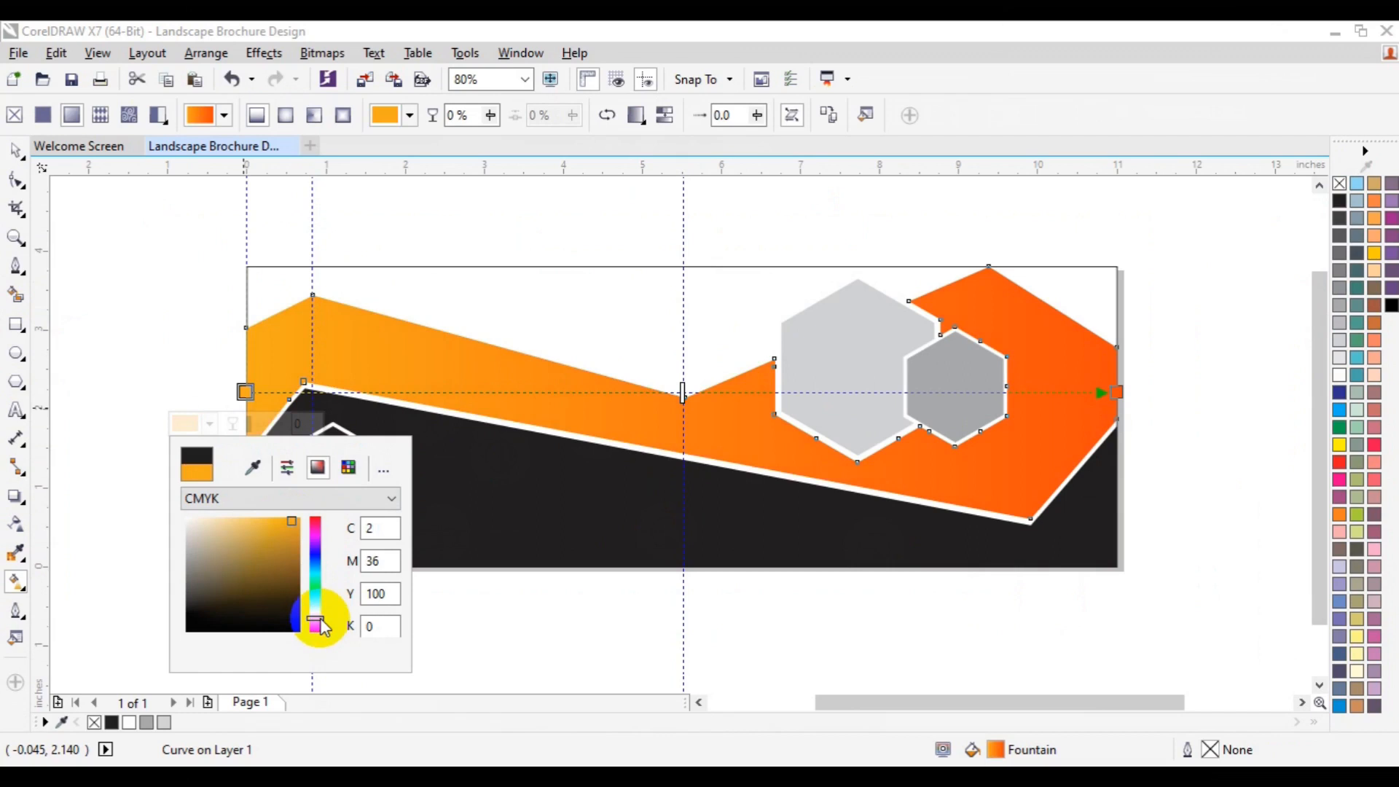
Step: Reposition the upper band's fountain fill handles to angle the orange gradient upward toward the right
click(244, 391)
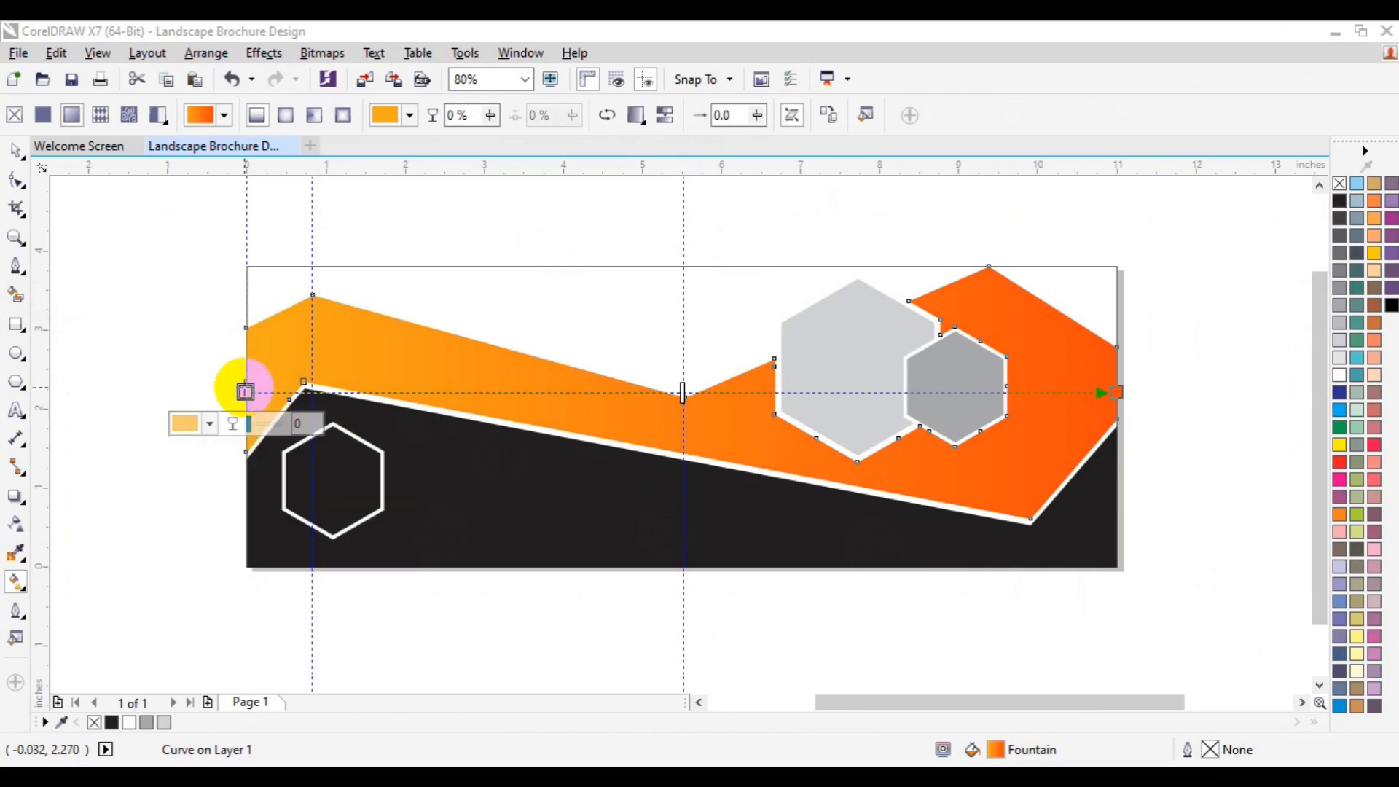
drag(245, 391, 239, 403)
click(1117, 393)
drag(1117, 393, 1115, 341)
key(space)
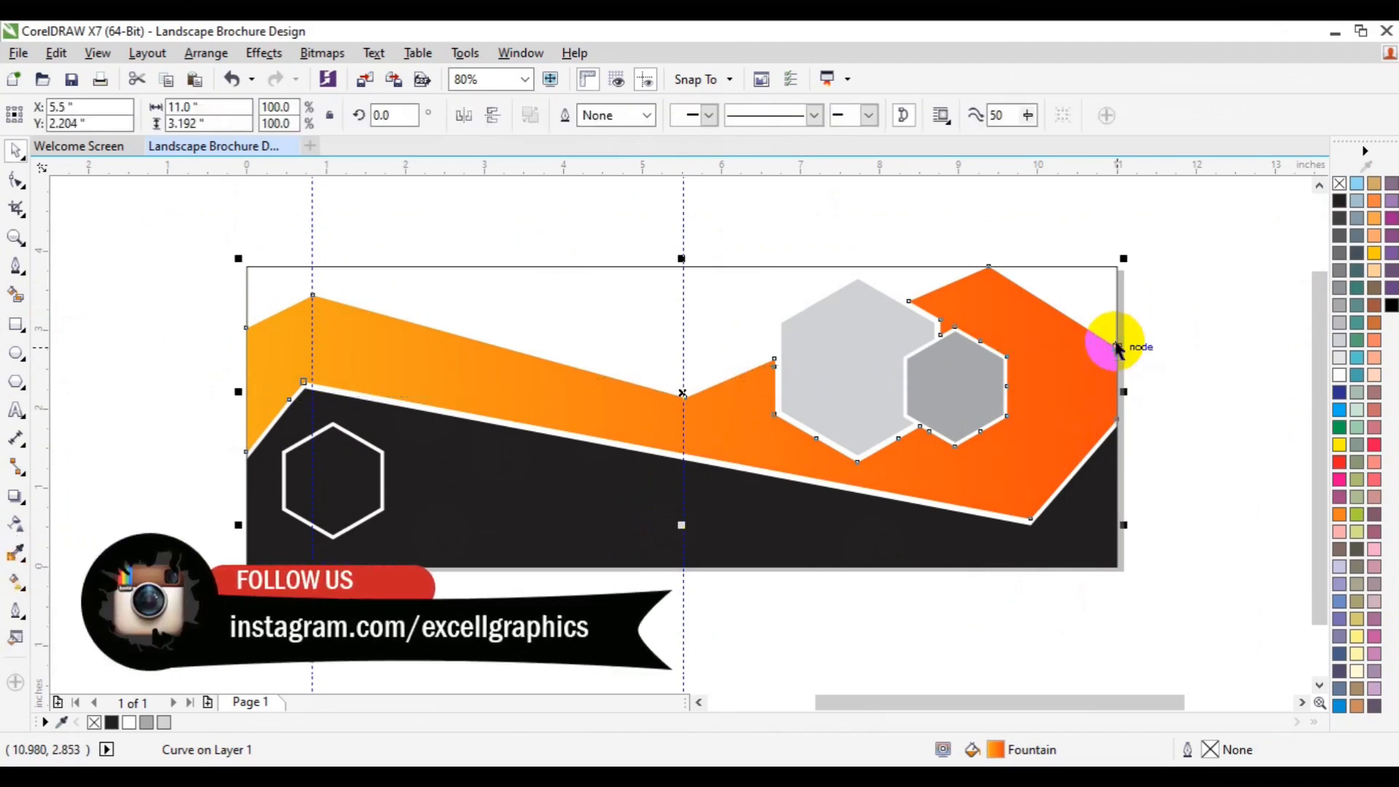
Step: Recolour the lower dark band to dark navy C82 M71 Y60 K82
click(1231, 486)
click(1040, 547)
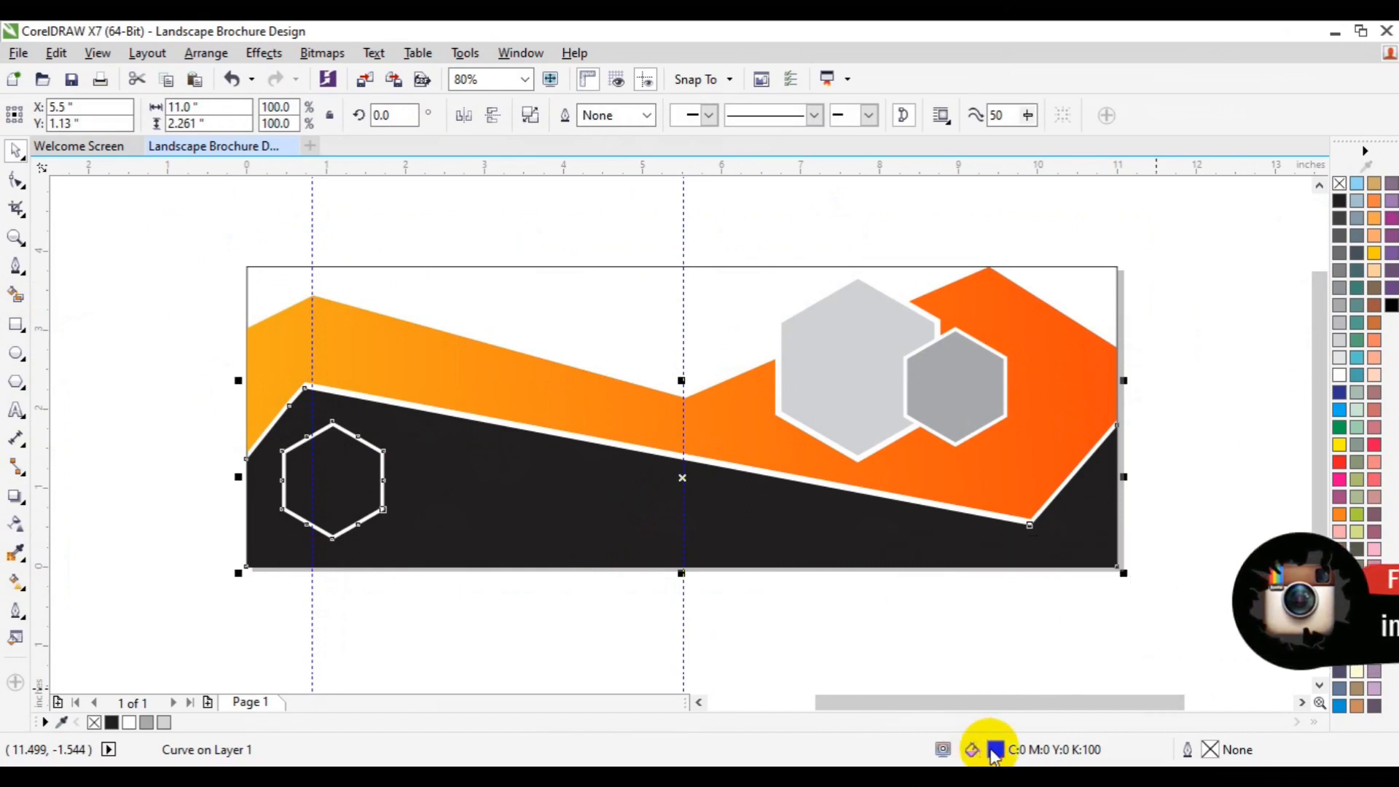
double_click(994, 750)
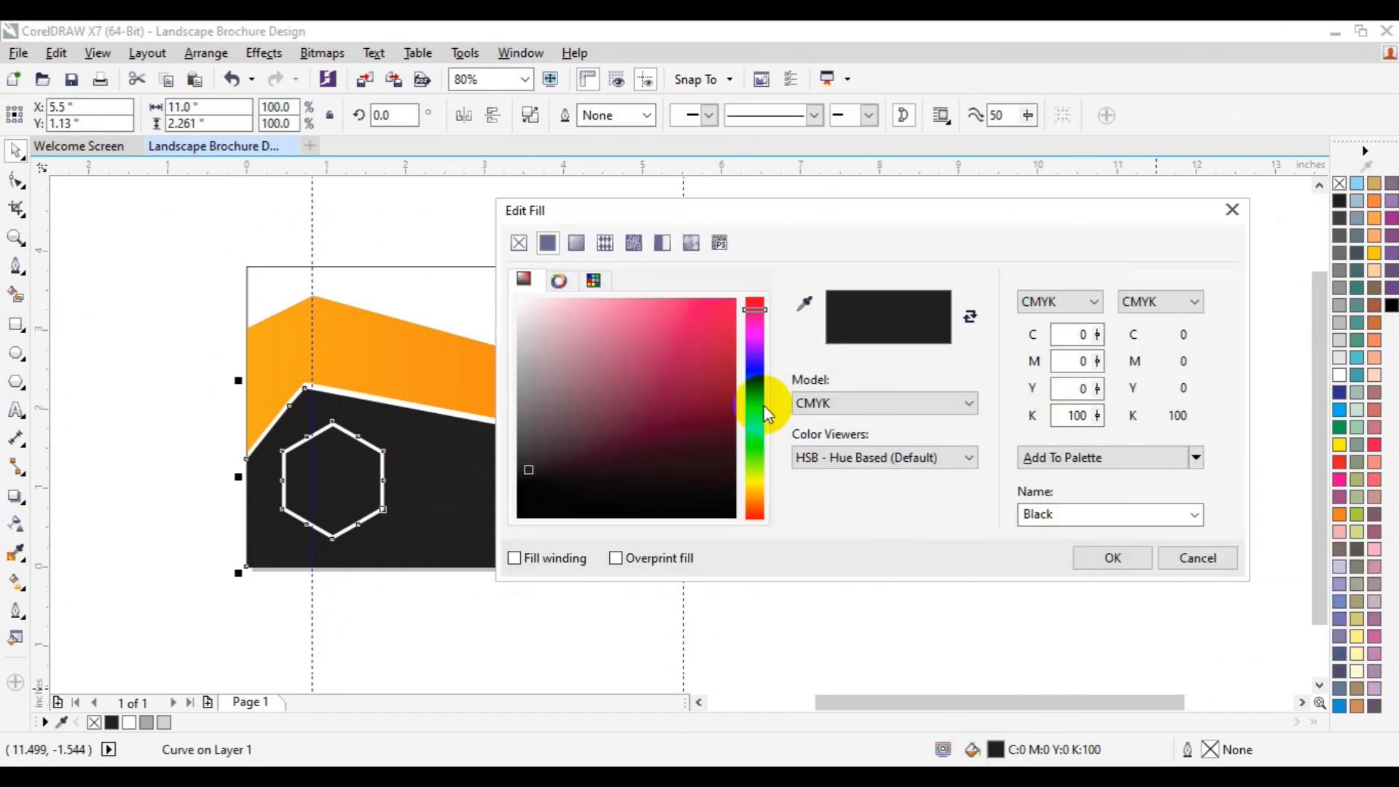
mouse_move(754, 315)
mouse_down()
mouse_move(753, 456)
mouse_move(759, 391)
mouse_up()
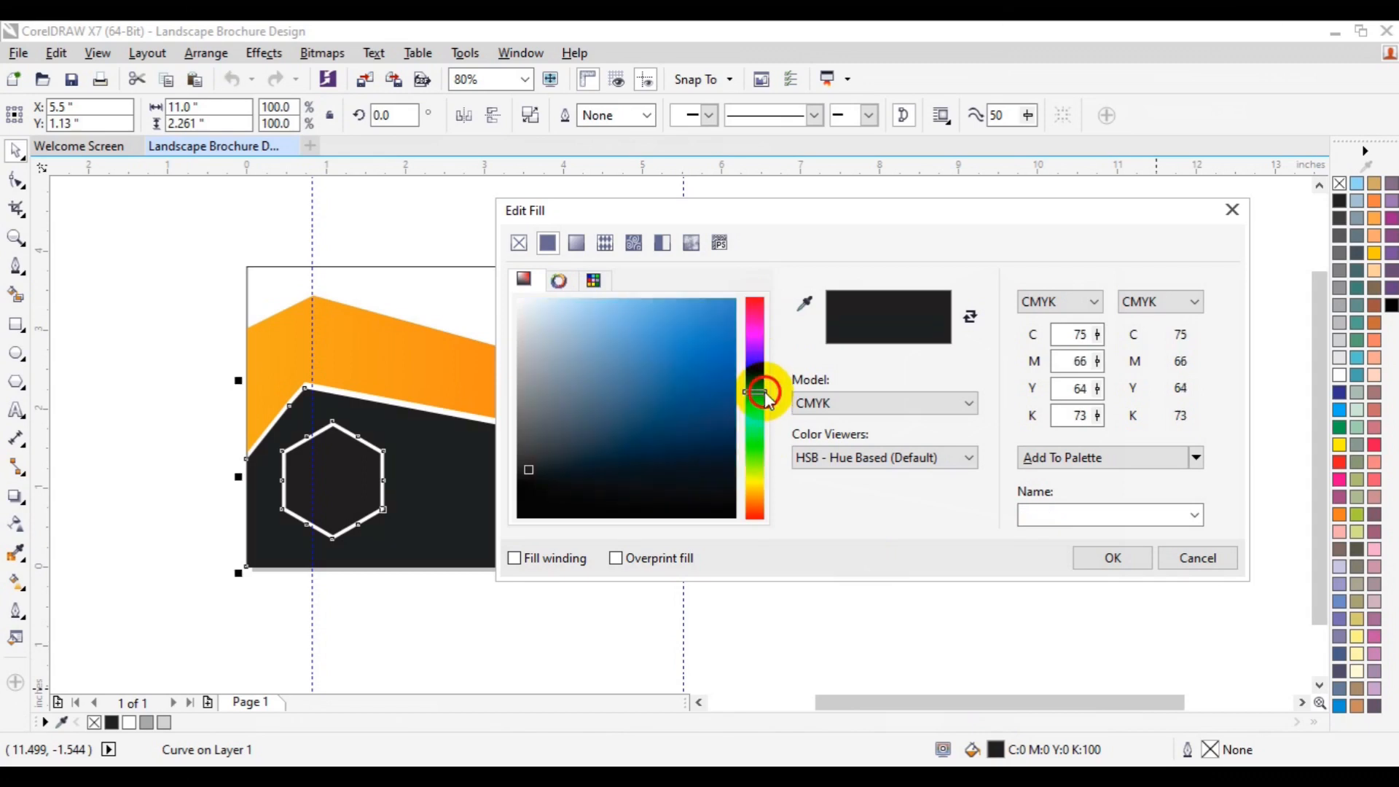
click(717, 482)
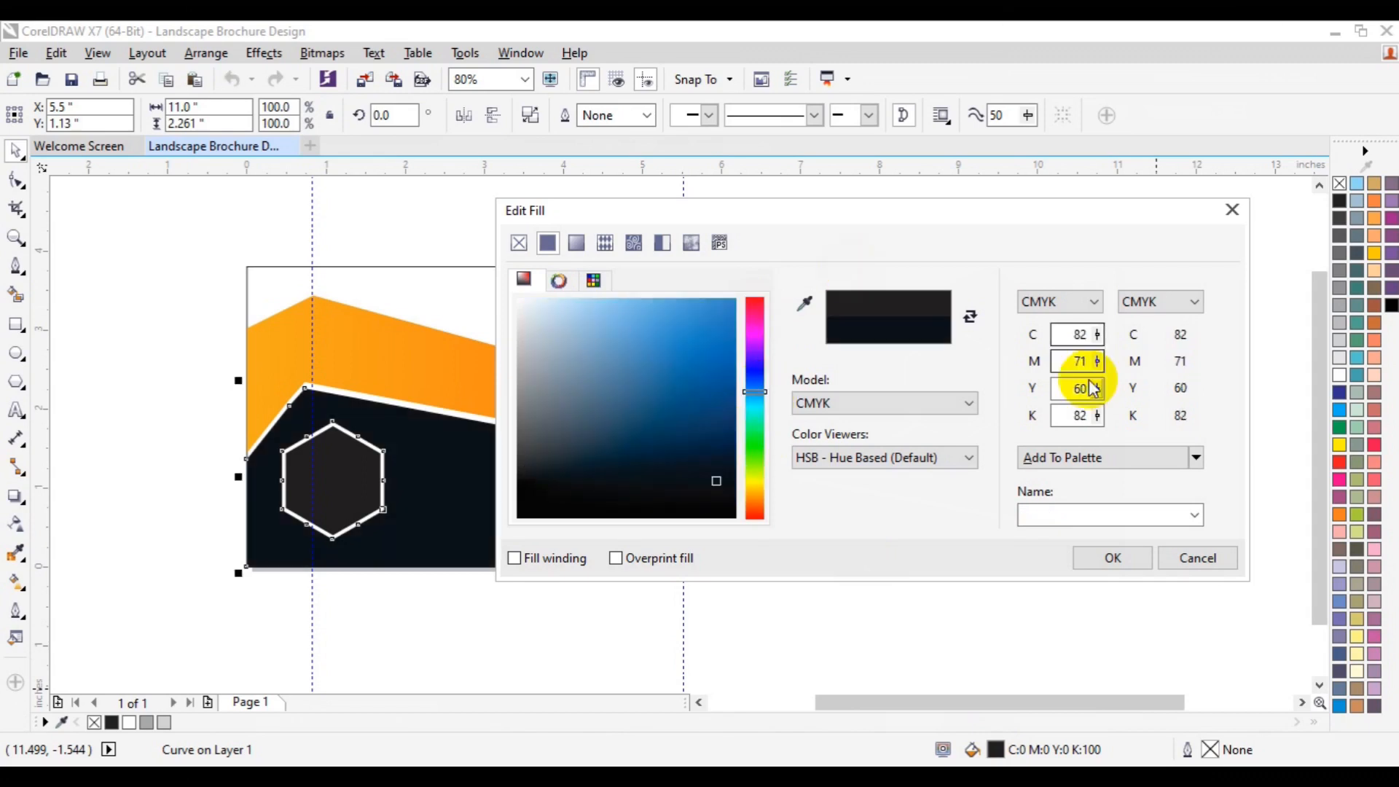
click(1086, 555)
click(1166, 540)
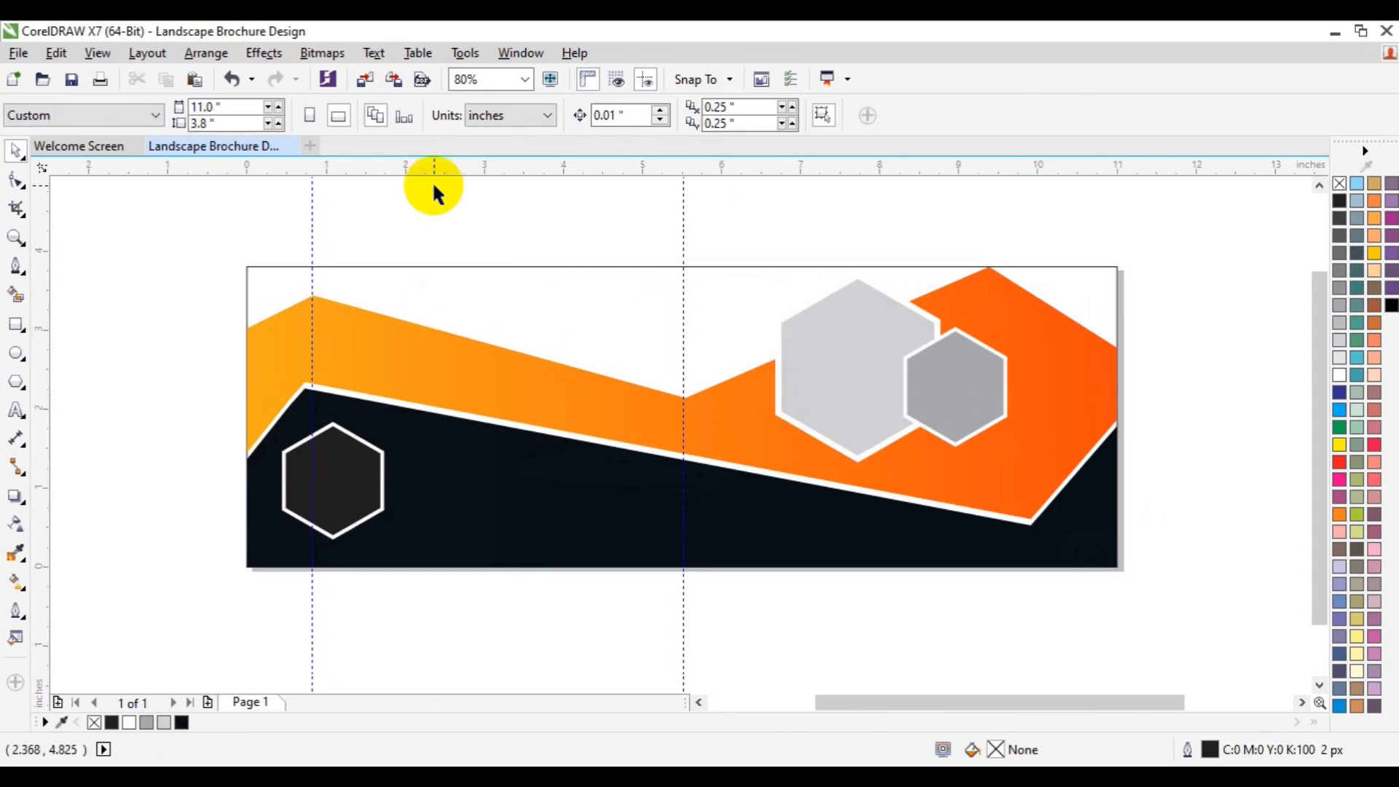
Step: Open the Import dialog and go to the Desktop's freepik stockpoto folder
click(357, 84)
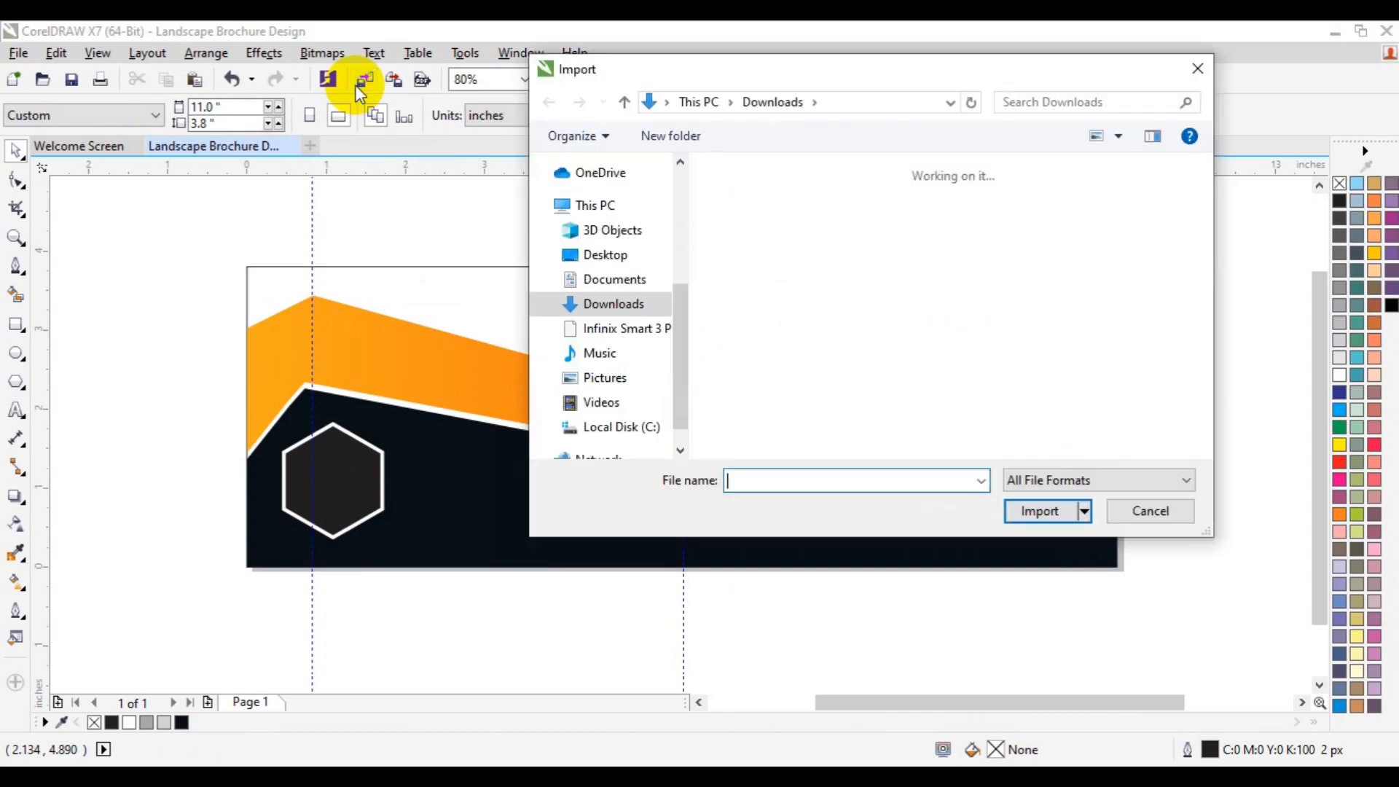
click(618, 255)
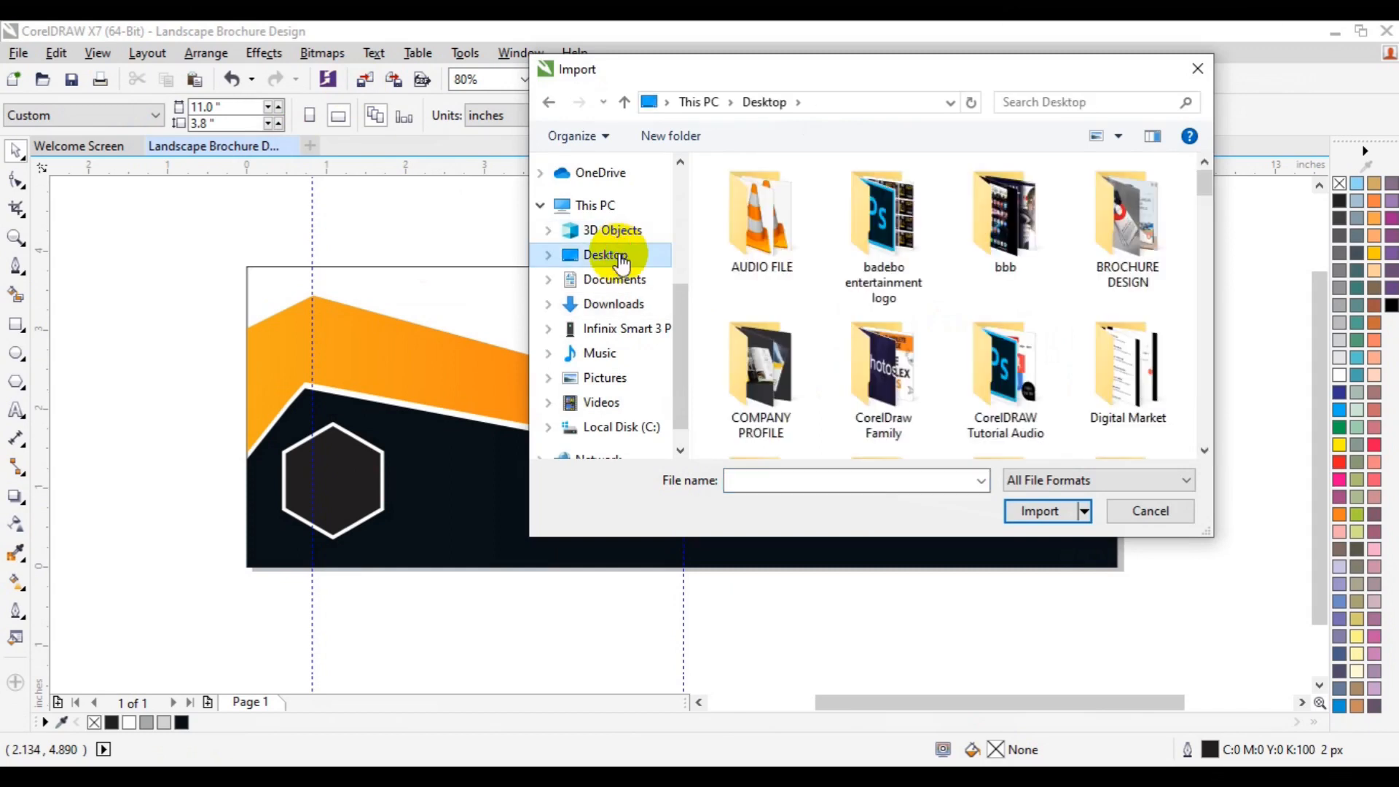
click(1204, 450)
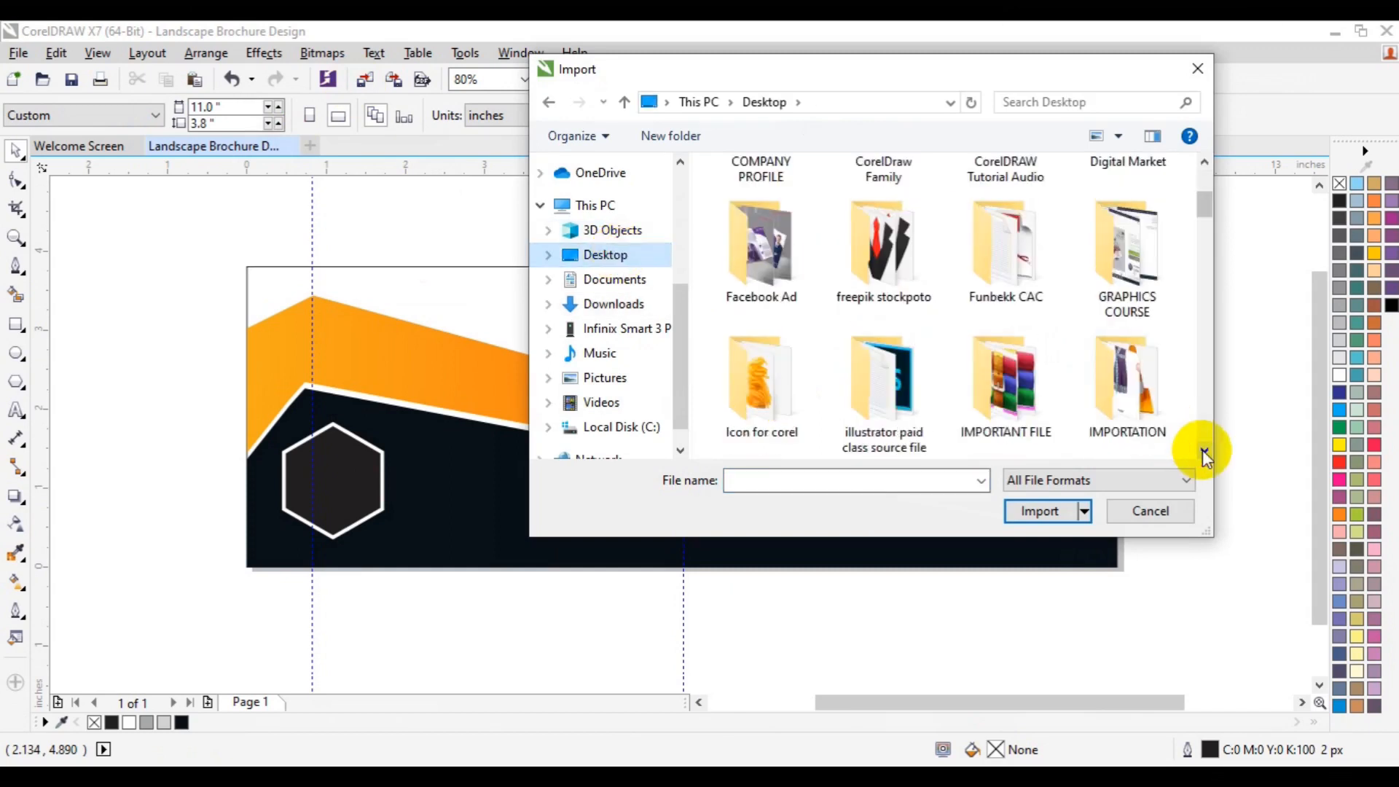
double_click(917, 261)
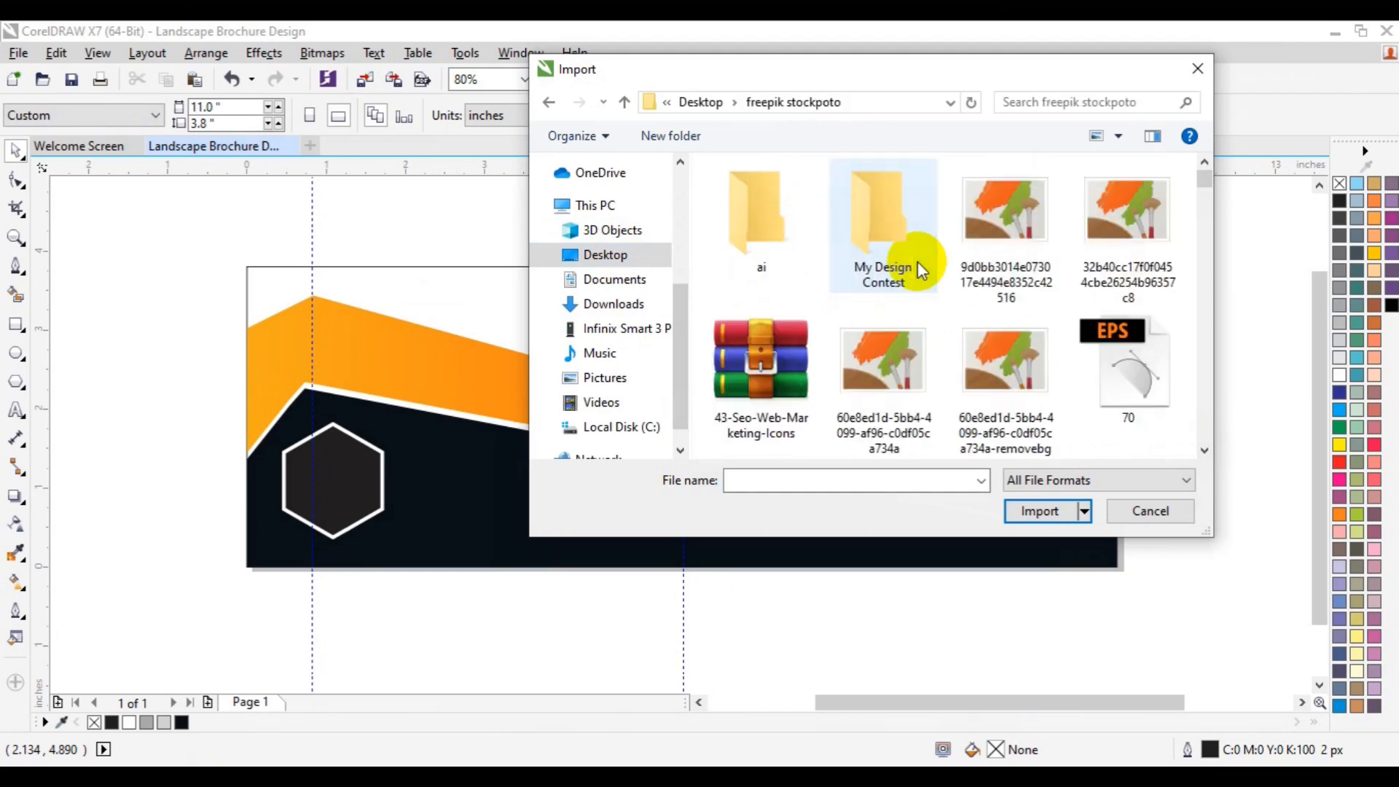
Step: Browse the folder's images for a suitable photo to import
click(1204, 452)
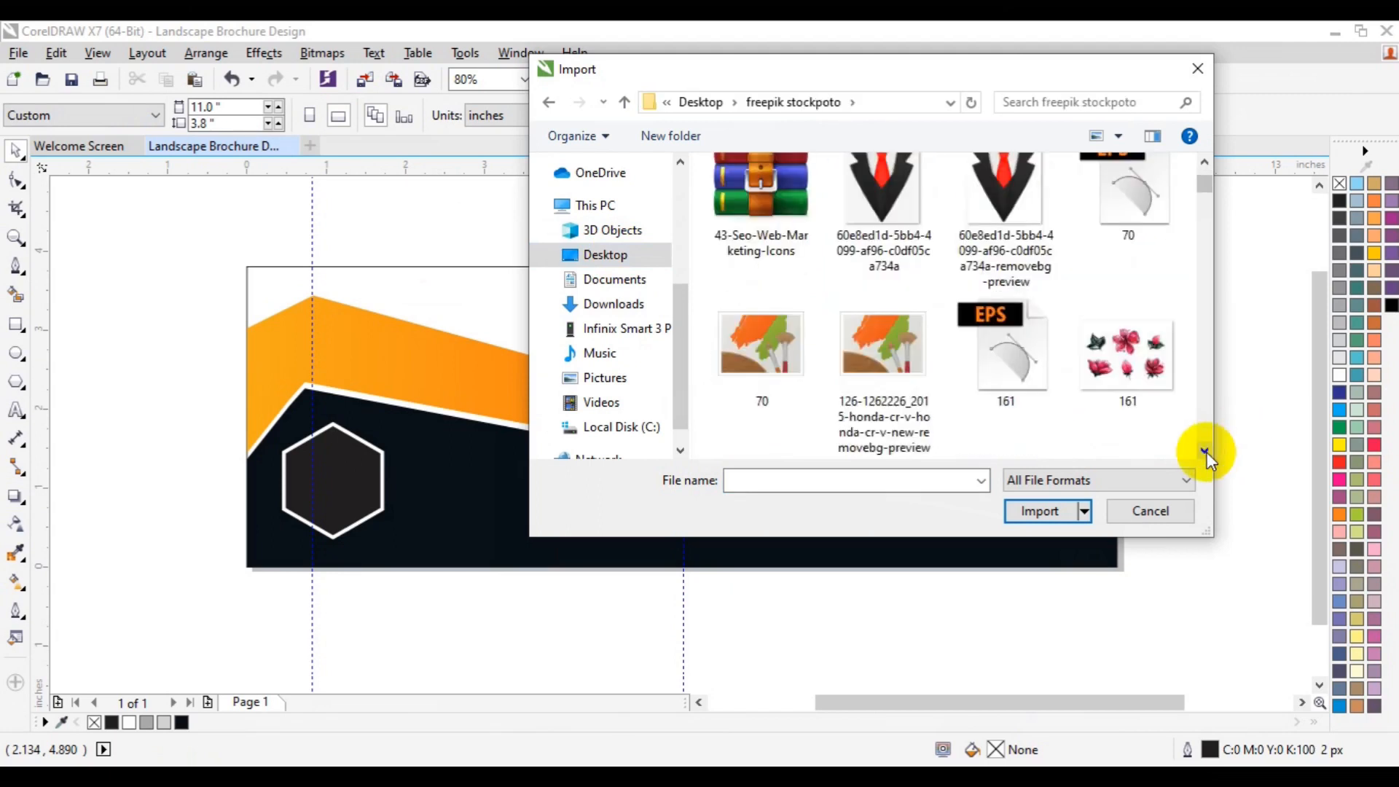
click(1204, 452)
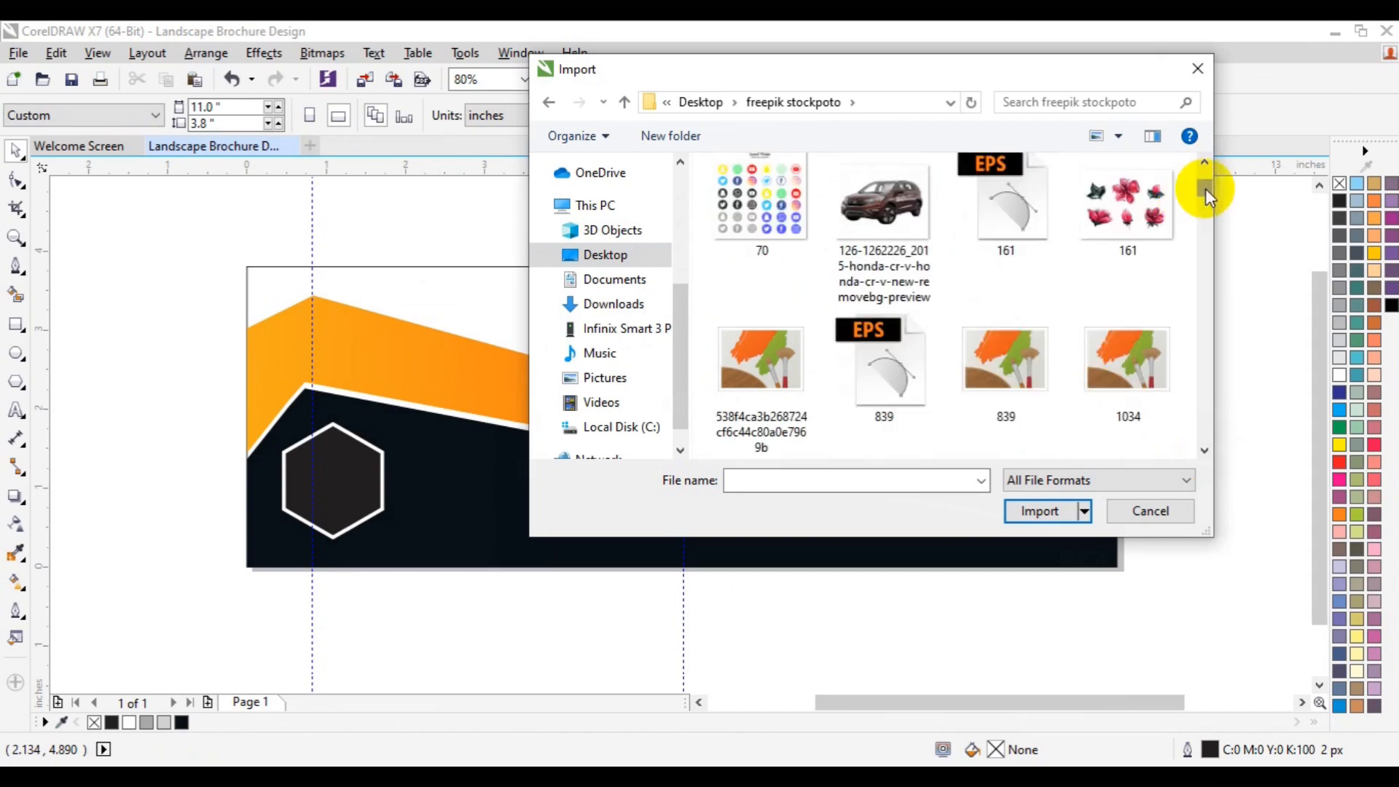
drag(1205, 188, 1206, 266)
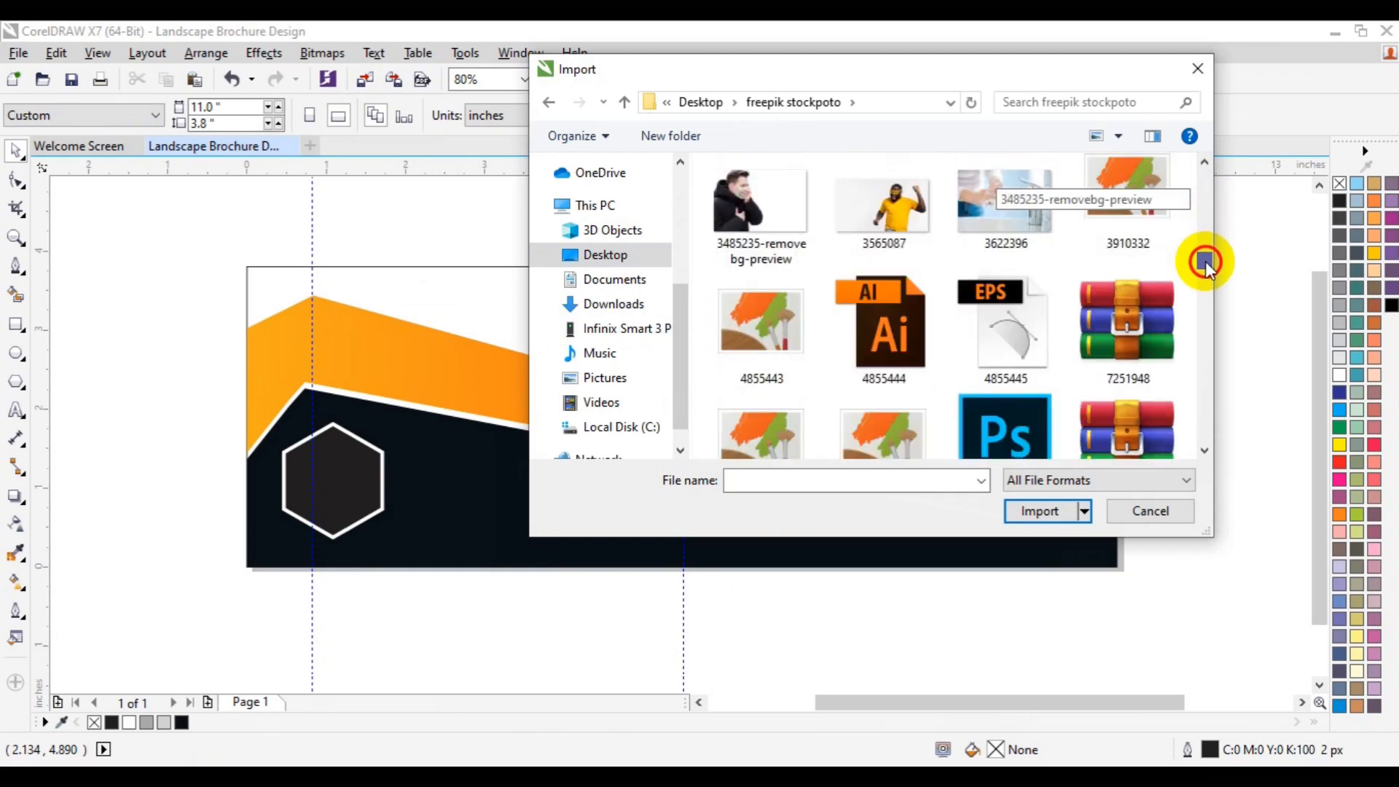
click(1134, 212)
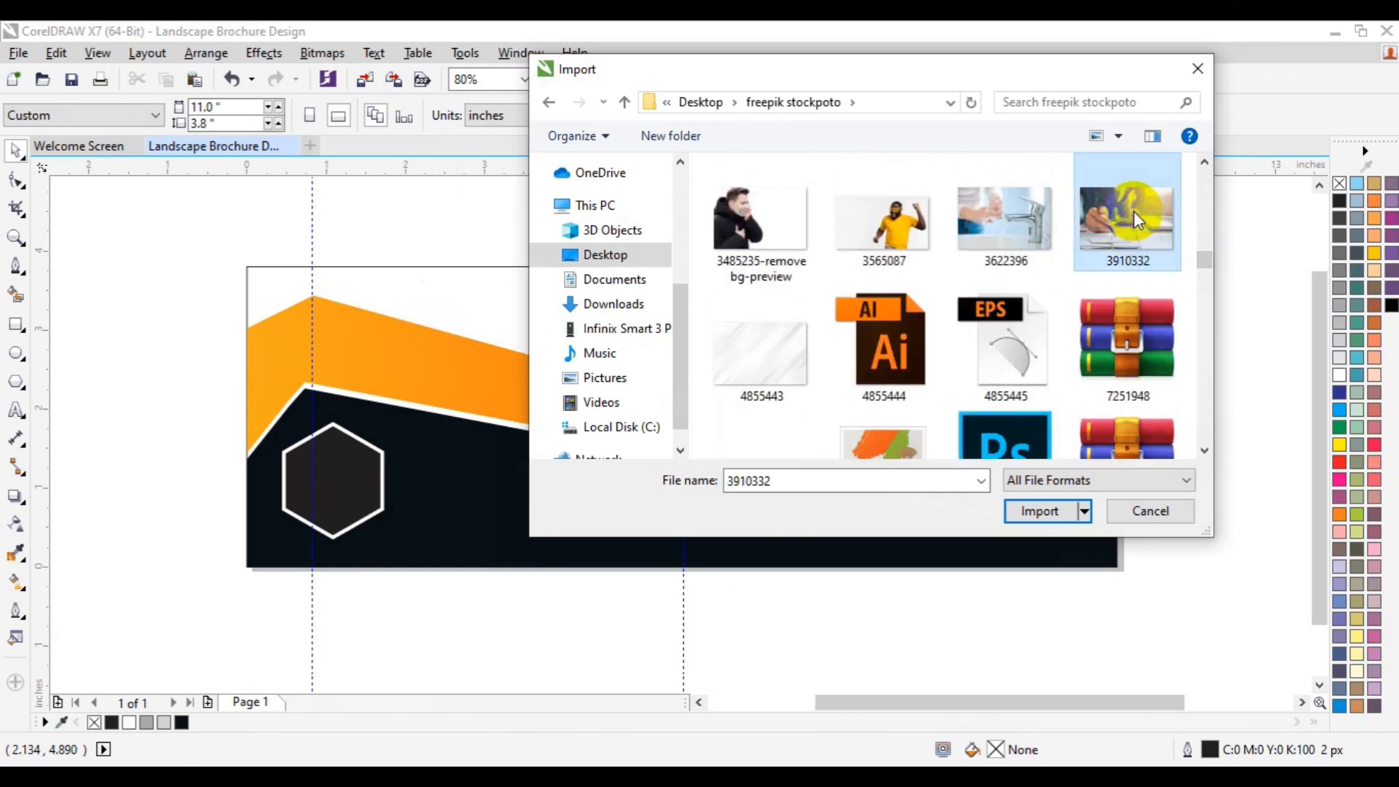
click(1203, 449)
click(1202, 449)
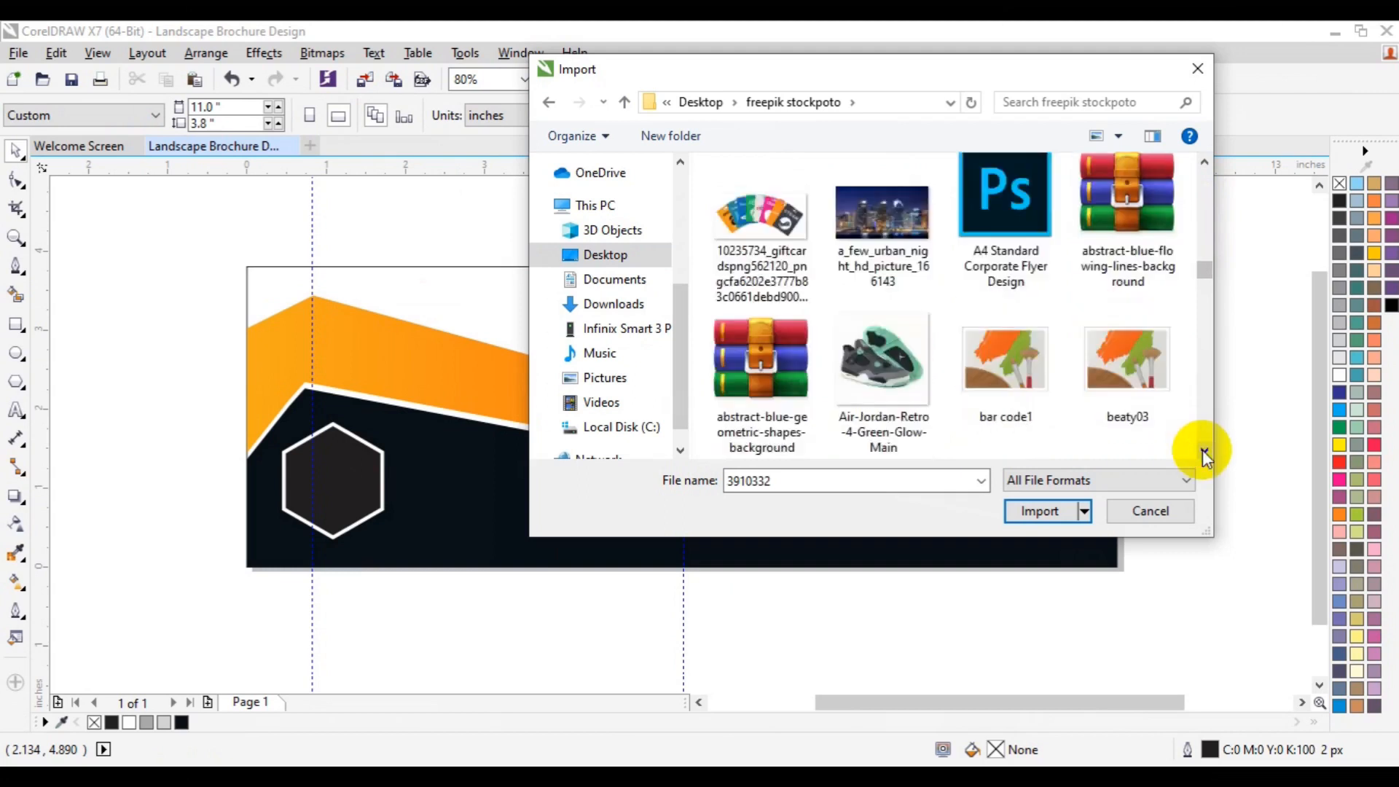
click(1202, 449)
click(1202, 449)
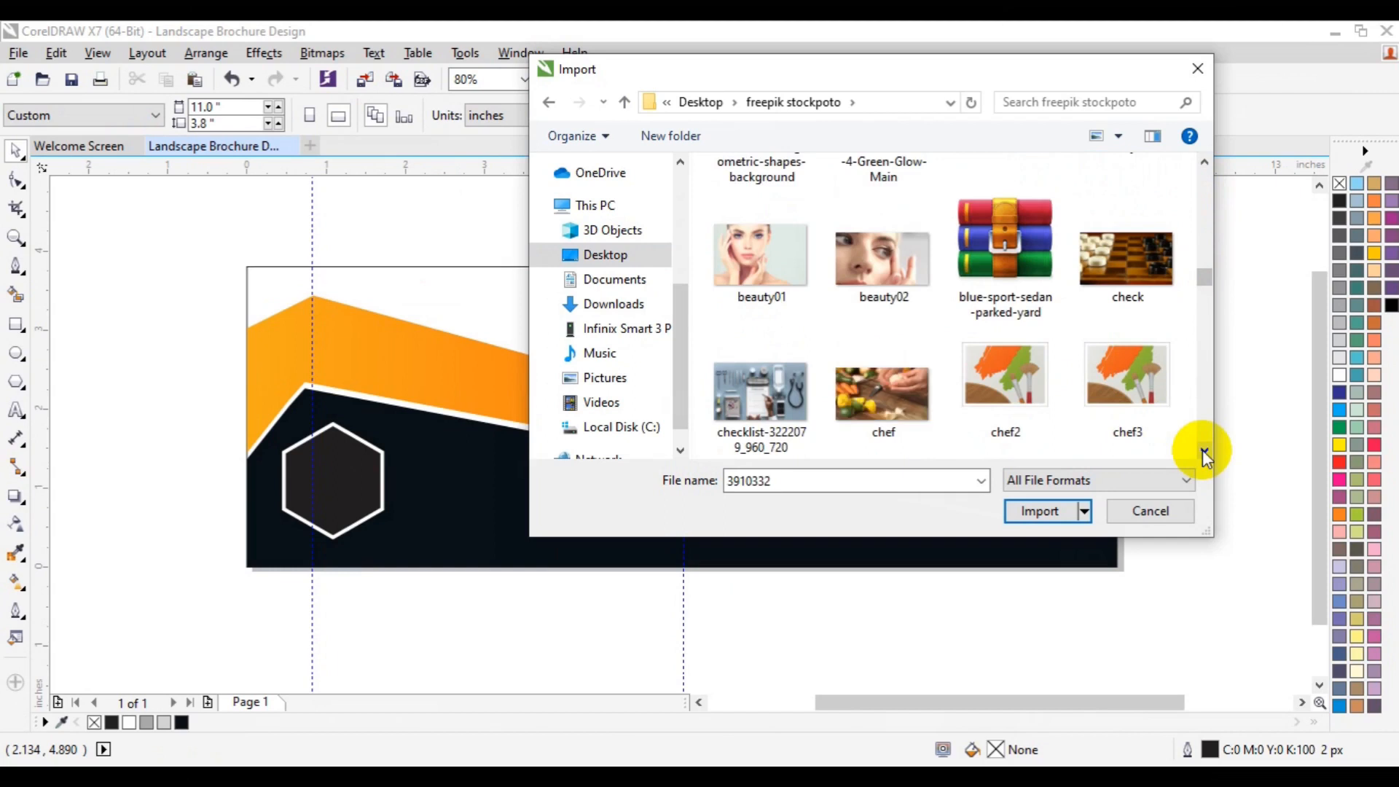
click(1202, 448)
click(1202, 449)
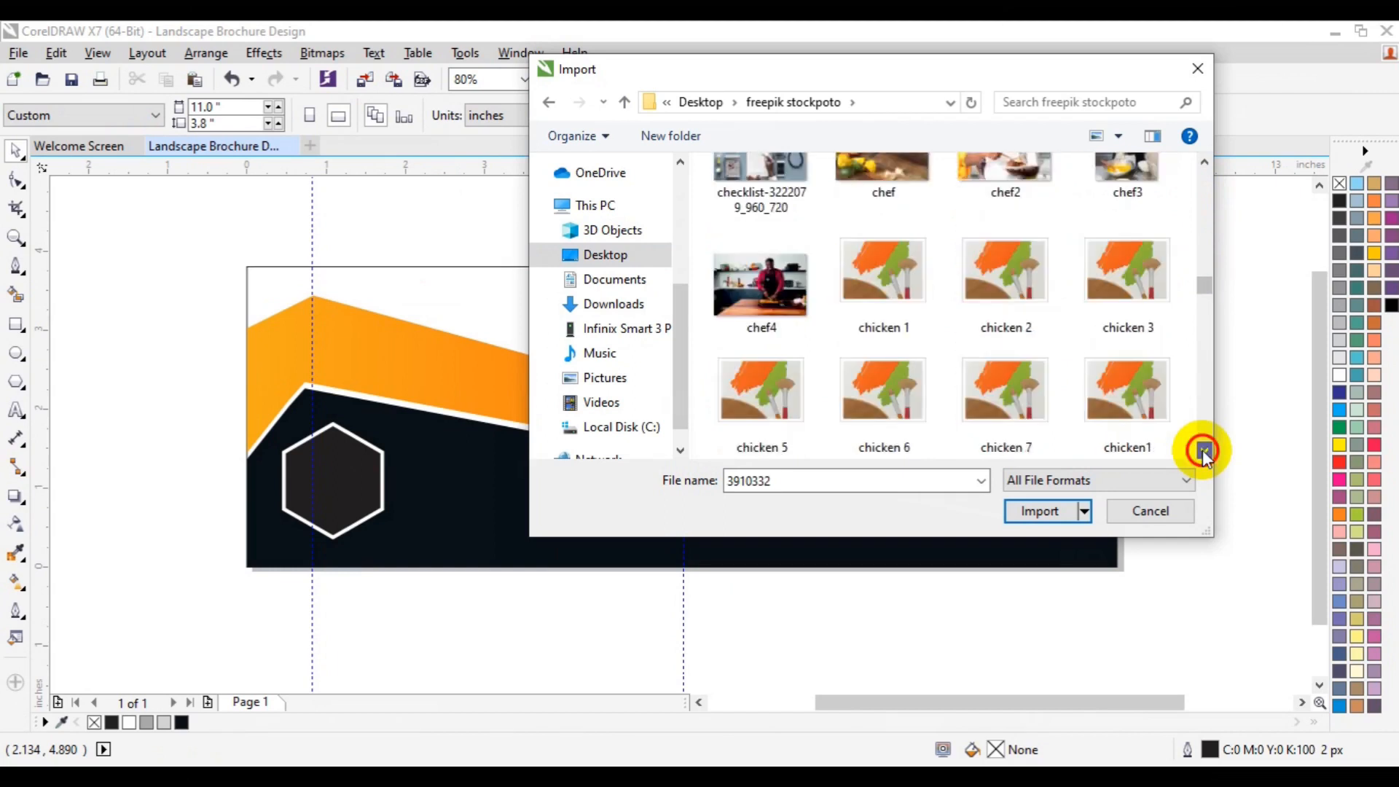
click(1202, 449)
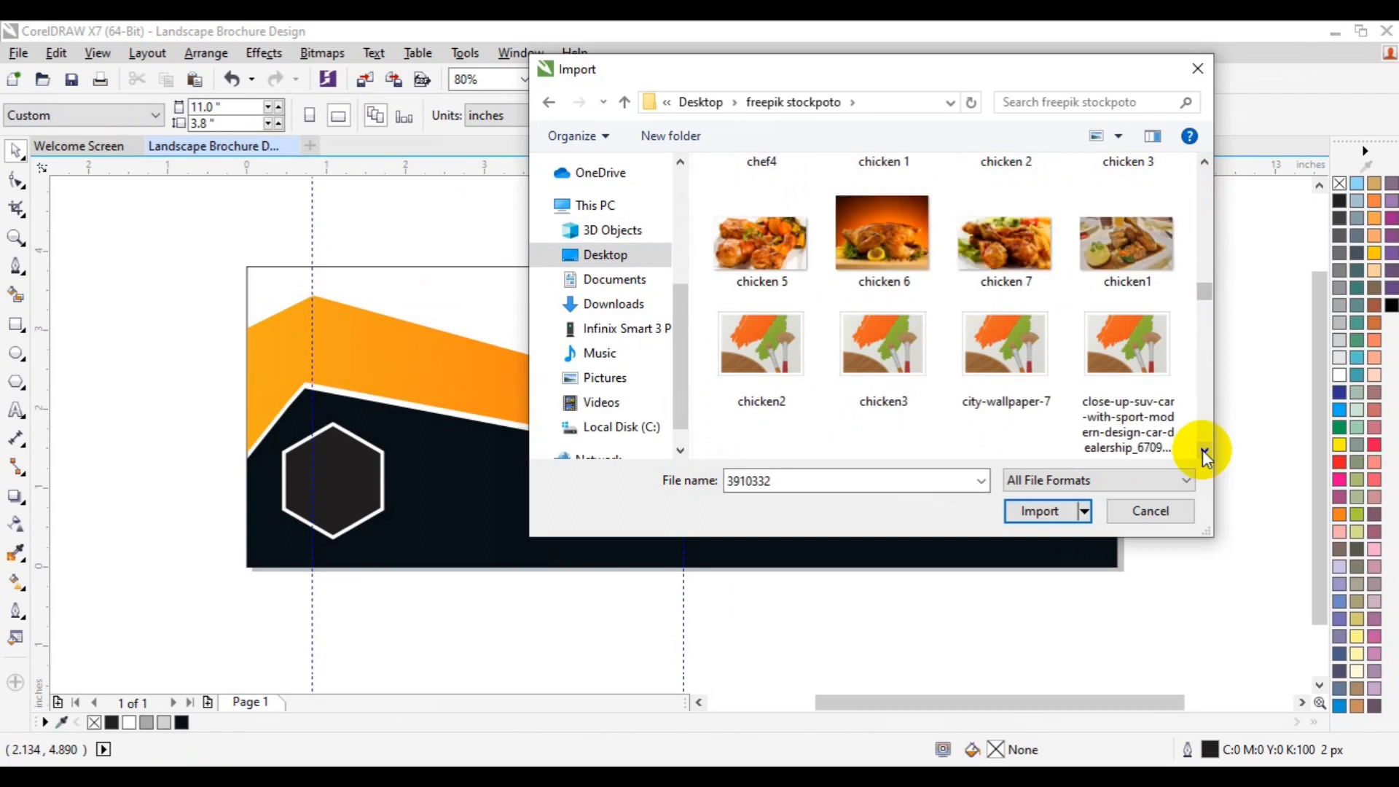
click(1202, 449)
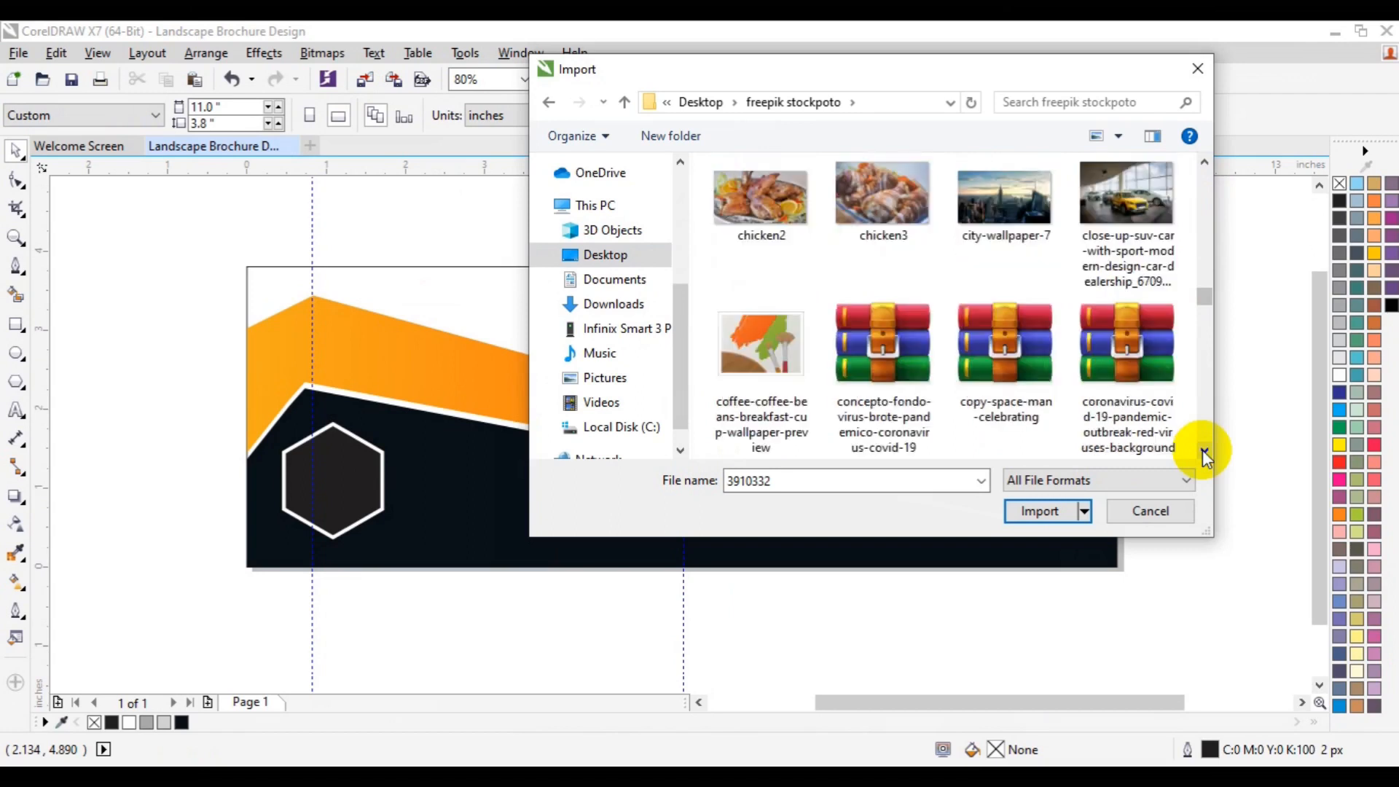
click(1202, 448)
click(1203, 449)
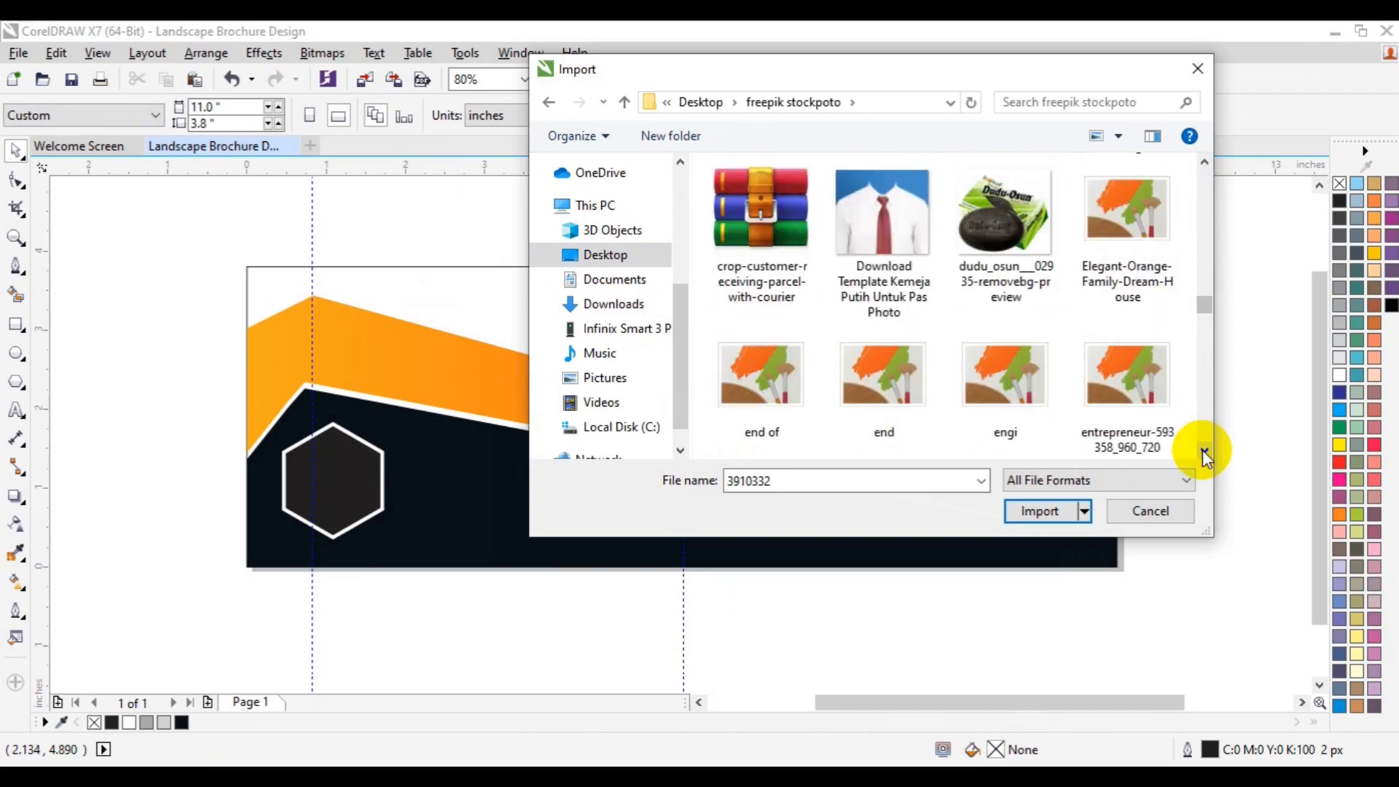
click(1202, 449)
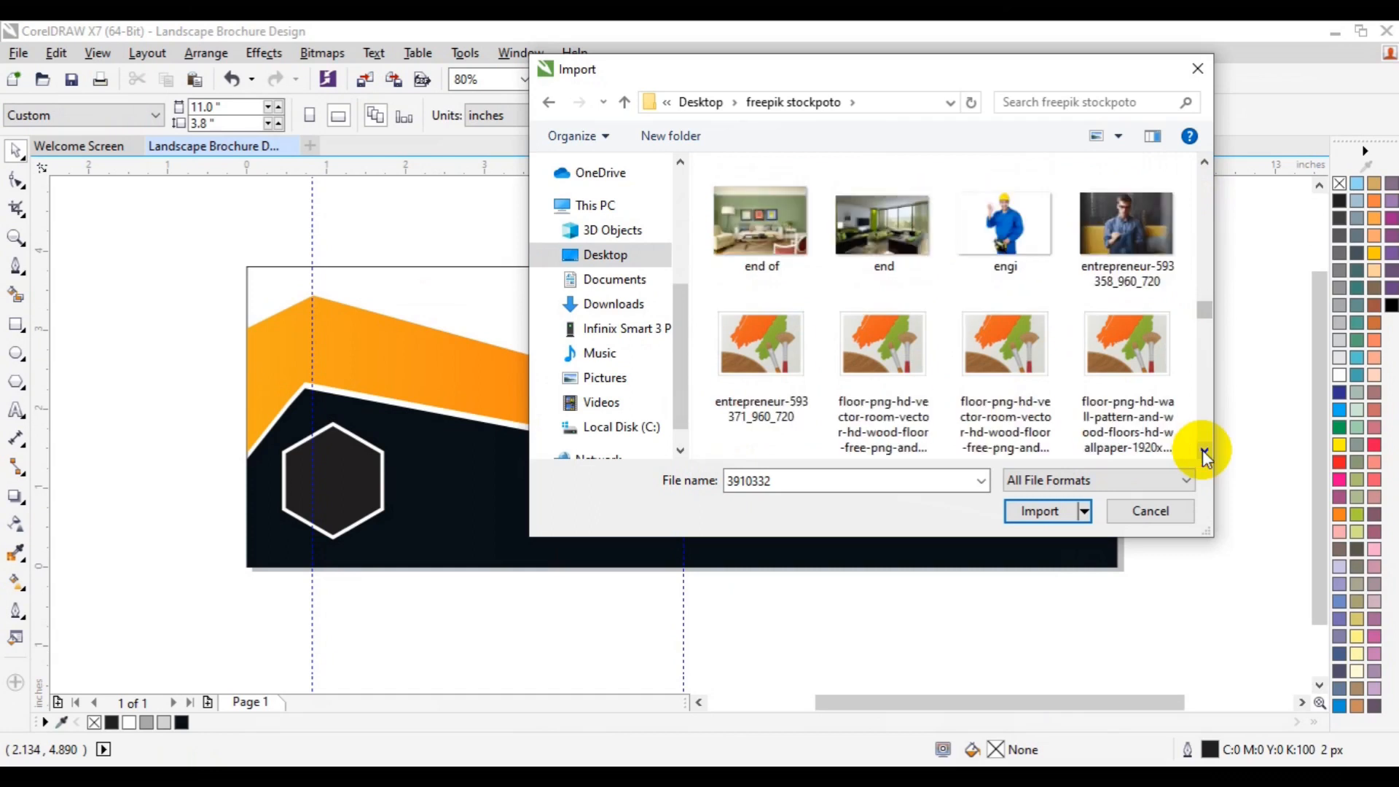
click(1202, 448)
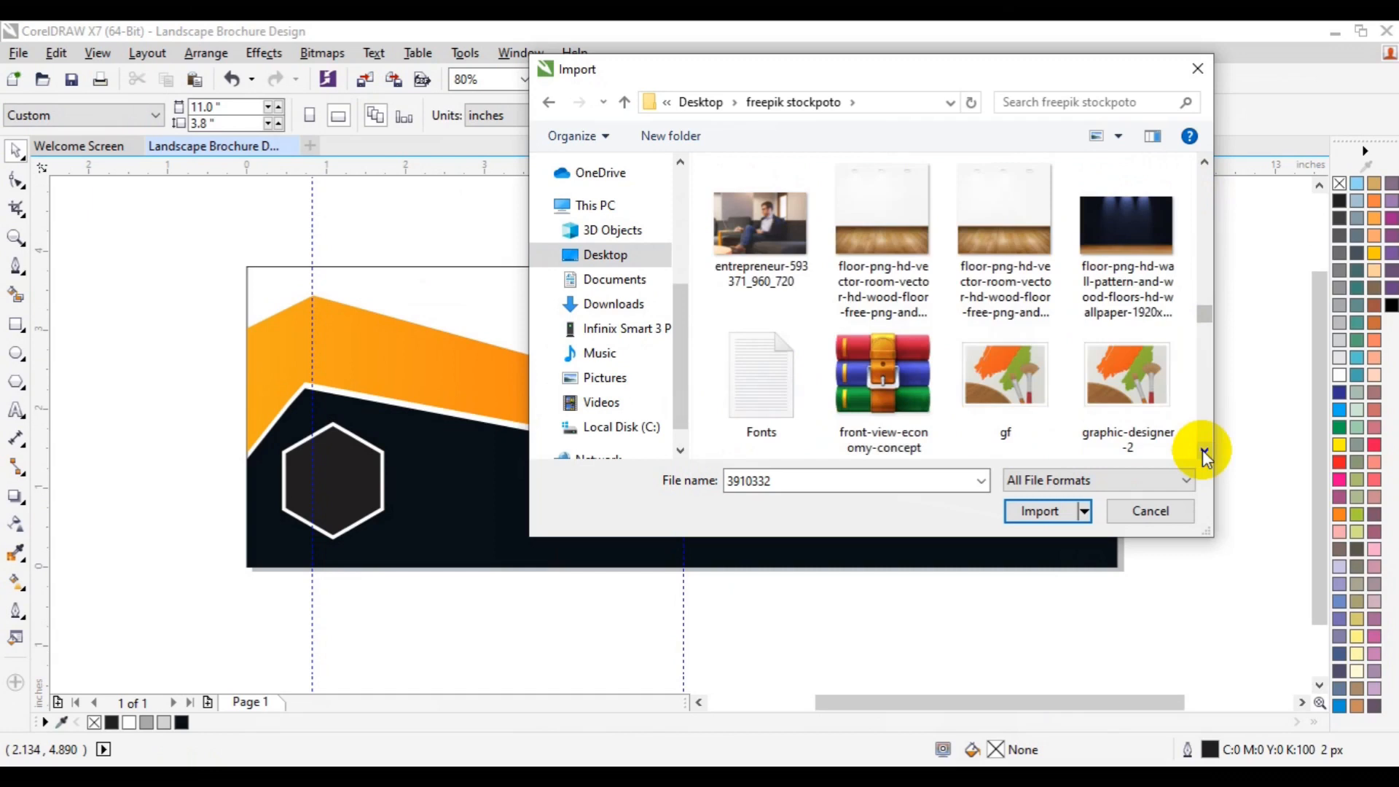
click(1202, 448)
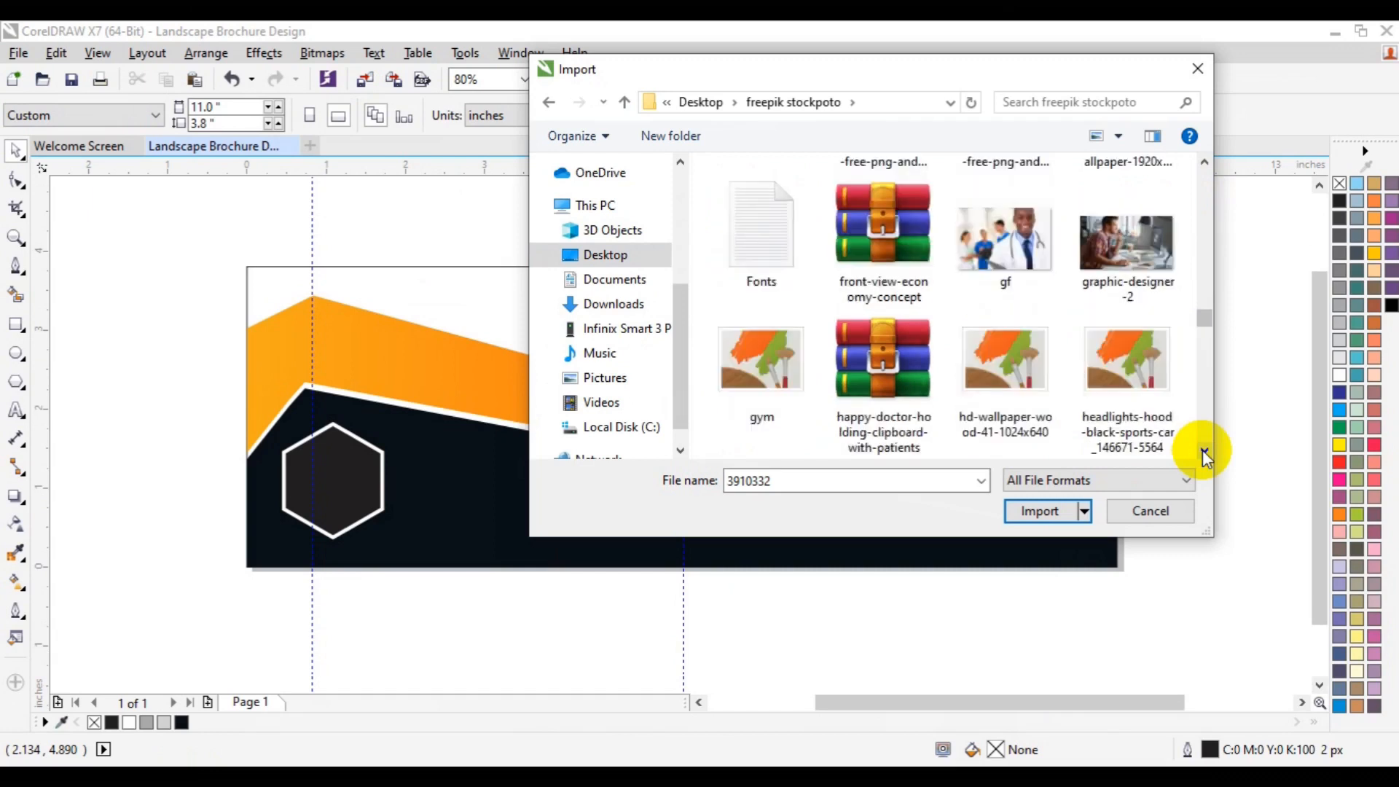
click(1202, 449)
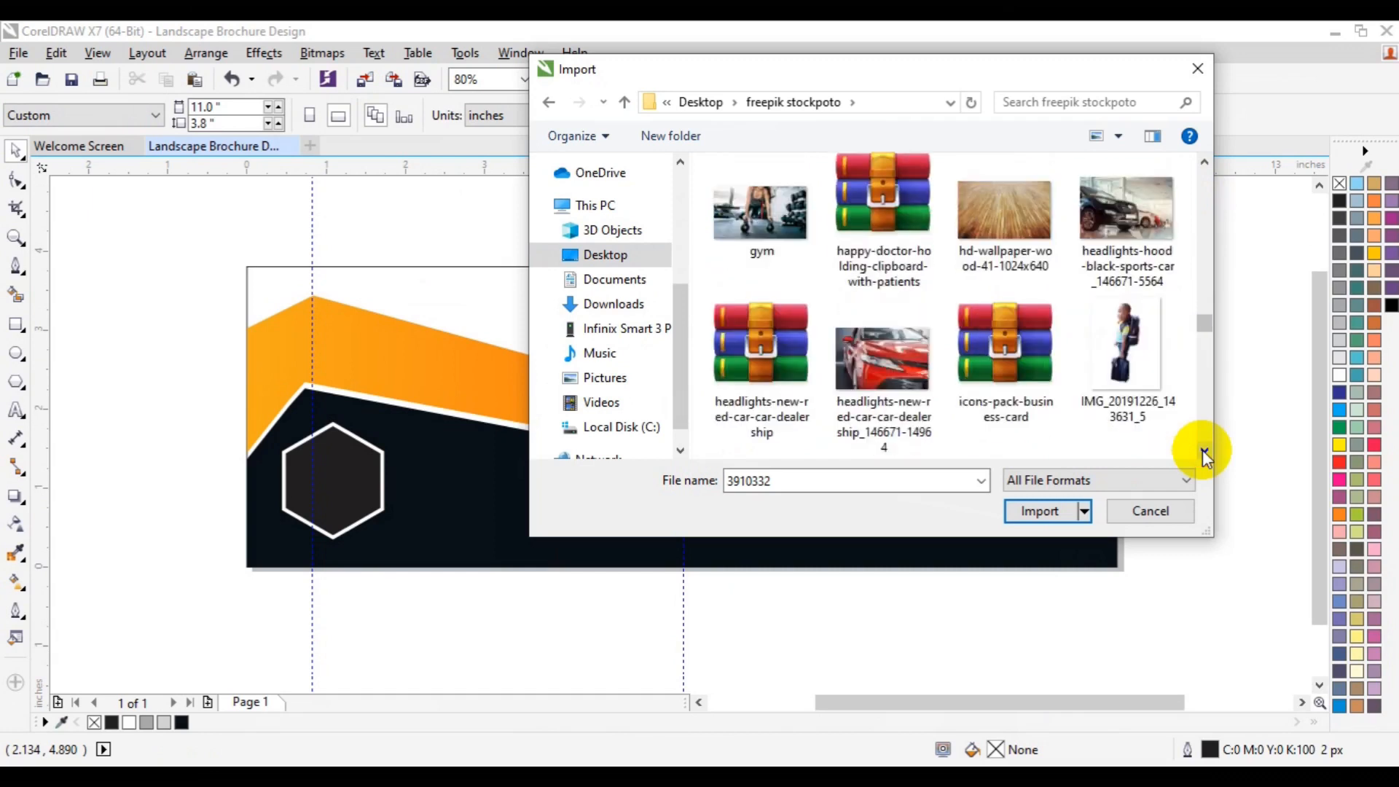
click(1202, 449)
click(1202, 449)
click(1202, 449)
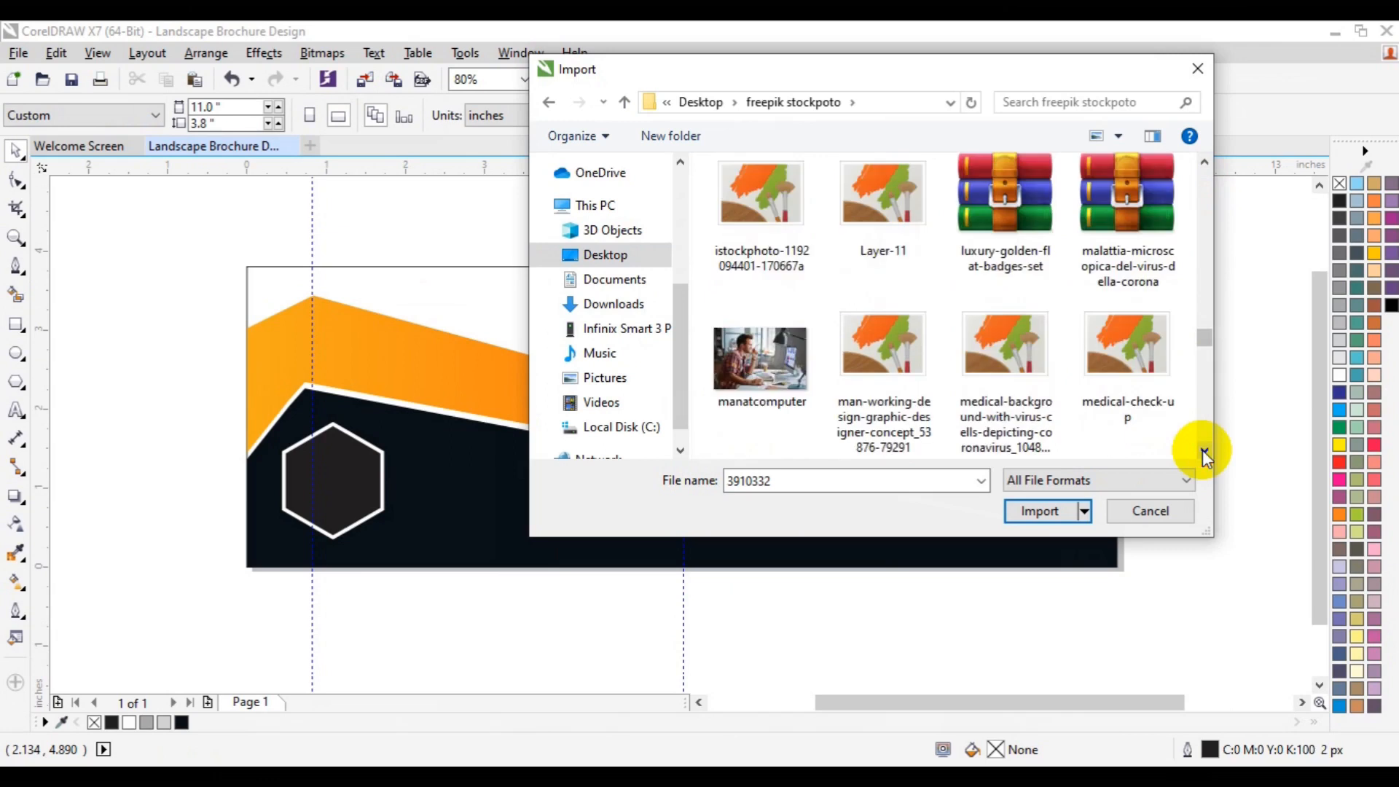
click(1202, 449)
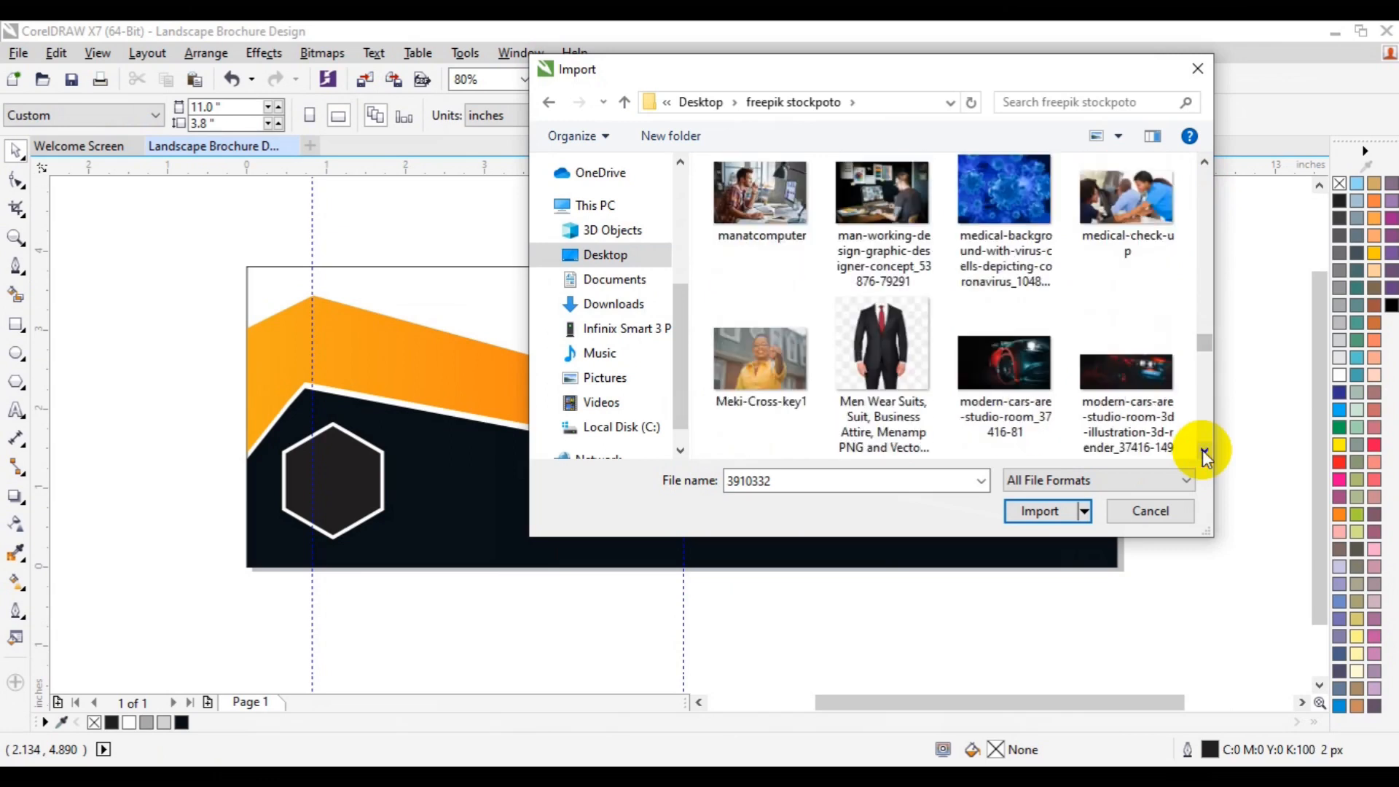
click(1202, 449)
click(1202, 449)
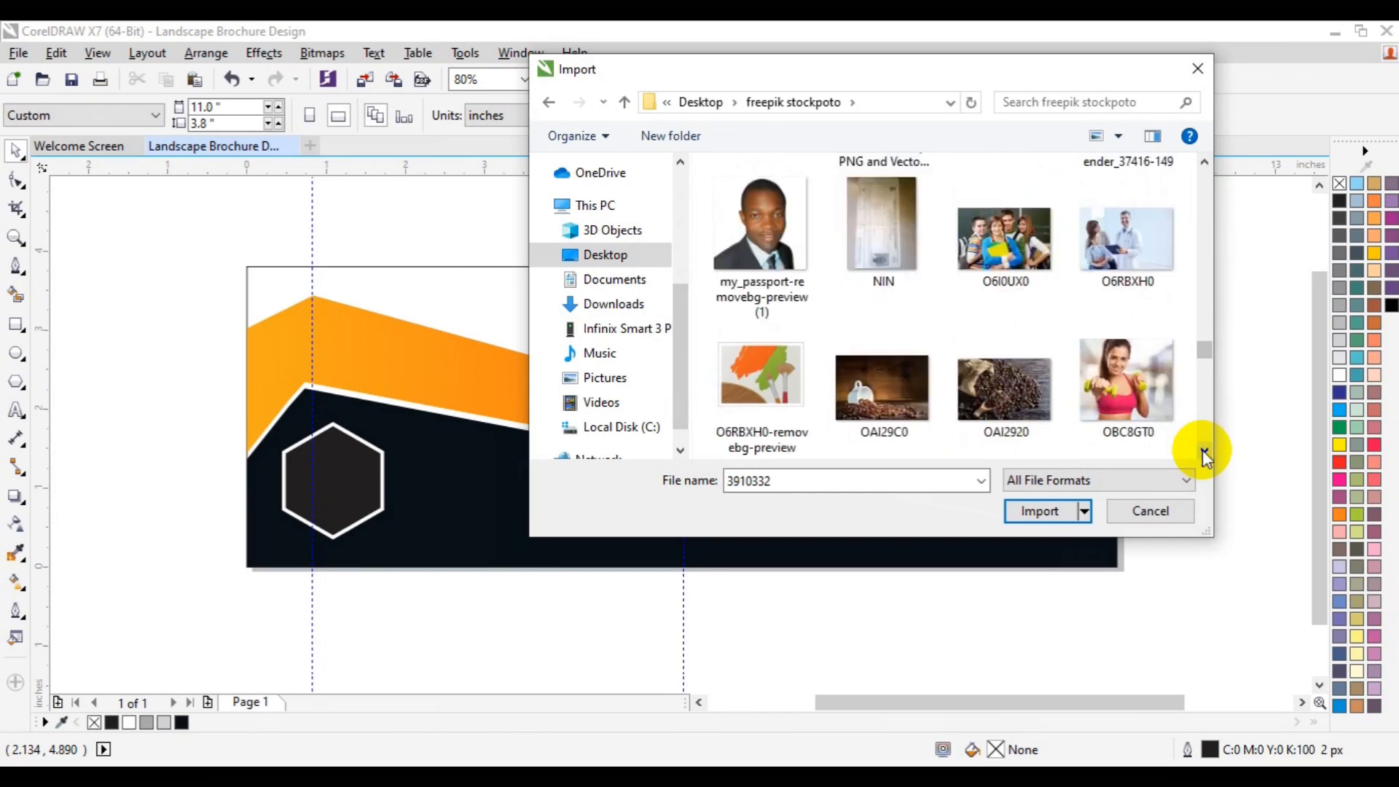
click(1202, 449)
click(1202, 448)
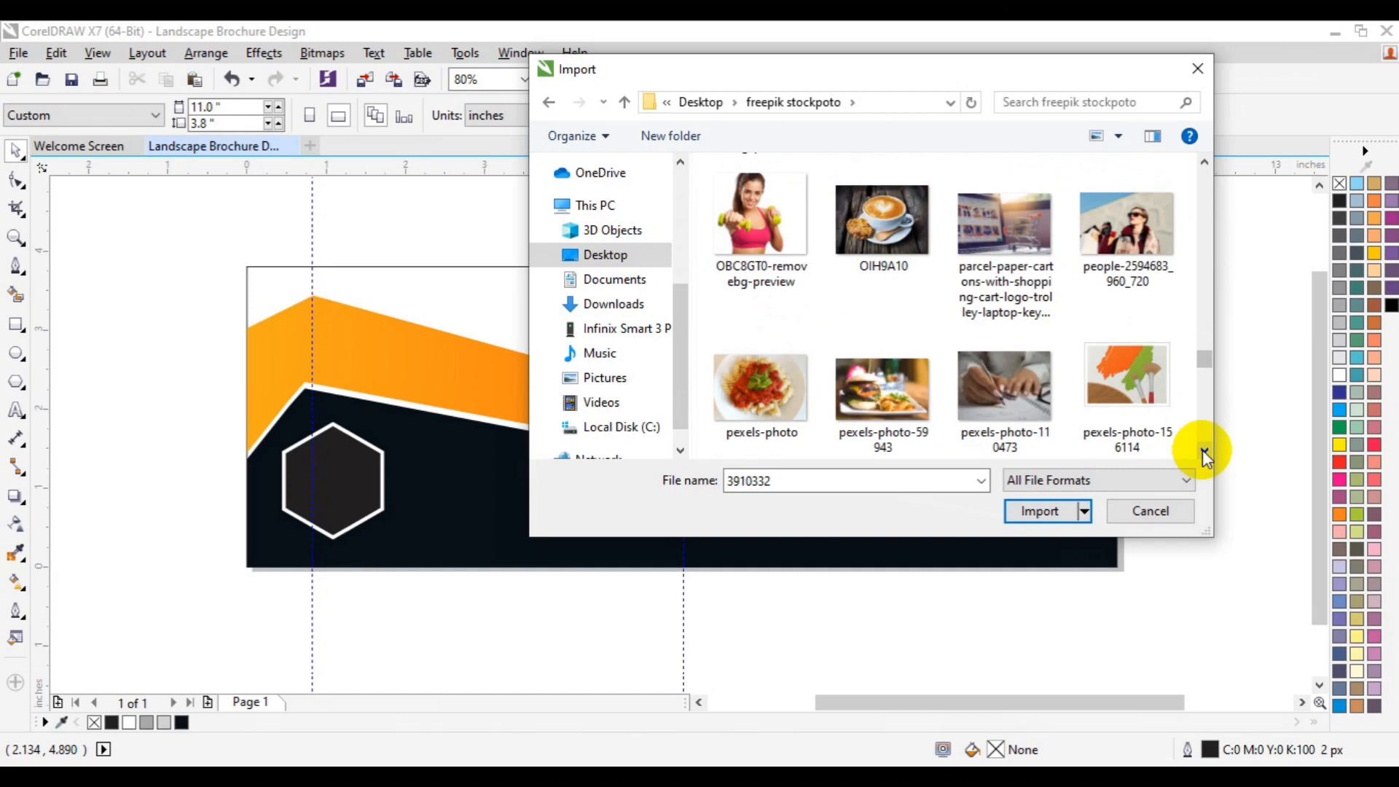
click(1202, 449)
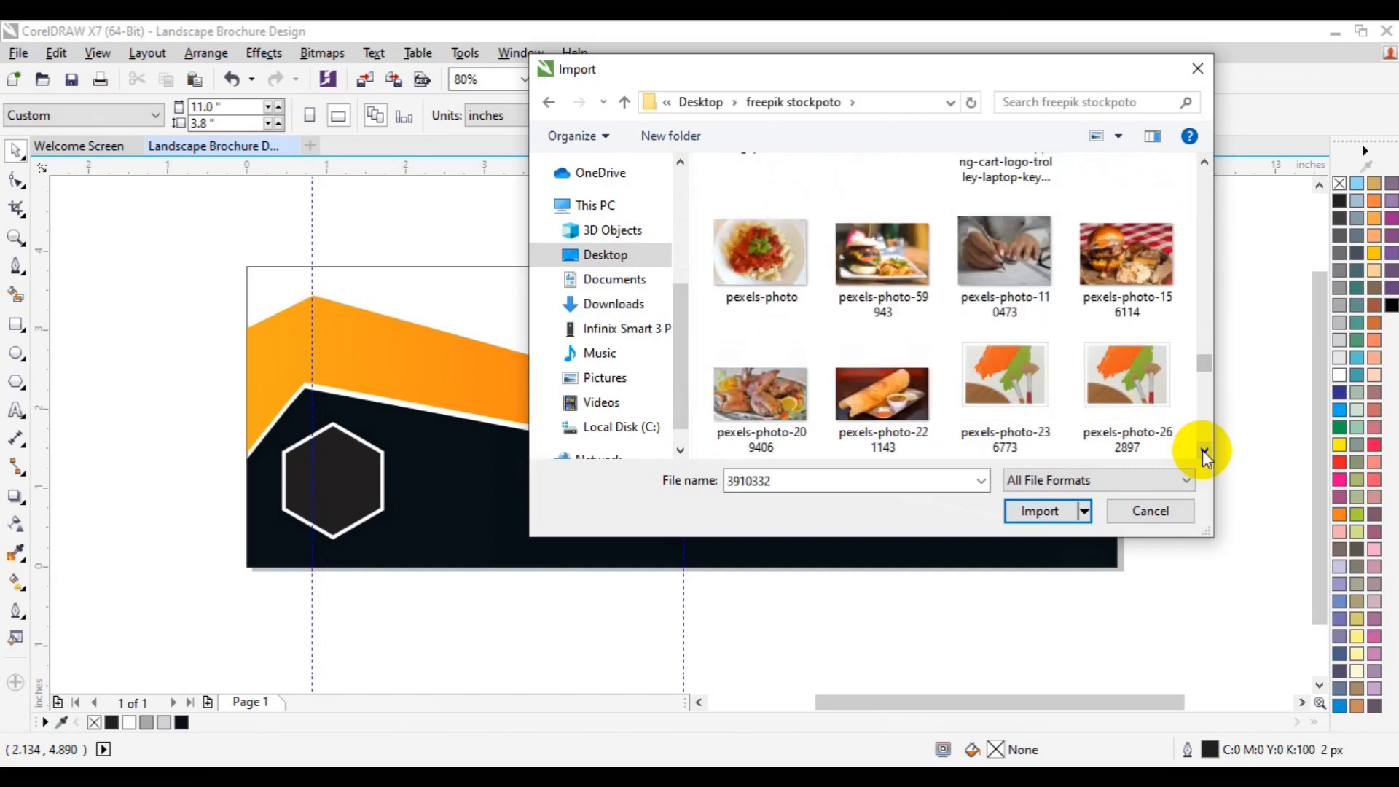
click(1202, 449)
click(1202, 448)
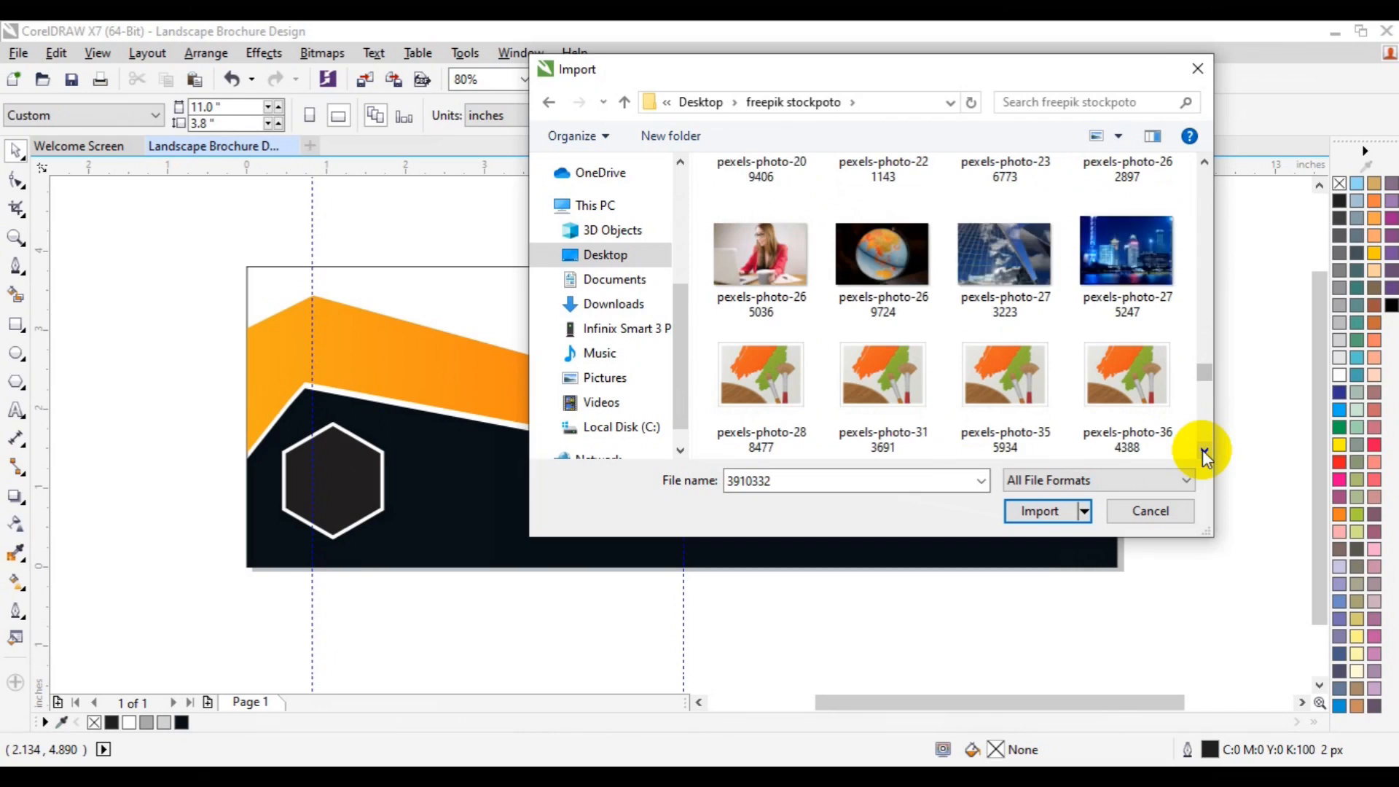
click(1203, 449)
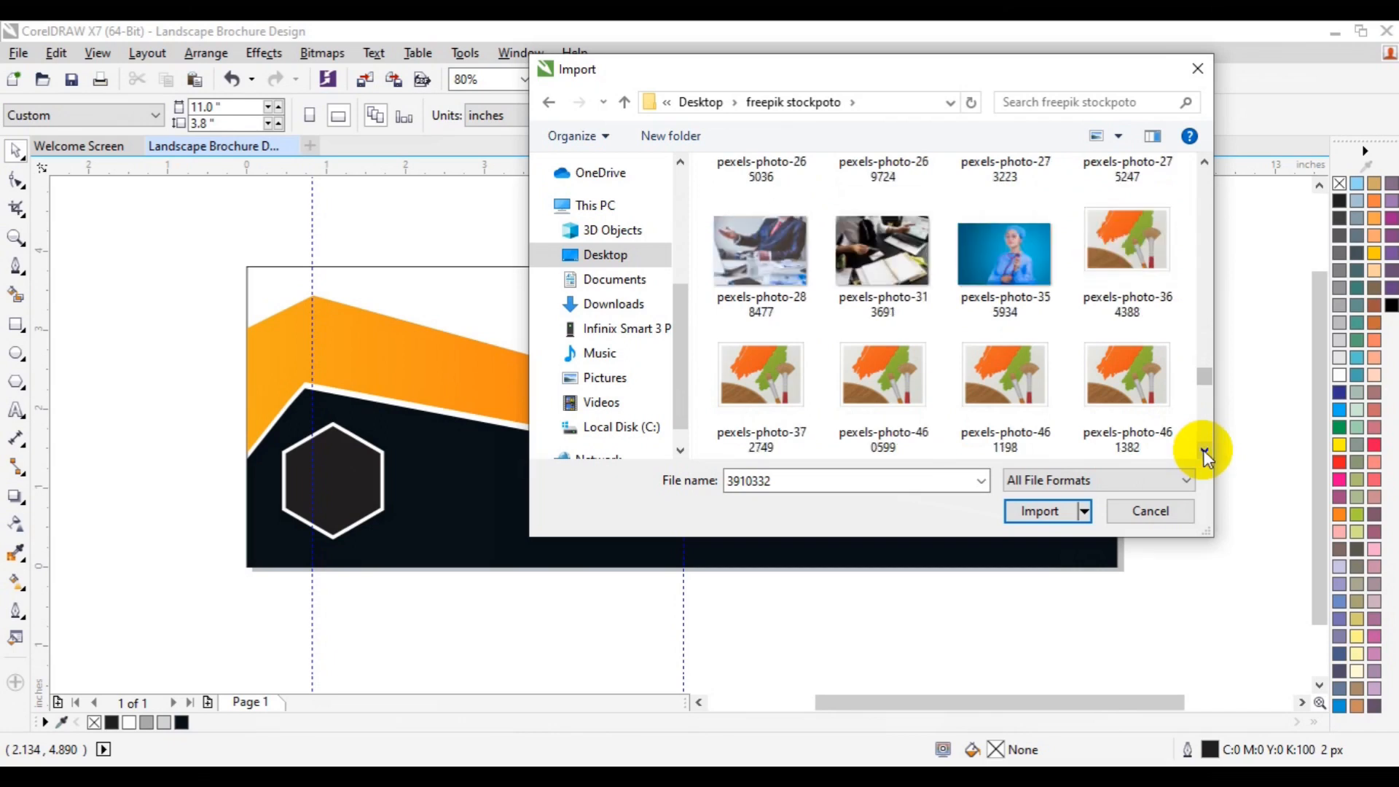
Step: Import the photos pexels-photo-288477, 3910332 and pexels-photo-938959 together and place them on the page
ctrl+click(736, 298)
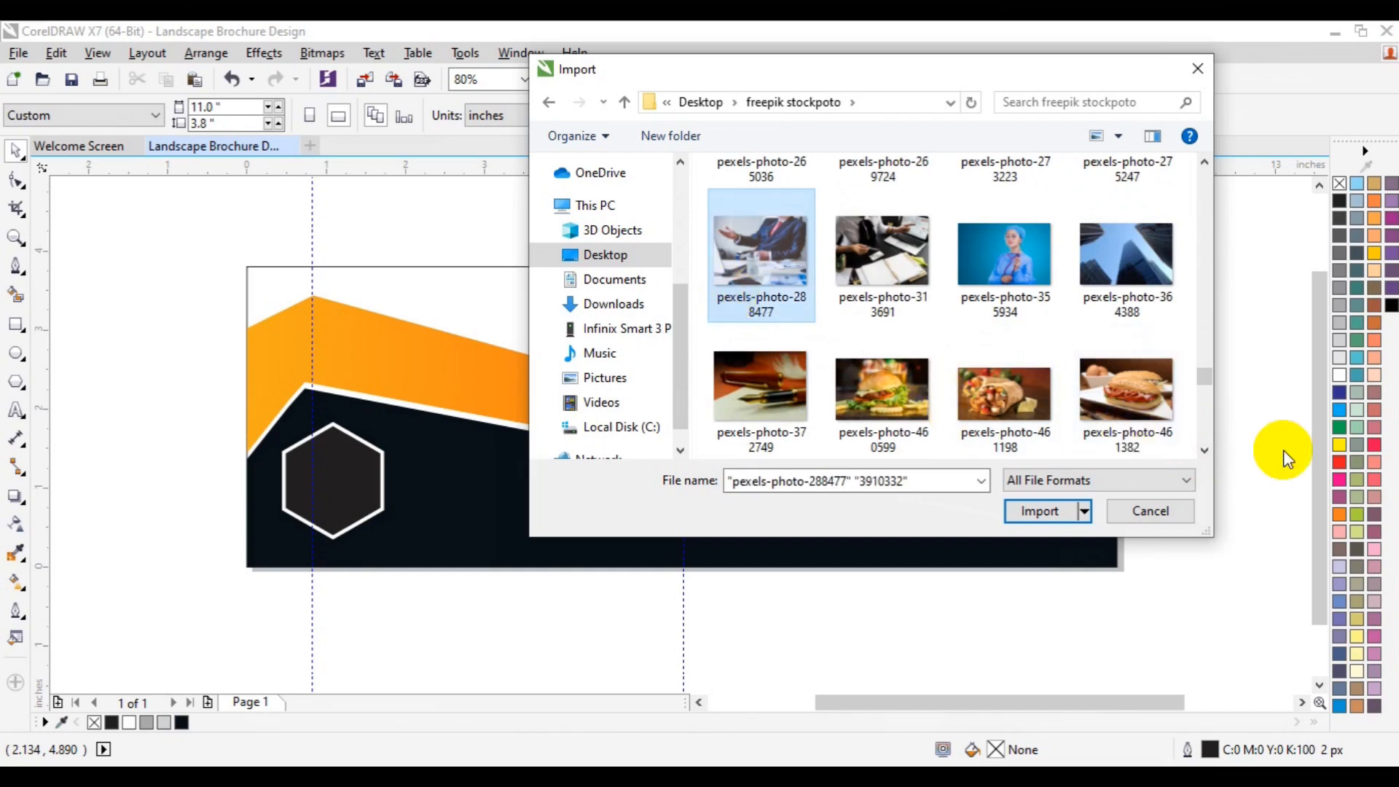
click(1205, 452)
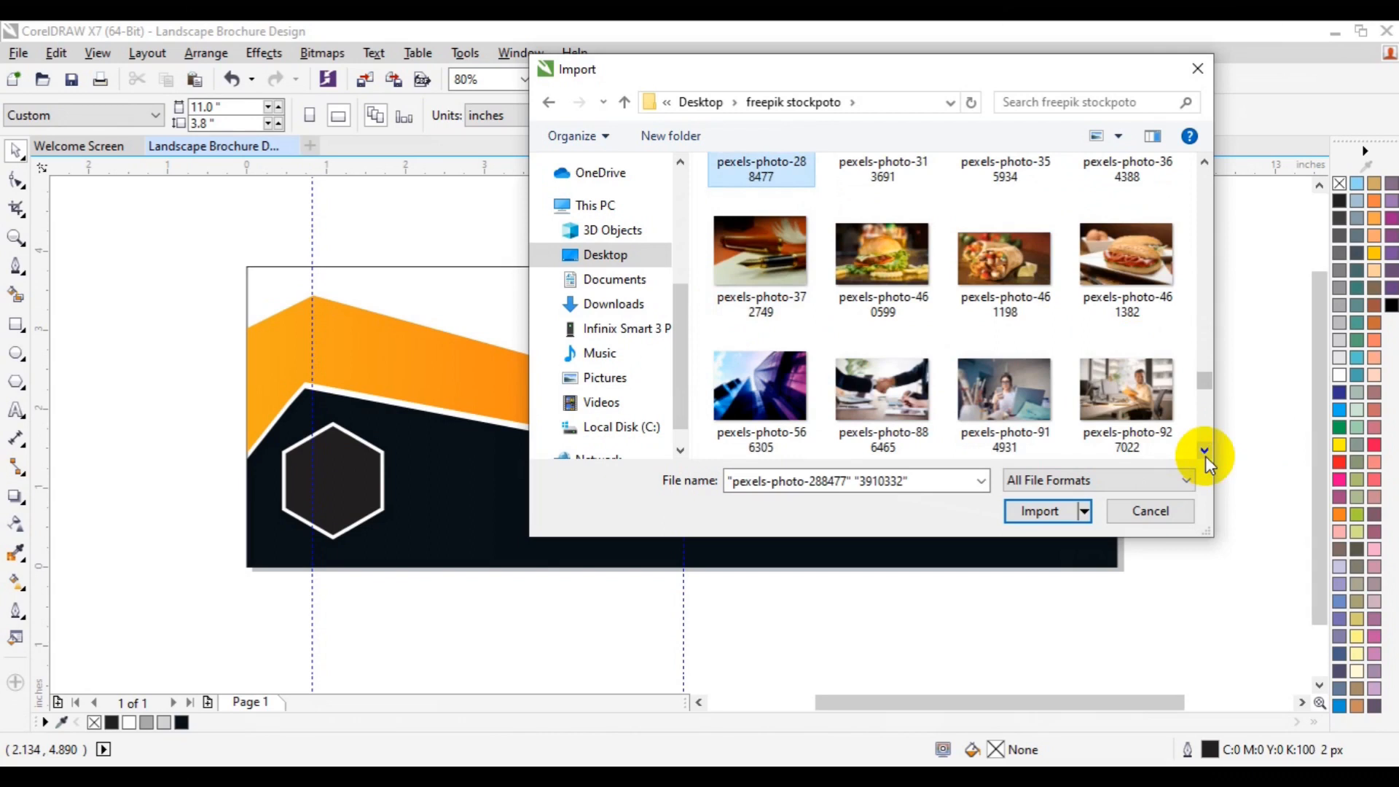
click(1205, 452)
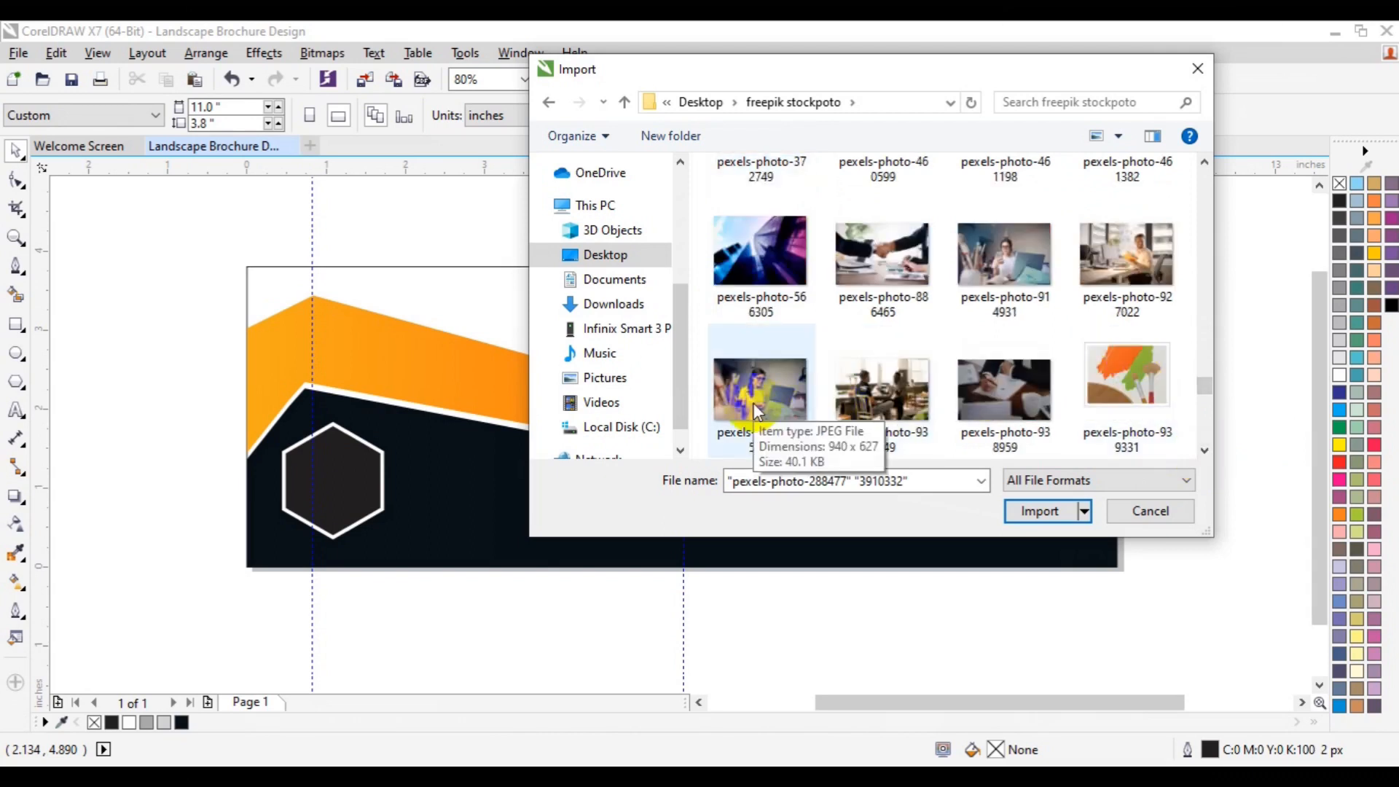
ctrl+click(1000, 380)
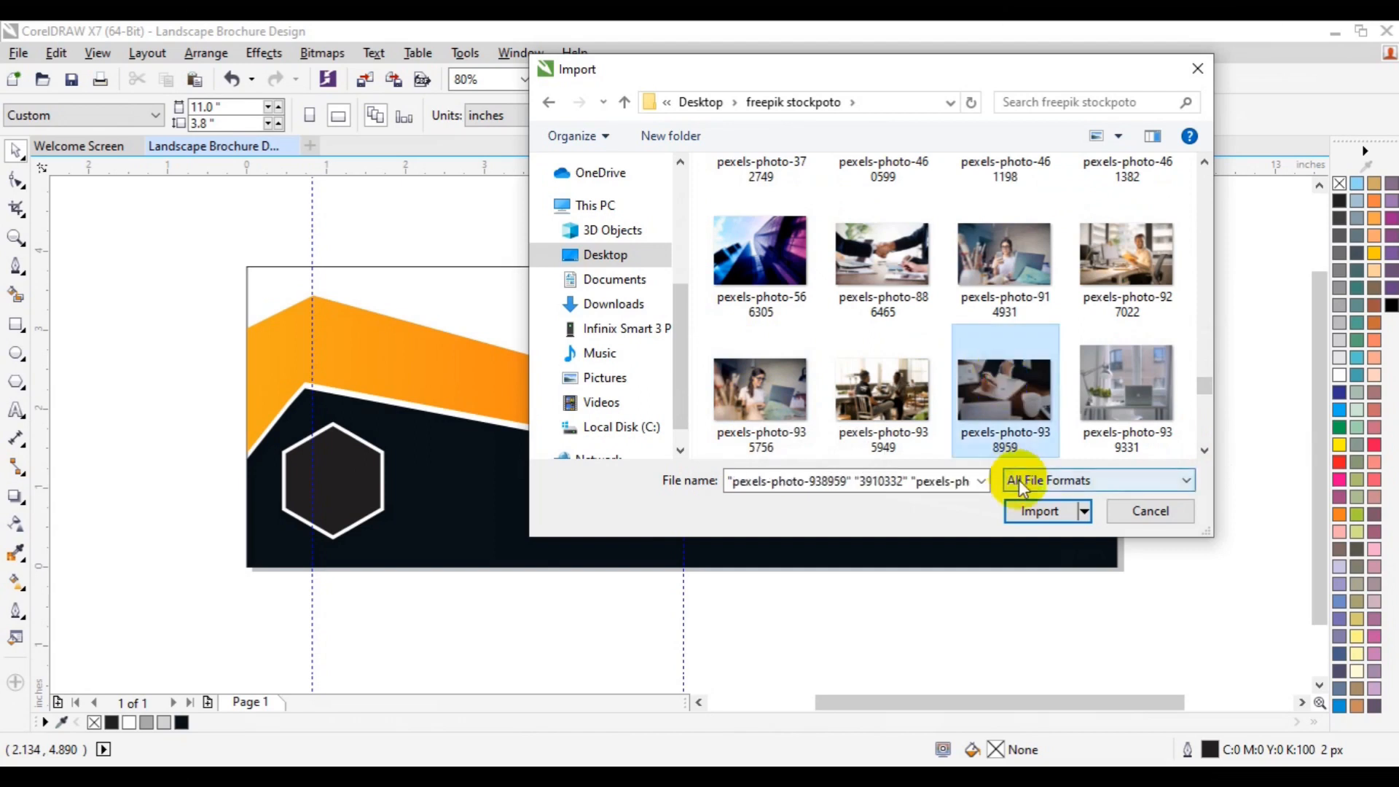
click(1029, 511)
mouse_move(589, 250)
mouse_down()
mouse_move(678, 352)
mouse_move(862, 491)
mouse_up()
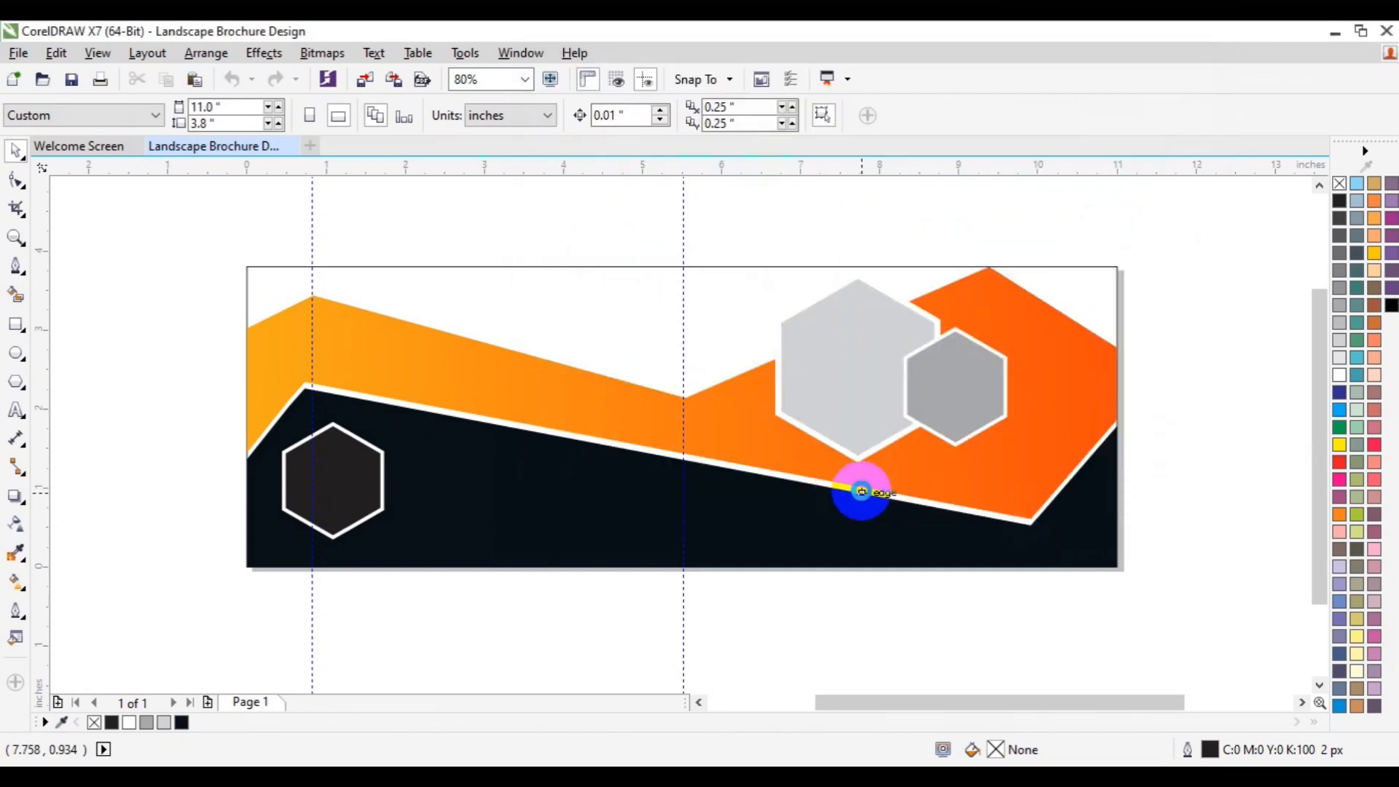
click(861, 492)
drag(455, 328, 645, 514)
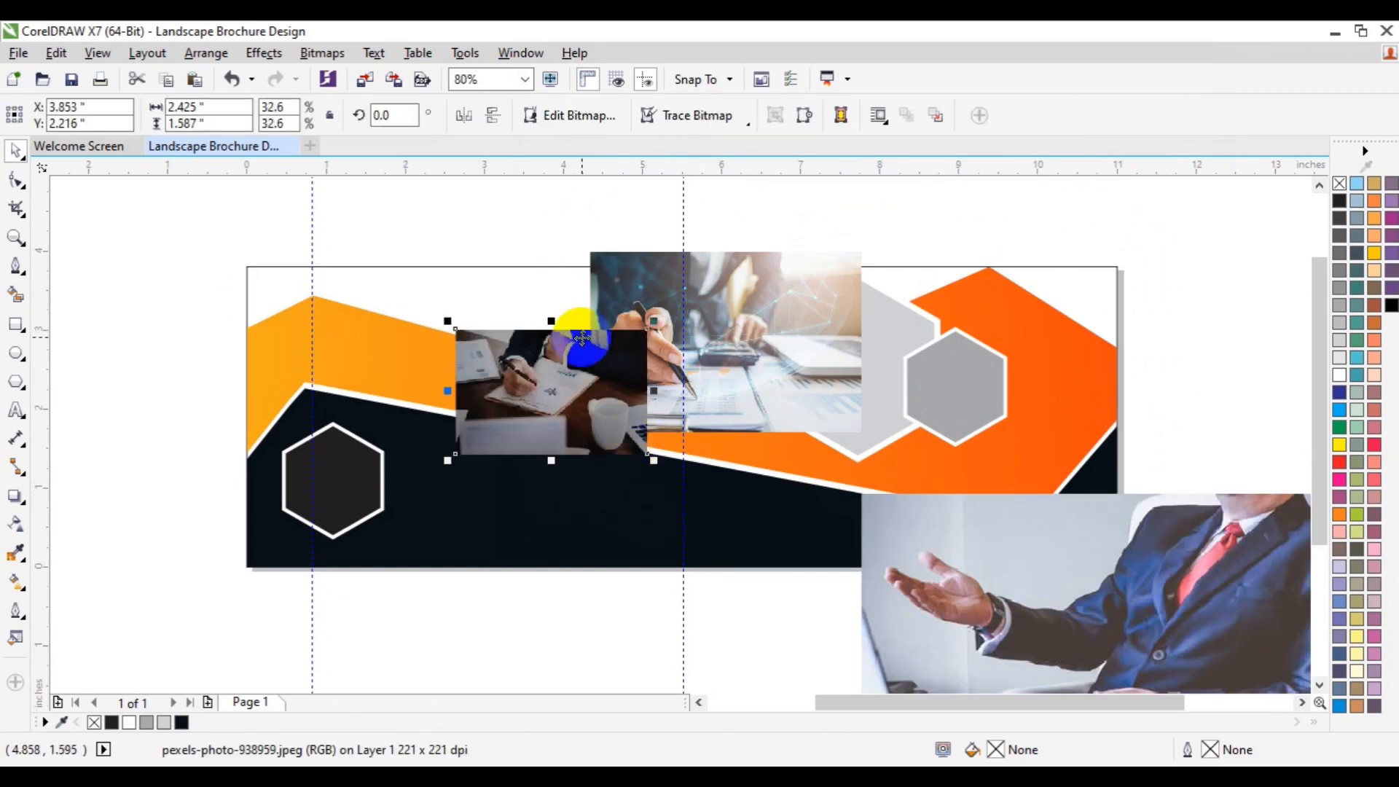
Step: Place the pen-and-calculator photo inside the large grey hexagon as a PowerClip
drag(537, 389, 230, 410)
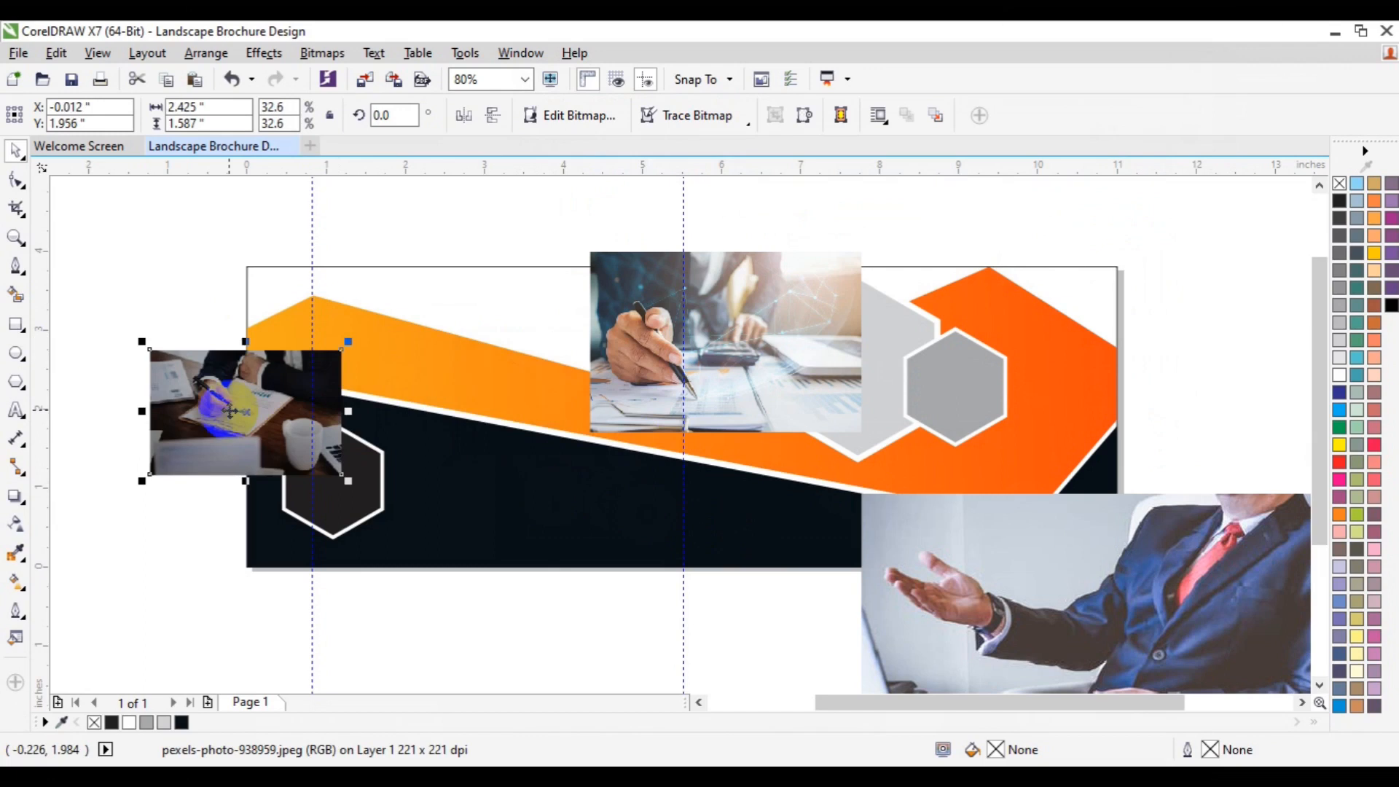
drag(758, 354, 682, 392)
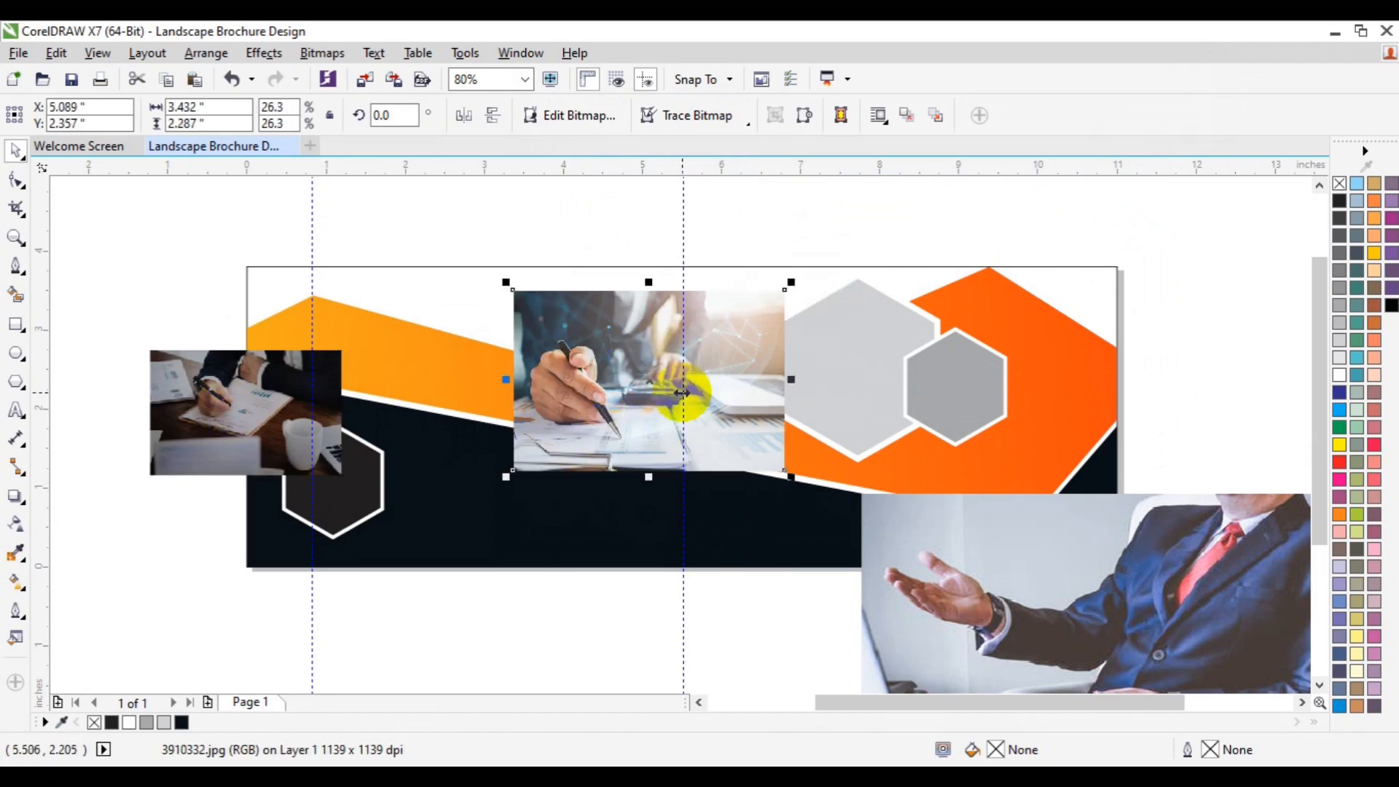
click(261, 58)
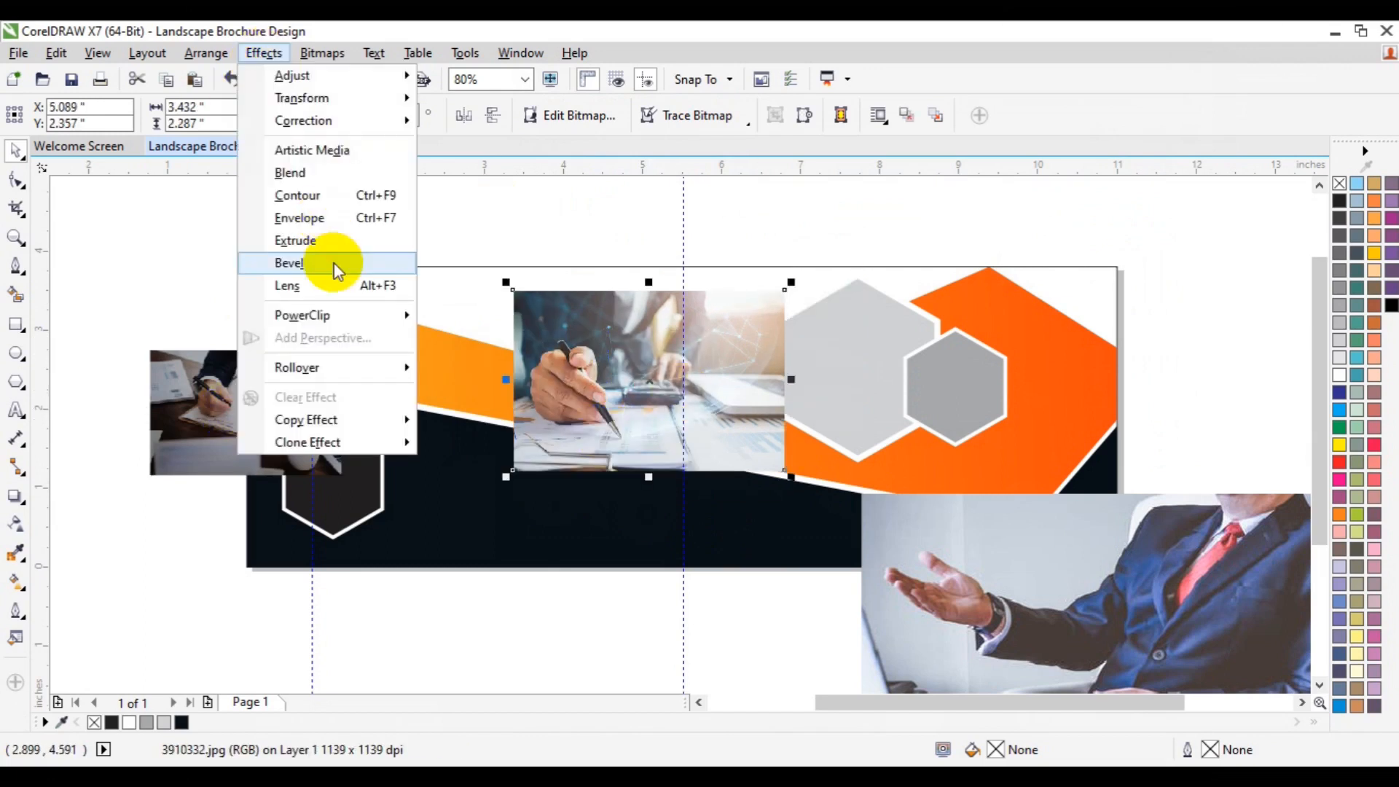
mouse_move(333, 309)
click(485, 317)
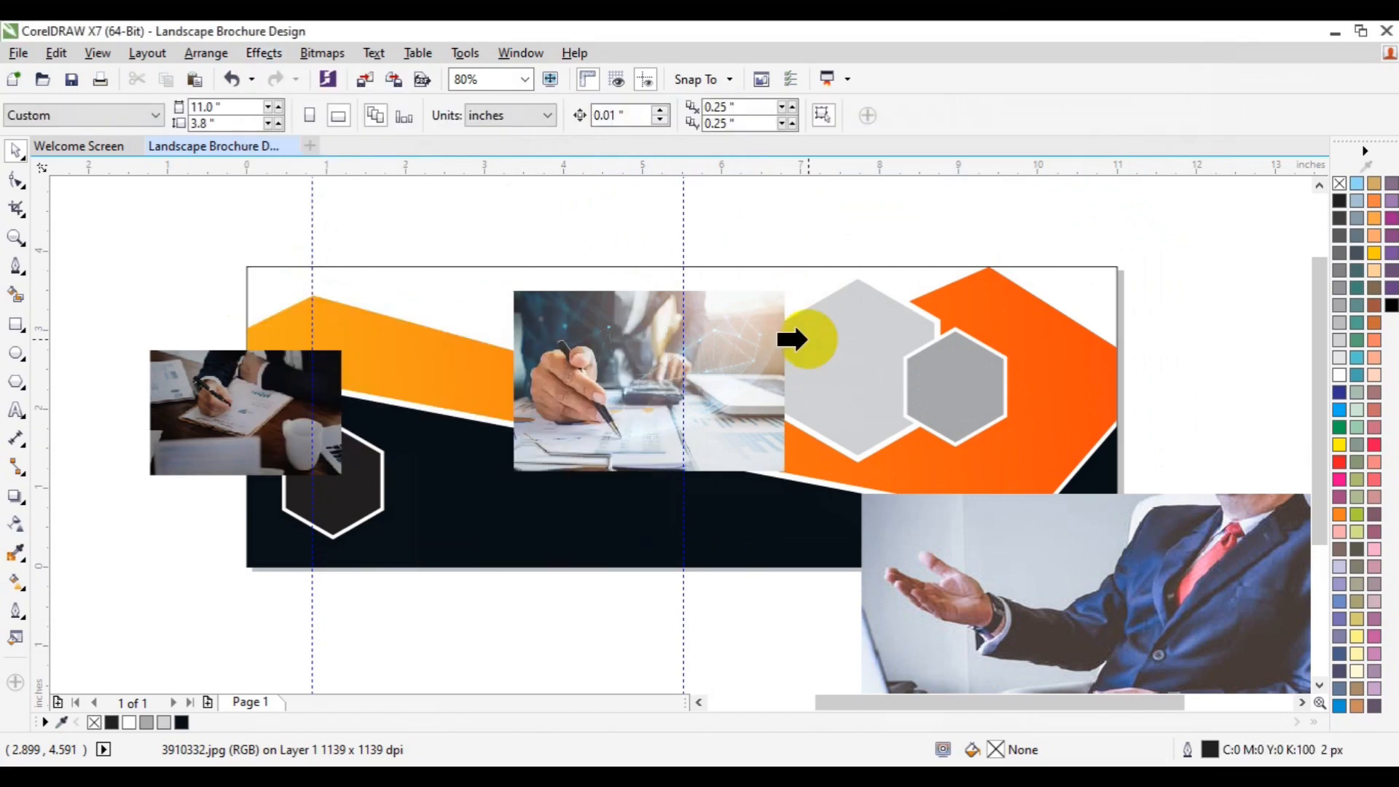
click(809, 334)
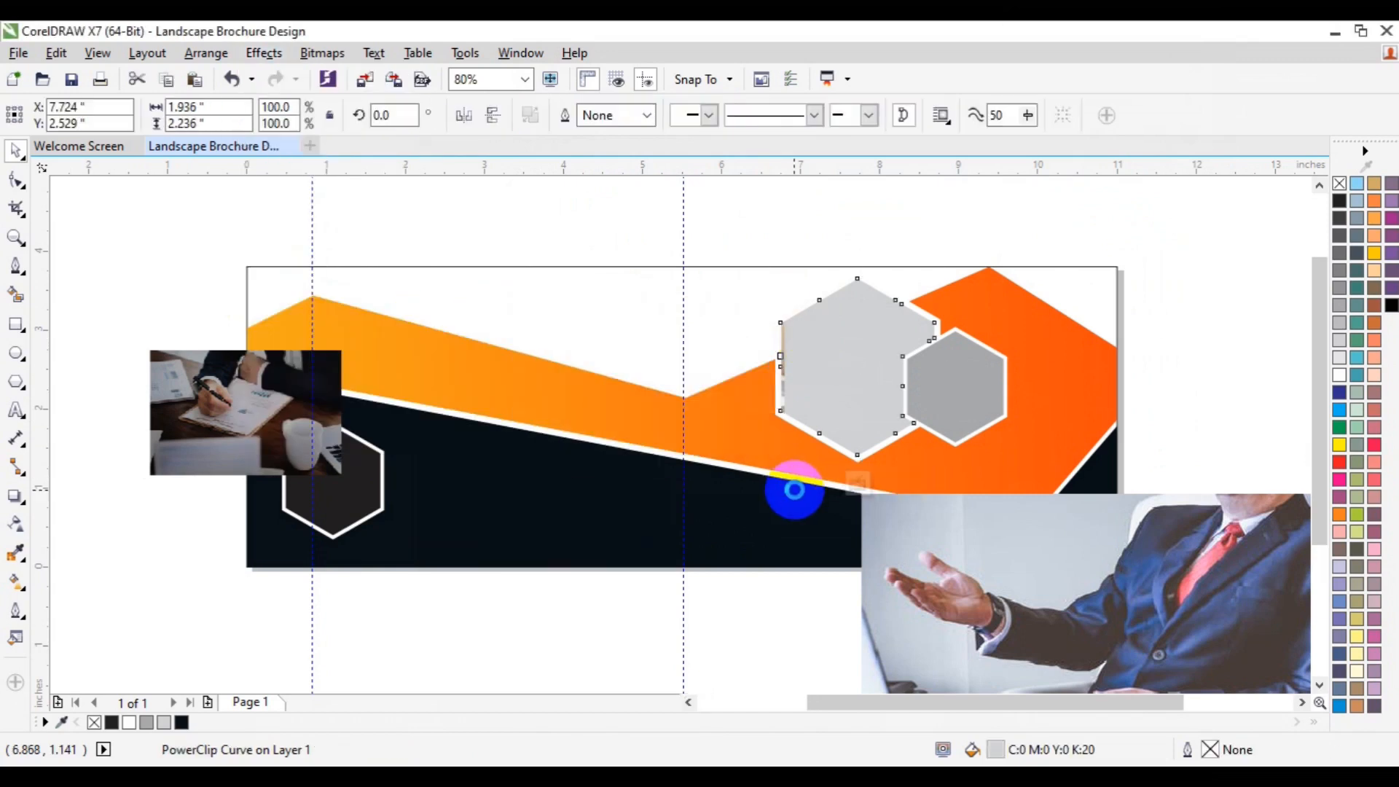
Step: Edit the large hexagon's PowerClip contents, shifting the photo to the right within the frame
ctrl+click(821, 339)
drag(624, 381, 868, 369)
key(Right)
key(Right)
key(Right)
key(Right)
key(Right)
key(Right)
key(Right)
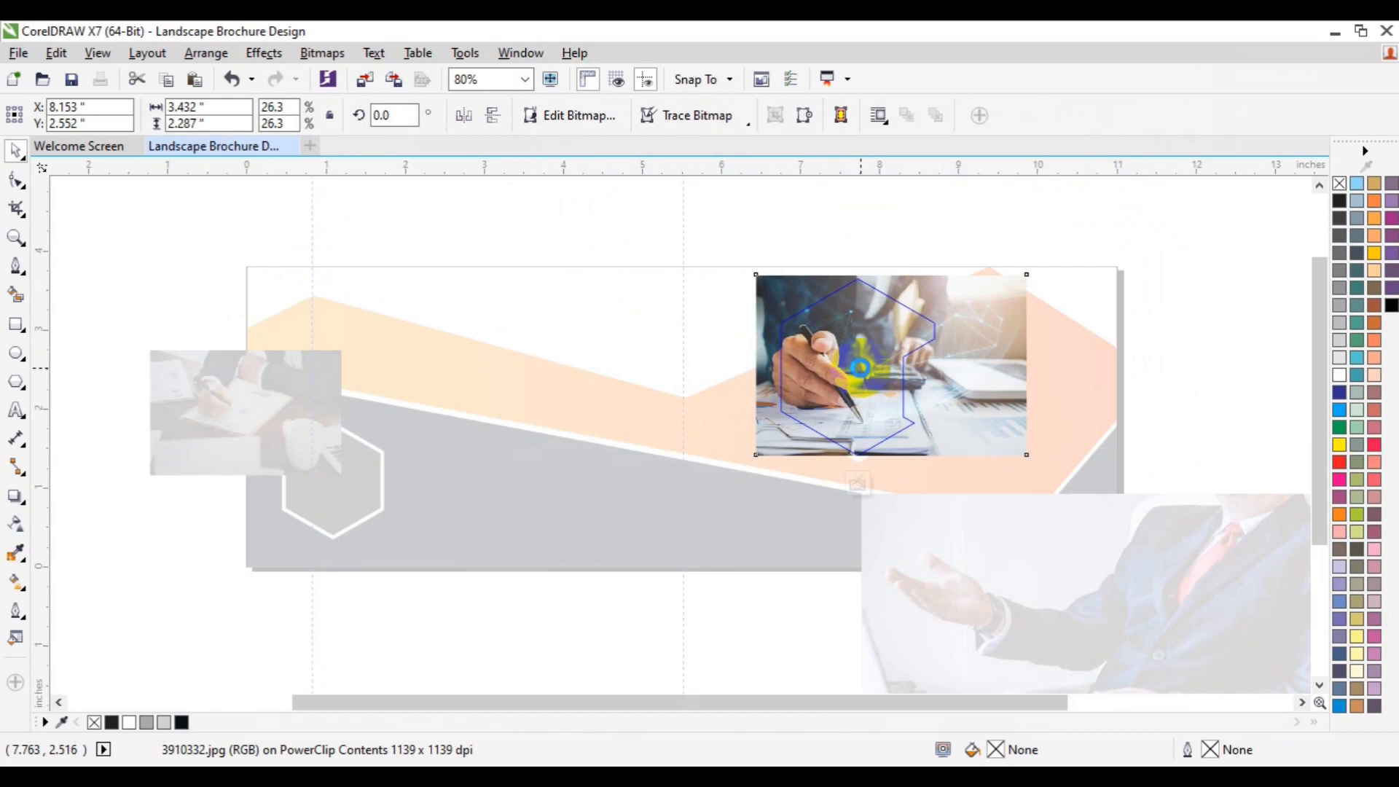
key(Right)
key(Right)
key(Right)
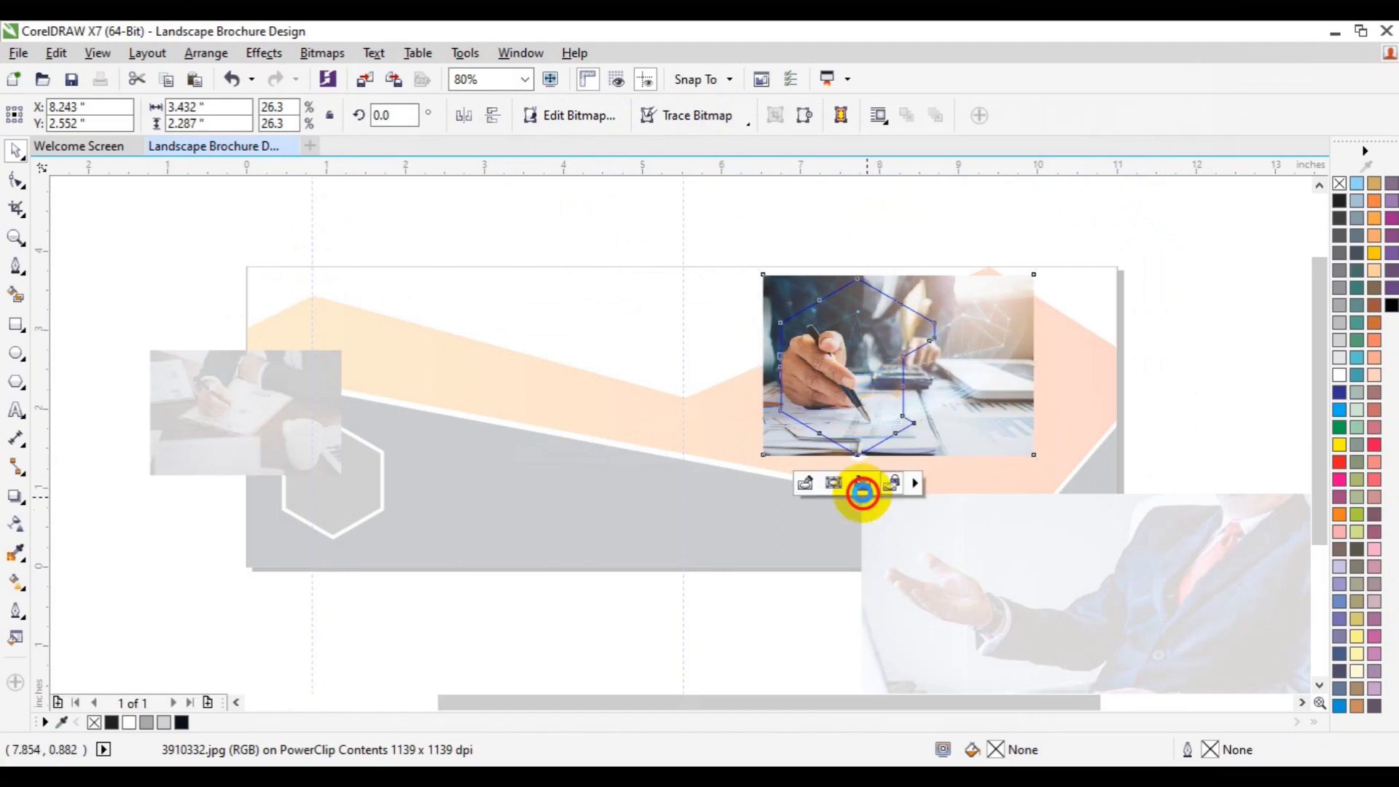
click(861, 489)
Step: Scale down the businessman photo and place it inside the small grey hexagon as a PowerClip
click(1253, 303)
click(1031, 654)
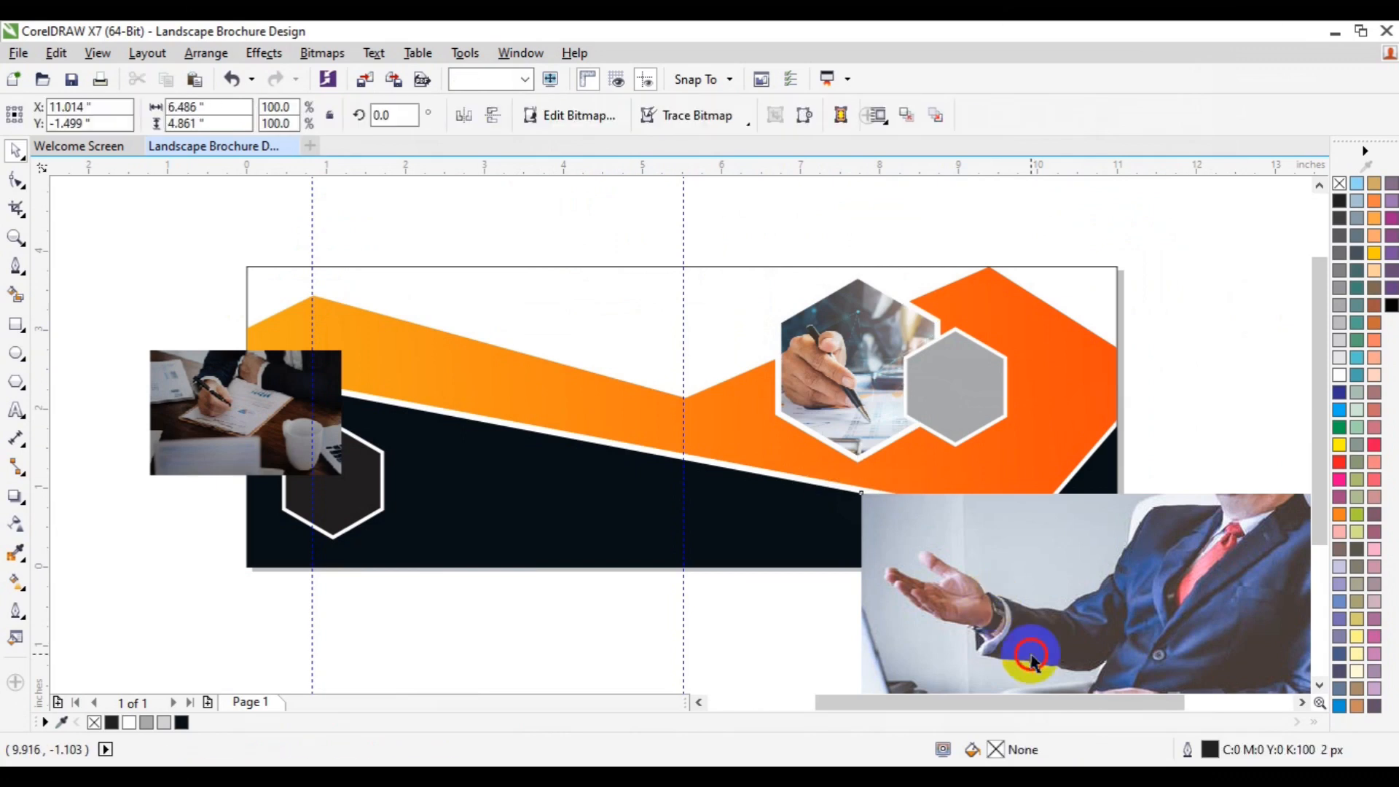
drag(1031, 654, 682, 508)
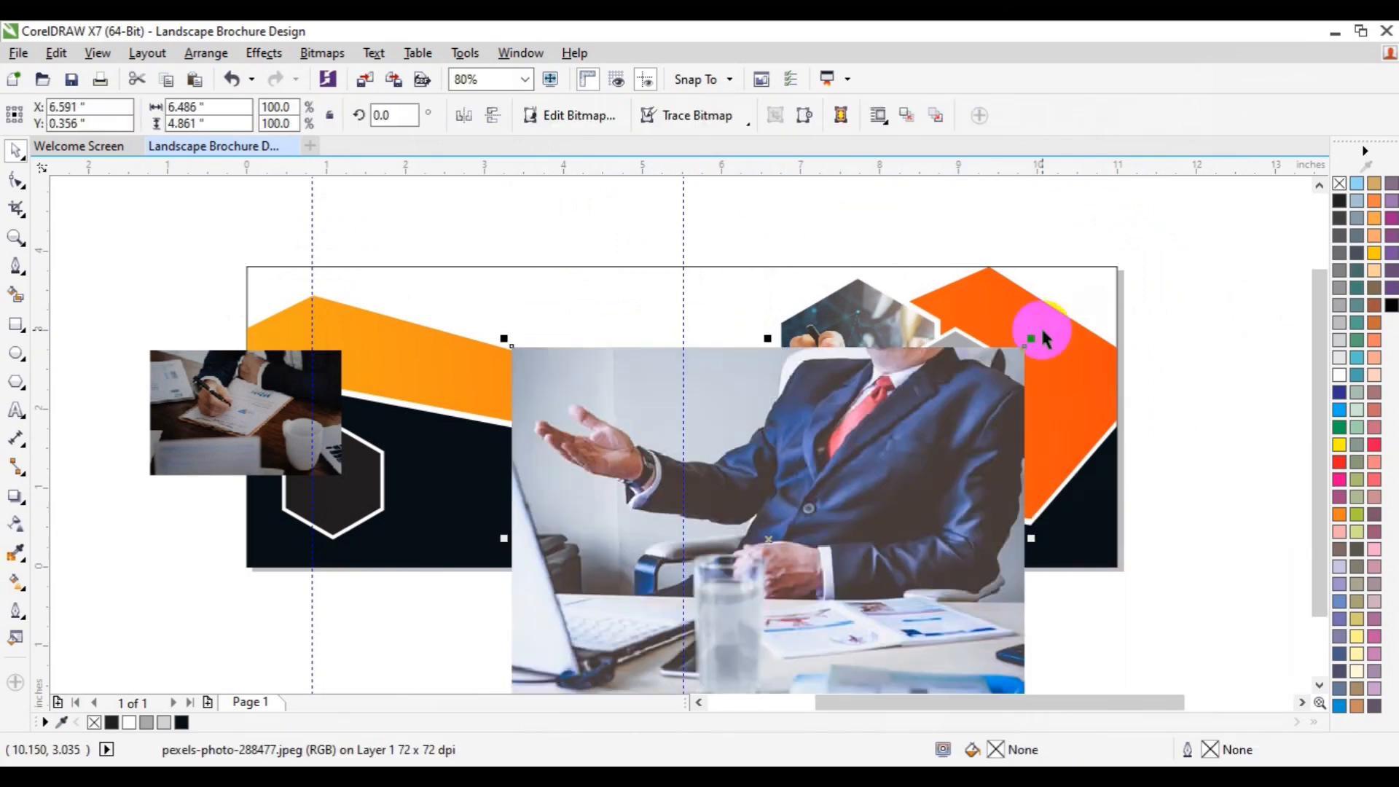
drag(1033, 336, 859, 472)
drag(802, 513, 837, 428)
click(207, 53)
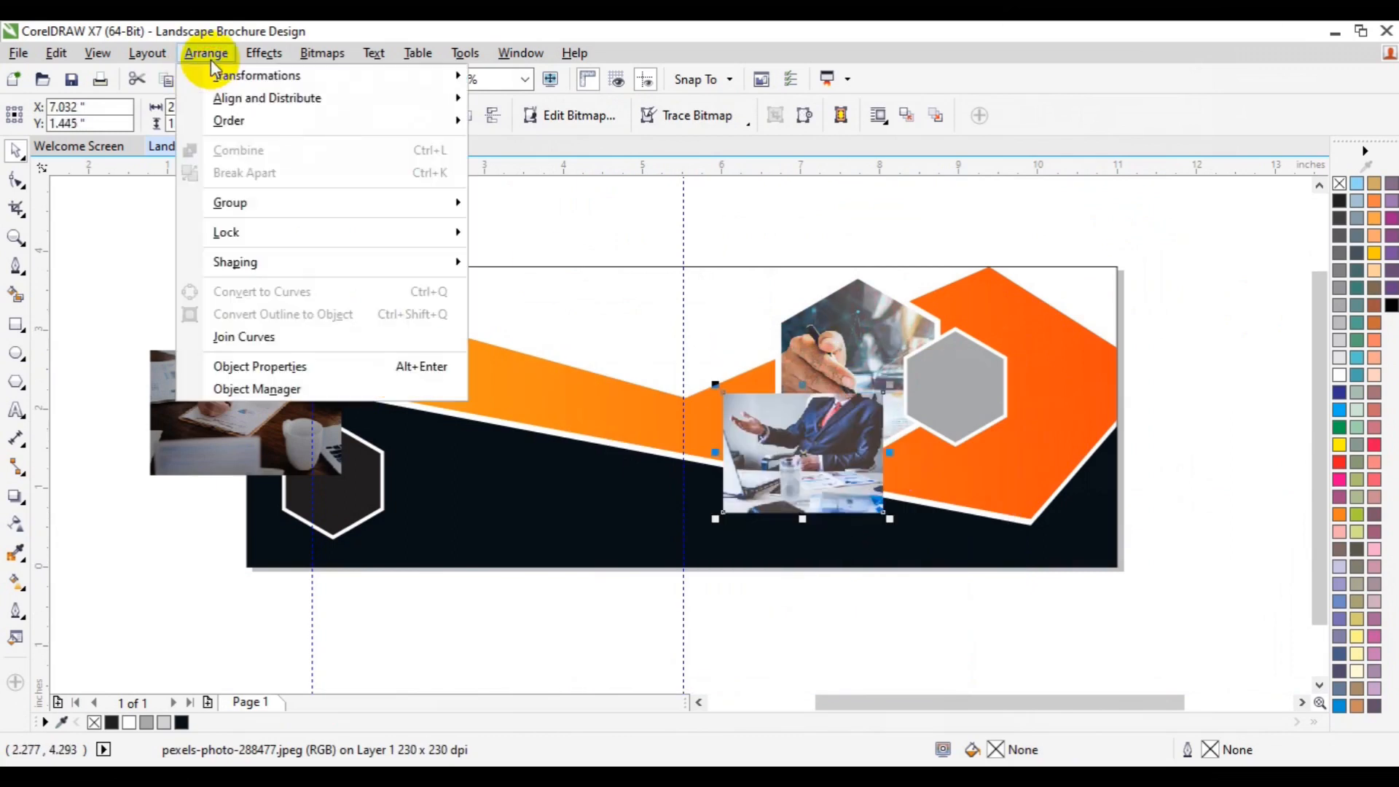
mouse_move(264, 52)
mouse_move(317, 315)
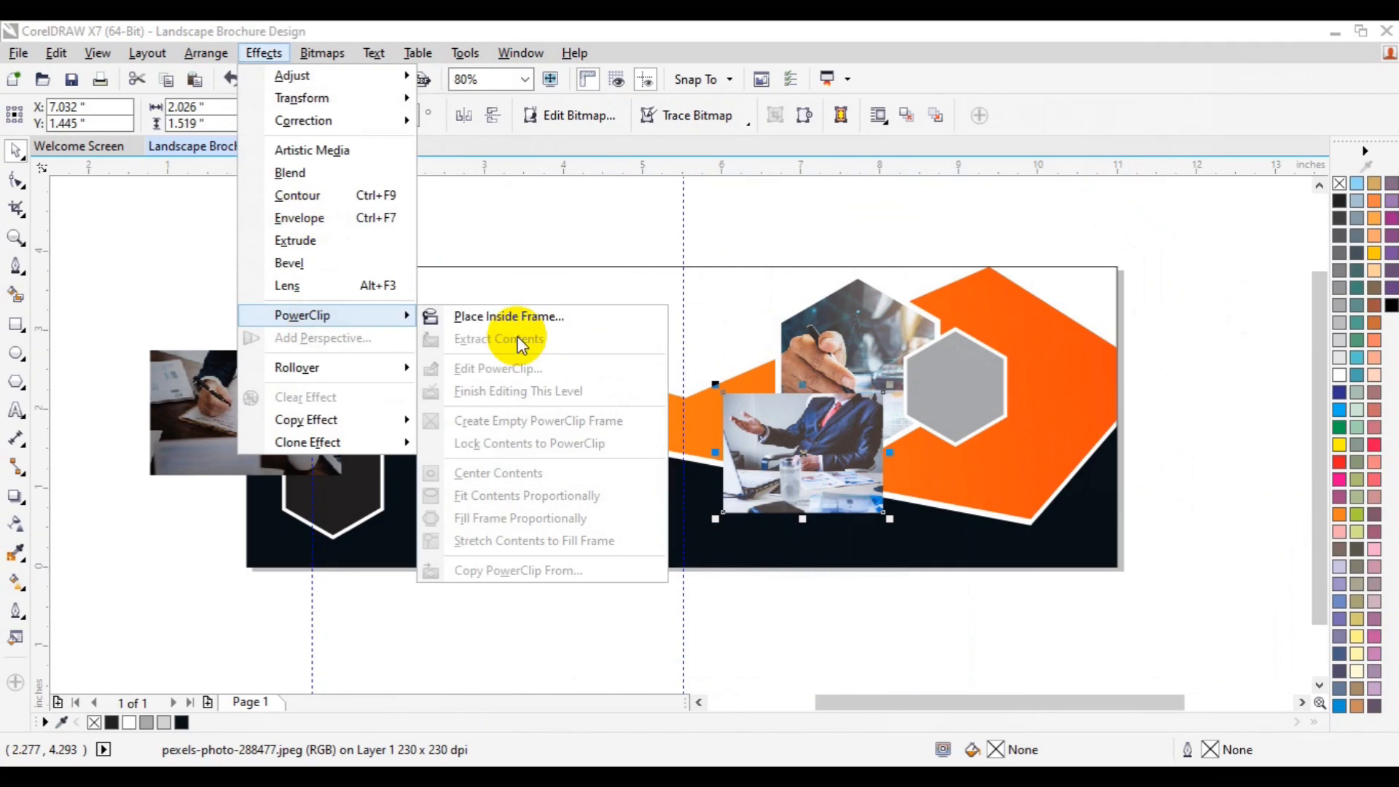
click(538, 318)
click(945, 380)
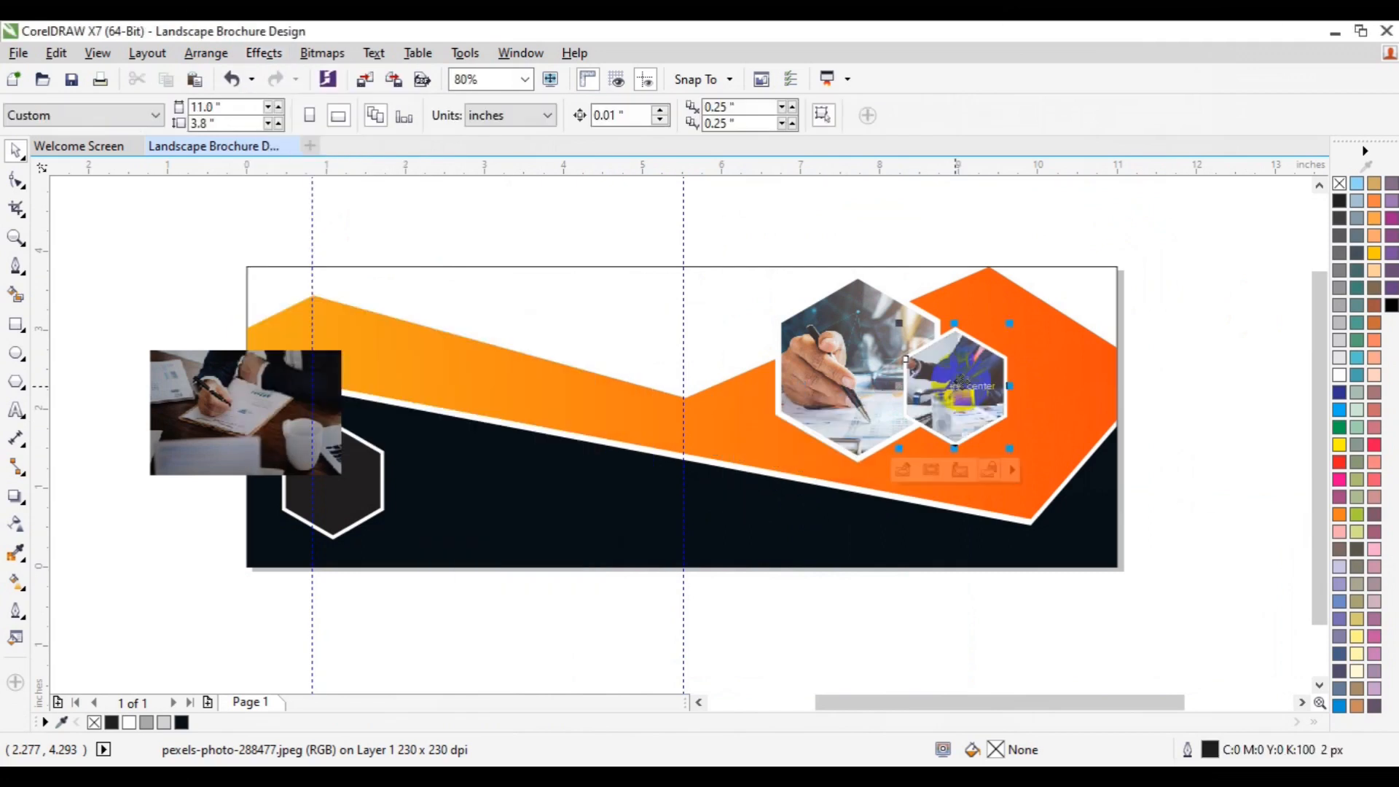
Step: Edit the small hexagon's PowerClip contents, nudging the businessman photo slightly right
click(895, 480)
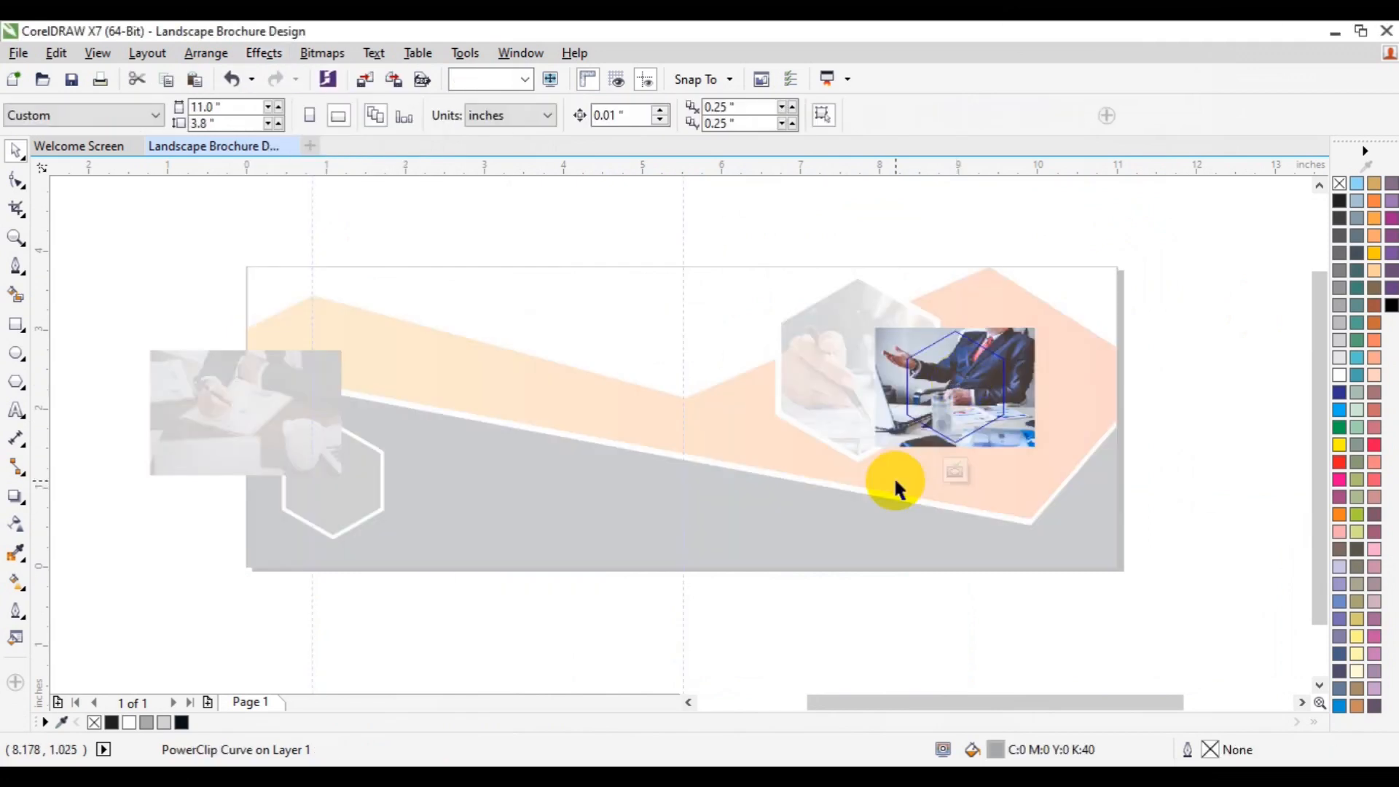
click(981, 388)
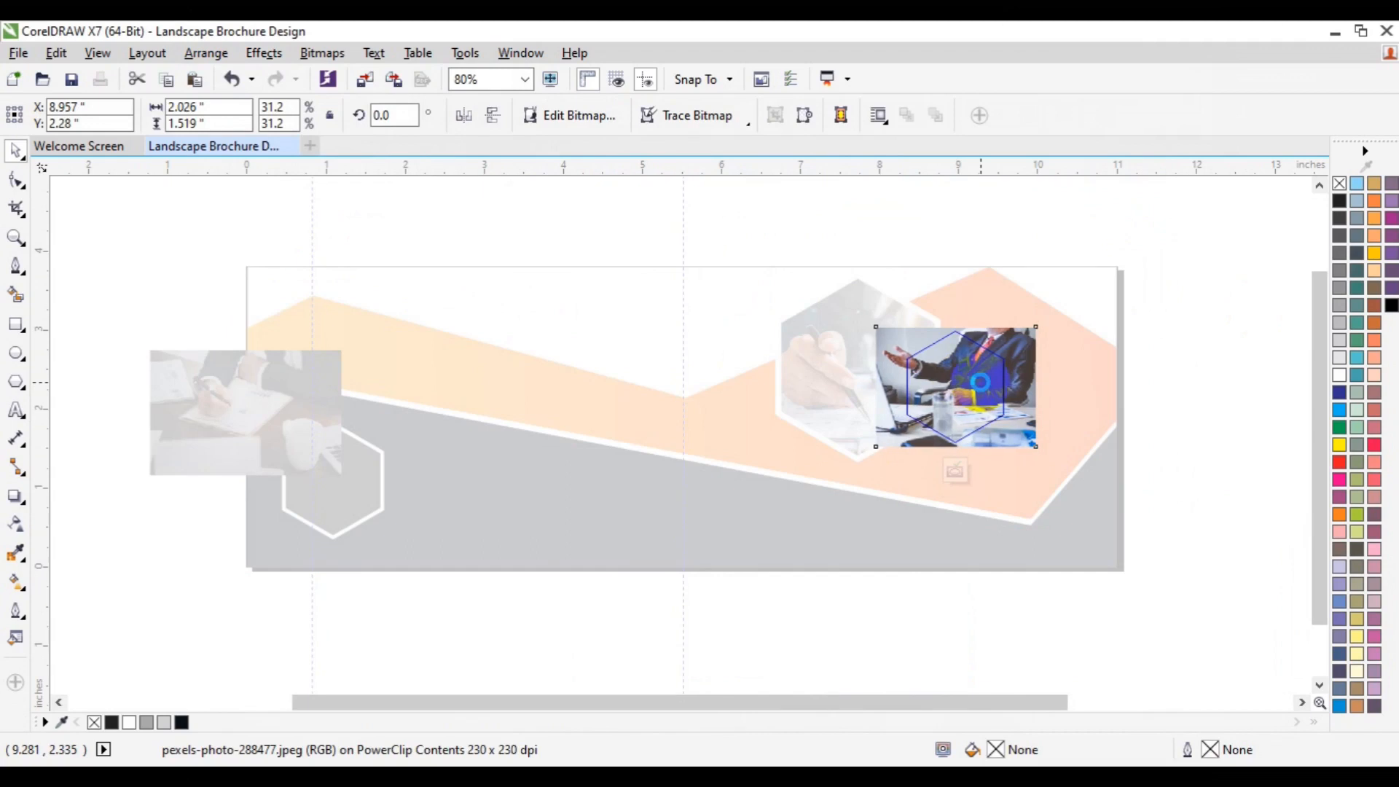
drag(980, 381, 990, 382)
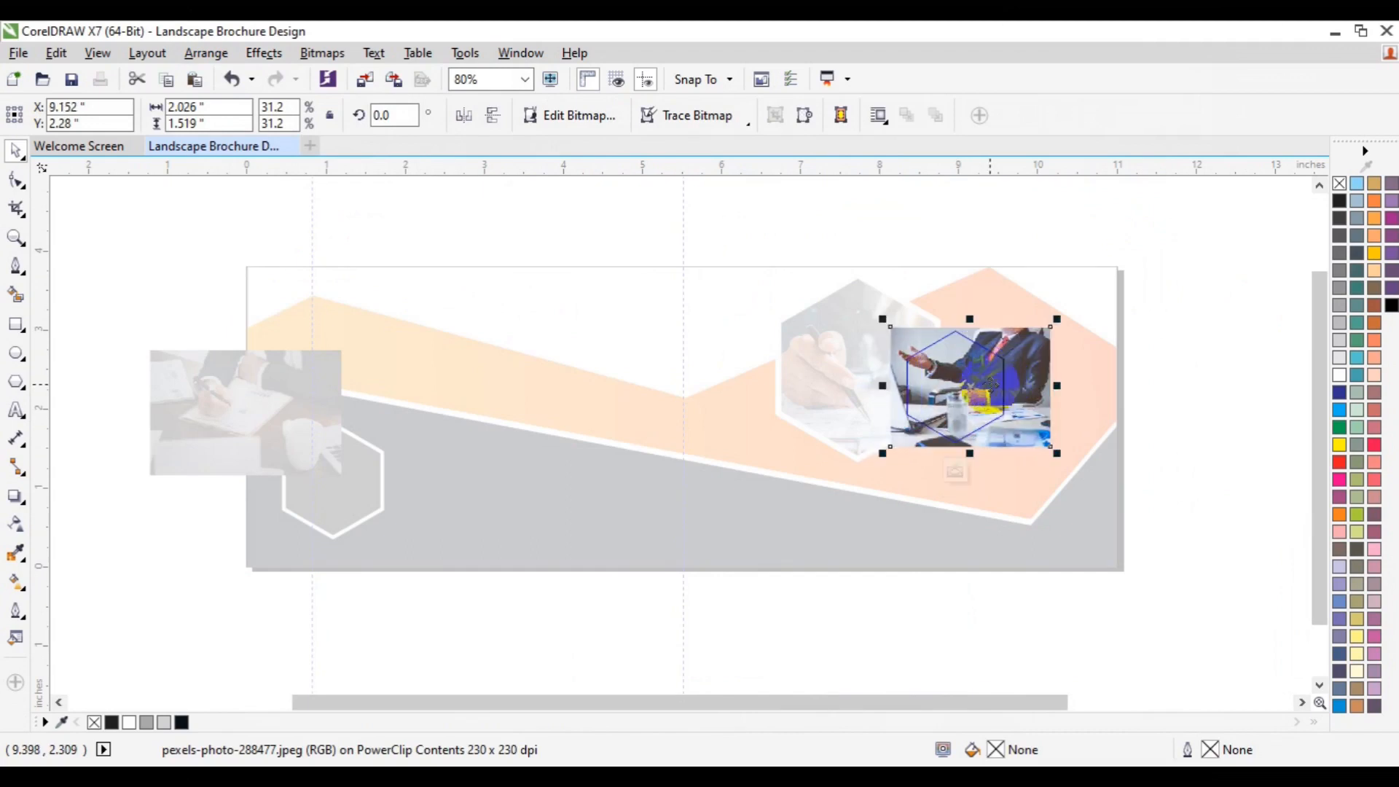
click(956, 478)
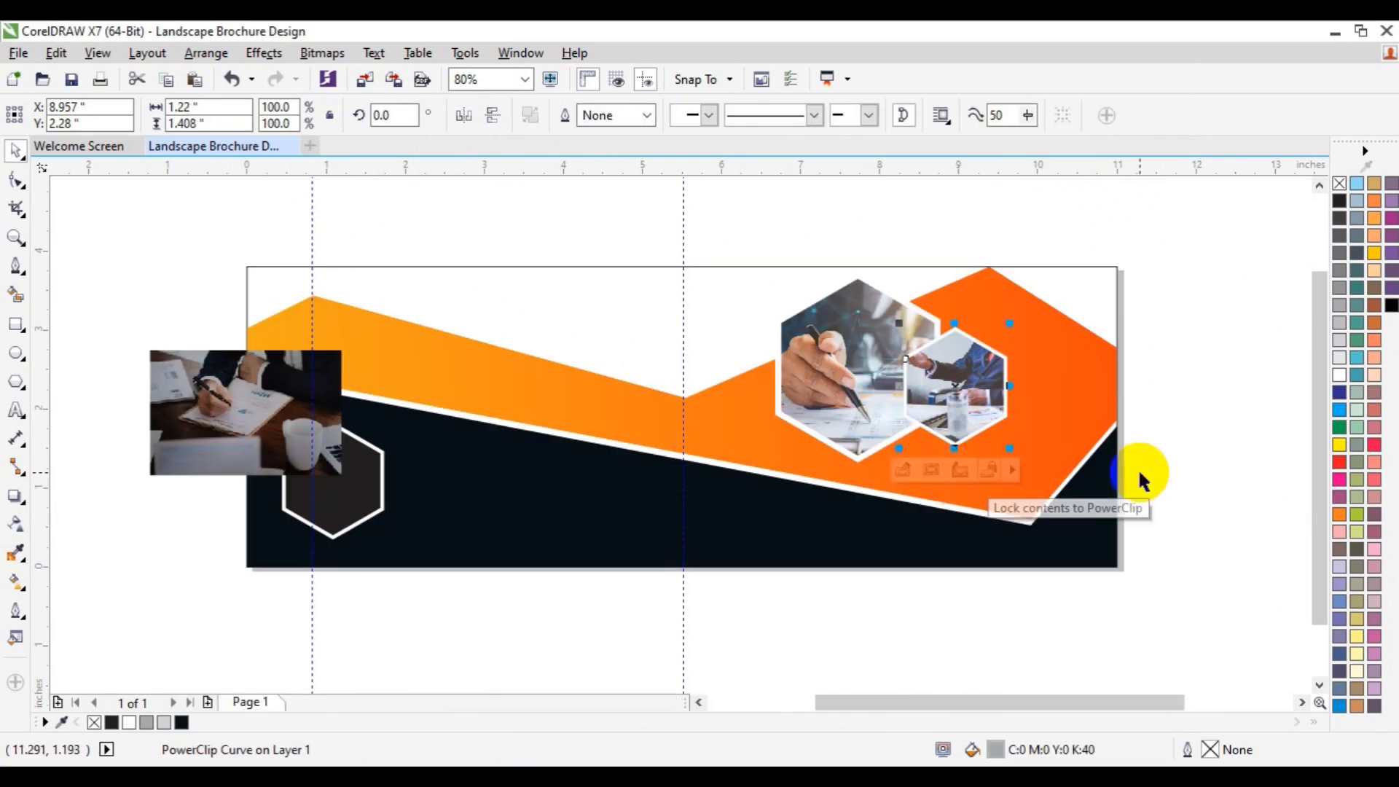
click(1141, 477)
Step: Place the desk photo inside the dark hexagon on the lower left band as a PowerClip
click(188, 443)
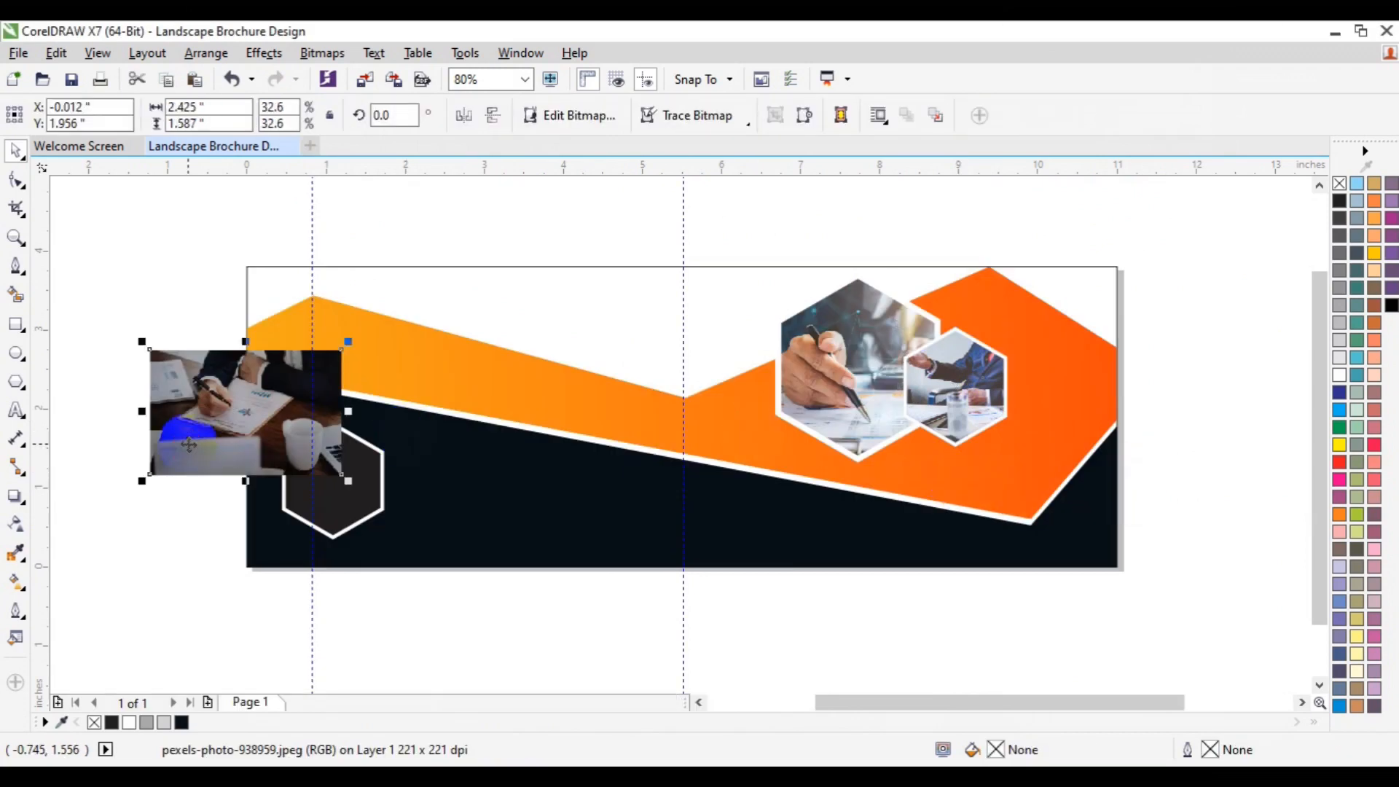
drag(188, 444, 120, 514)
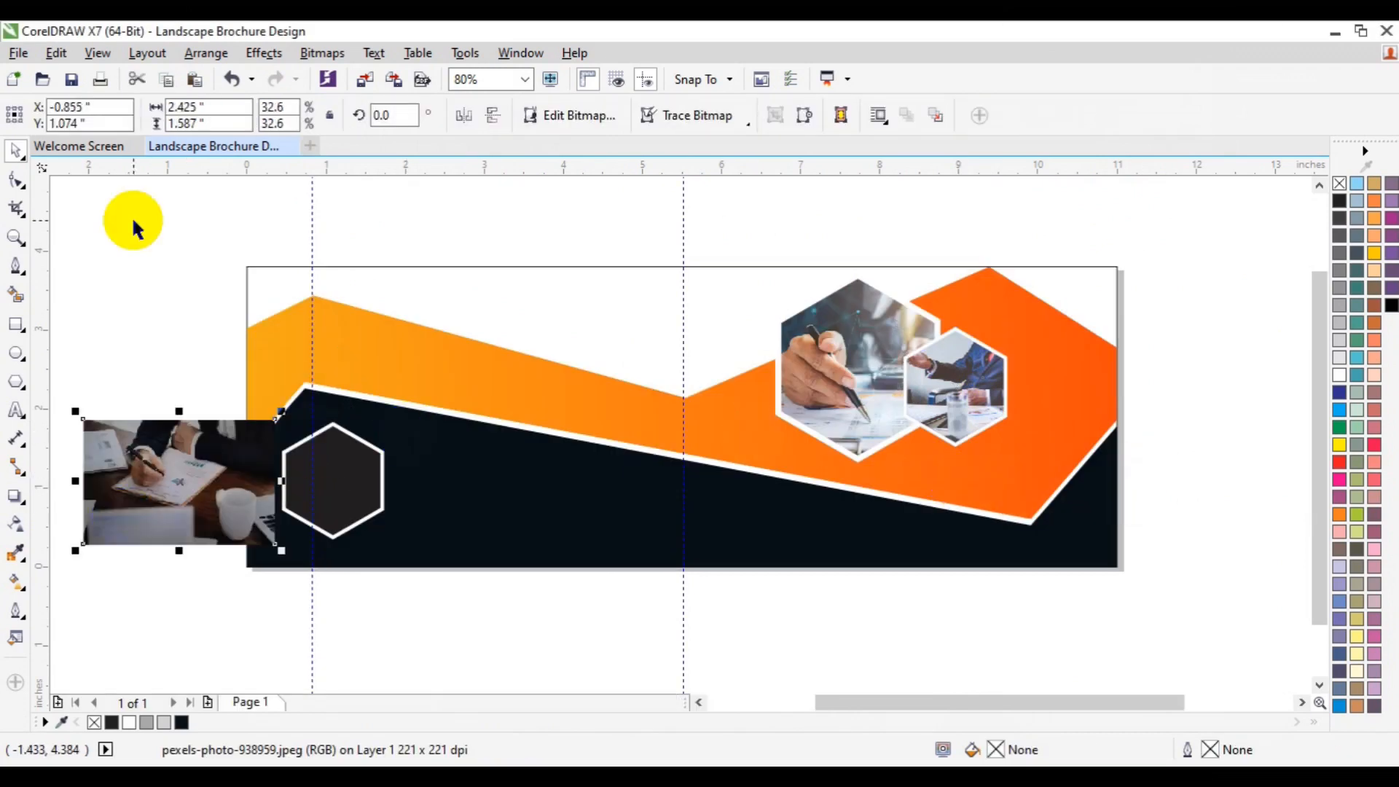
click(274, 54)
mouse_move(328, 314)
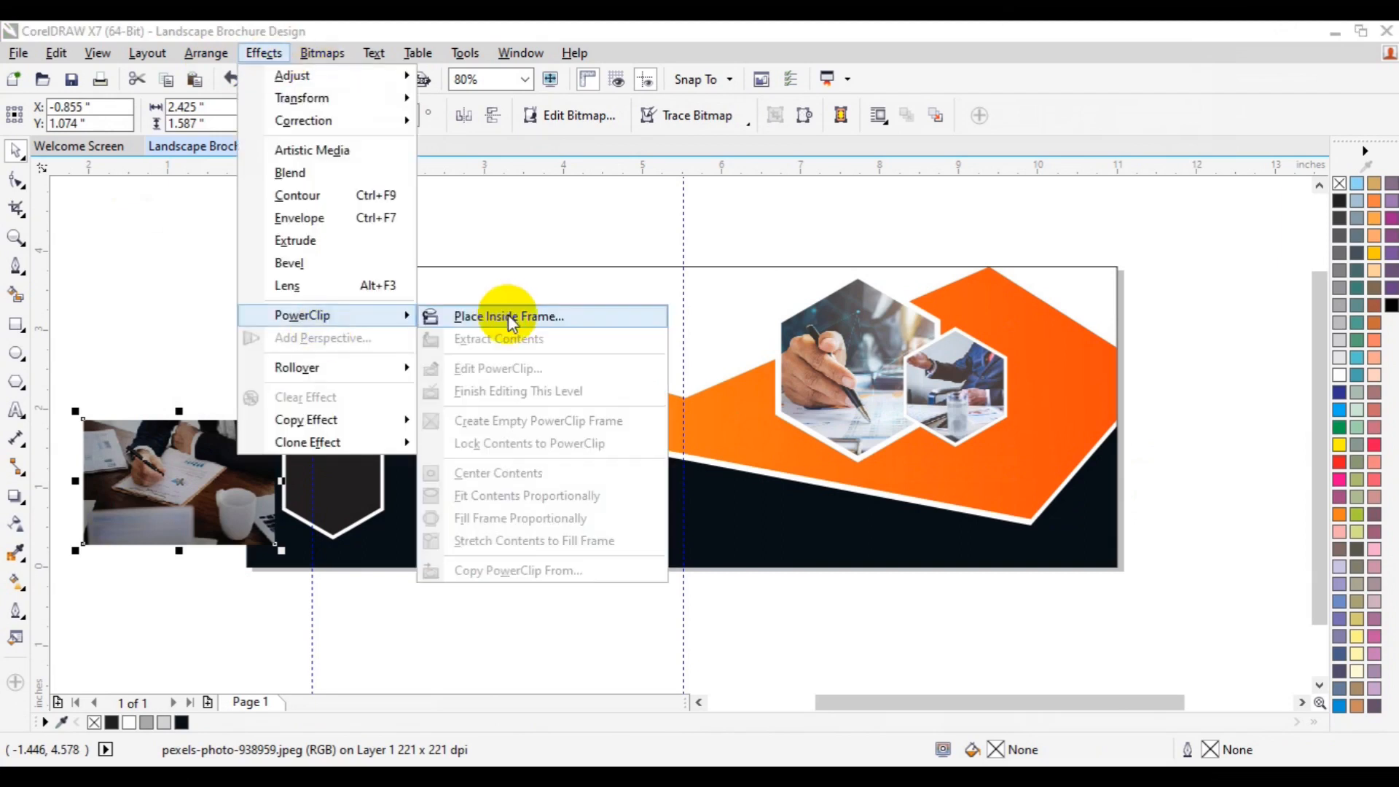
click(508, 316)
click(372, 473)
Step: Edit the left hexagon's PowerClip contents, slightly shrinking the desk photo to fit the frame
click(274, 573)
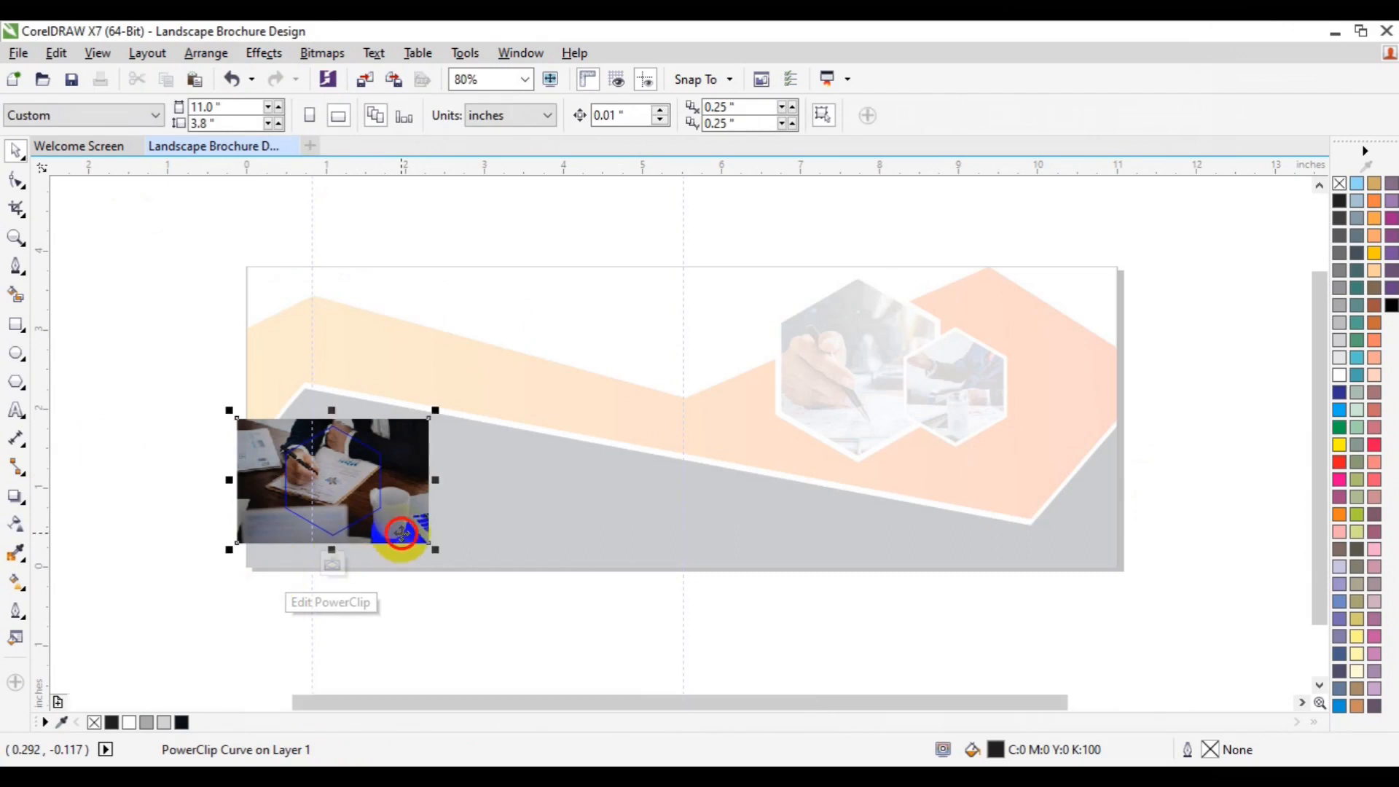
drag(437, 550, 428, 546)
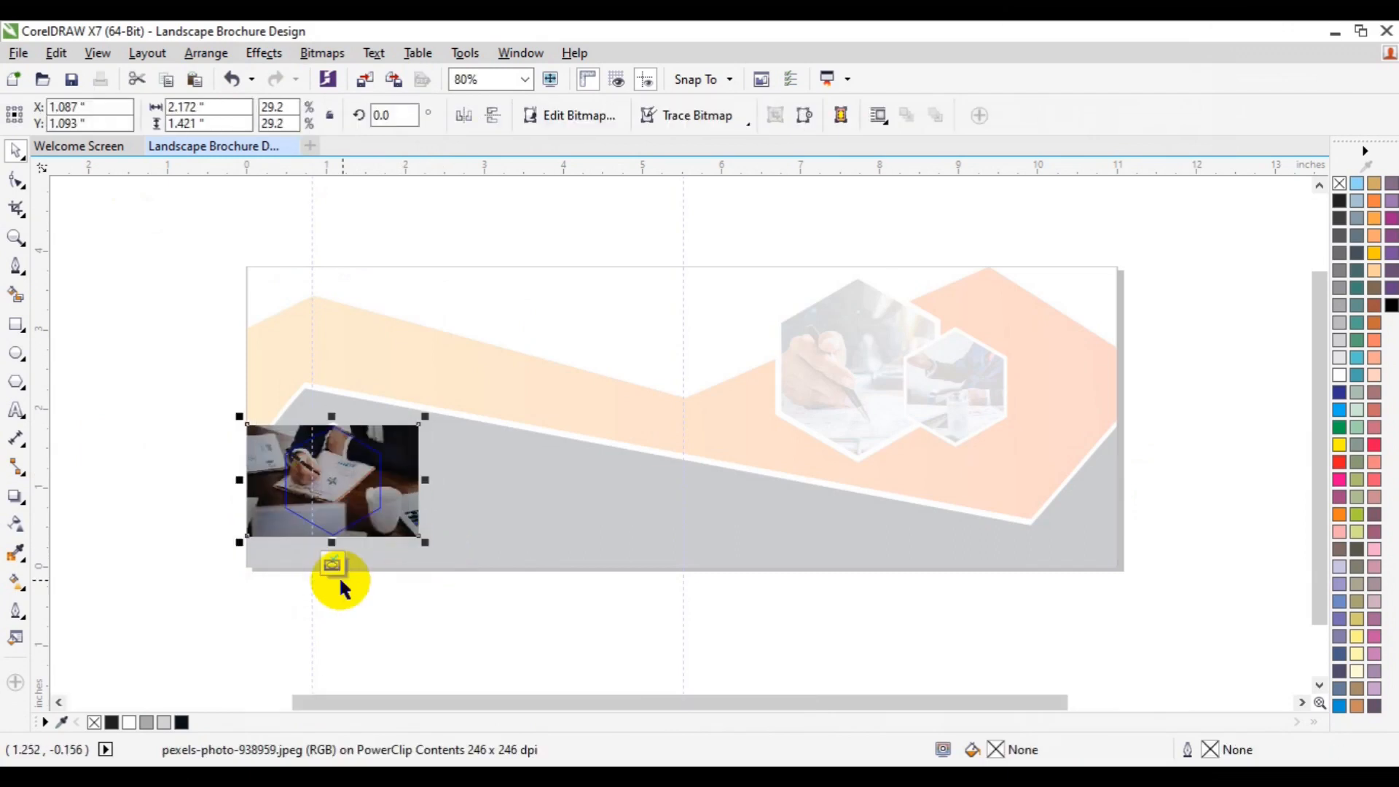
click(337, 567)
click(478, 646)
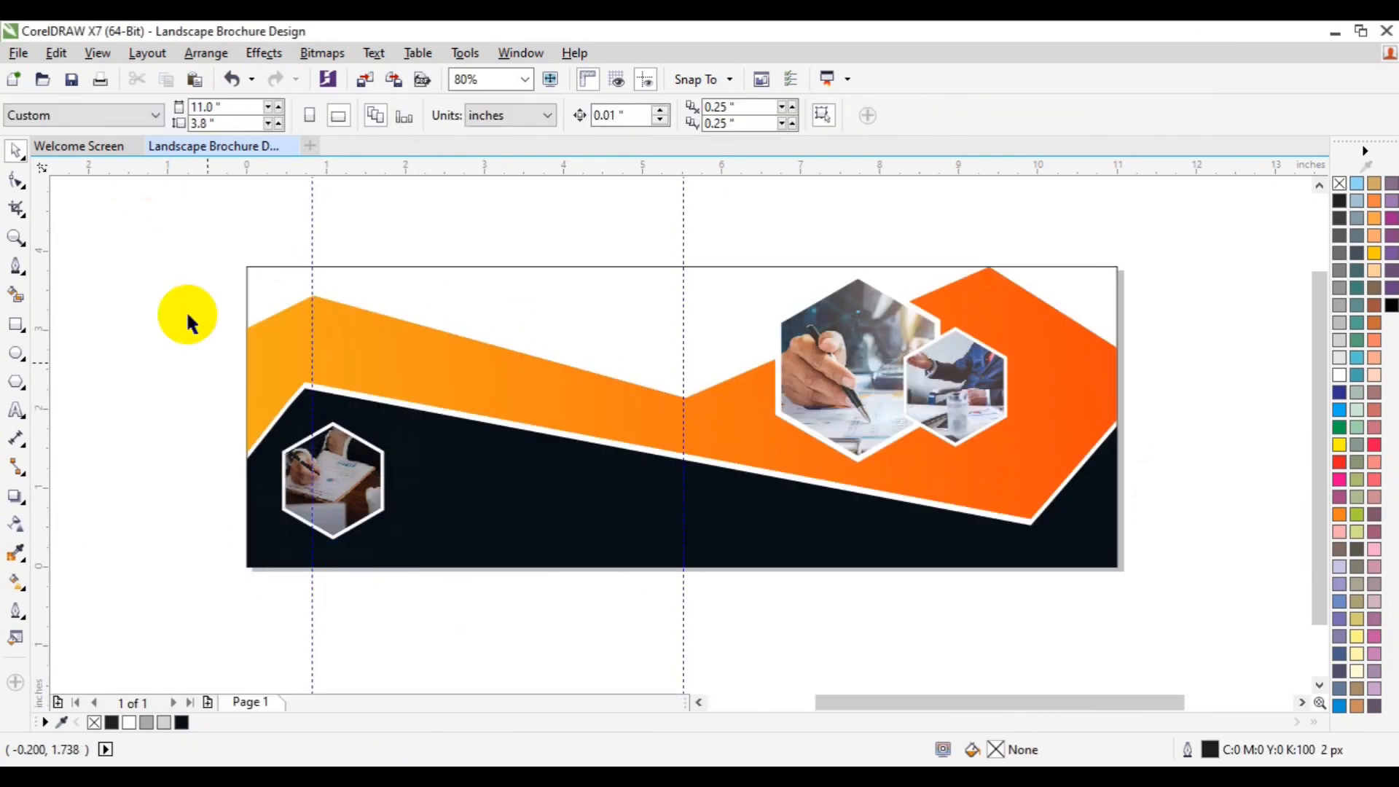
Step: Select all the design elements on the page and remove their outlines
drag(149, 182, 1164, 629)
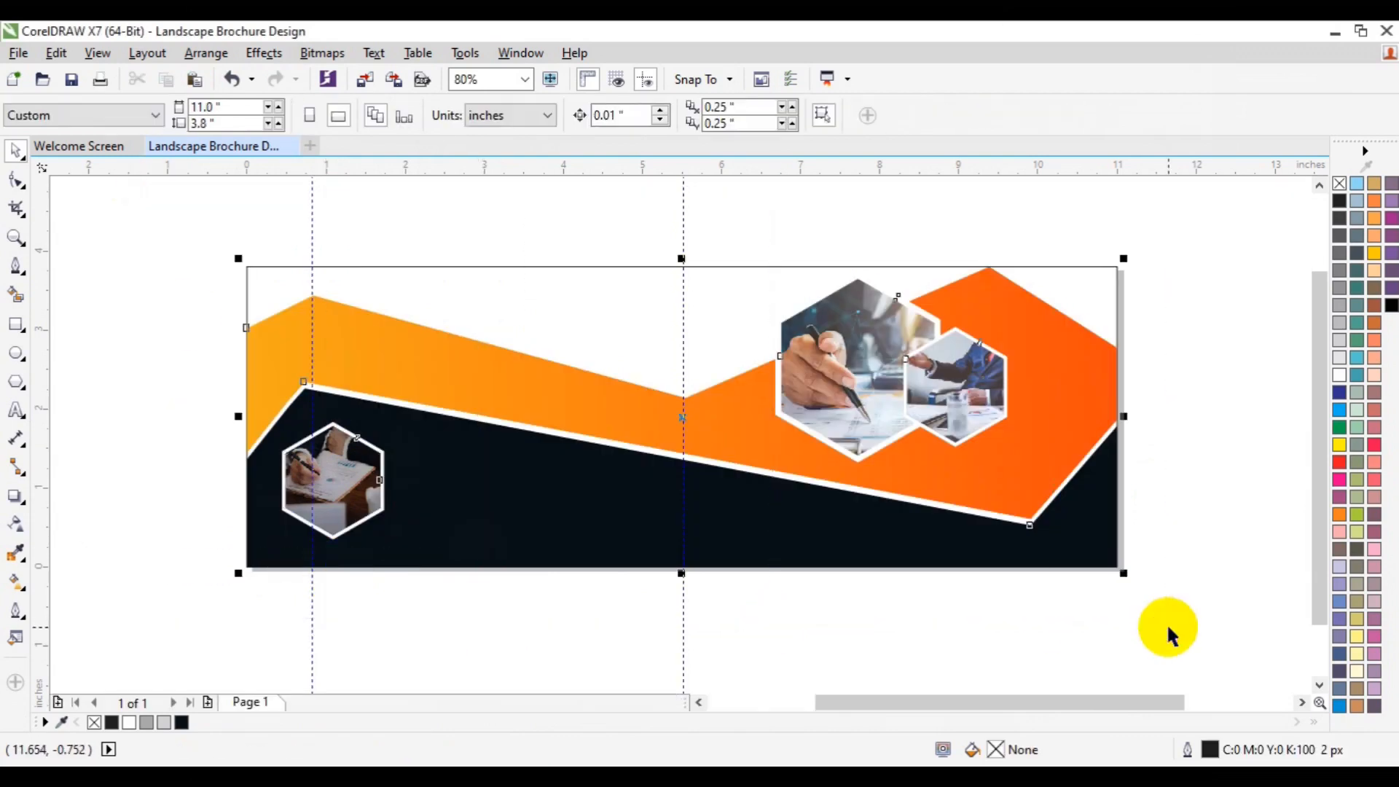
right_click(1339, 183)
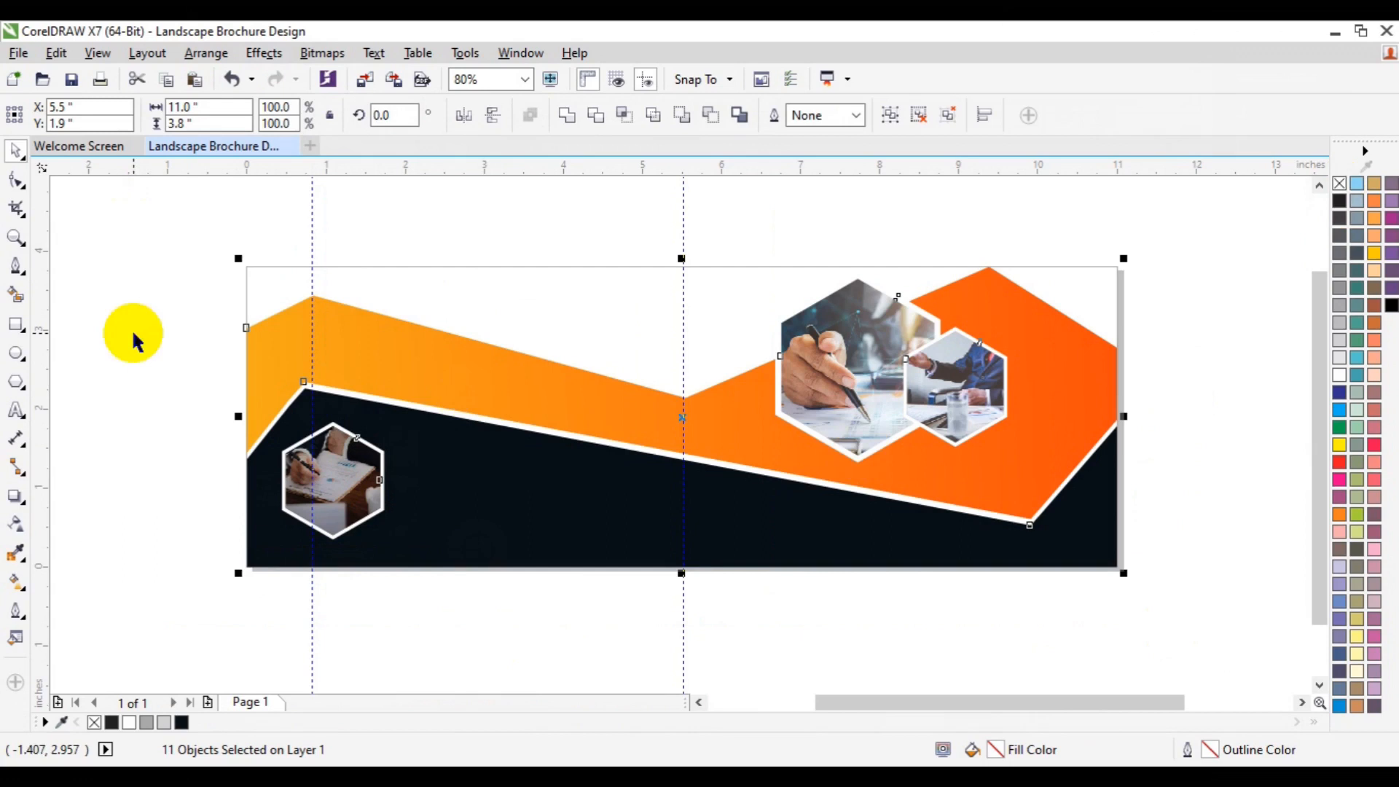
click(16, 325)
click(103, 362)
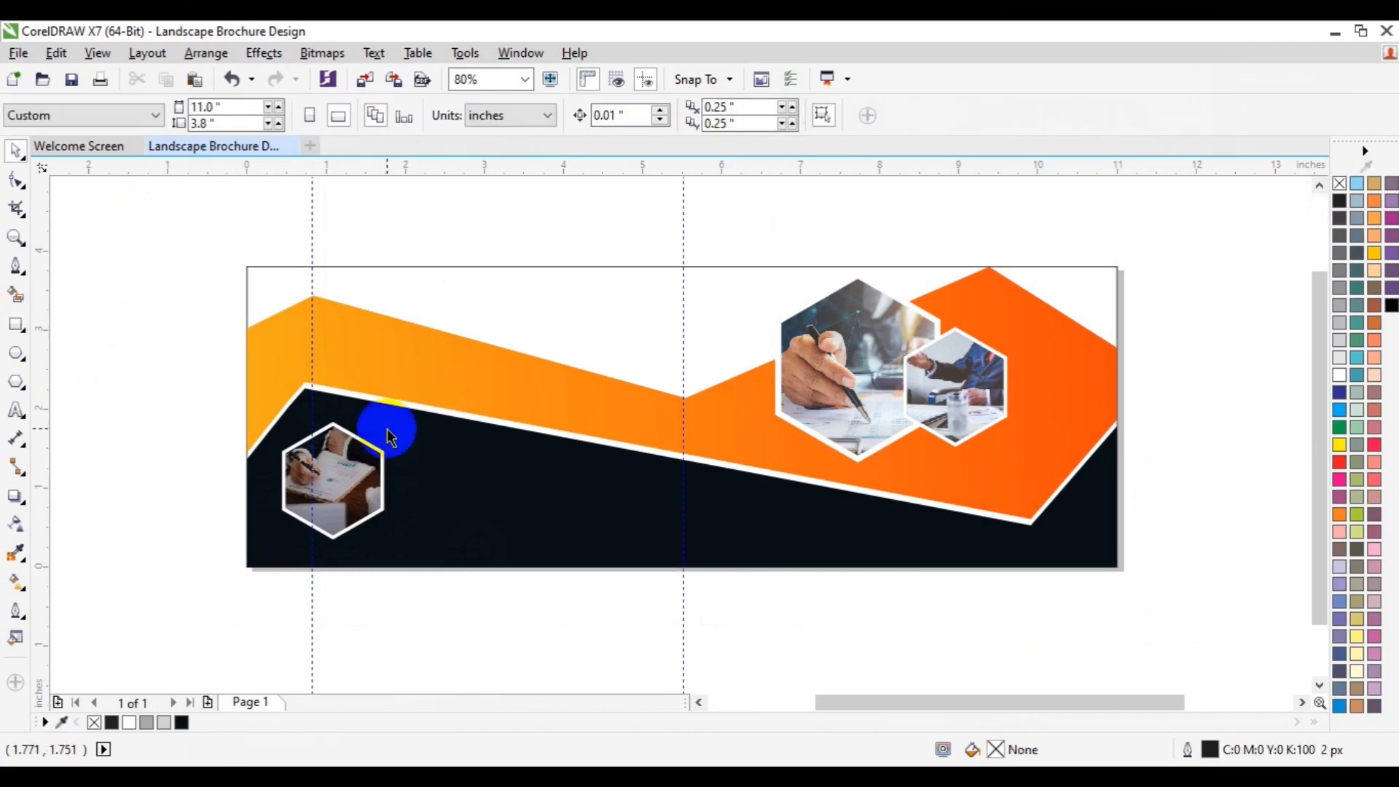
Step: Add the two-line text "EXCEL GRAPHICS AND MULTIMEDIA" on the navy band near the lower middle and select all of it
click(16, 410)
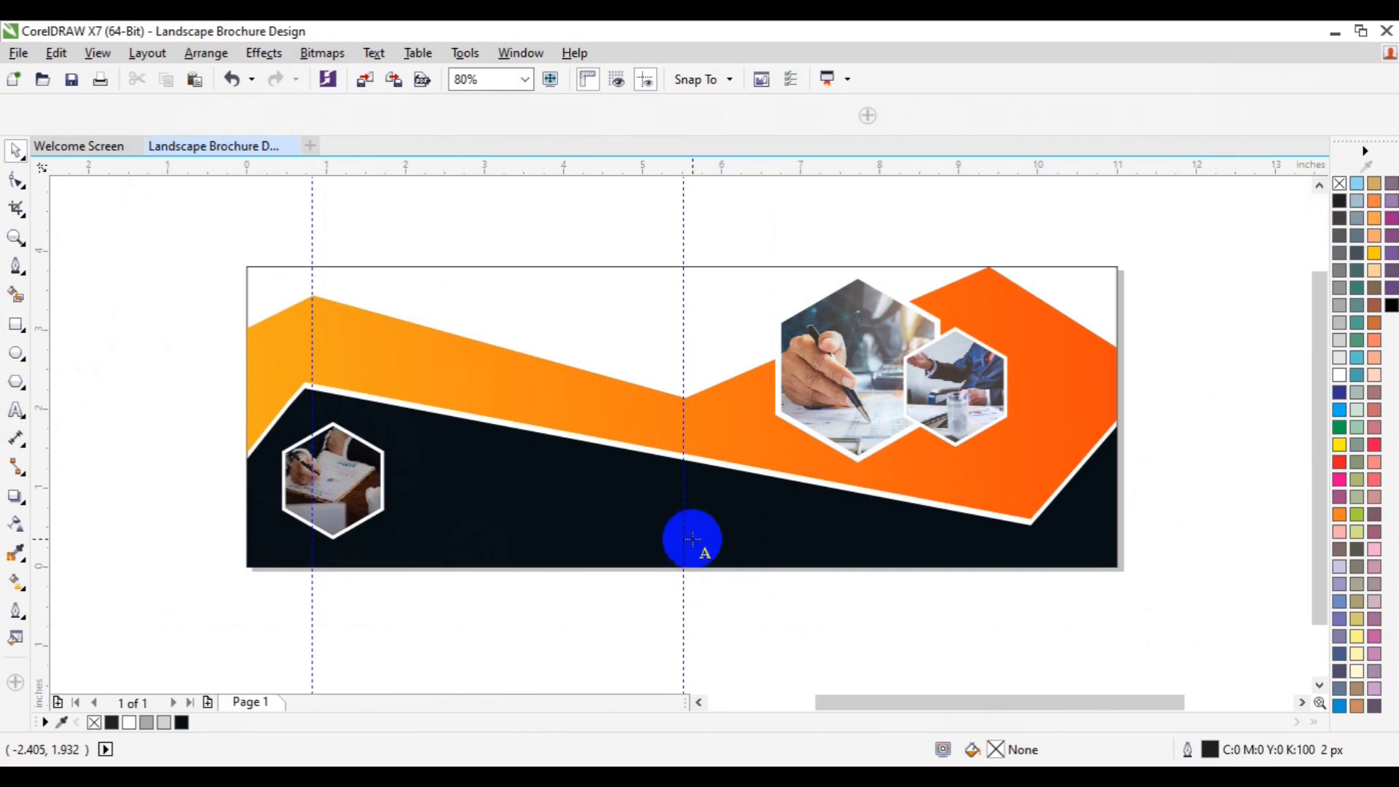
click(692, 540)
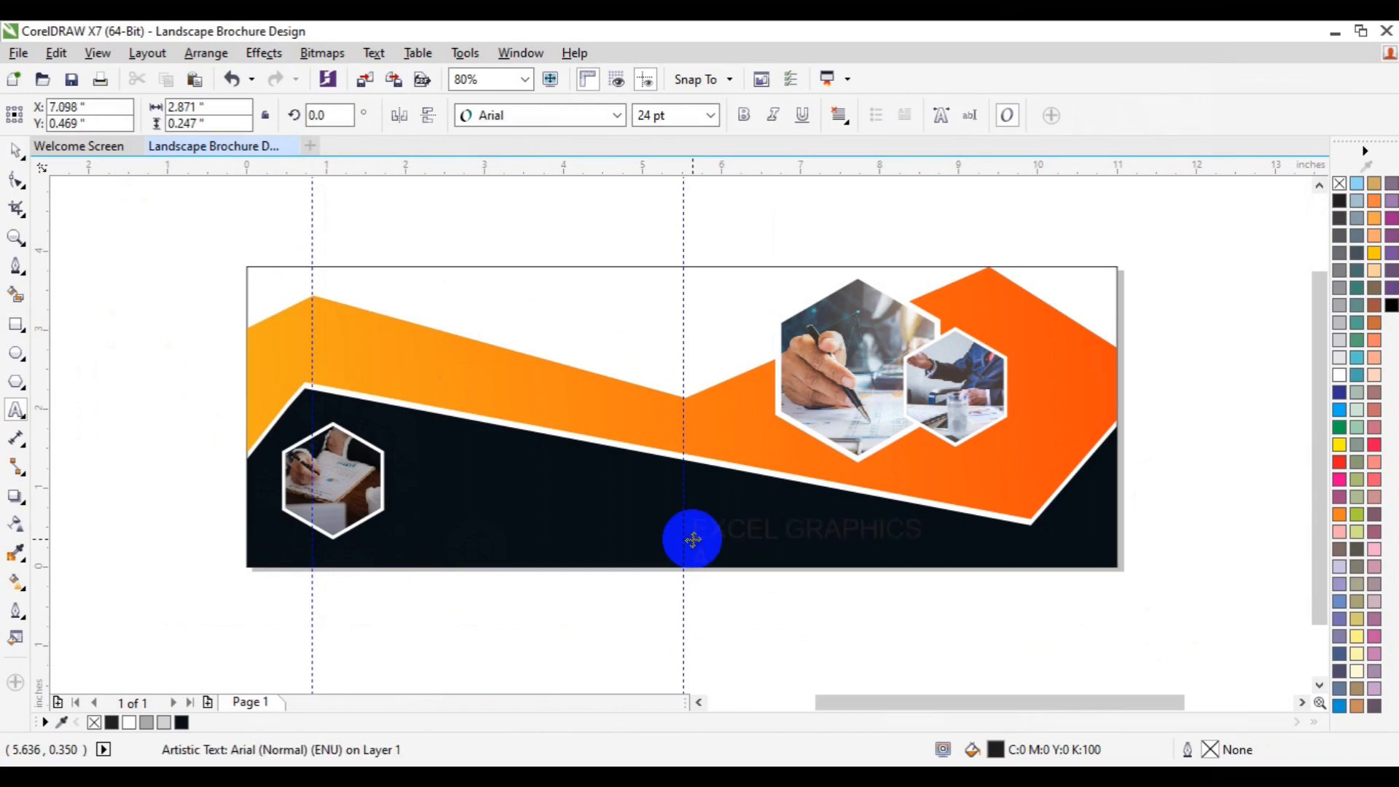
text(MULTIMEDIA)
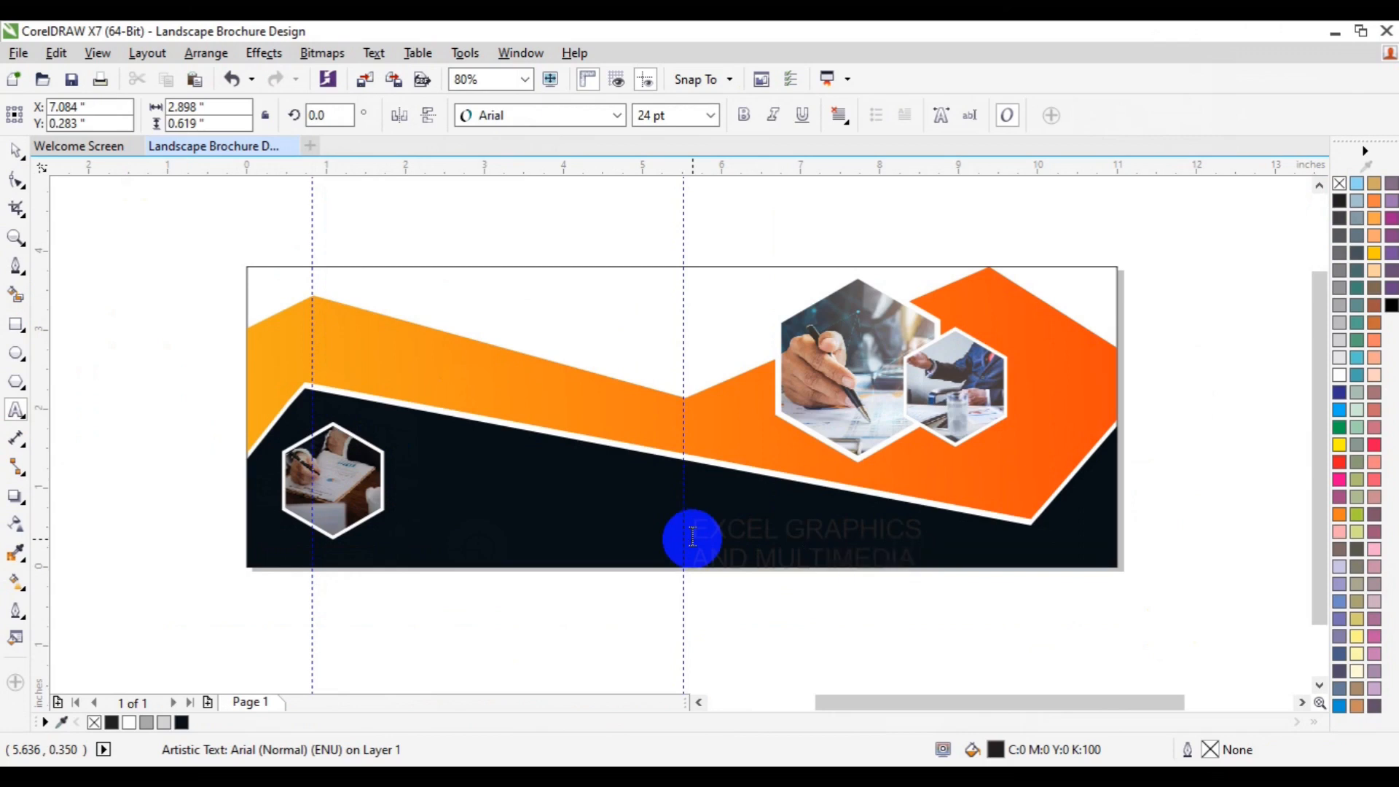
key(ctrl+a)
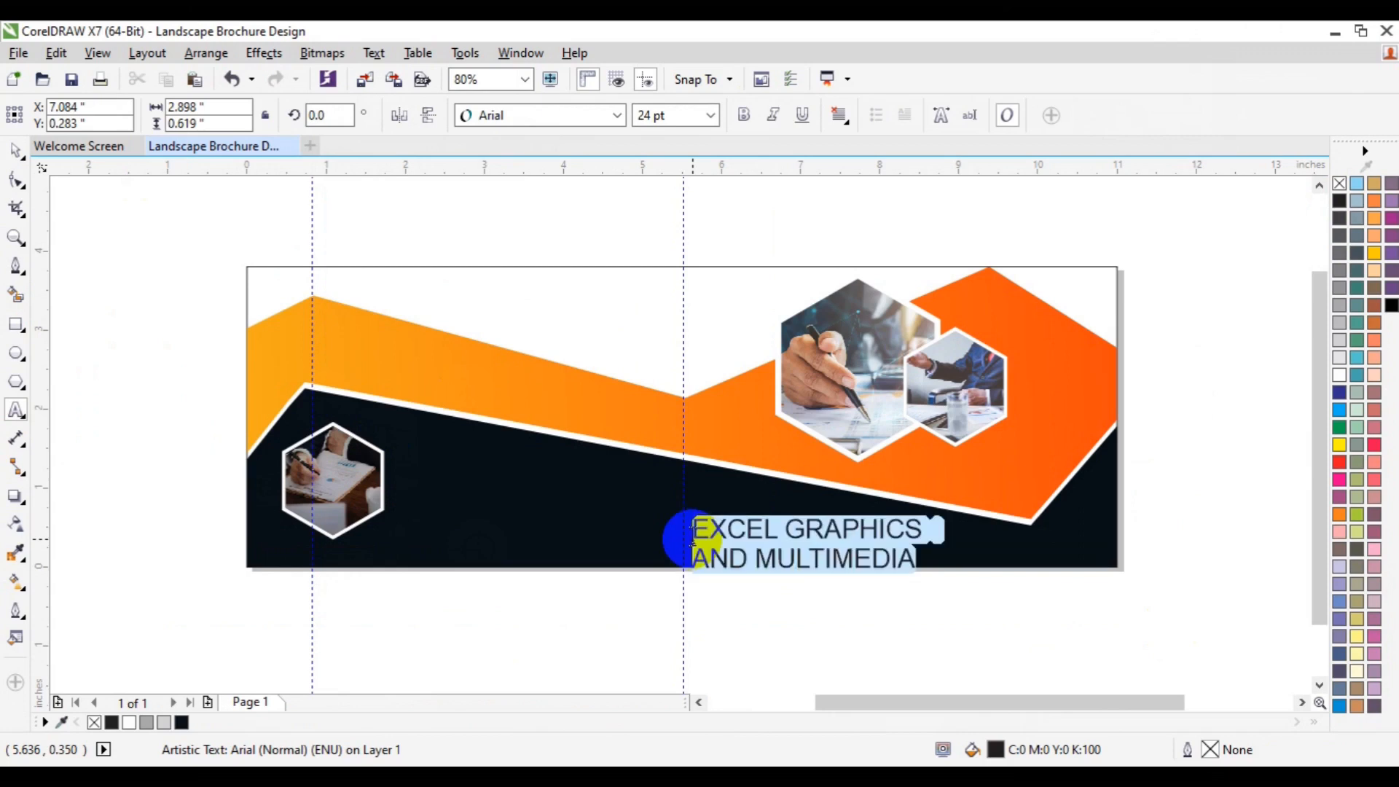
Step: Set the company text's font to Lato Heavy at 12 pt
click(617, 115)
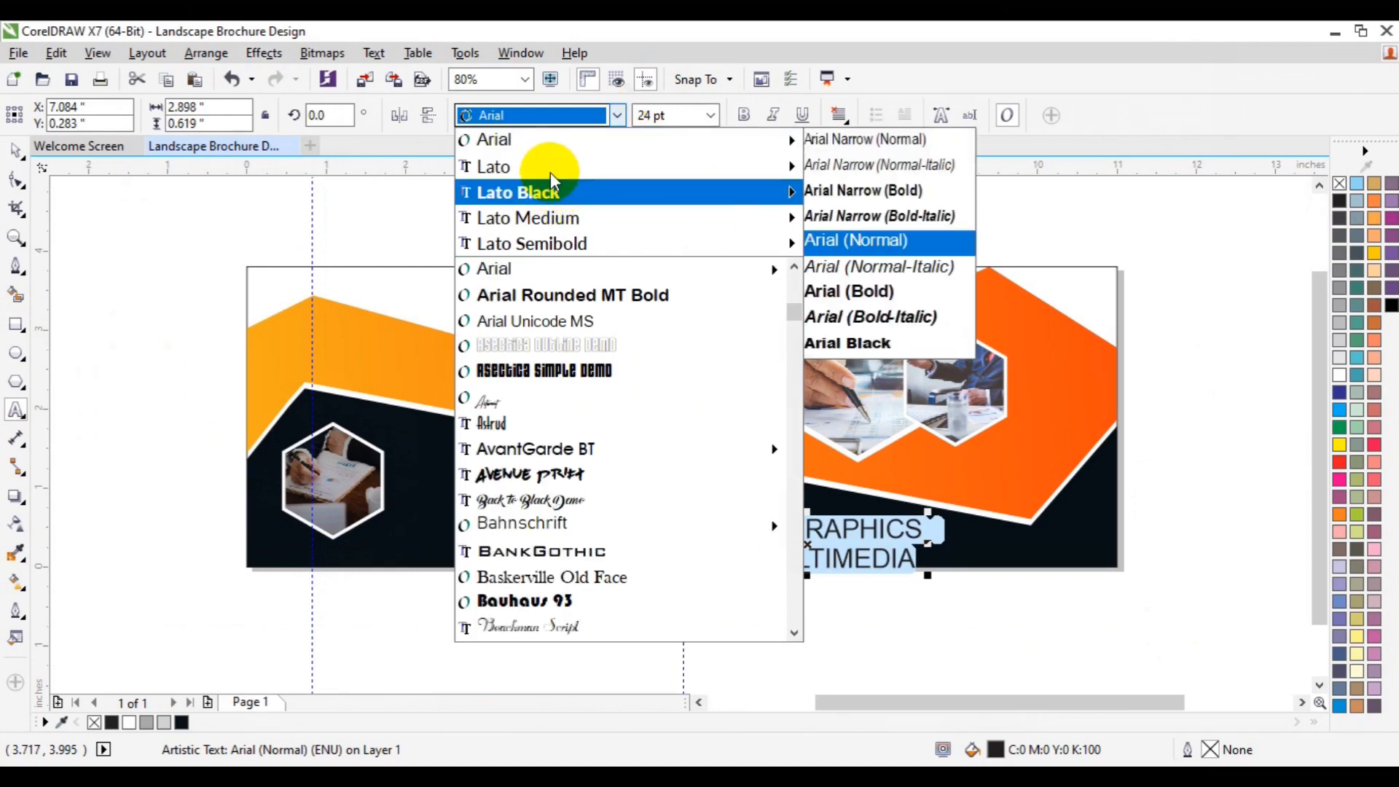
mouse_move(550, 191)
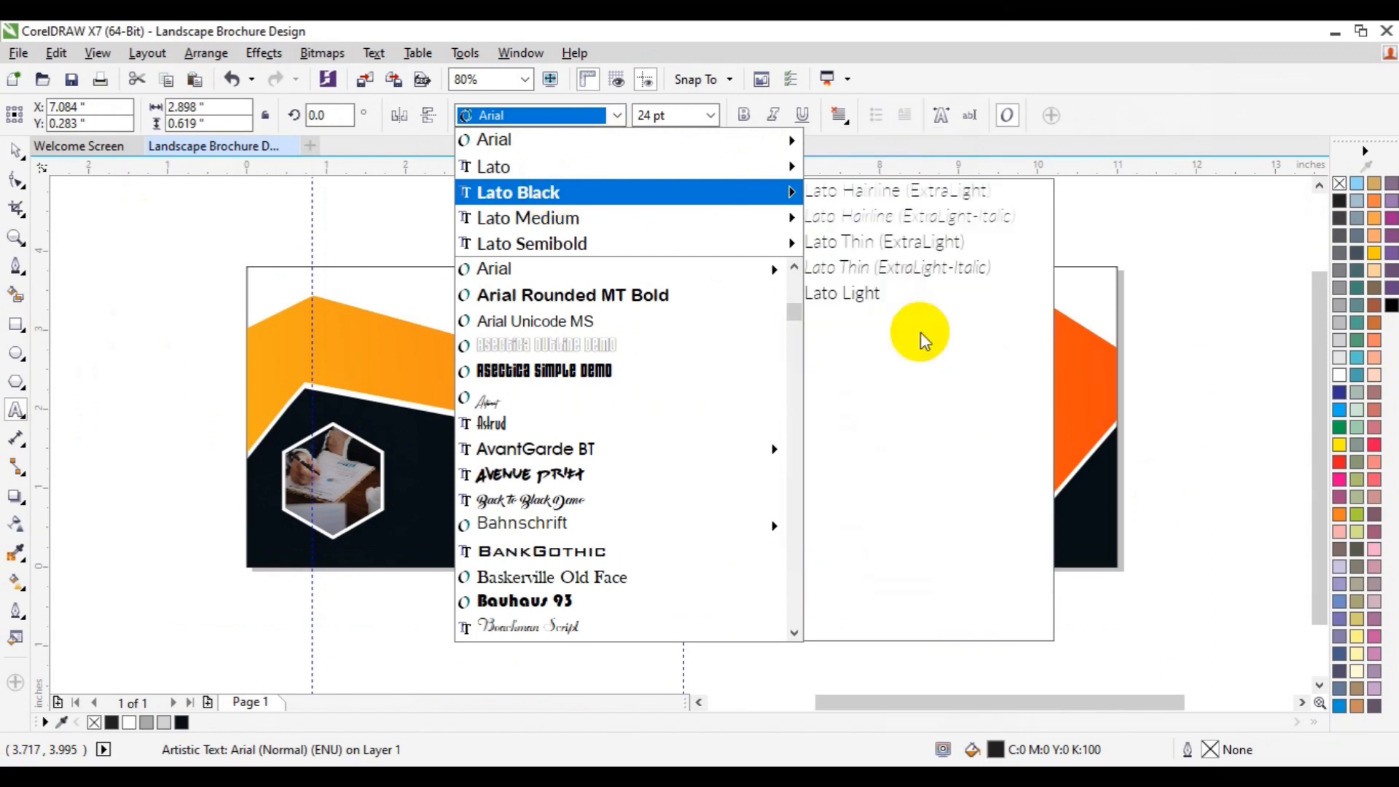
click(895, 552)
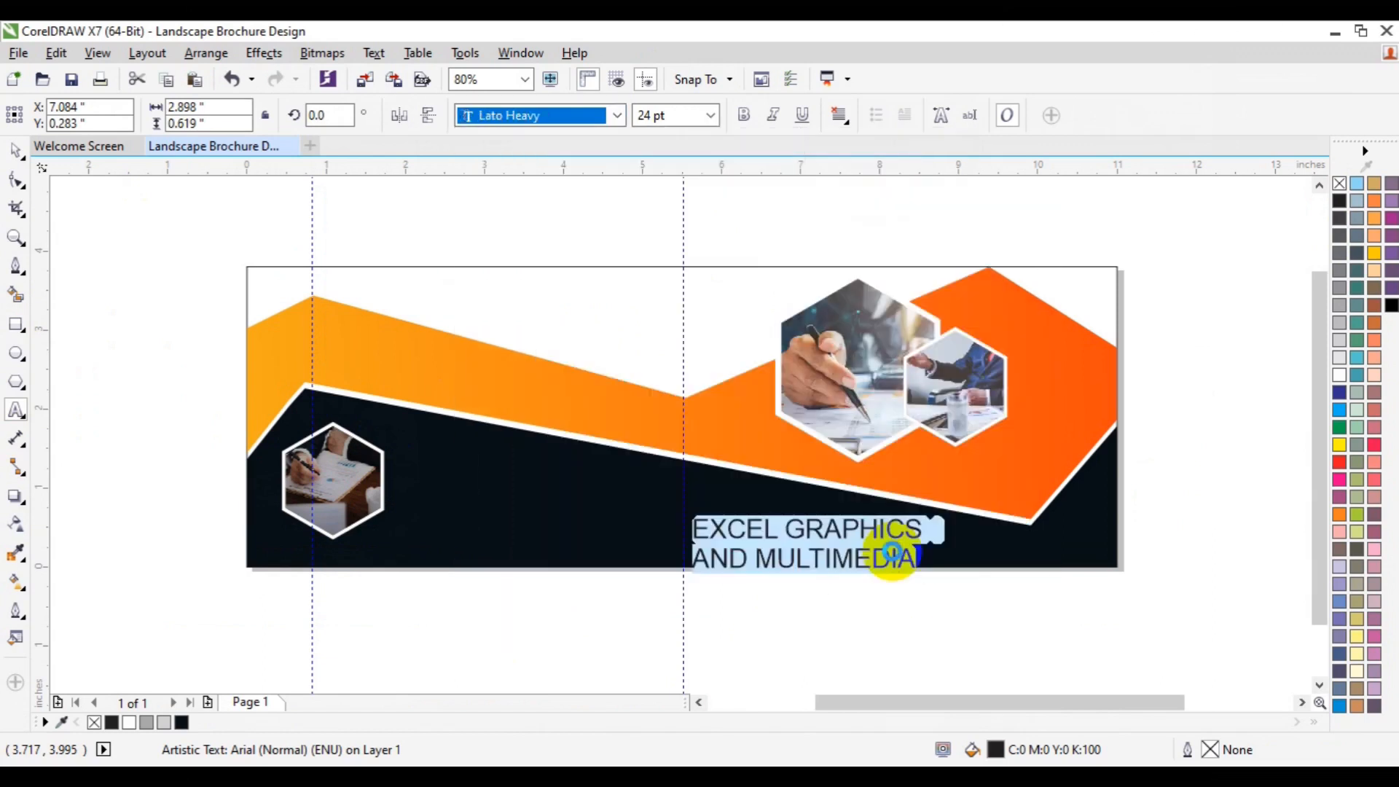
click(710, 115)
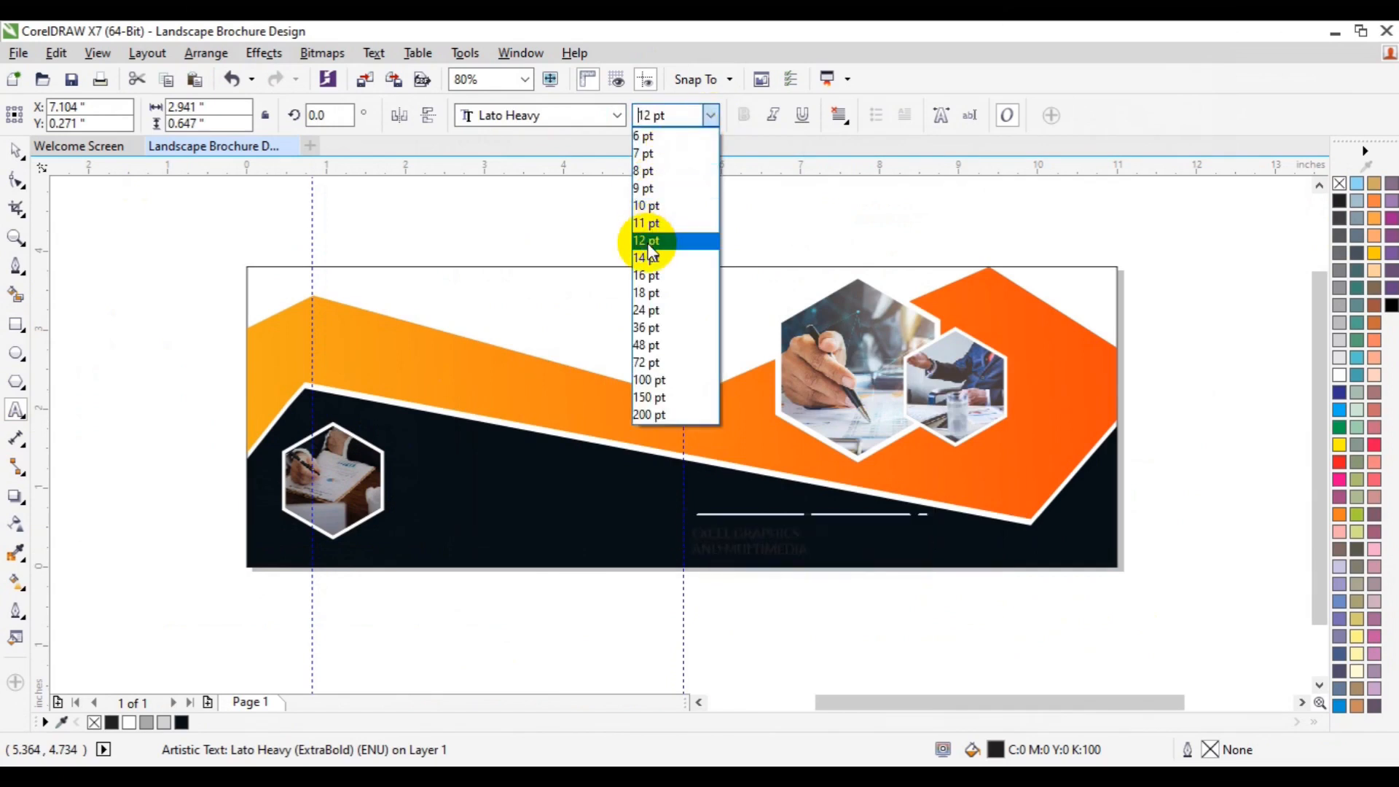
click(648, 243)
click(667, 456)
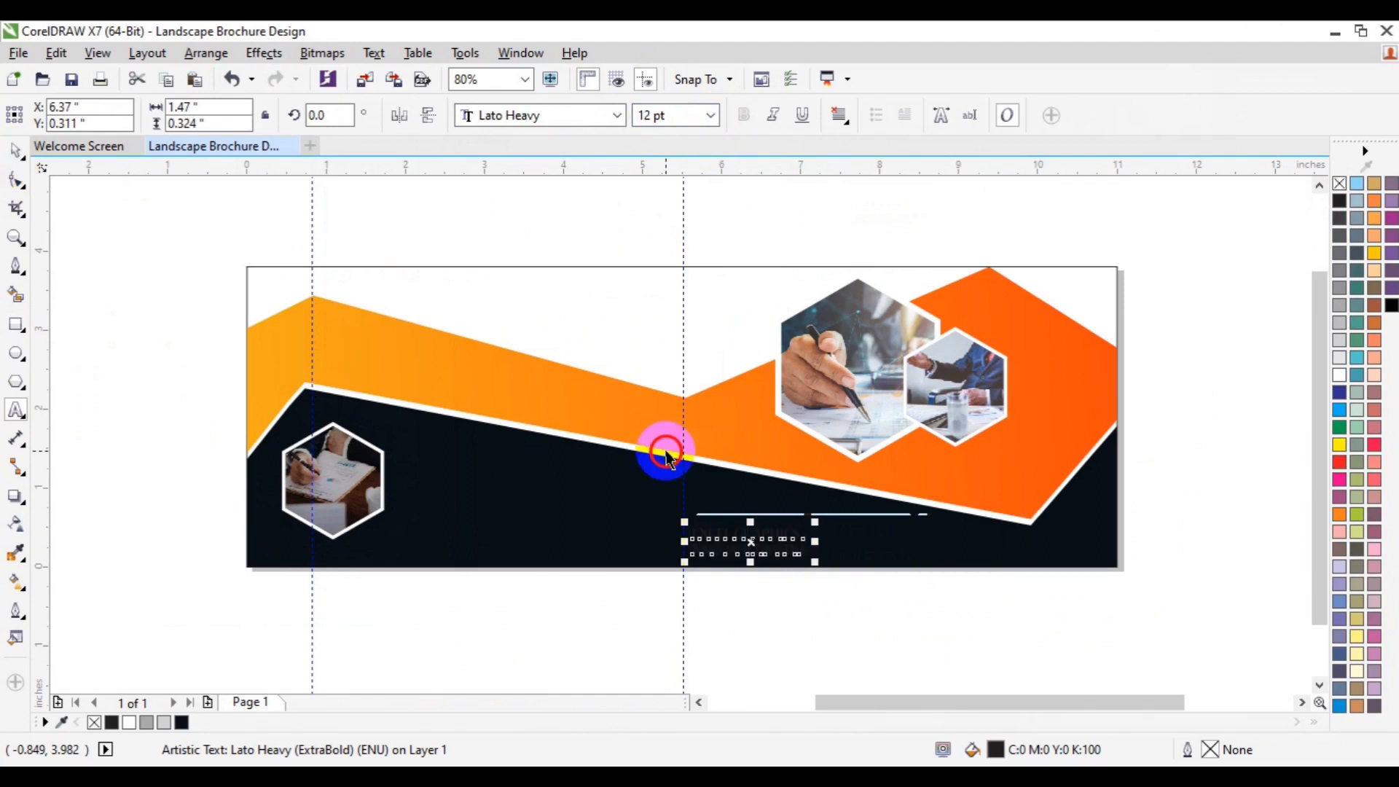
Step: Nudge the company text slightly up and fill it with the orange sampled from the left band
drag(747, 539, 753, 528)
click(14, 557)
click(748, 530)
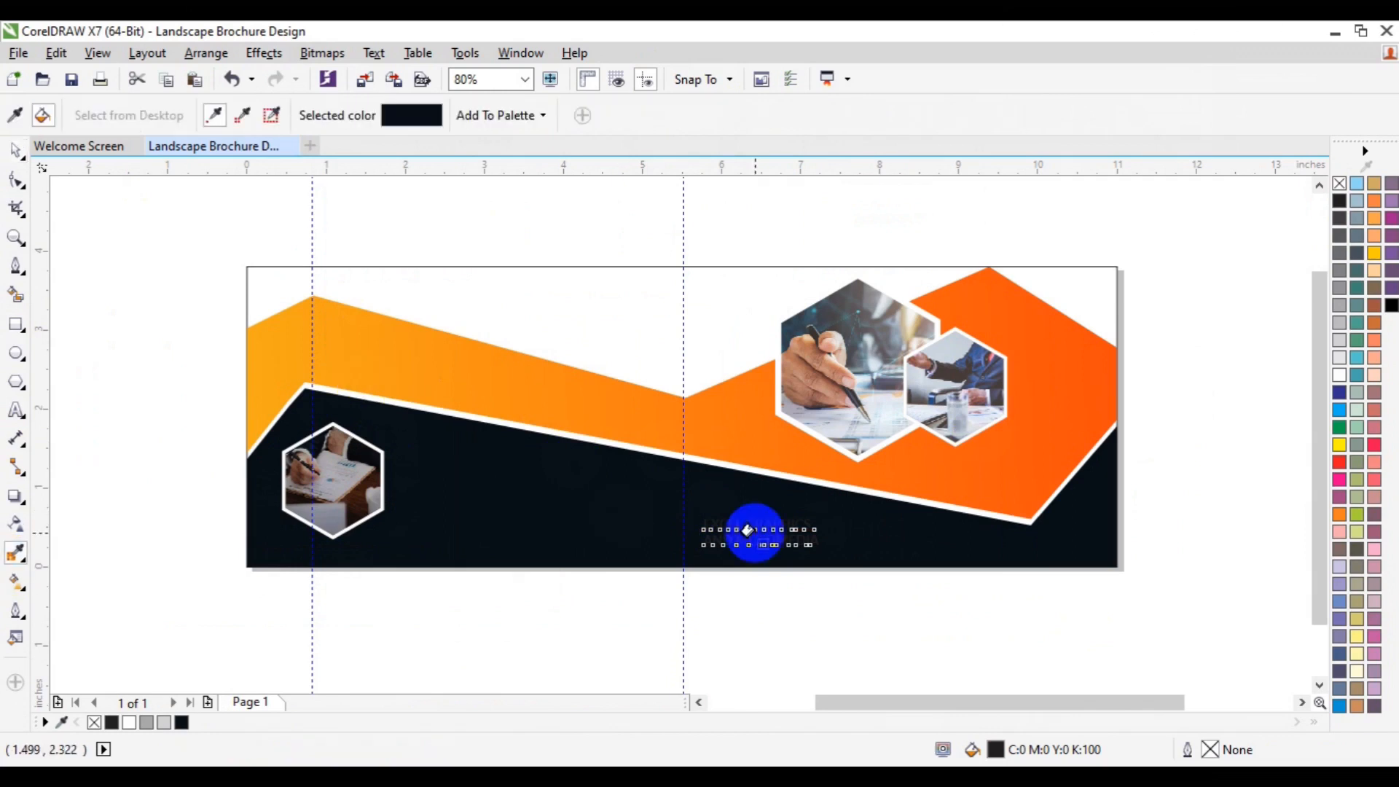
key(space)
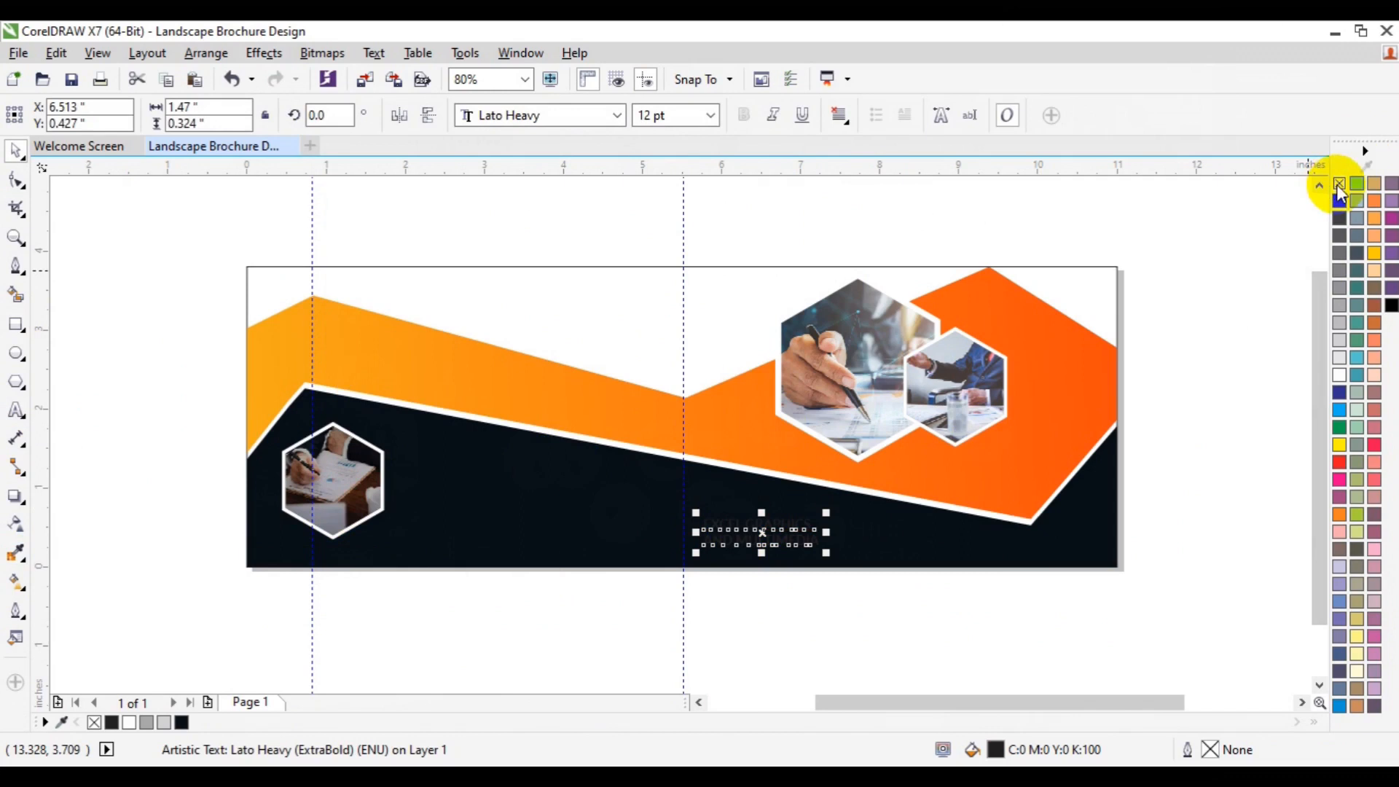
click(15, 553)
click(265, 374)
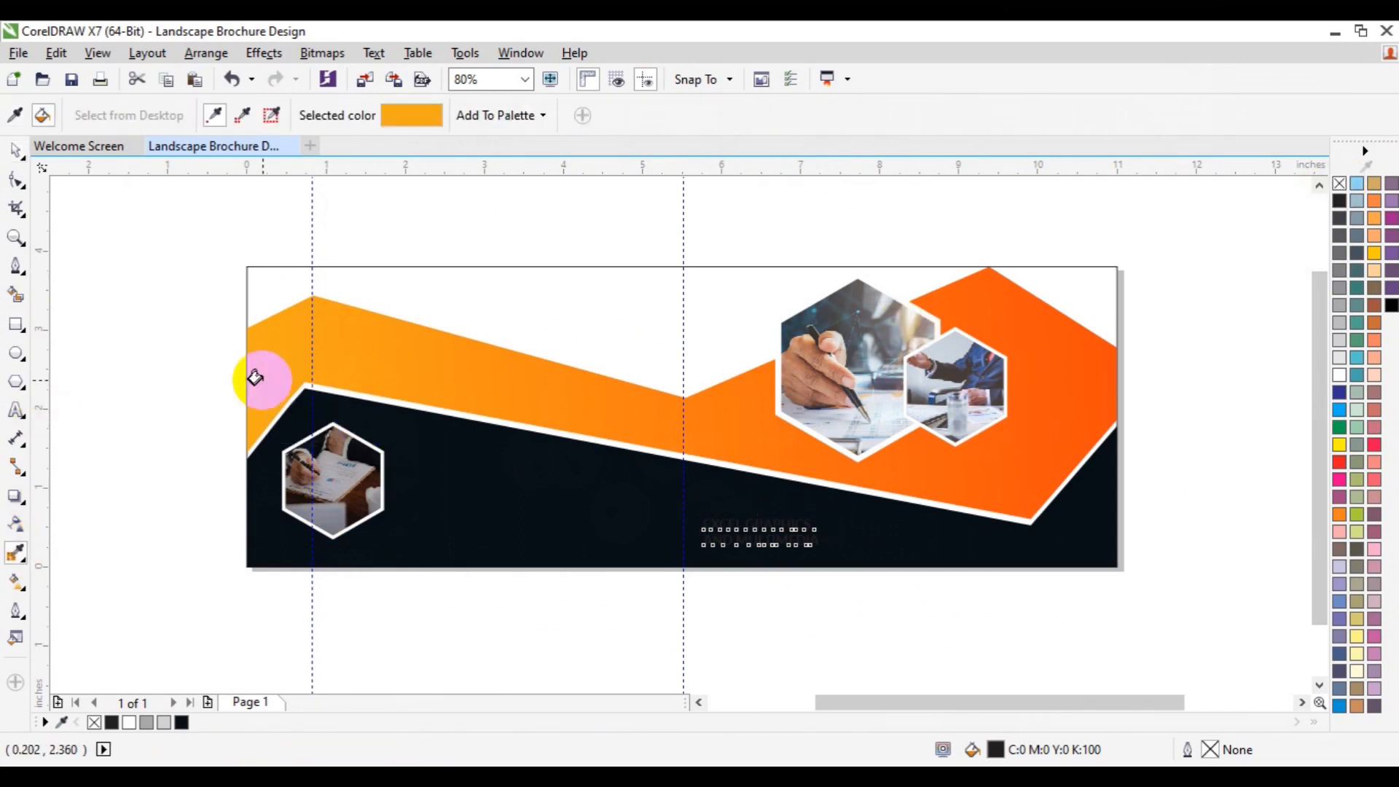
click(742, 535)
key(ctrl+z)
key(space)
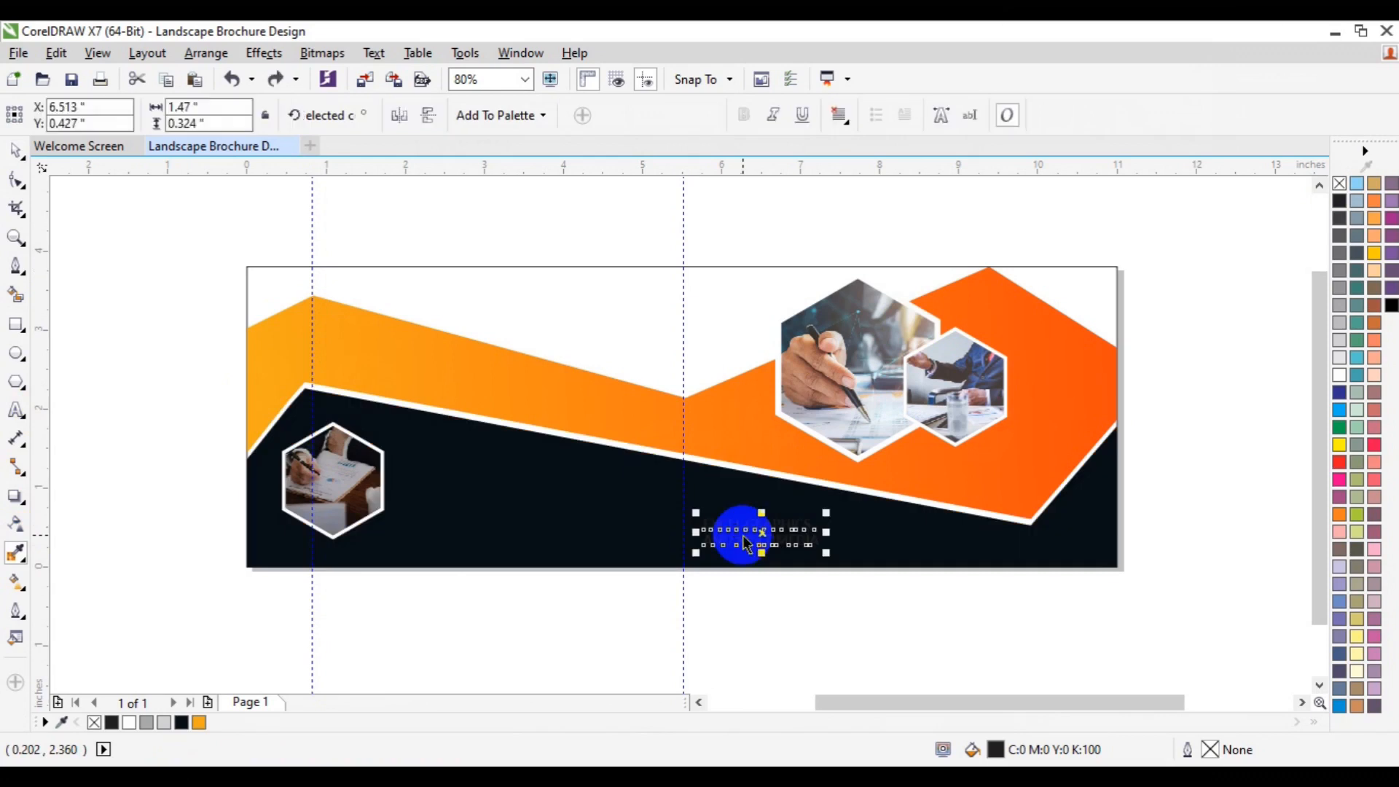
click(203, 722)
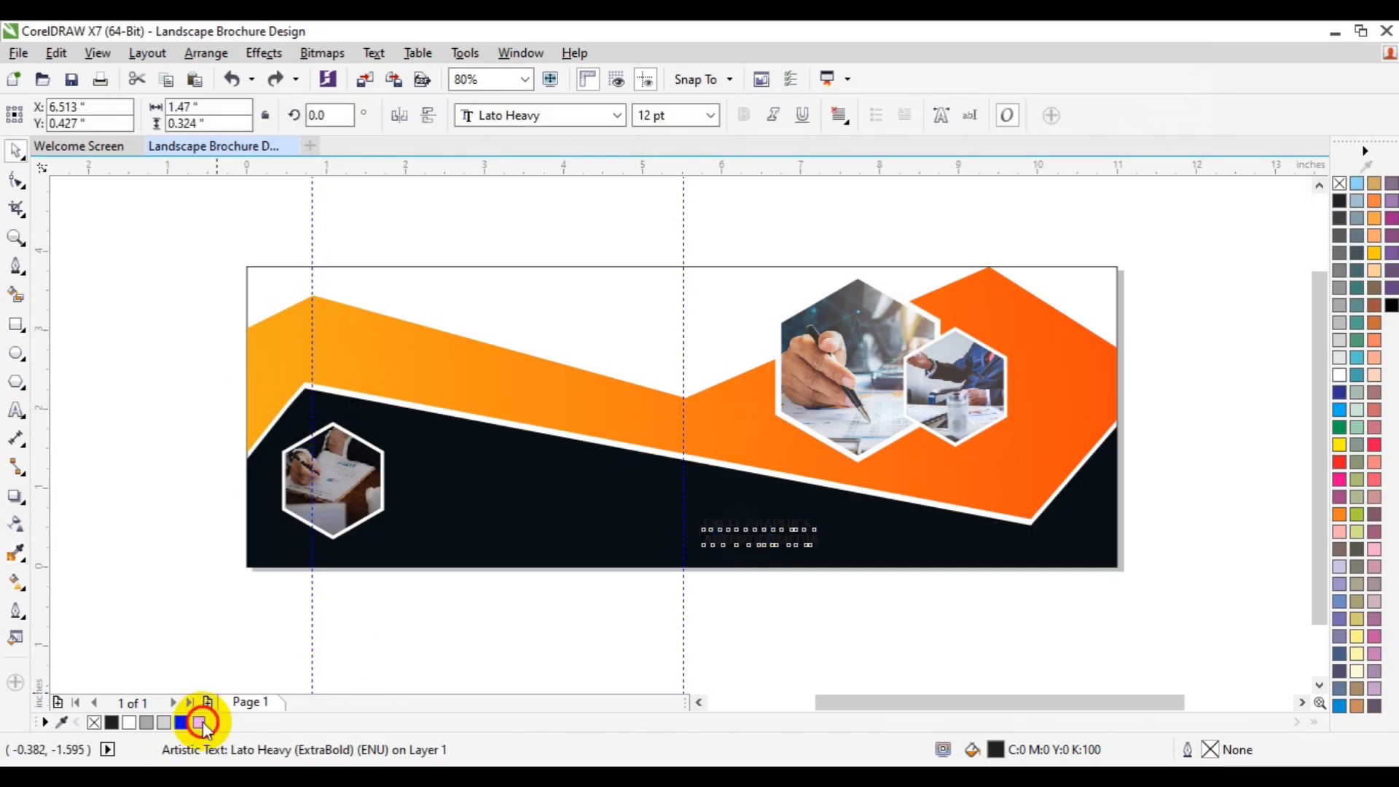
click(496, 659)
Step: Save the document and set the company text size to 14 pt
key(ctrl+s)
click(749, 545)
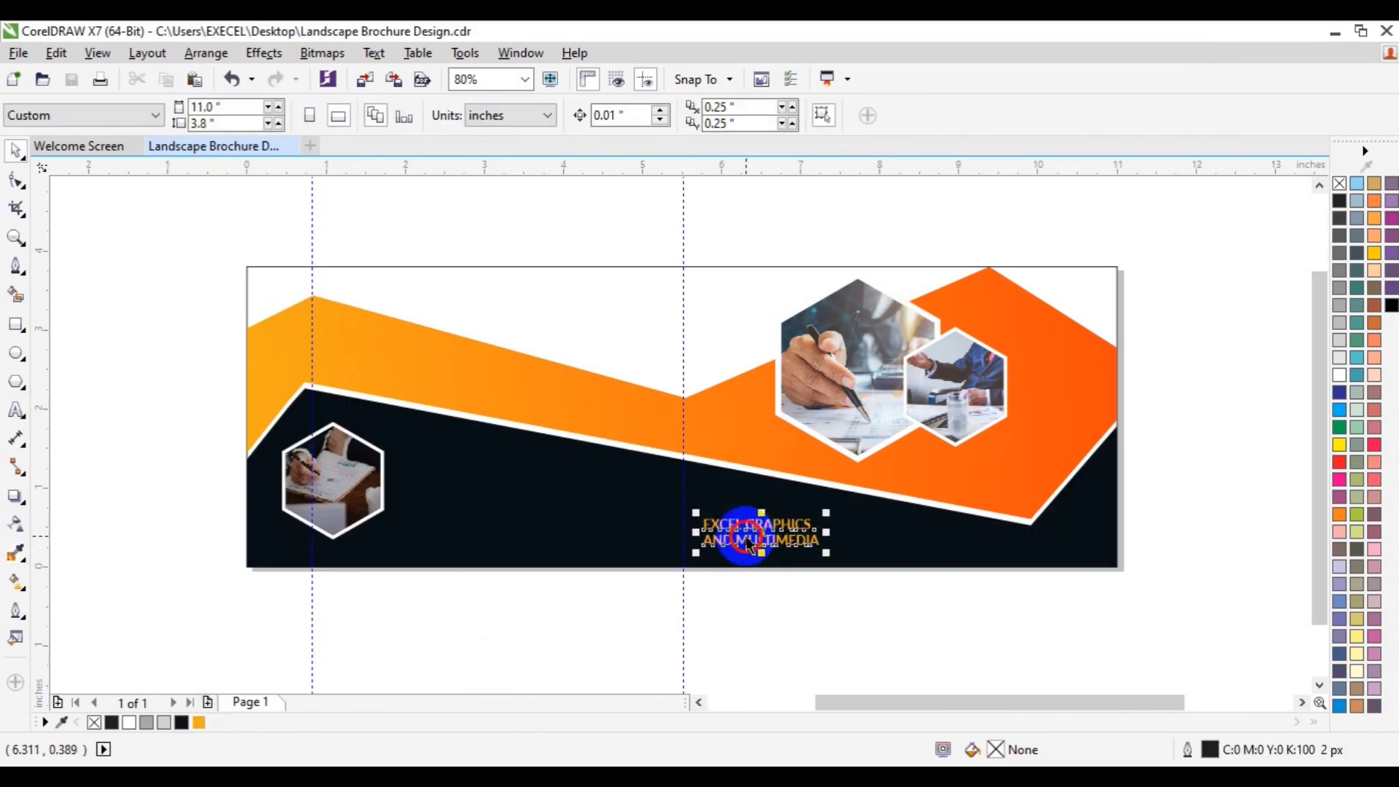
double_click(649, 115)
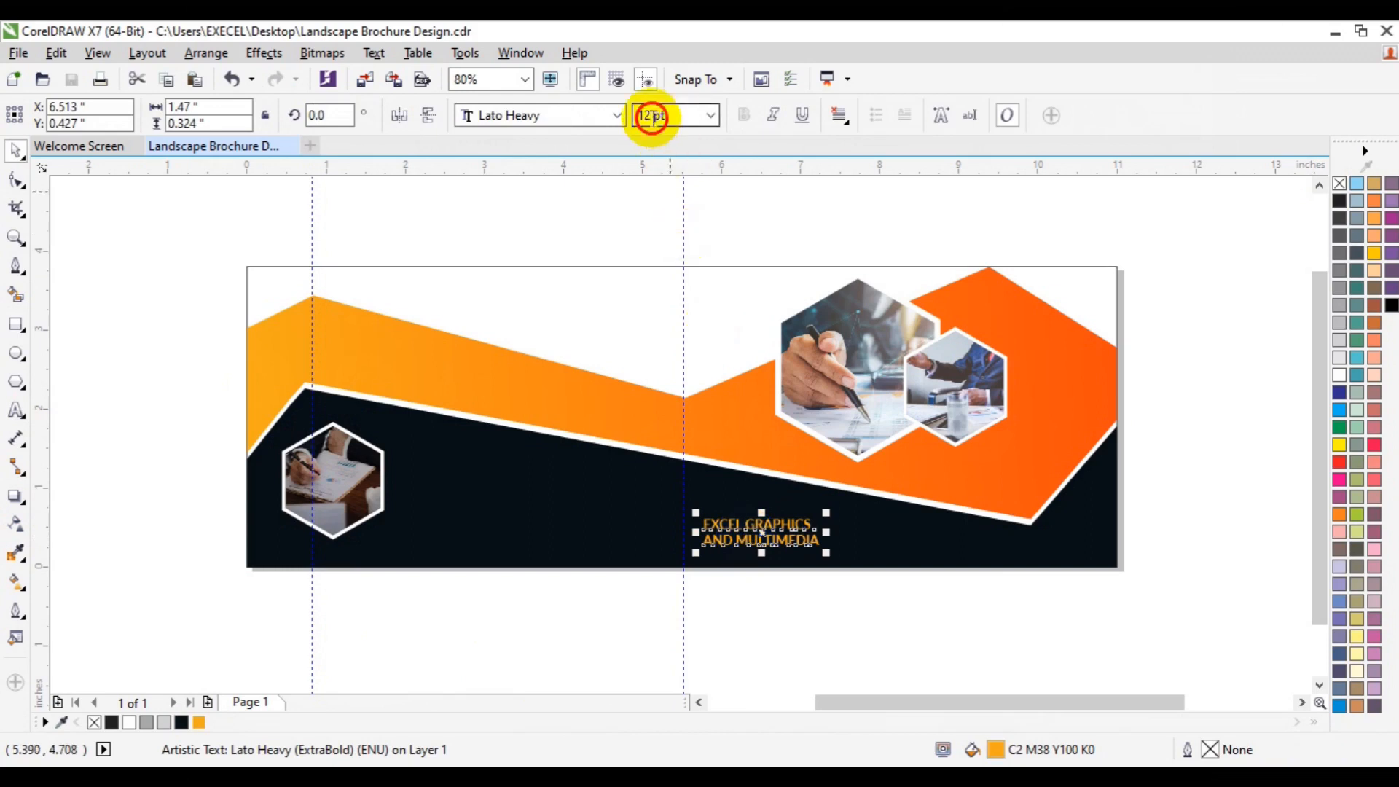
text(14)
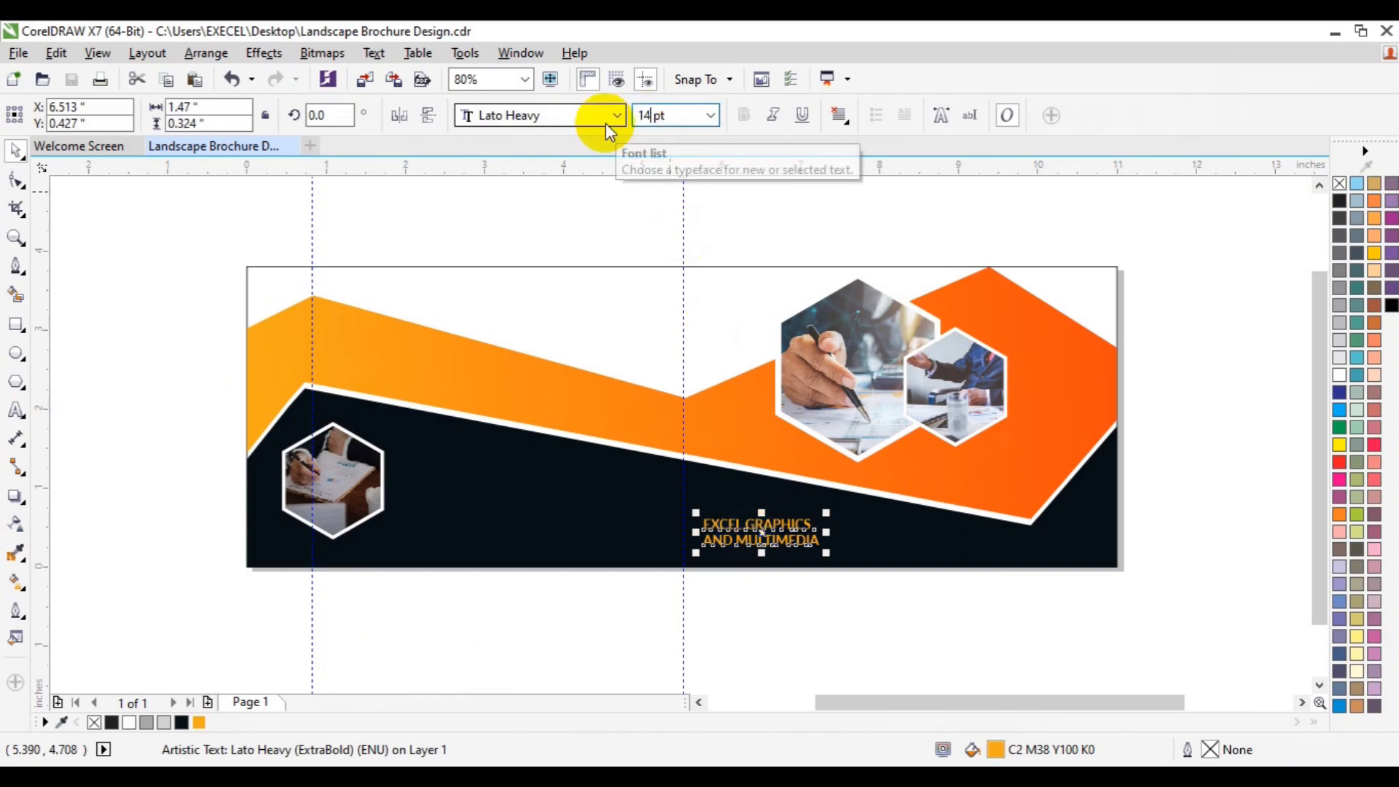
key(Return)
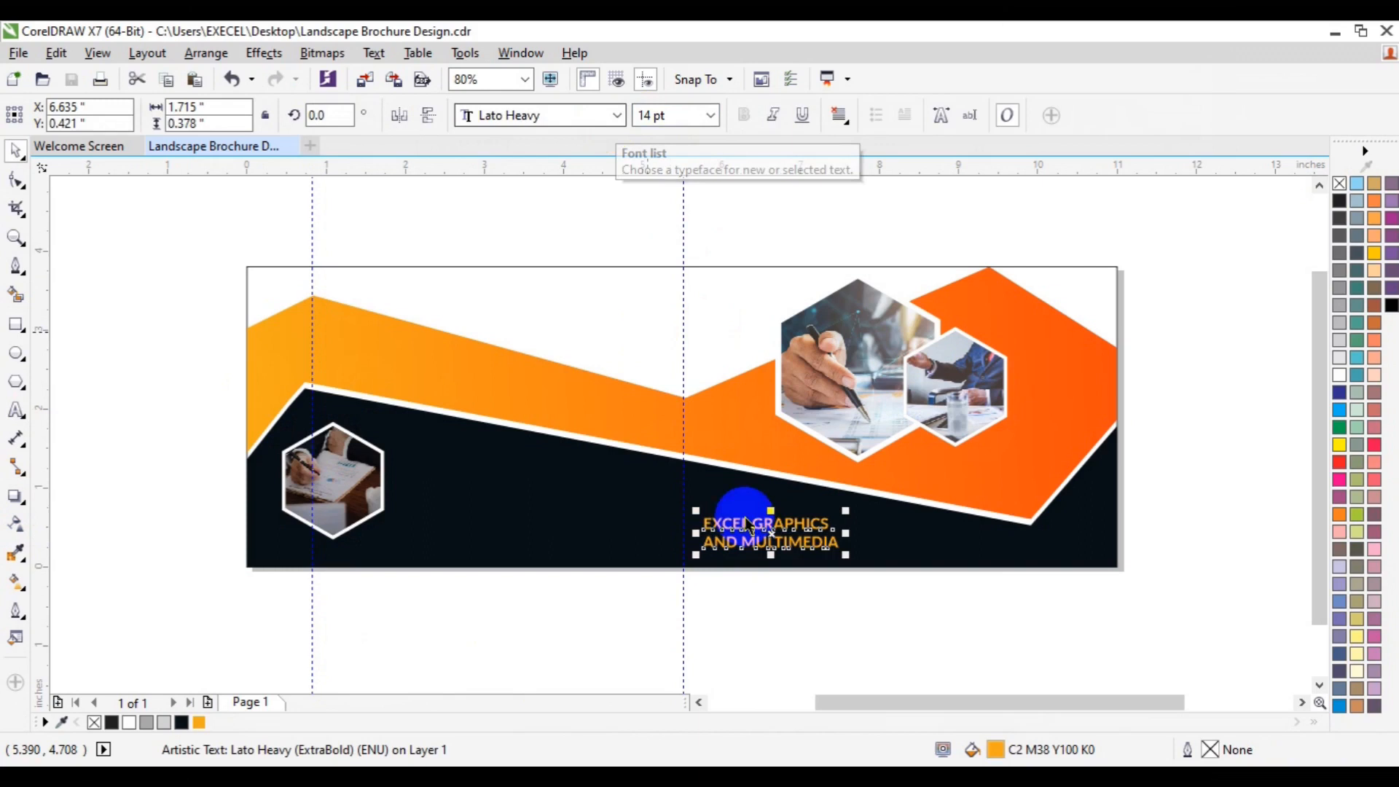
Step: Draw a thin bar about 0.91 x 0.07 in under the text, remove its outline and fill it with the sampled red-orange
click(16, 324)
drag(702, 548, 777, 555)
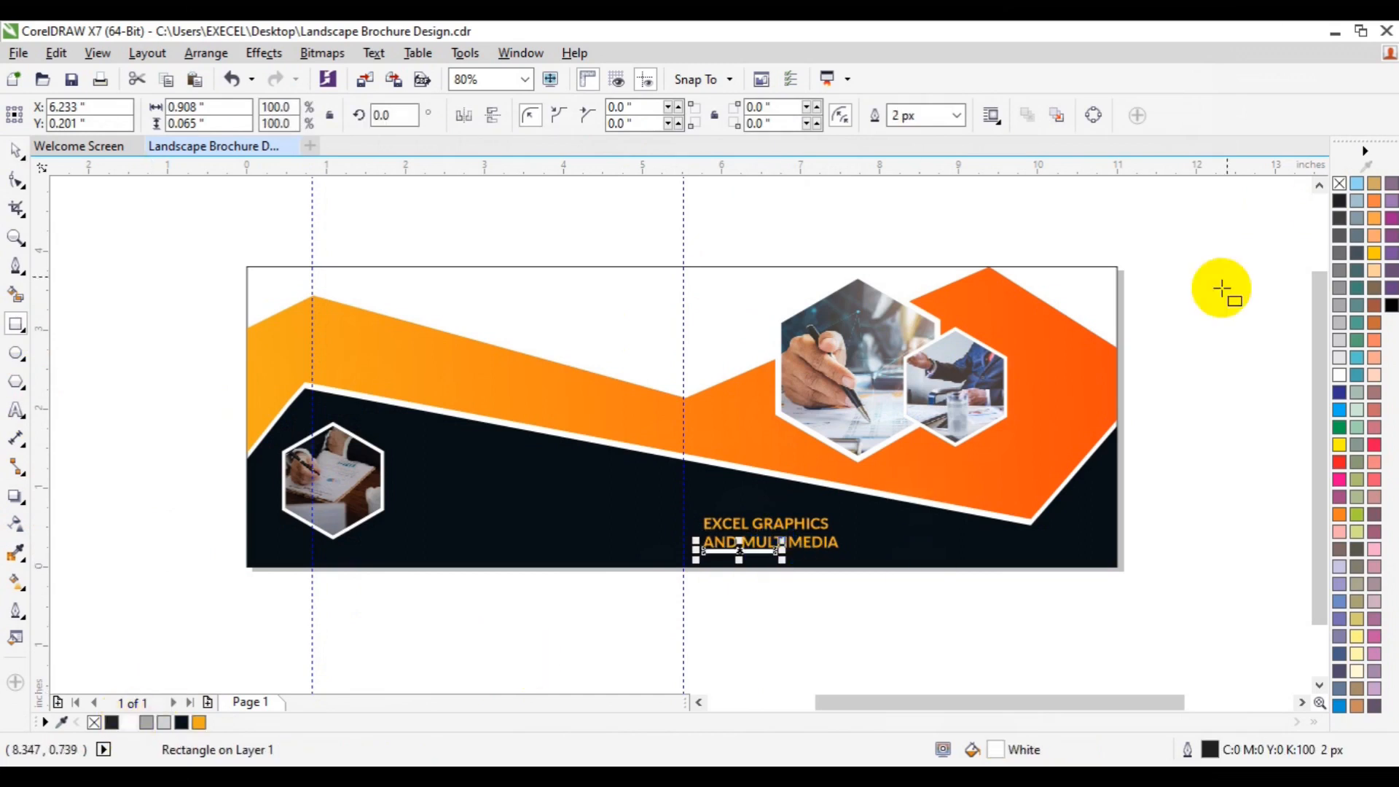
right_click(1339, 186)
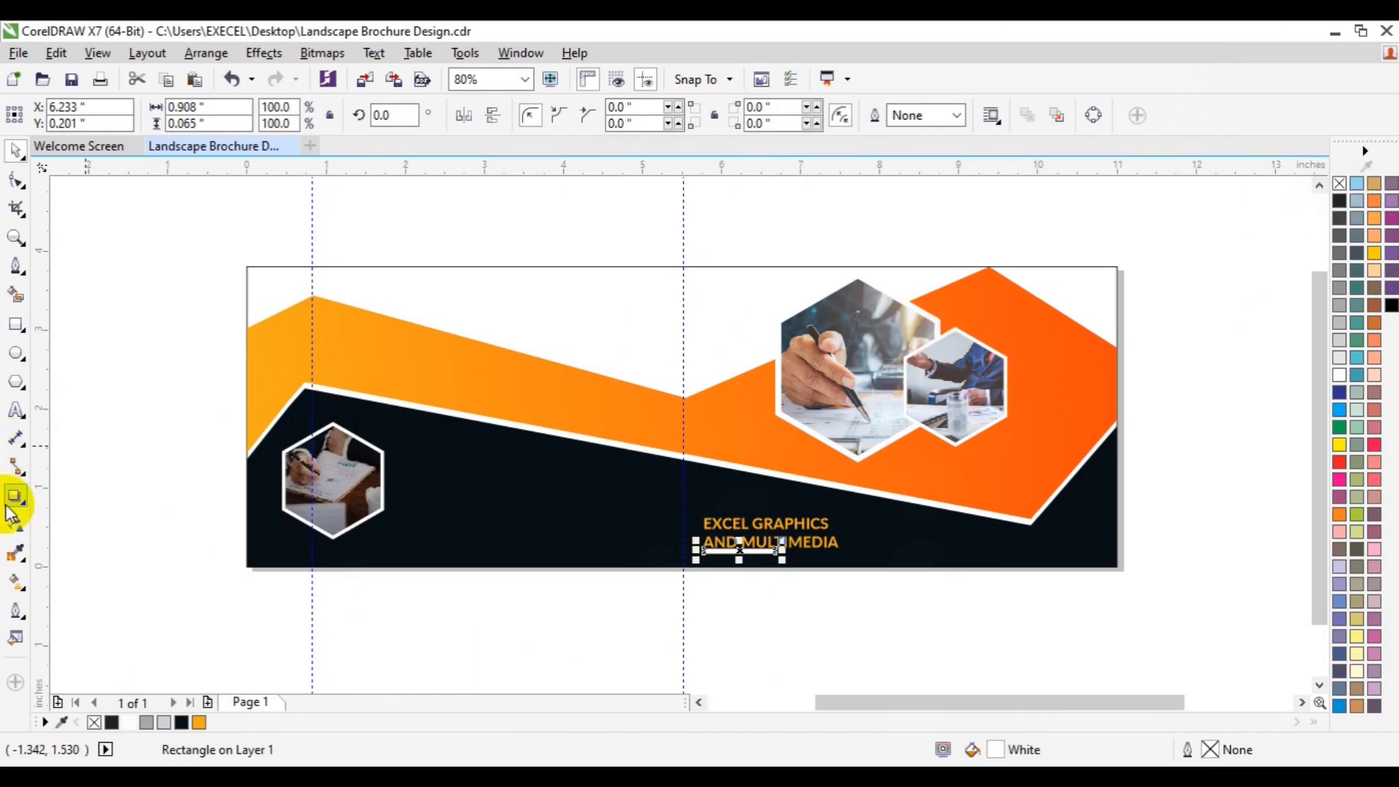
click(16, 553)
click(537, 432)
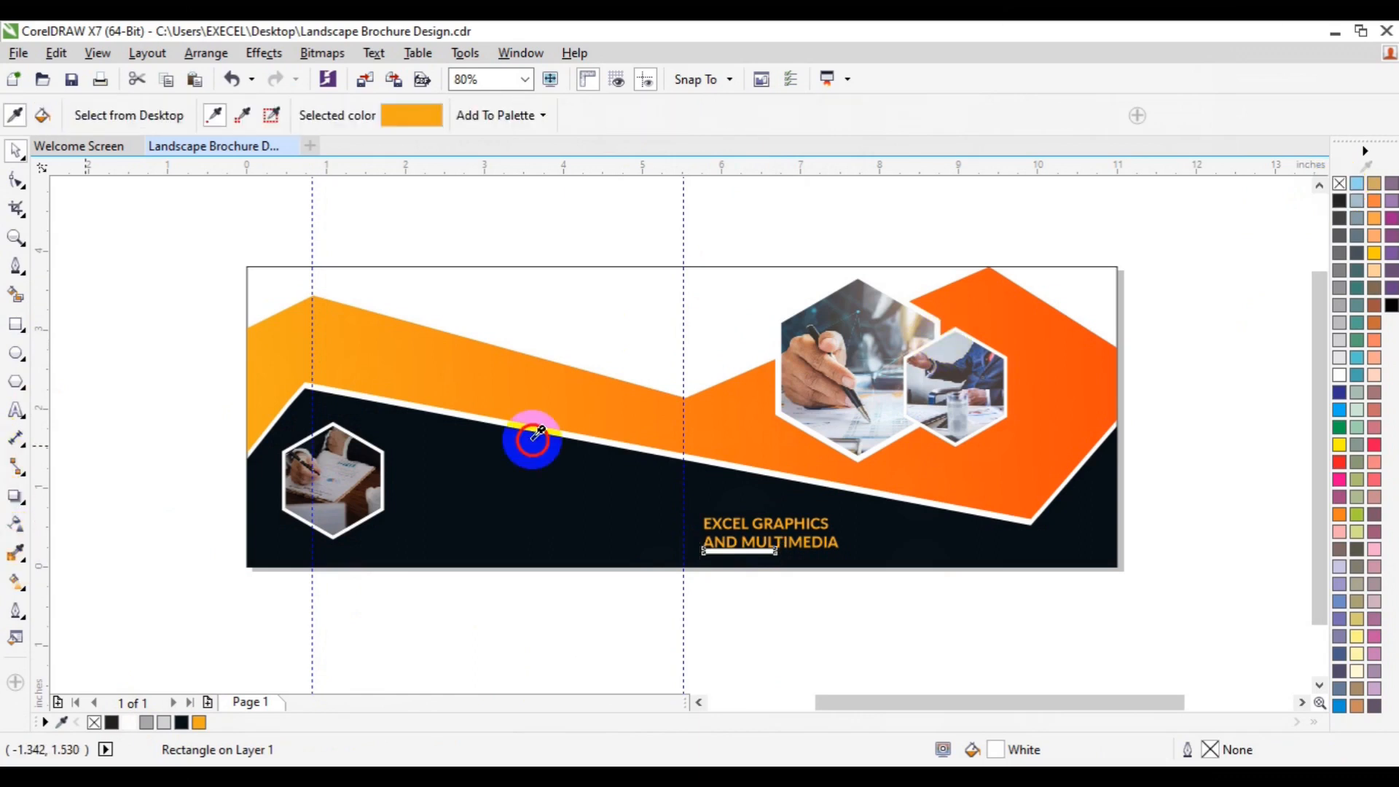
click(1058, 424)
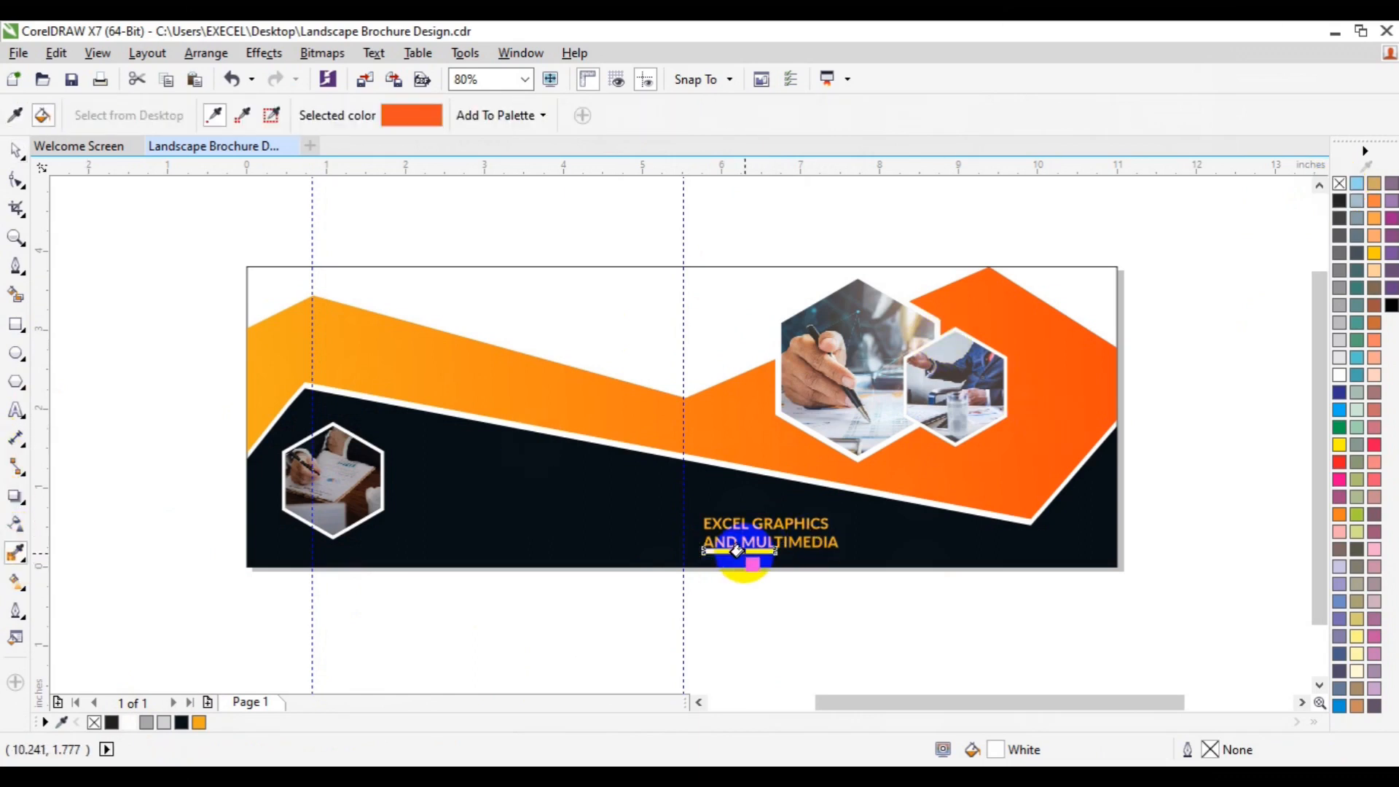
click(743, 551)
key(space)
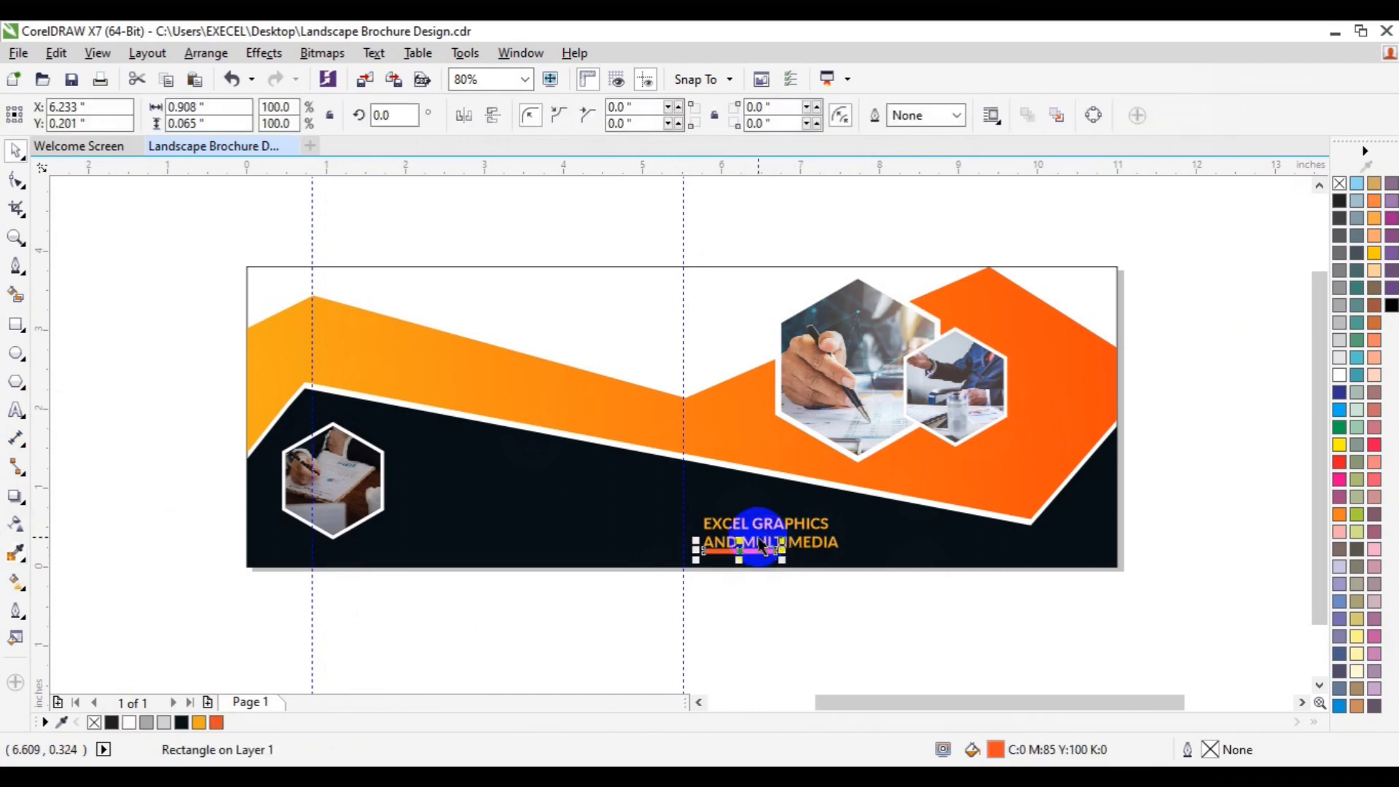
Step: Nudge the company text upward, away from the bar
shift+click(765, 539)
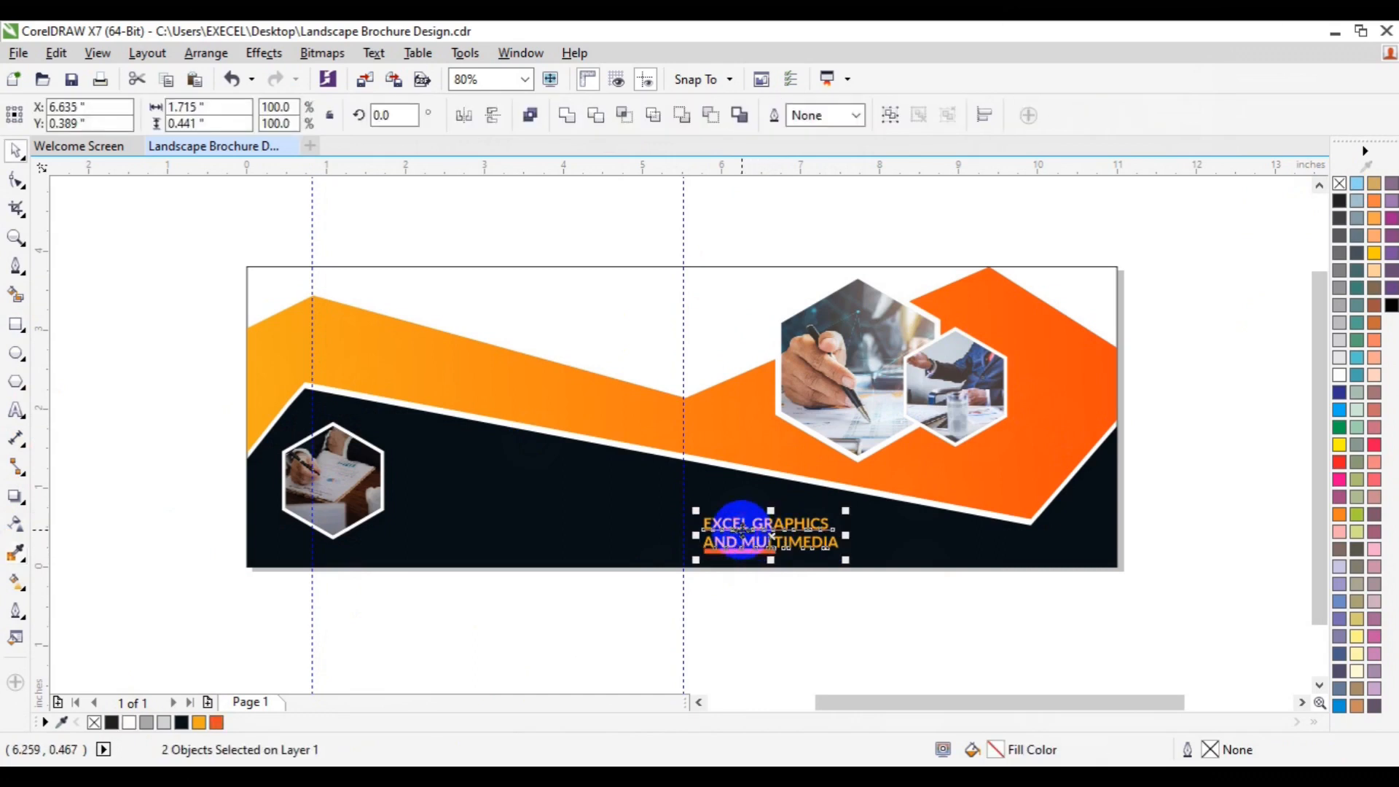
click(818, 588)
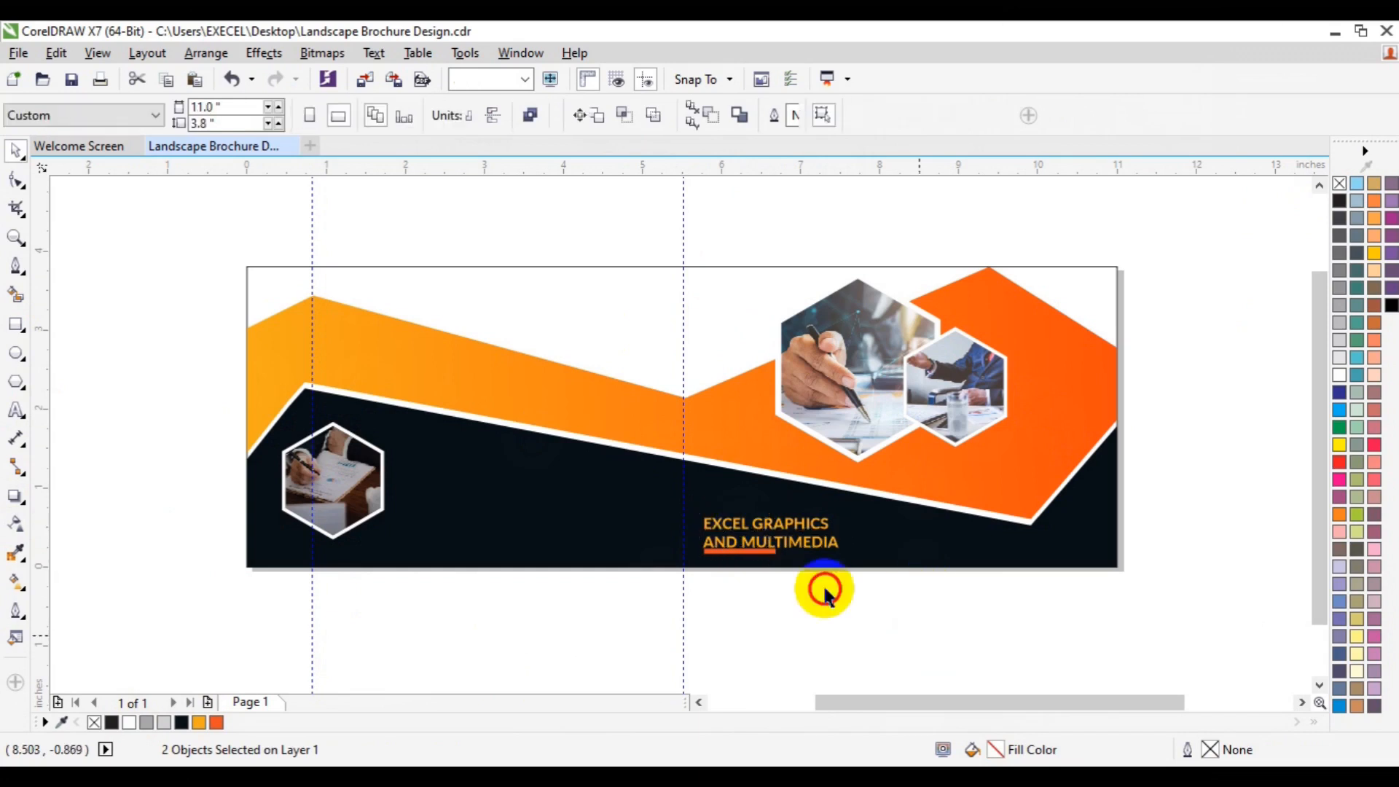
click(765, 537)
click(762, 545)
key(Up)
key(Up)
key(Up)
key(Up)
key(Up)
key(Up)
key(Up)
key(Up)
key(Up)
key(Up)
key(Up)
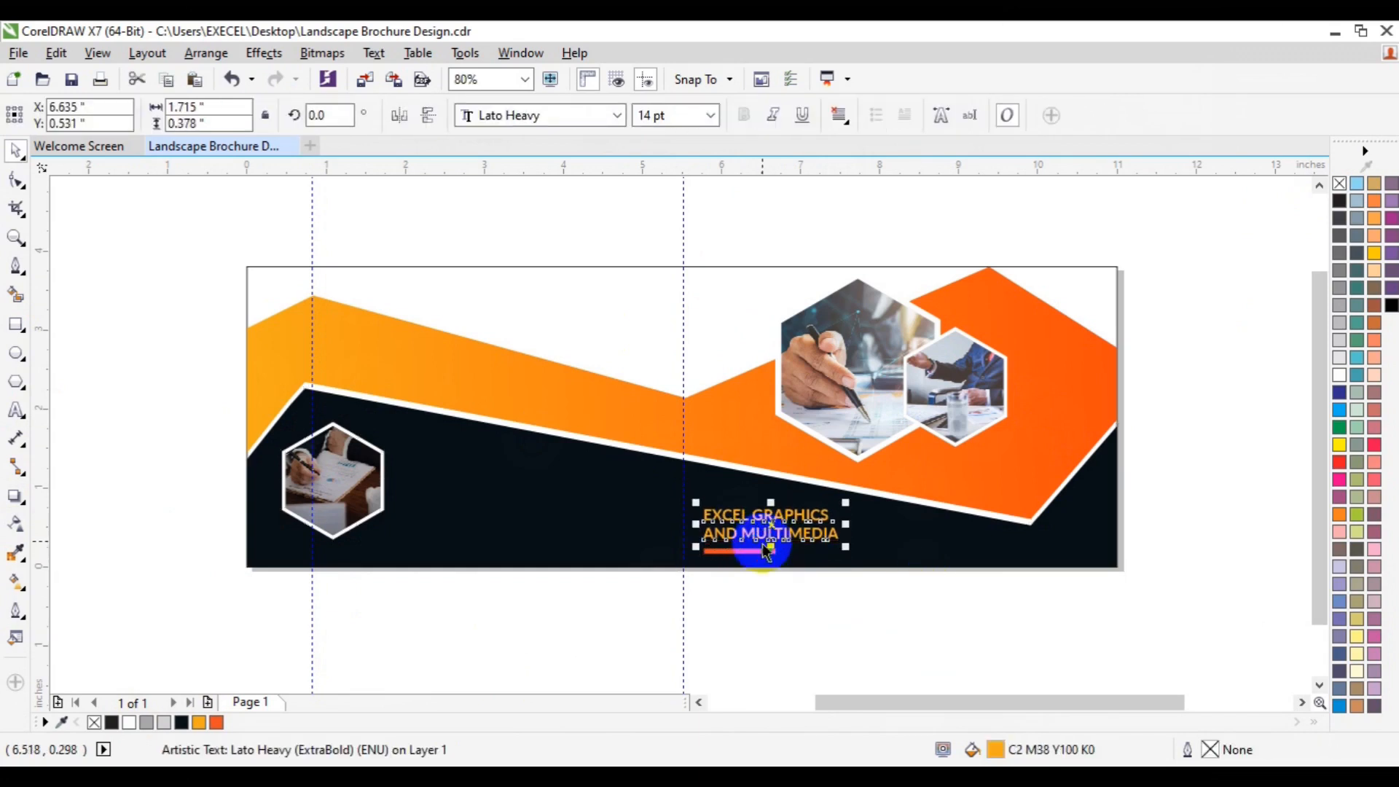
Step: Shorten the bar to about 0.6 in wide and fill it white
click(14, 239)
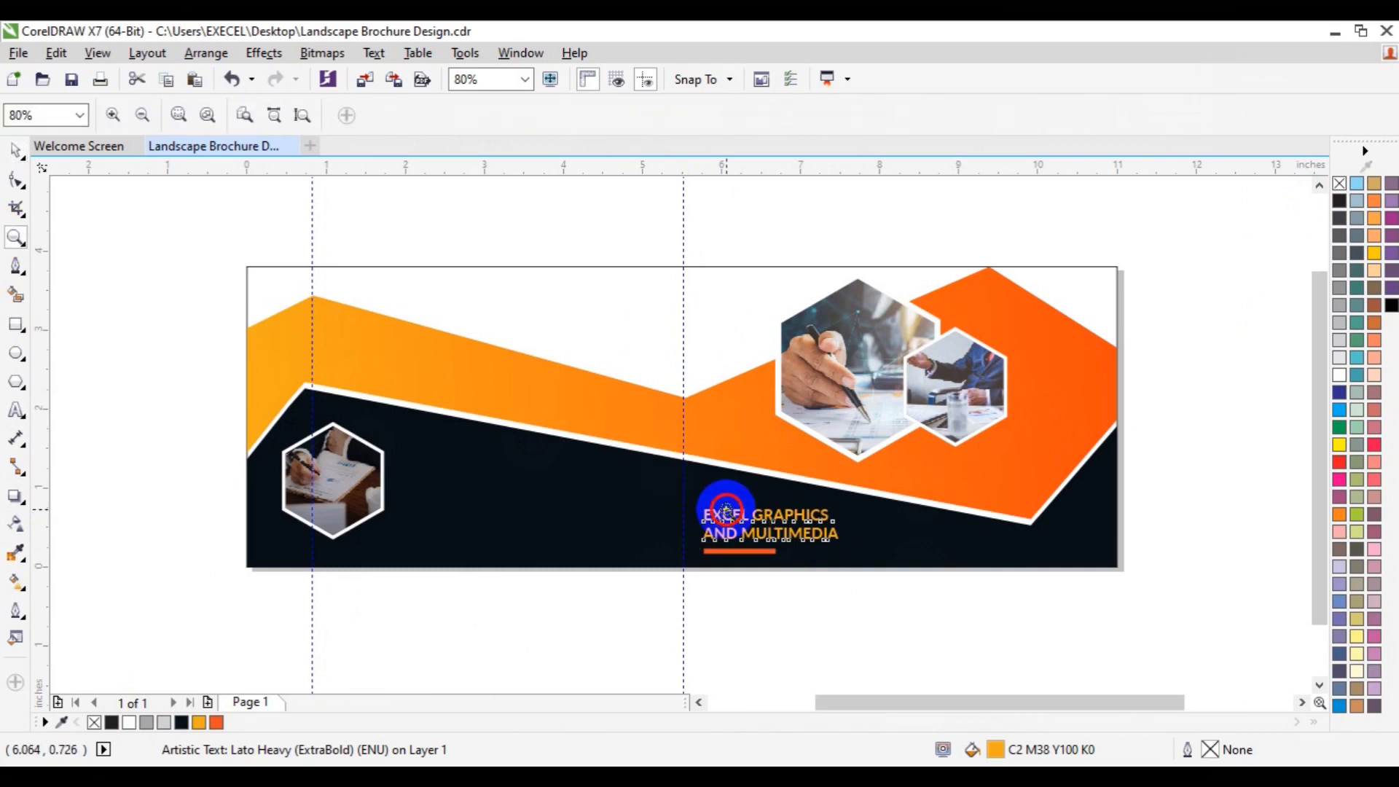
click(720, 507)
key(space)
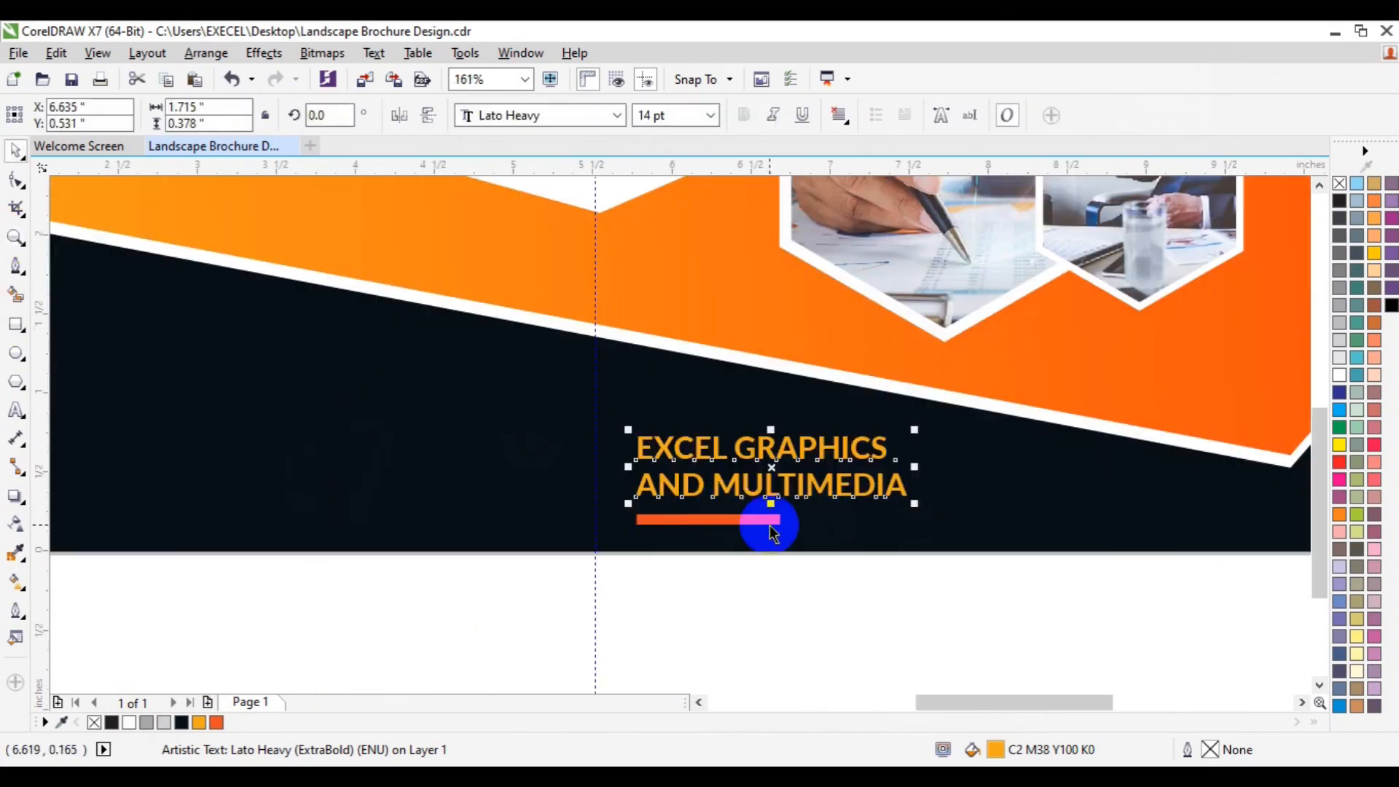
click(761, 521)
drag(707, 530, 736, 518)
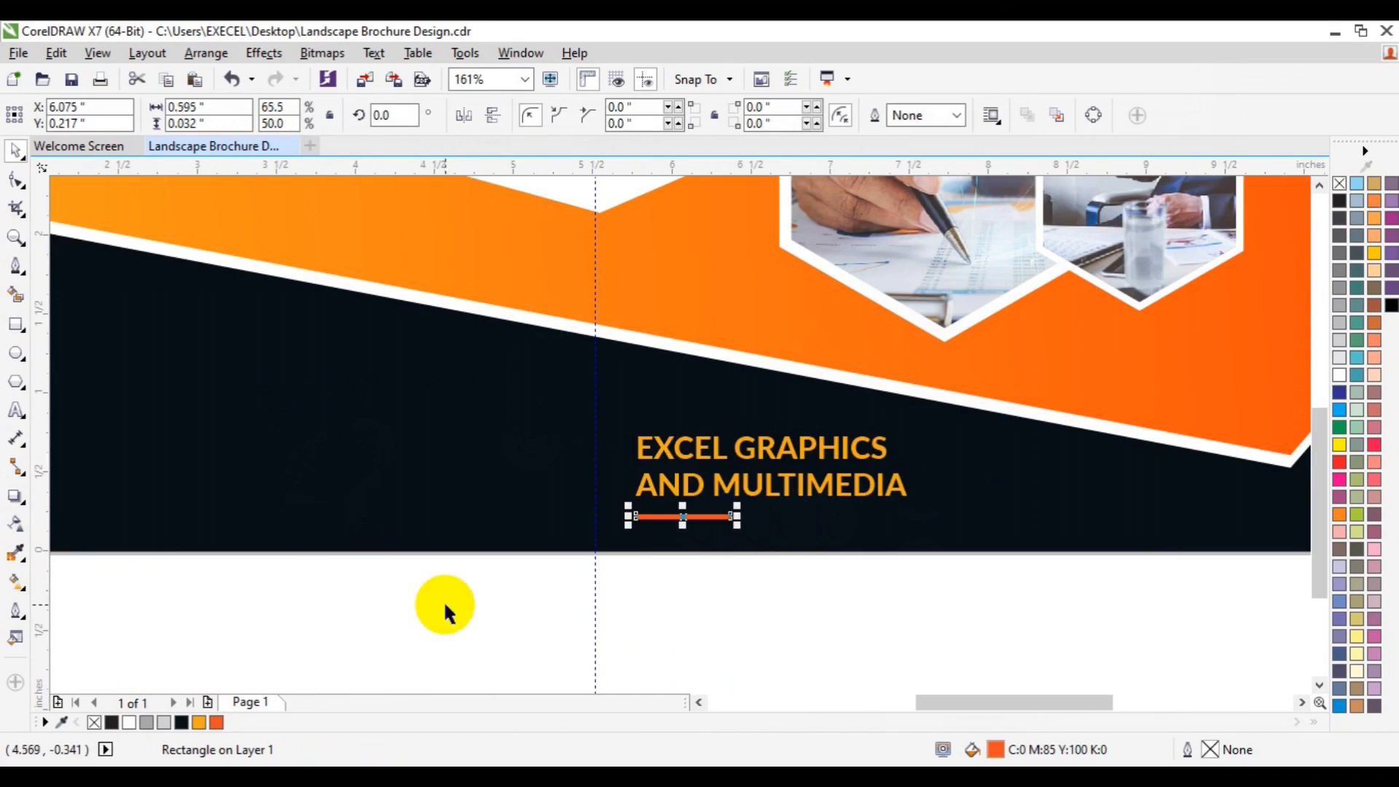
click(130, 723)
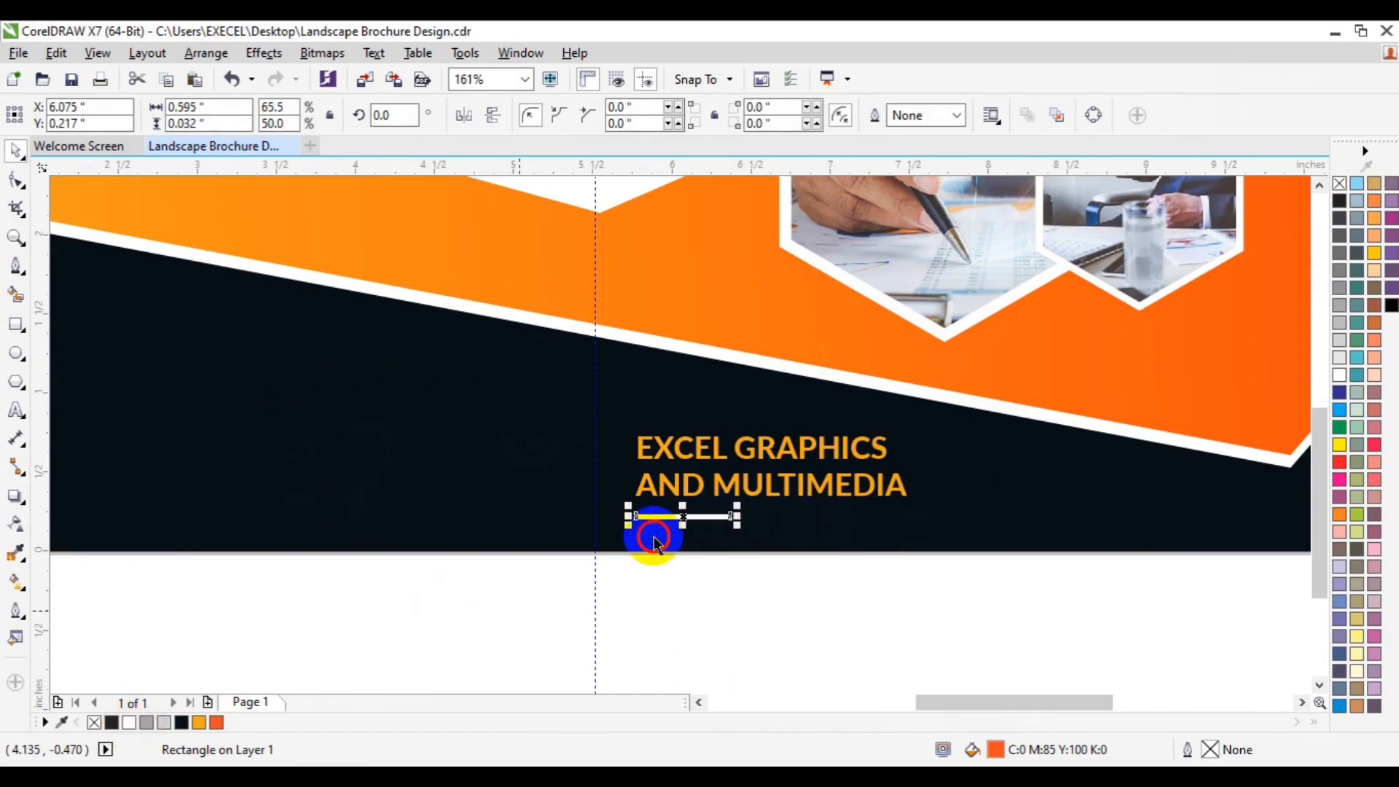
Step: Select the company text and bar together, enlarge them slightly and group them
shift+click(701, 485)
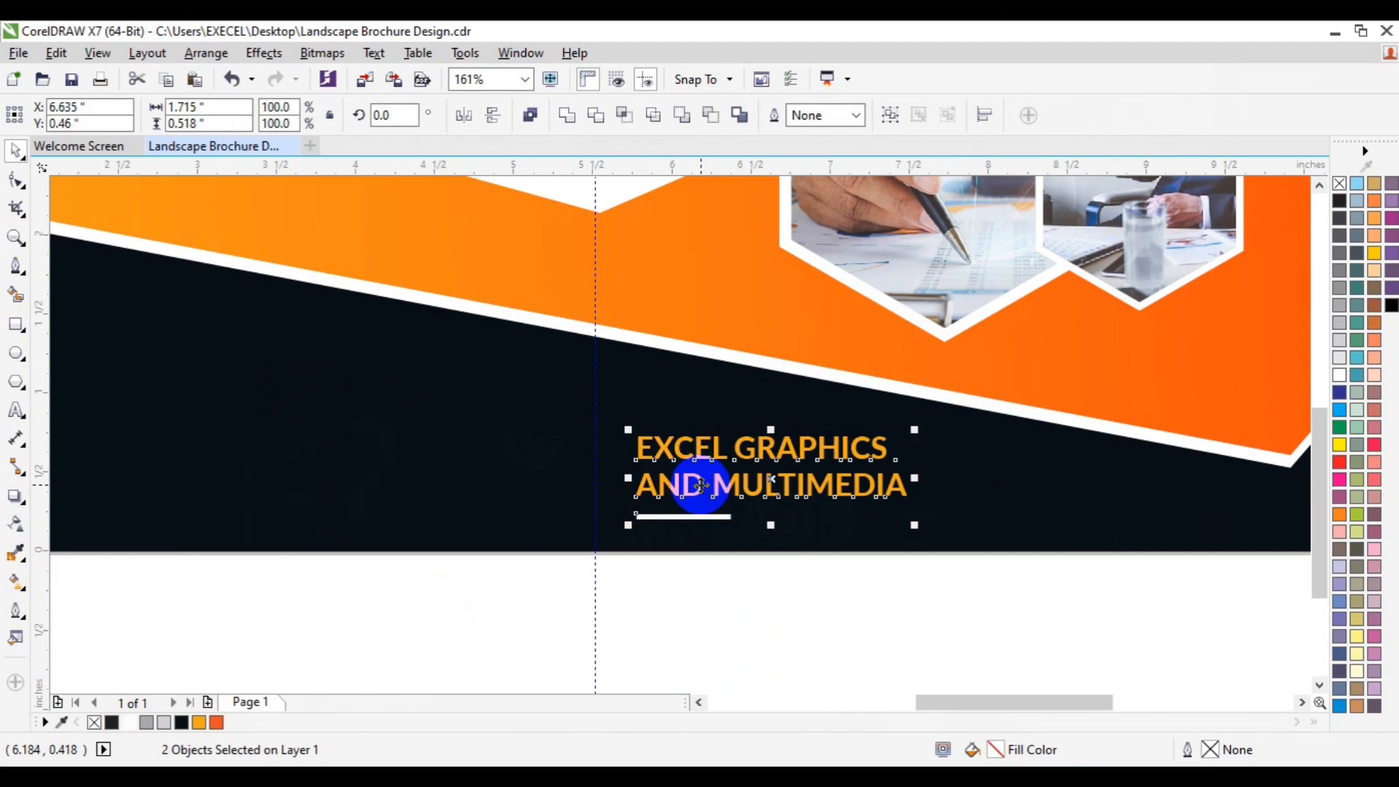
drag(916, 530, 924, 537)
key(ctrl+g)
drag(775, 475, 771, 468)
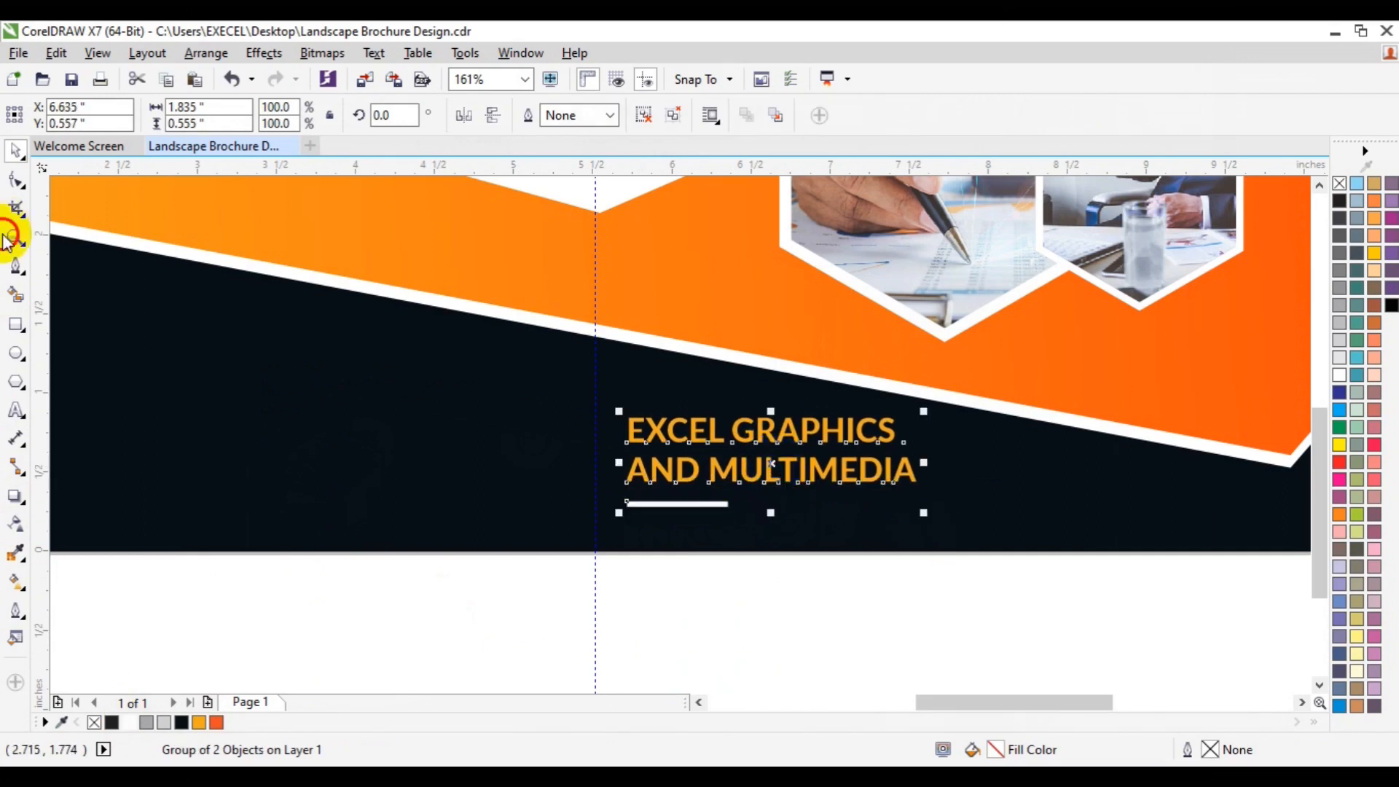
Step: Place a copy of the company text on the left side of the navy band
click(571, 554)
click(697, 466)
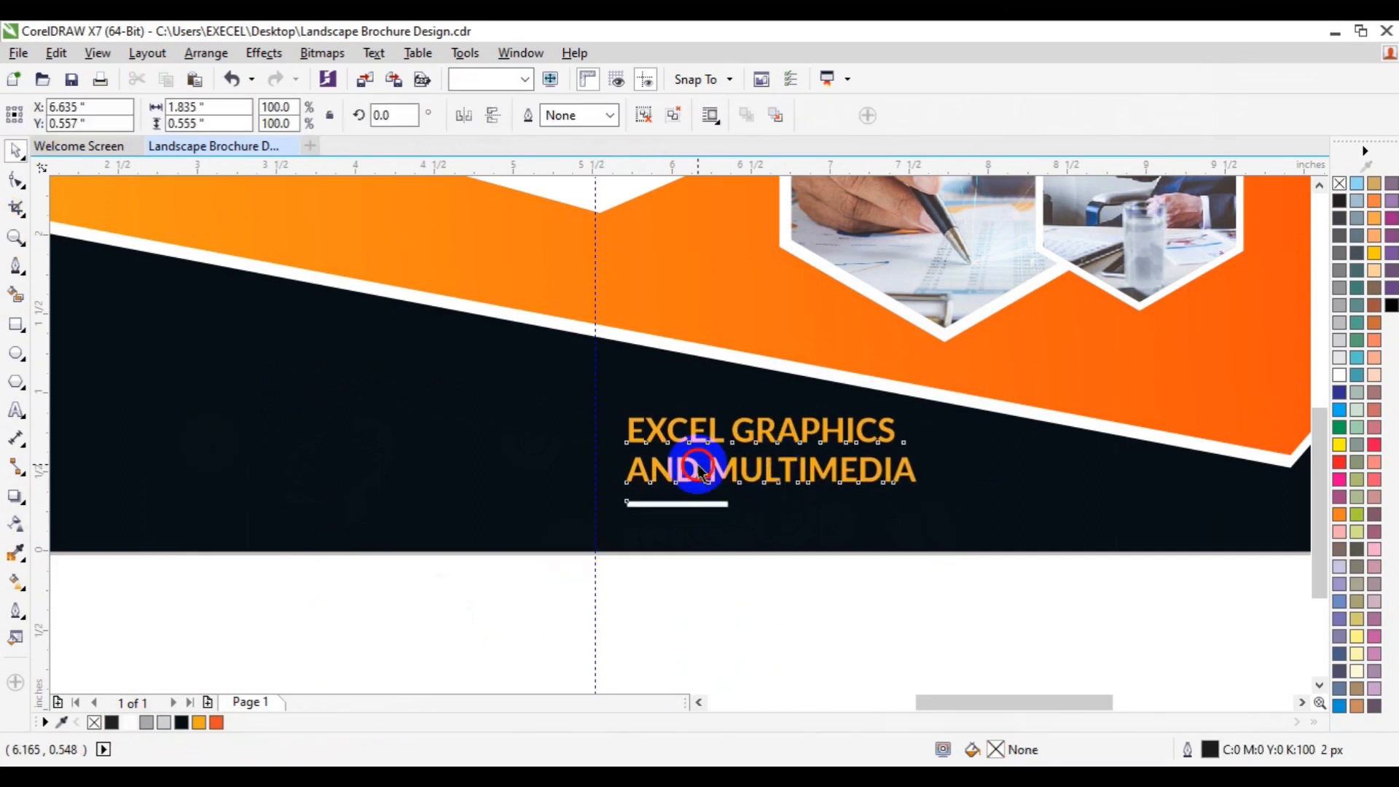
click(644, 118)
click(822, 576)
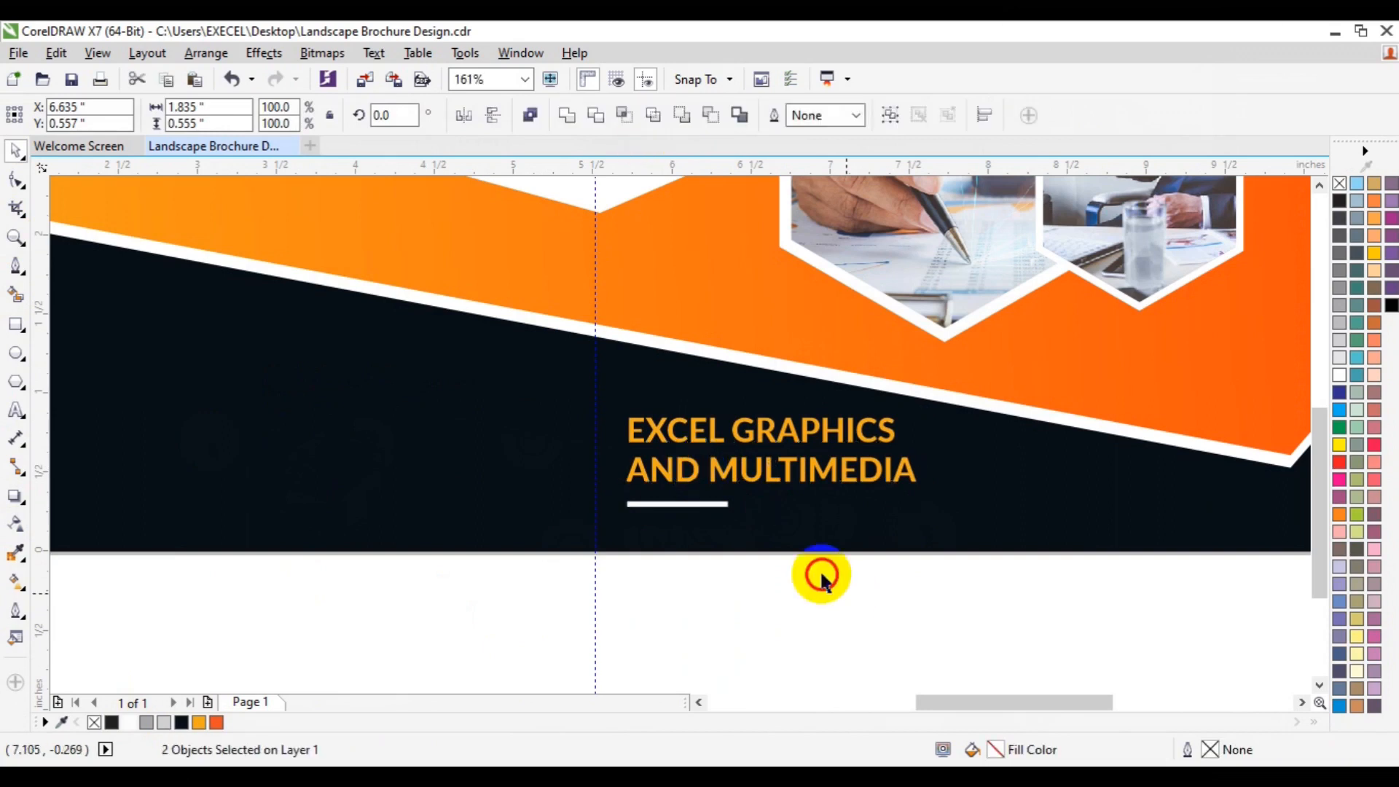
click(758, 468)
drag(758, 469, 396, 437)
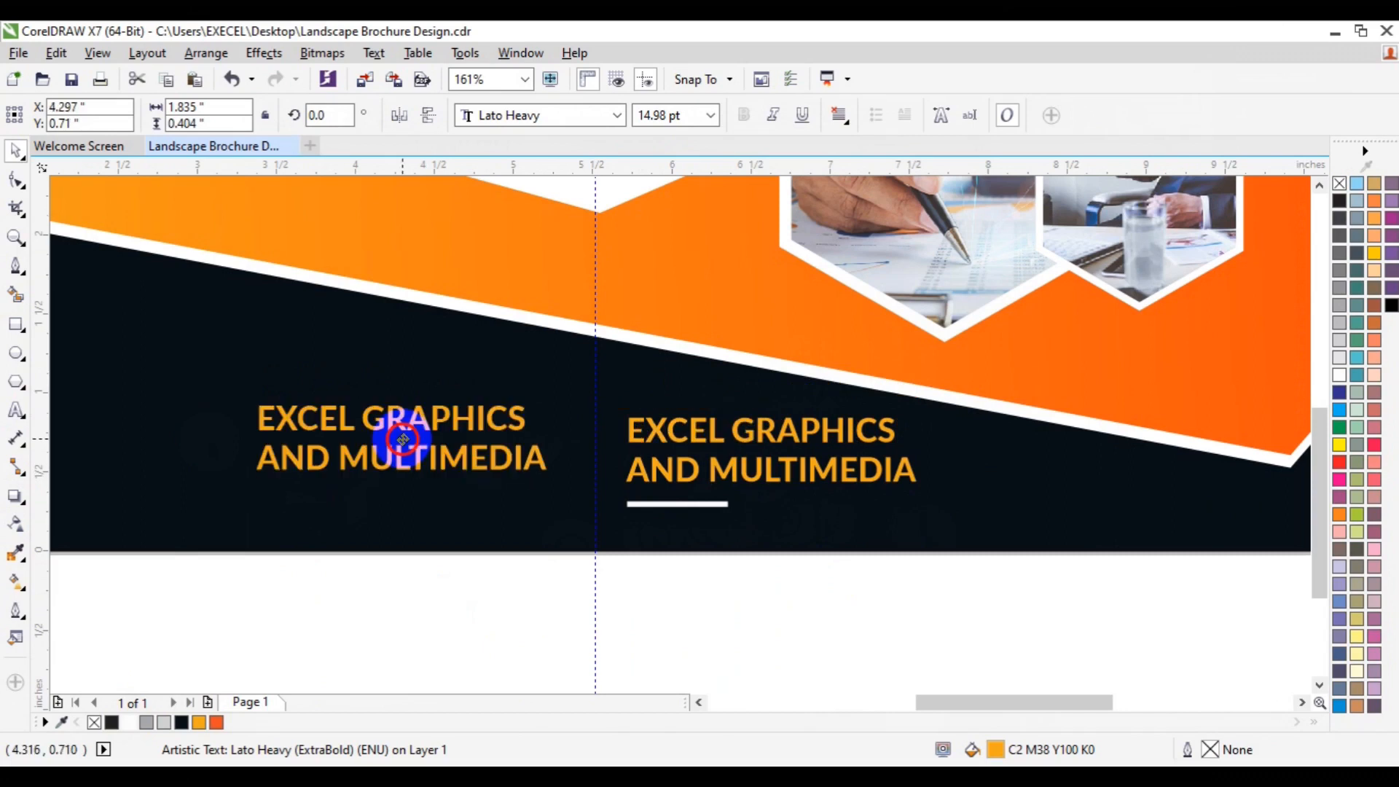
click(16, 410)
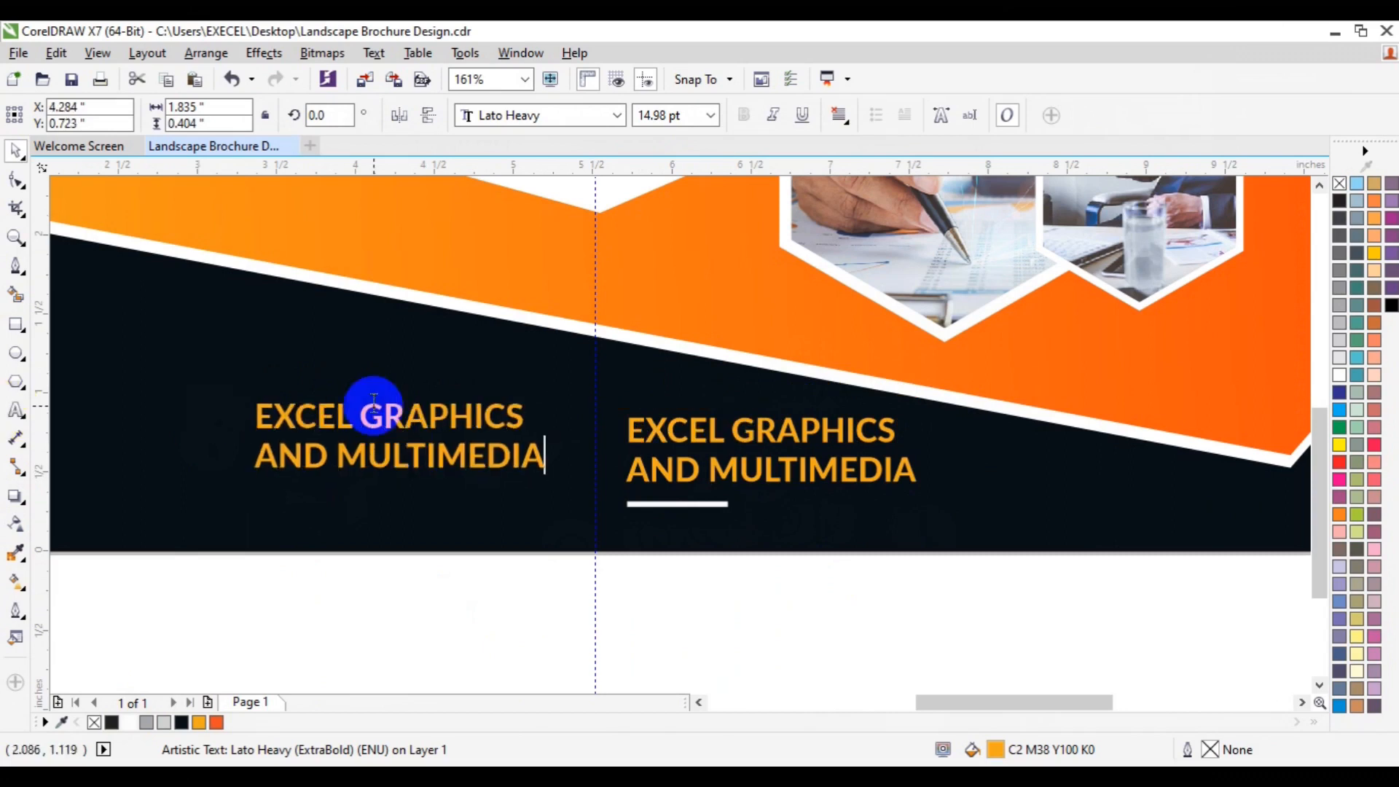
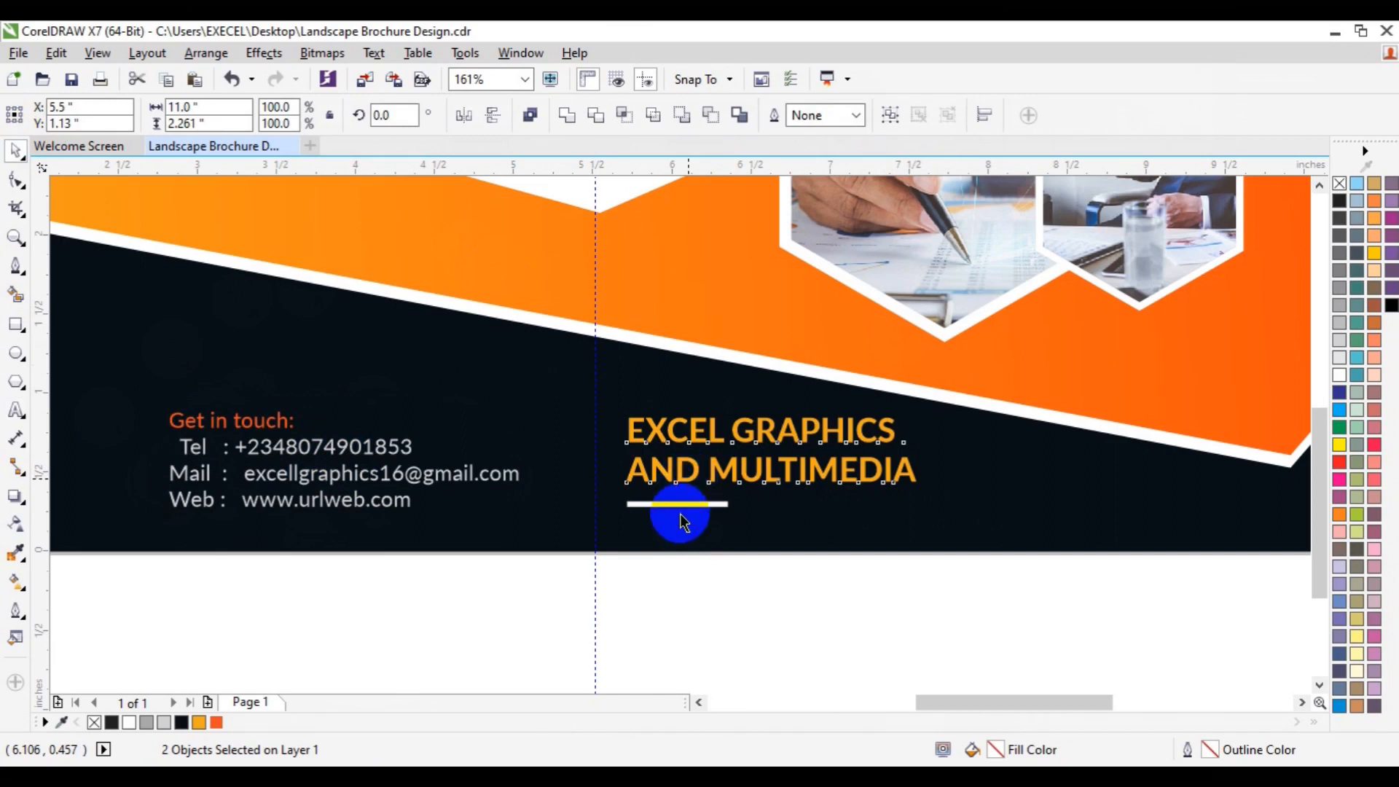
Step: Group the company name text with the white bar beneath it
shift+click(680, 508)
shift+click(679, 505)
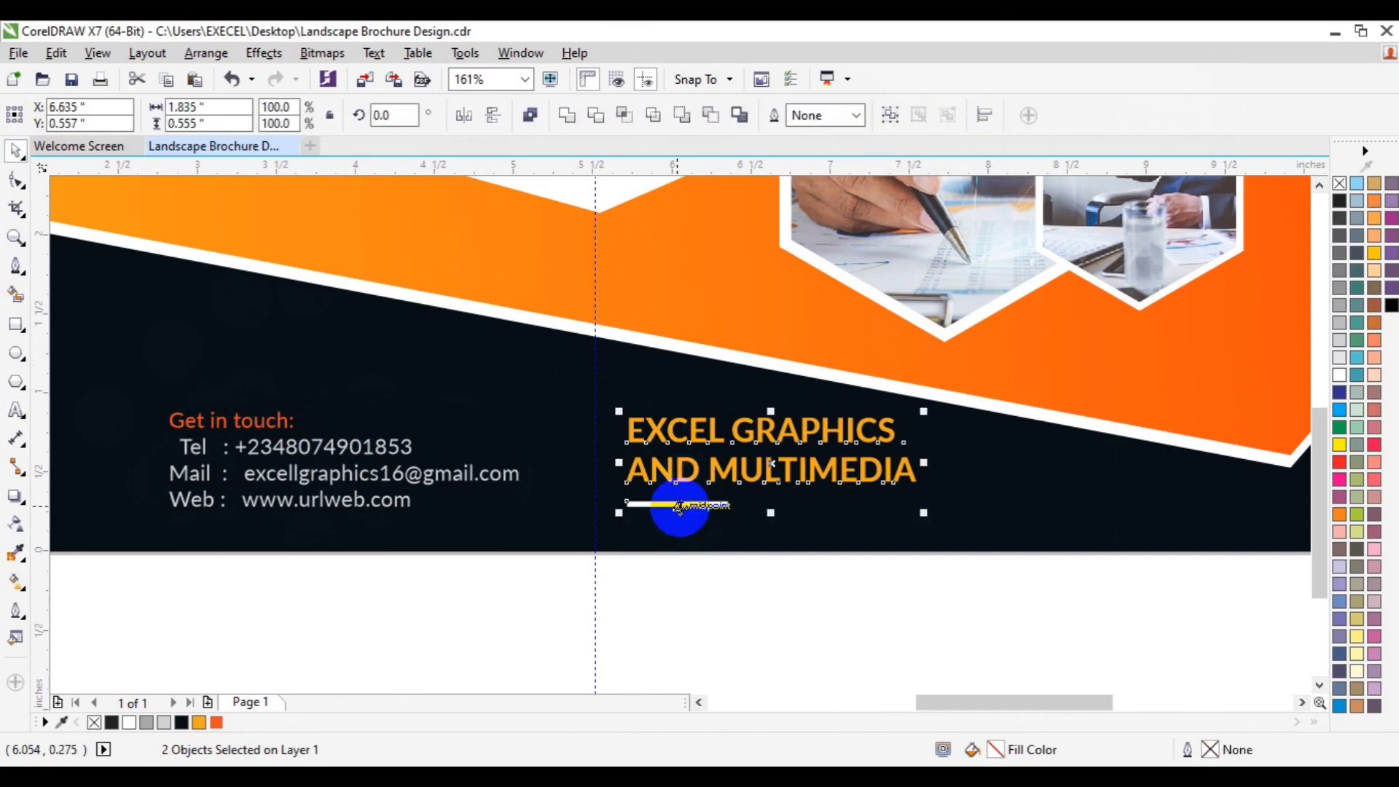
key(ctrl+g)
Step: Move the contact details text slightly left on the navy band
shift+click(457, 471)
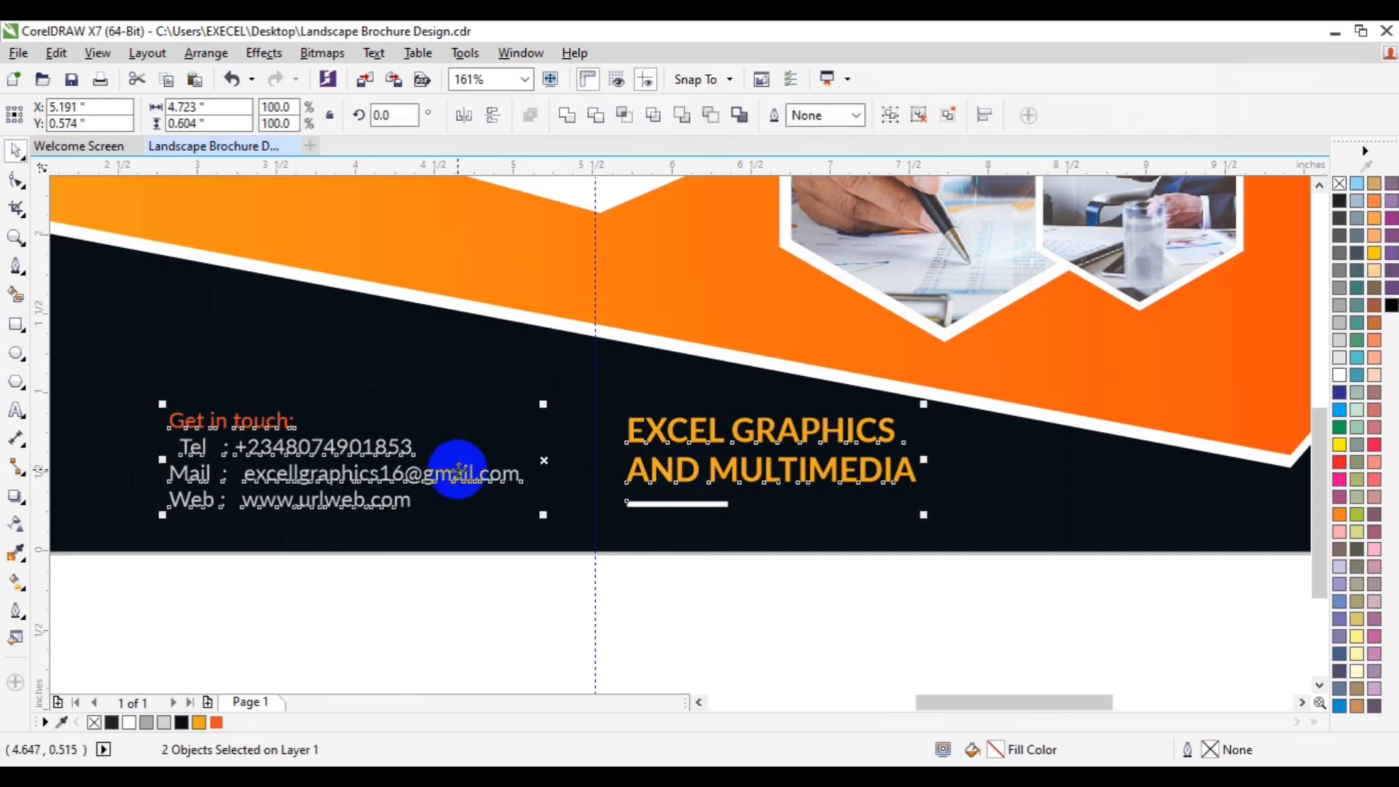
click(15, 238)
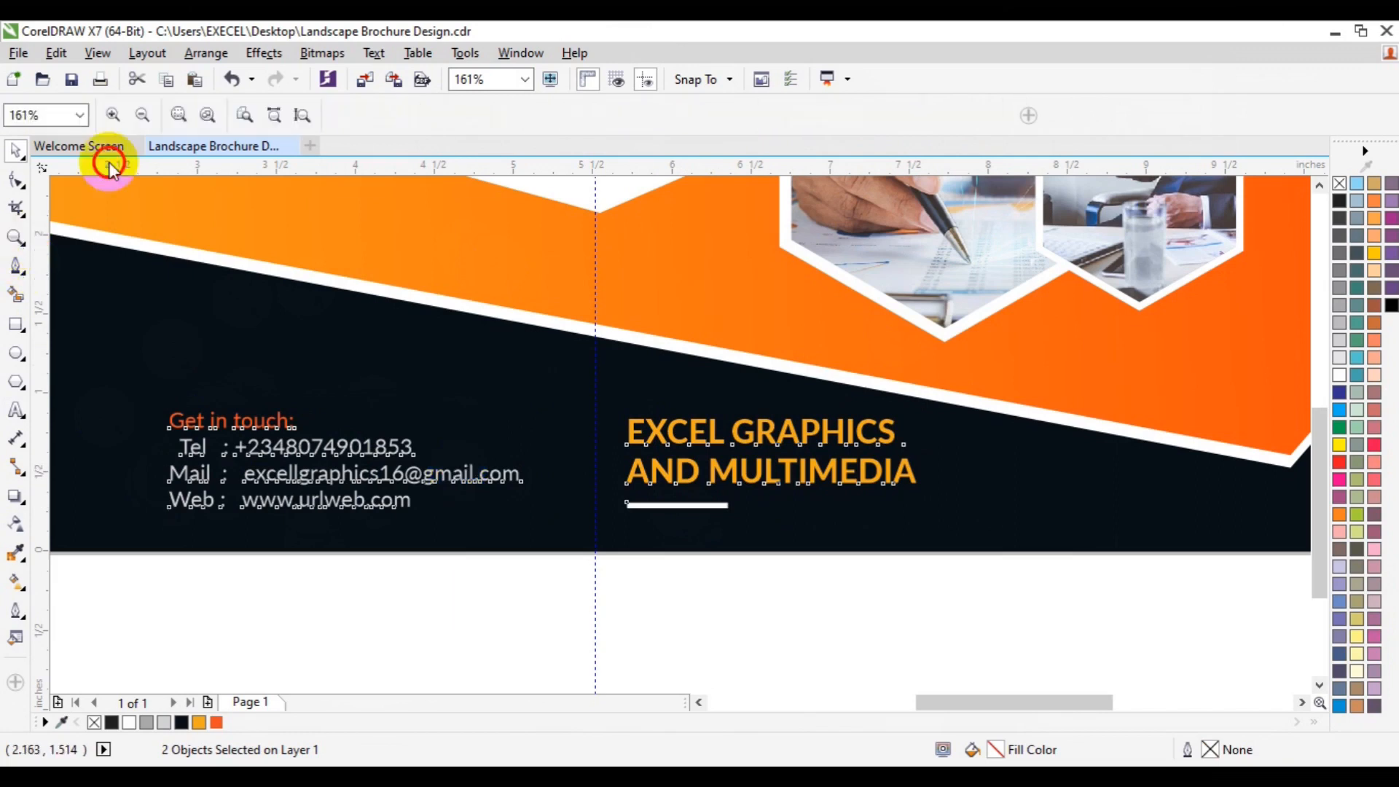
click(139, 124)
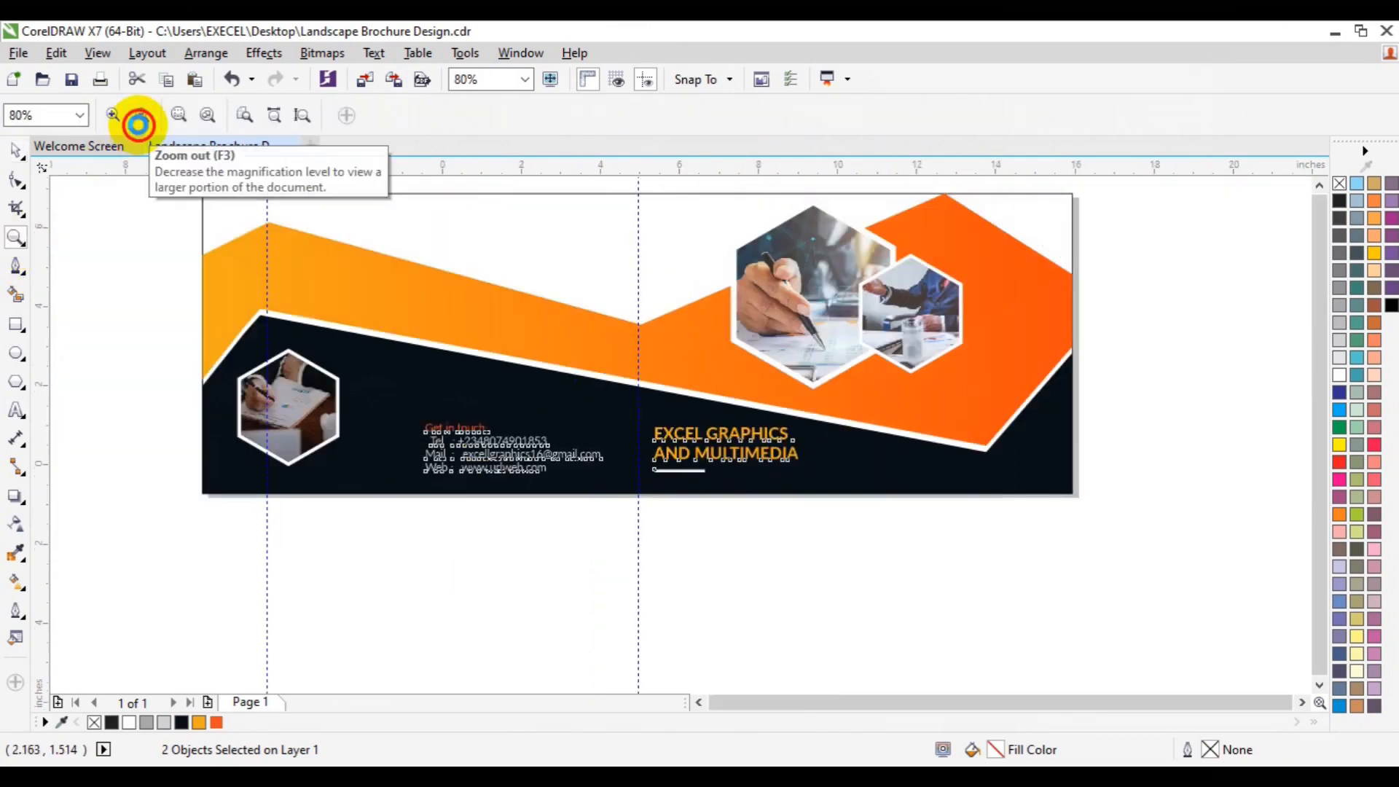
click(139, 124)
key(space)
click(223, 332)
click(565, 448)
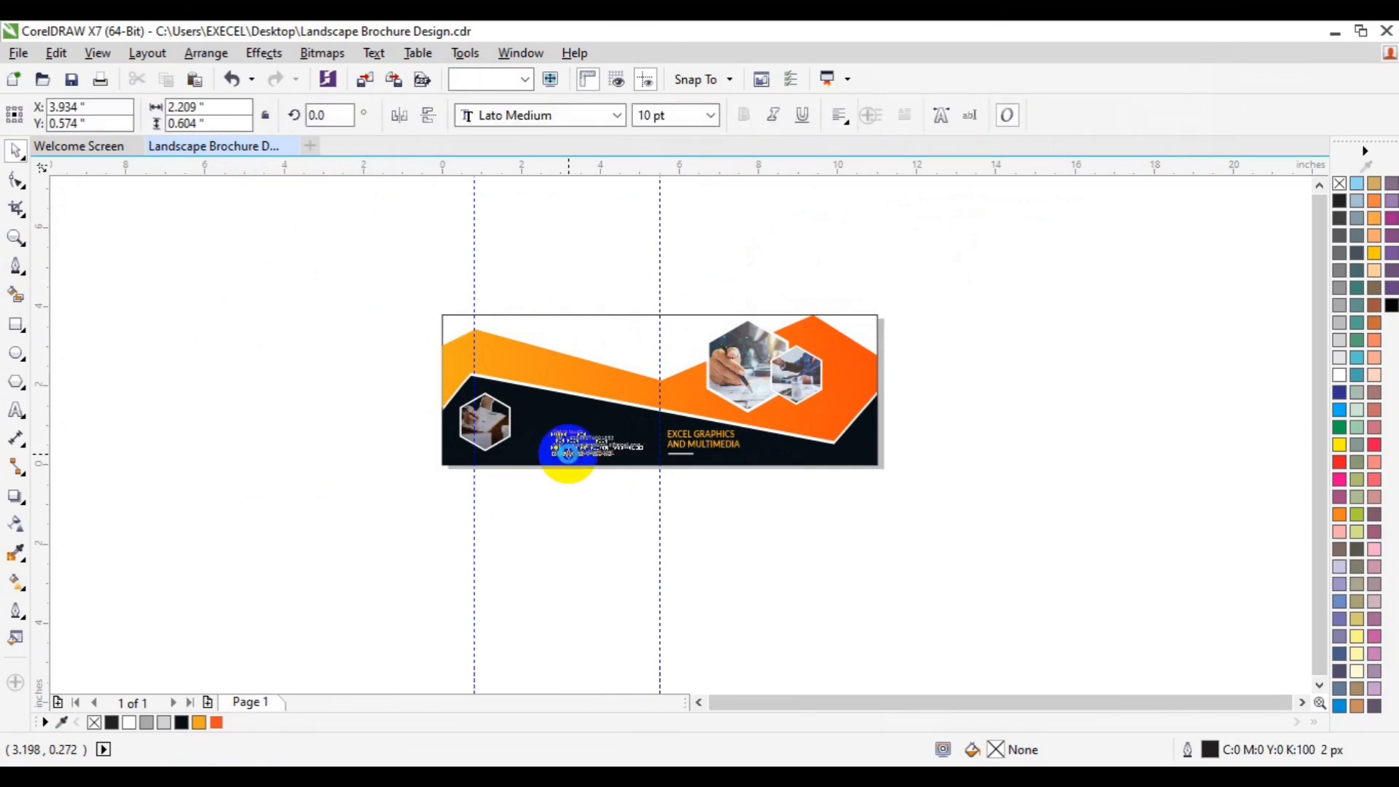
drag(568, 459, 545, 453)
click(960, 493)
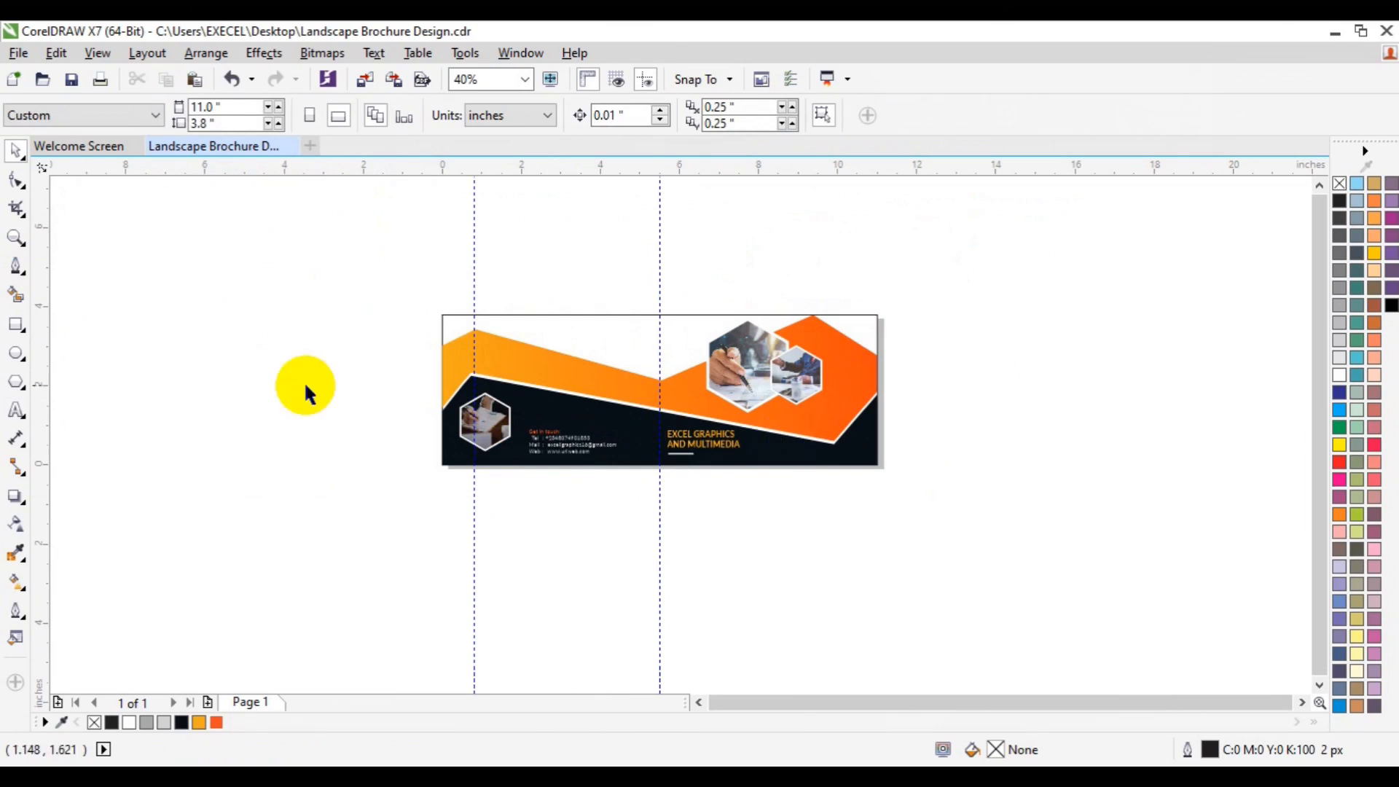
Step: Drag the contact details text back to the right, then undo the last move
click(16, 239)
click(580, 448)
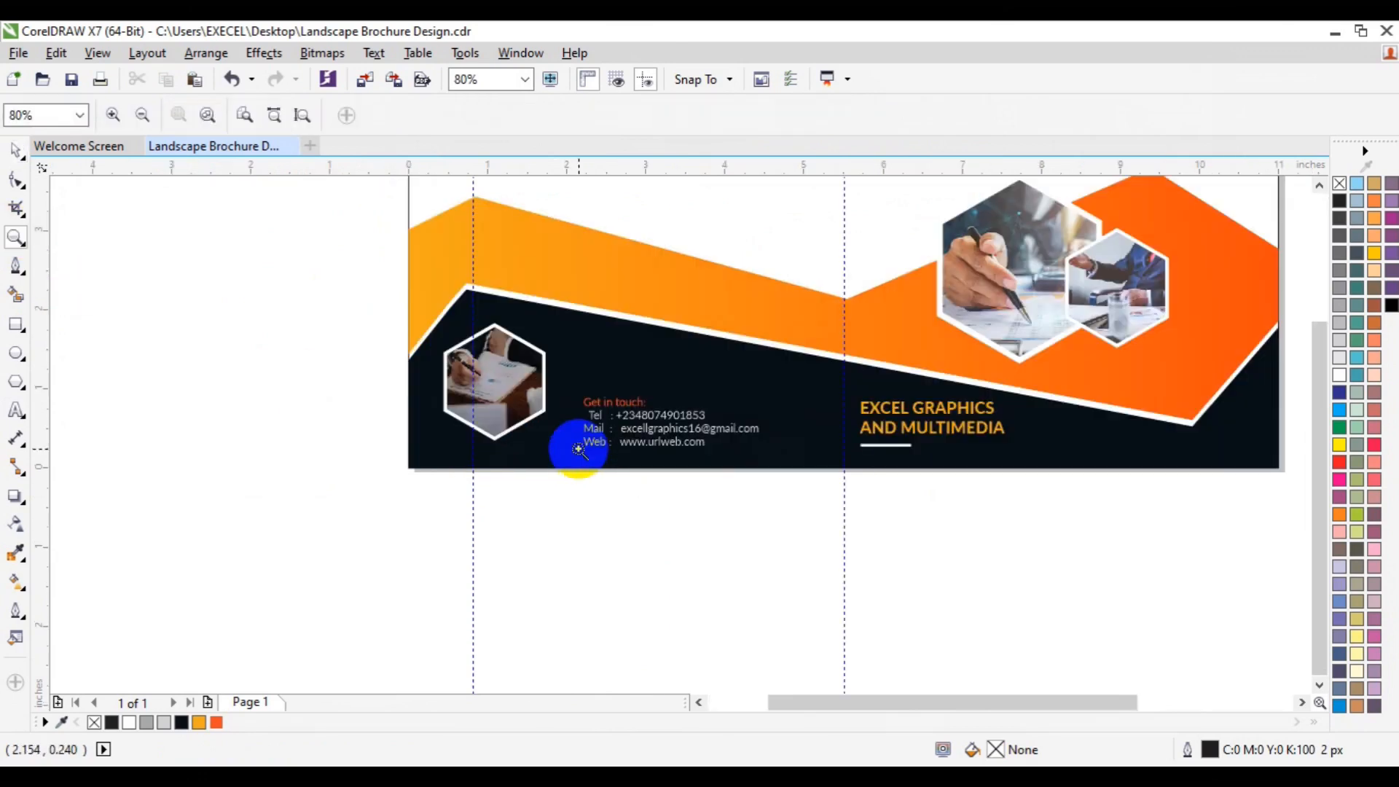
key(space)
drag(644, 422, 719, 426)
key(ctrl+z)
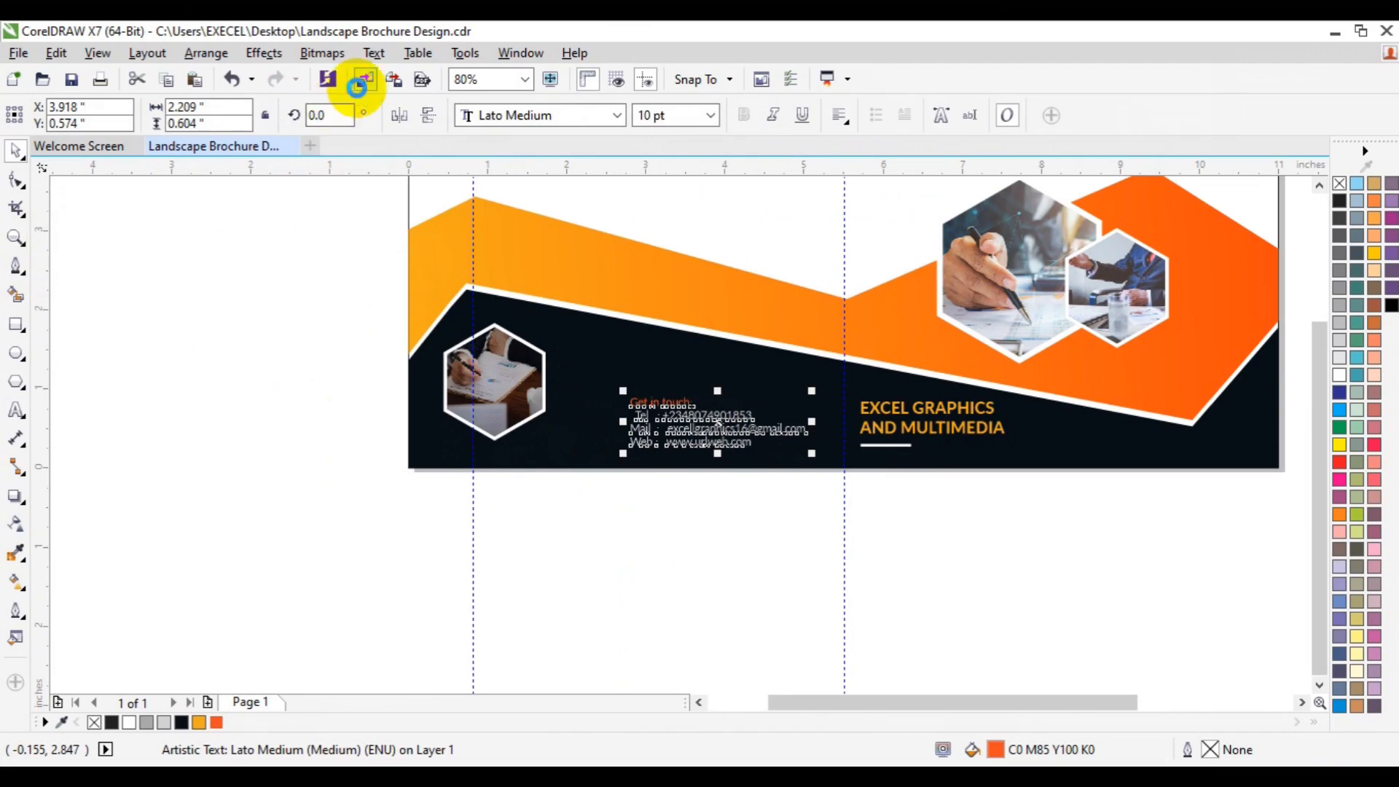
Step: Import the qr-code image and place it about 1.1 in wide beside the contact details
click(356, 86)
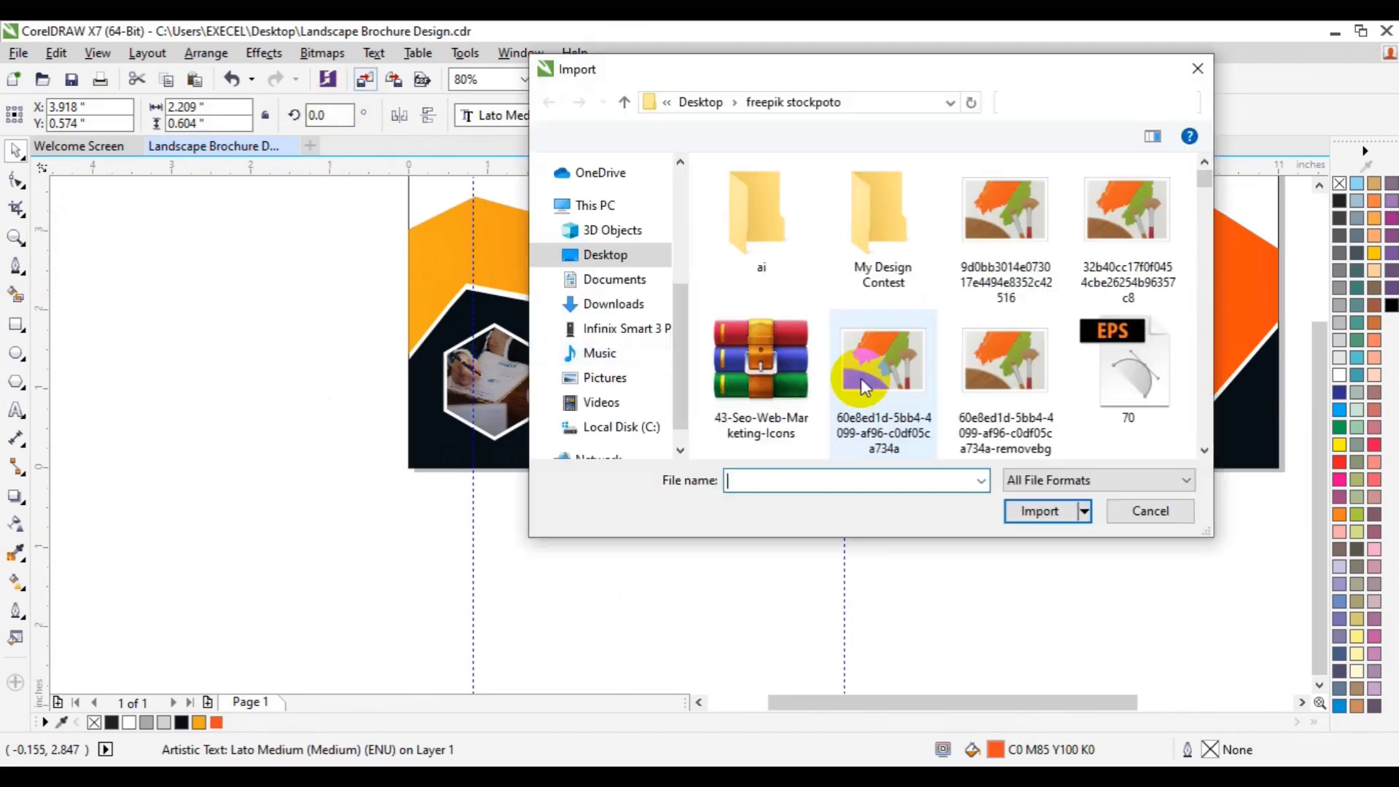
scroll(1202, 424, down, 2)
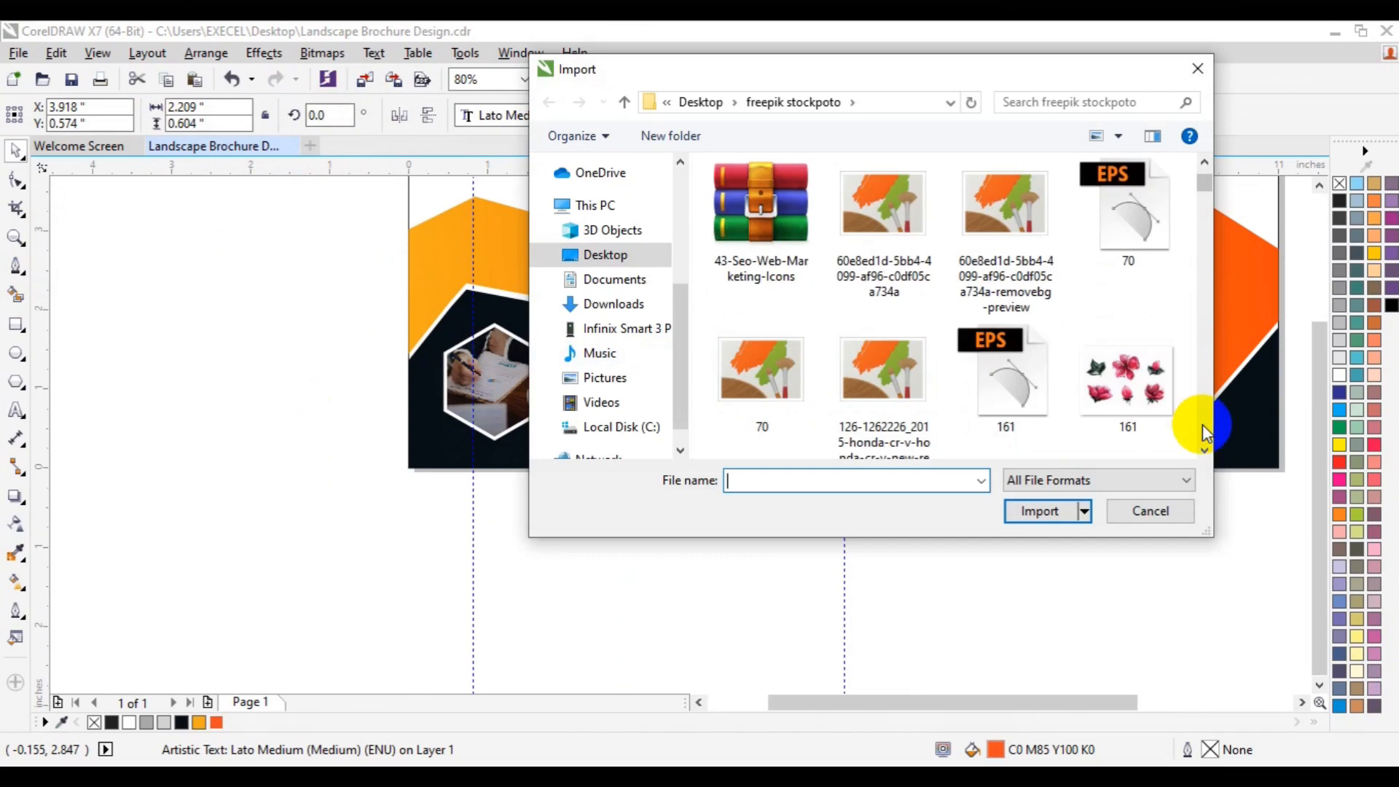
scroll(1203, 424, down, 5)
click(1126, 393)
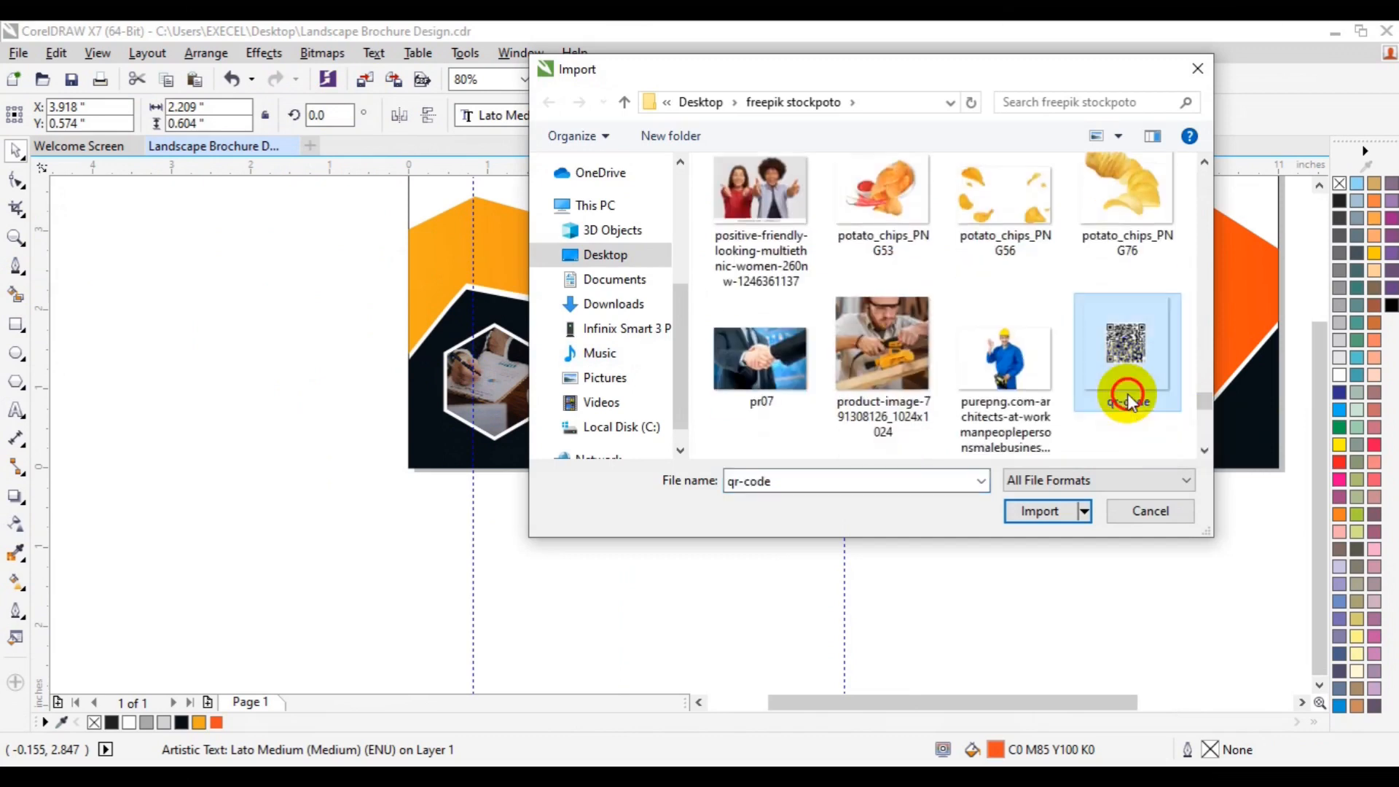
click(1042, 510)
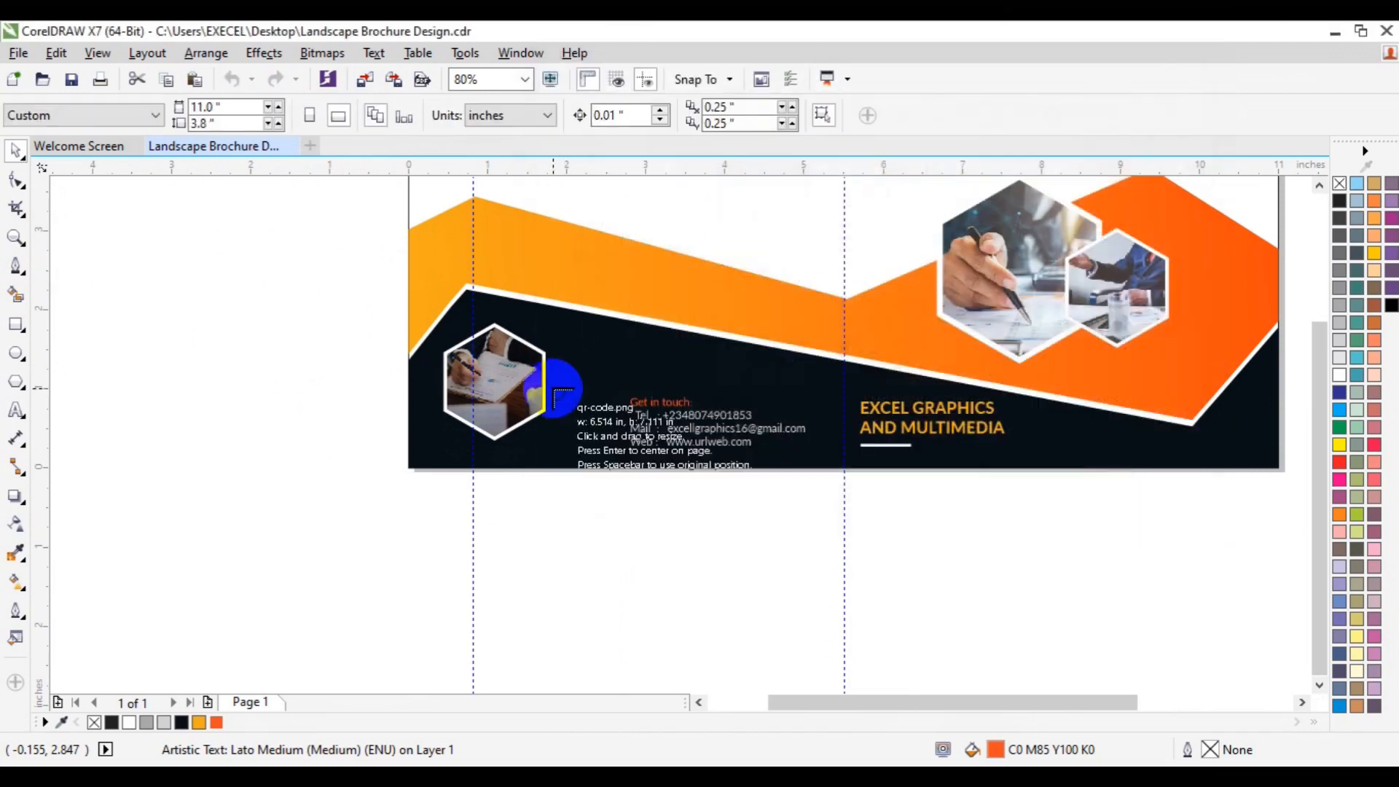
drag(553, 389, 641, 483)
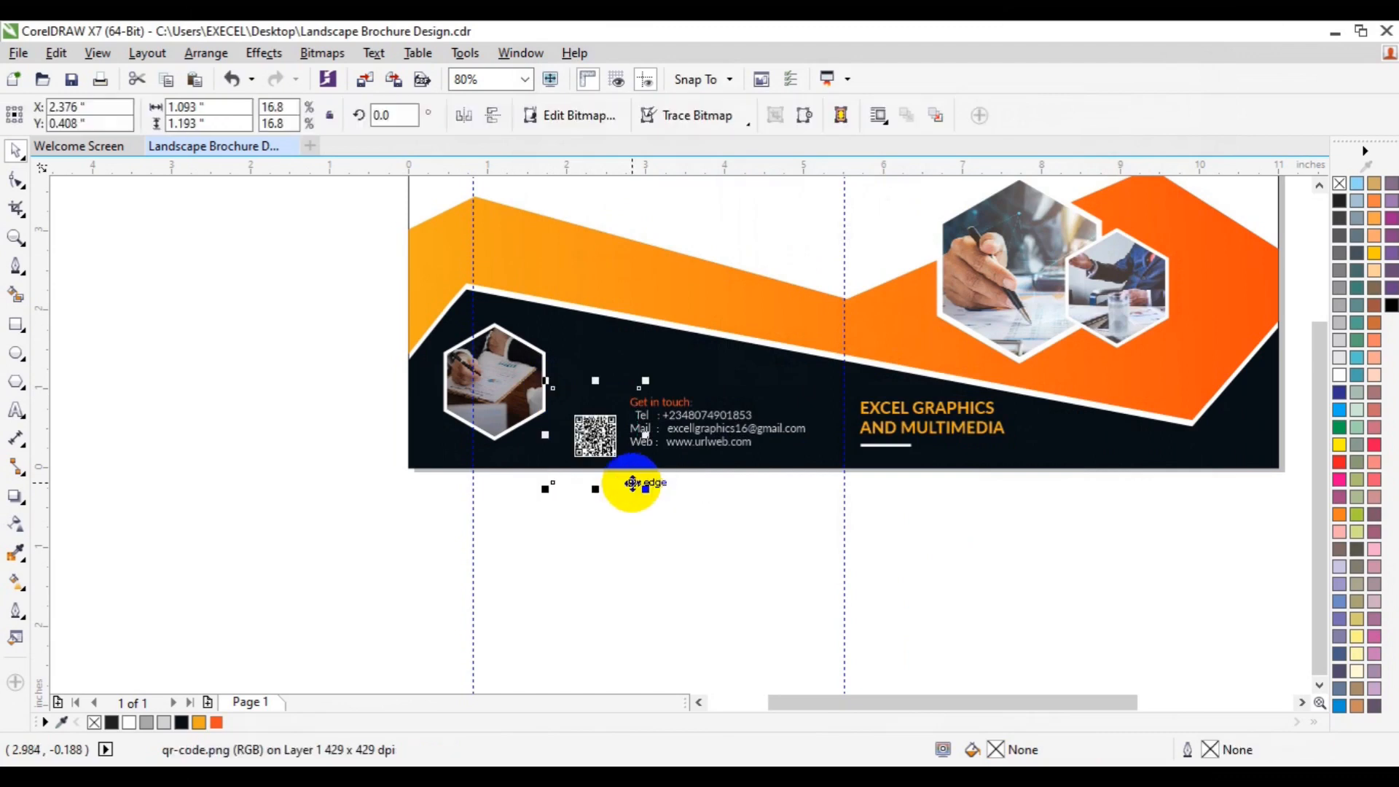
Step: Crop the QR code image's bottom margin with the Shape tool
click(15, 180)
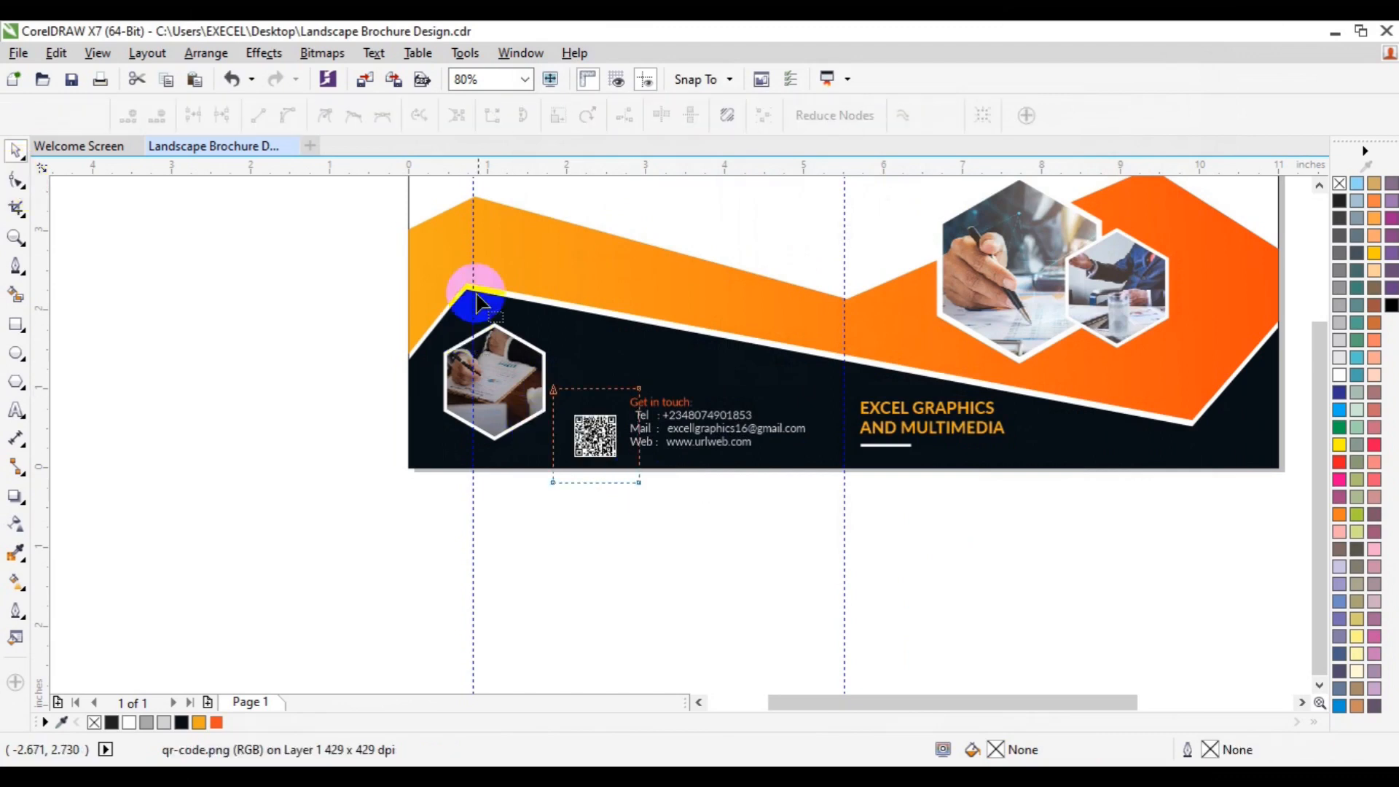
drag(492, 280, 571, 500)
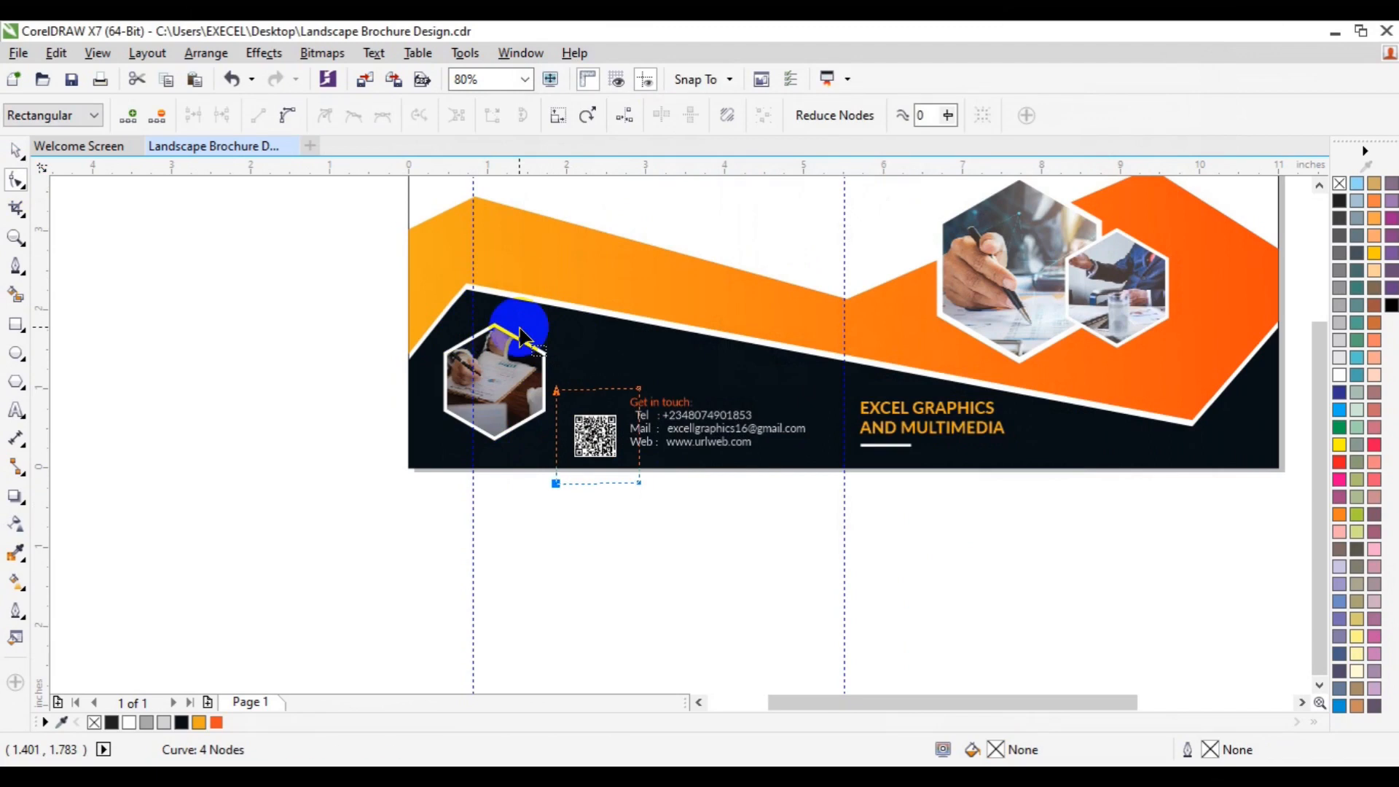
key(Right)
drag(692, 483, 440, 457)
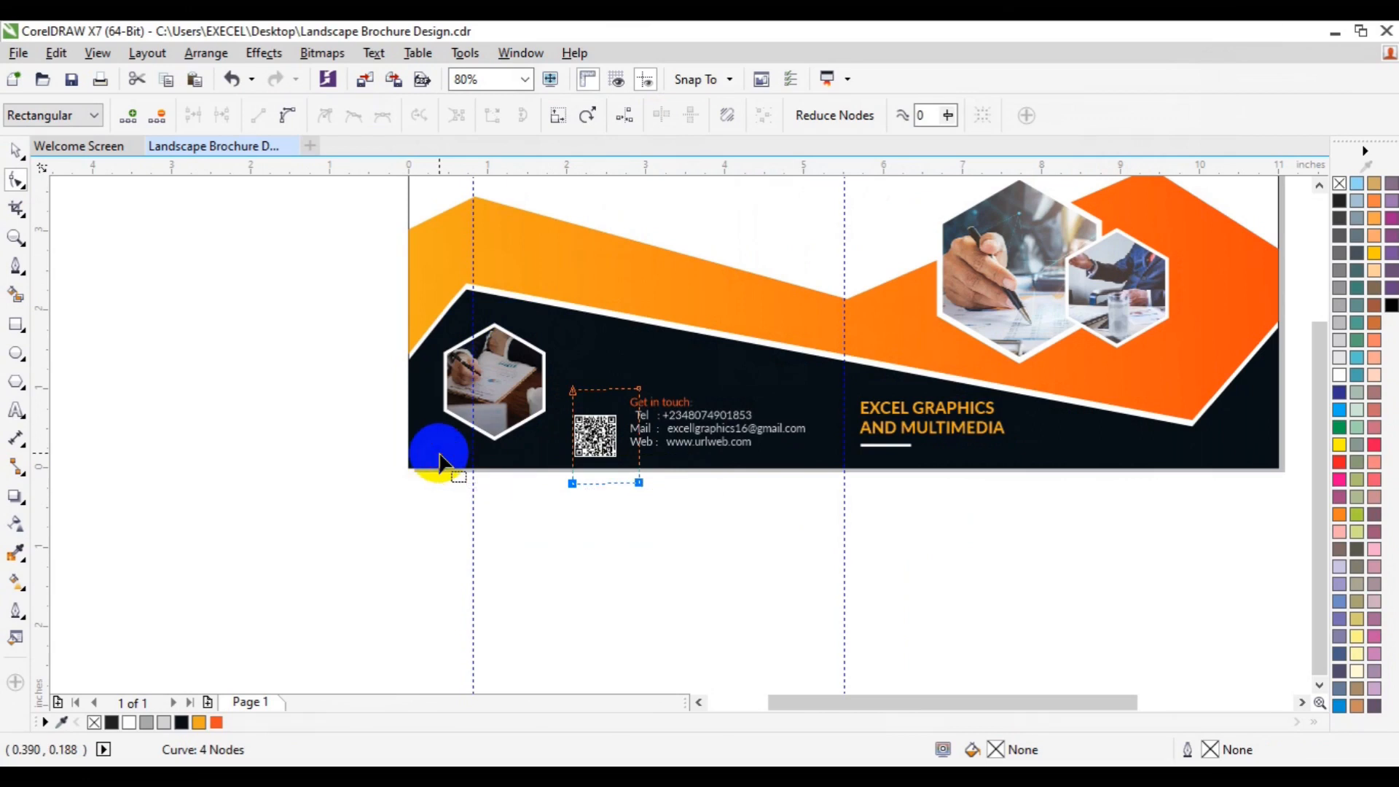
key(Up)
key(Up)
key(Up)
key(Up)
key(Up)
key(Up)
key(Up)
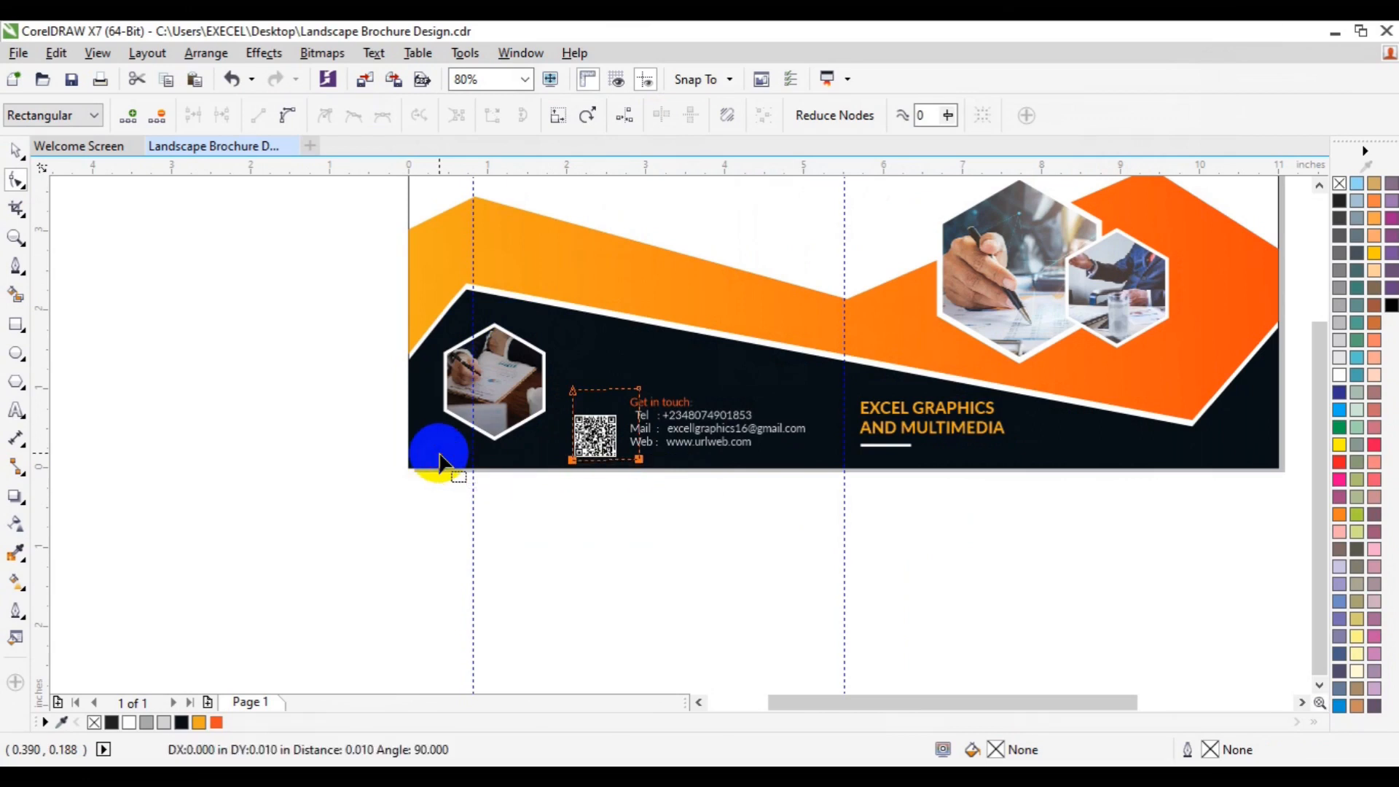
Step: Crop the QR code image's top margin
drag(358, 284, 726, 421)
key(Down)
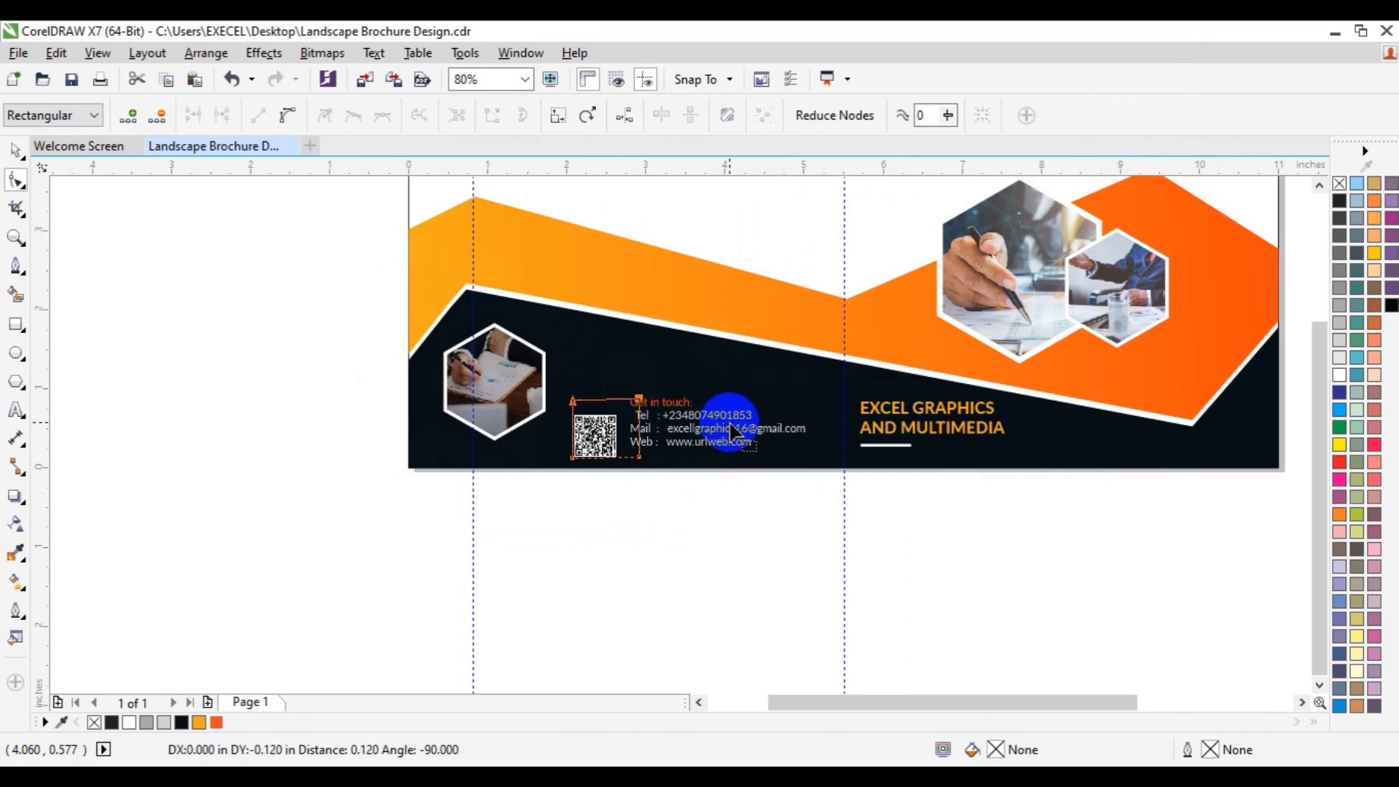
key(Down)
key(Down)
key(Down)
key(Down)
Step: Crop the QR code image's right margin
drag(661, 492, 620, 360)
key(Left)
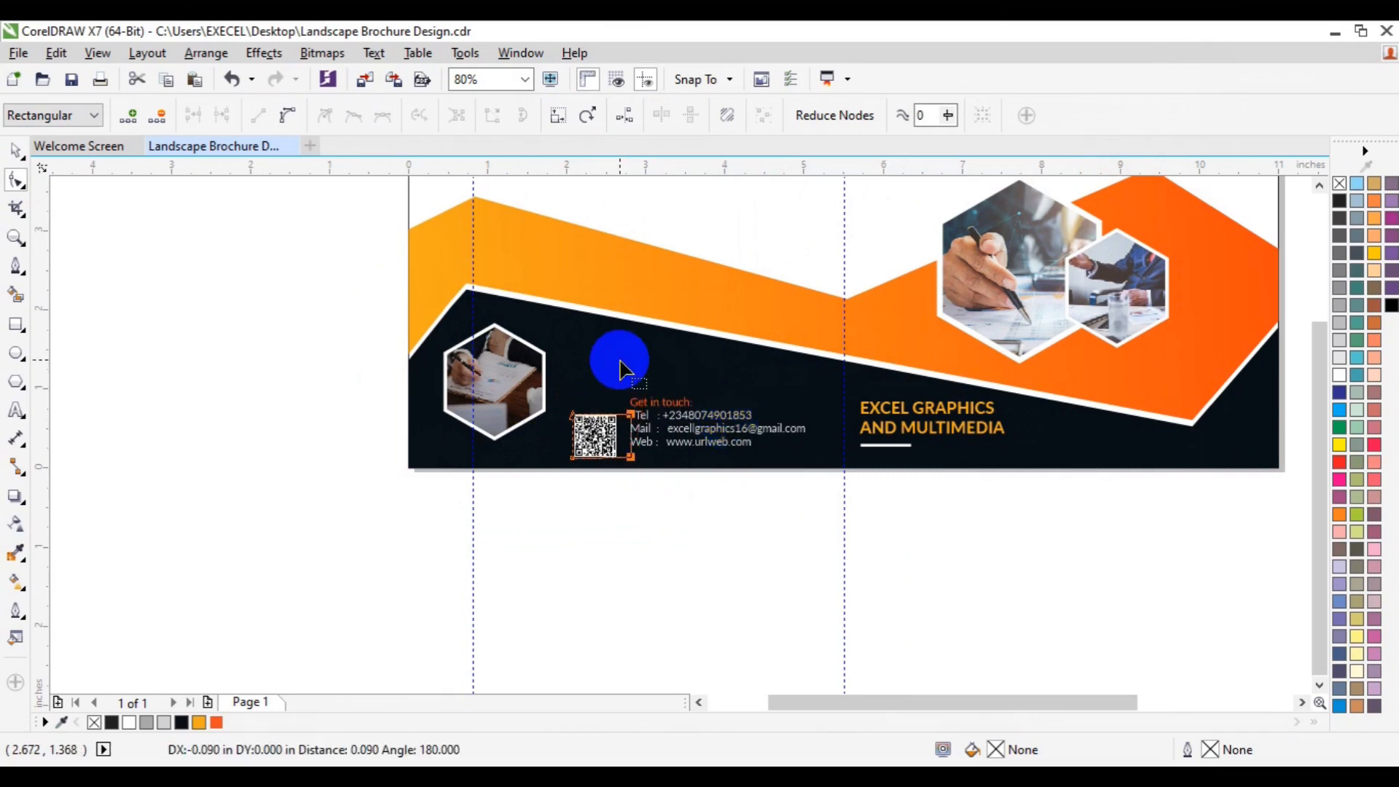
key(Left)
key(Left)
key(Left)
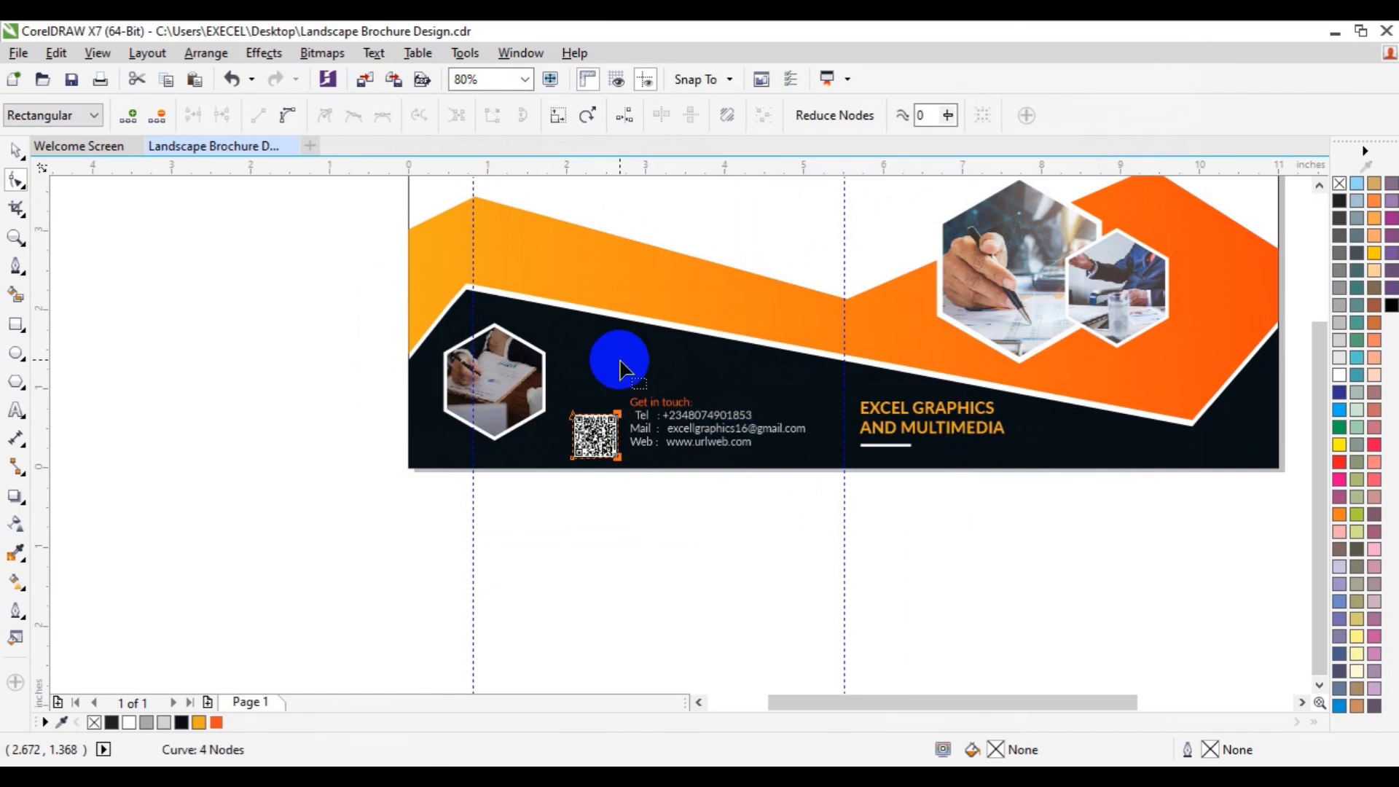
Step: Align the QR code and contact details text on their vertical centres and group them
key(space)
click(645, 430)
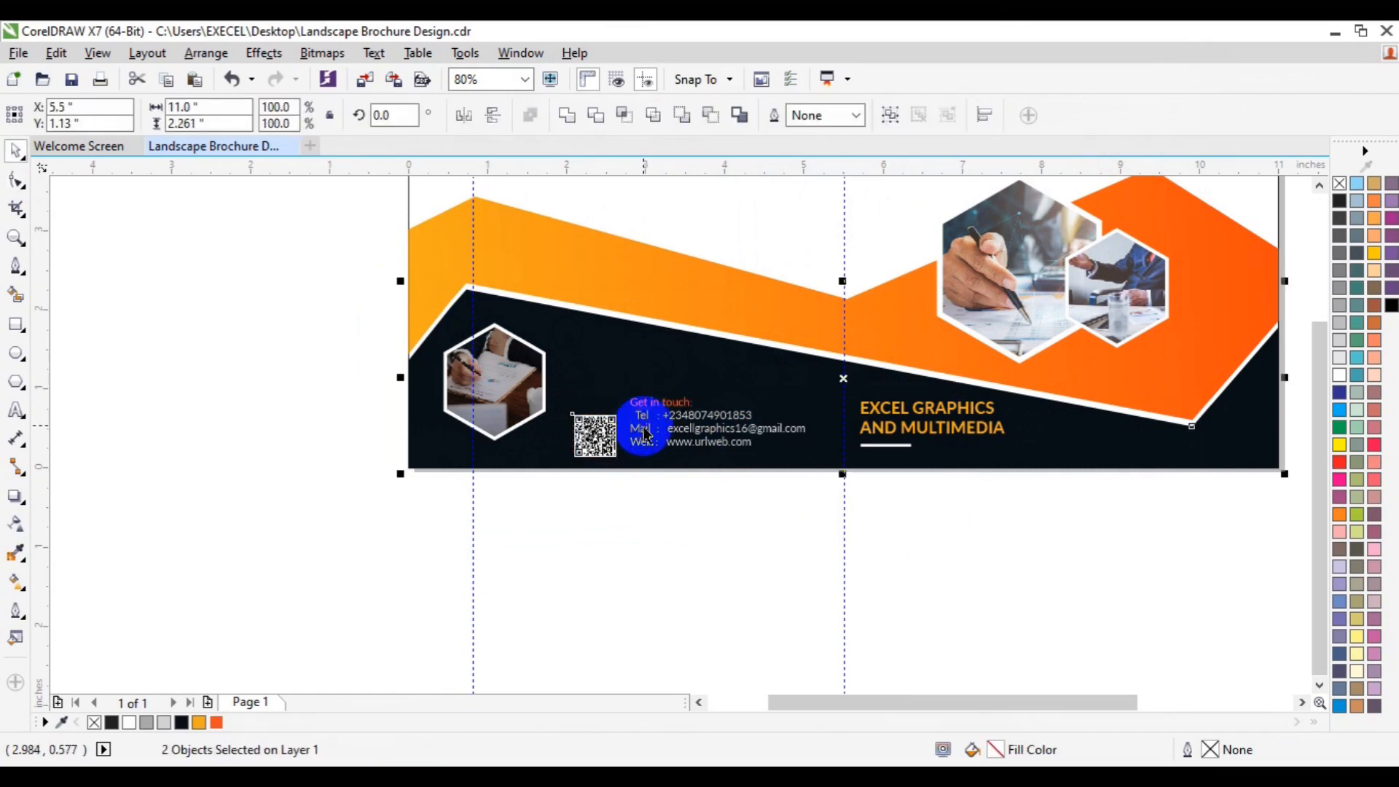
click(644, 432)
shift+click(603, 451)
key(e)
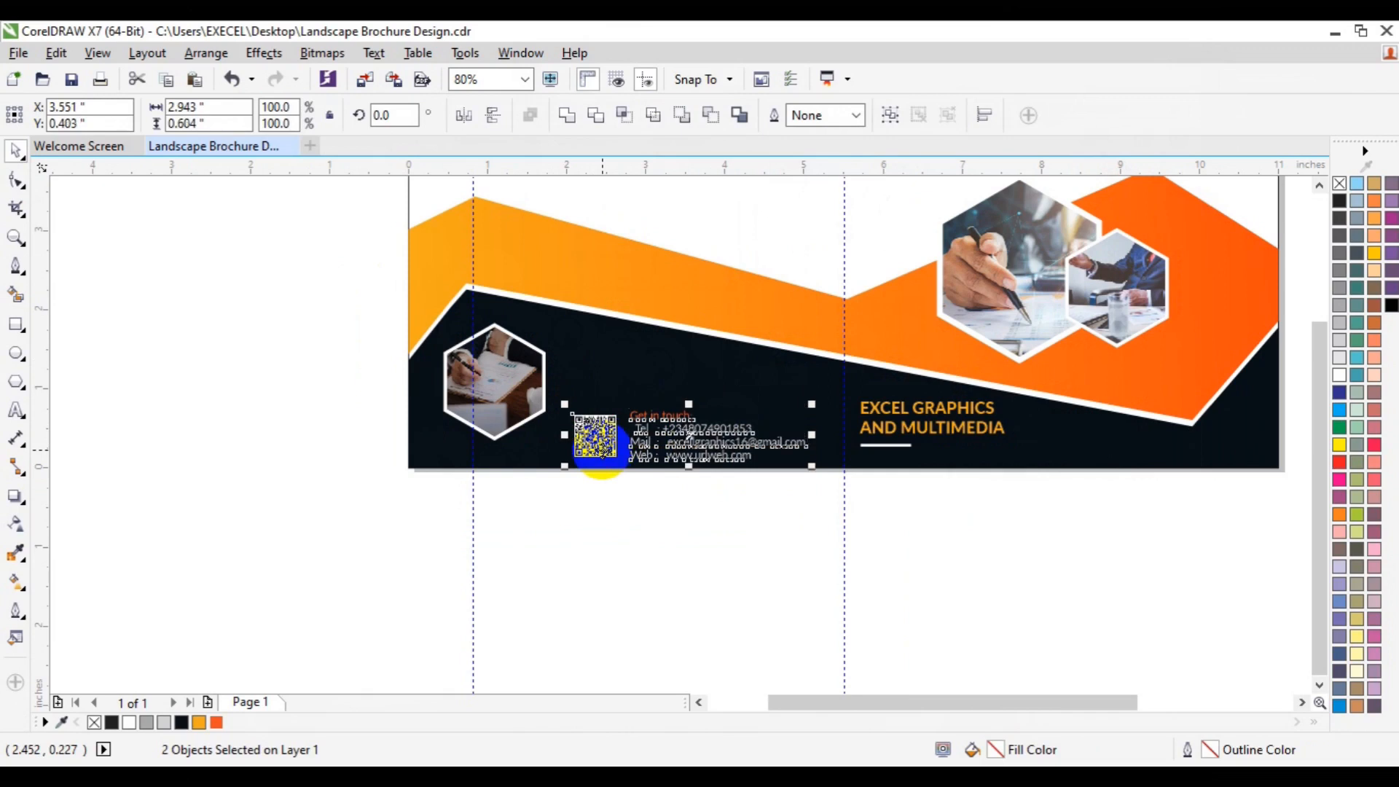
key(ctrl+g)
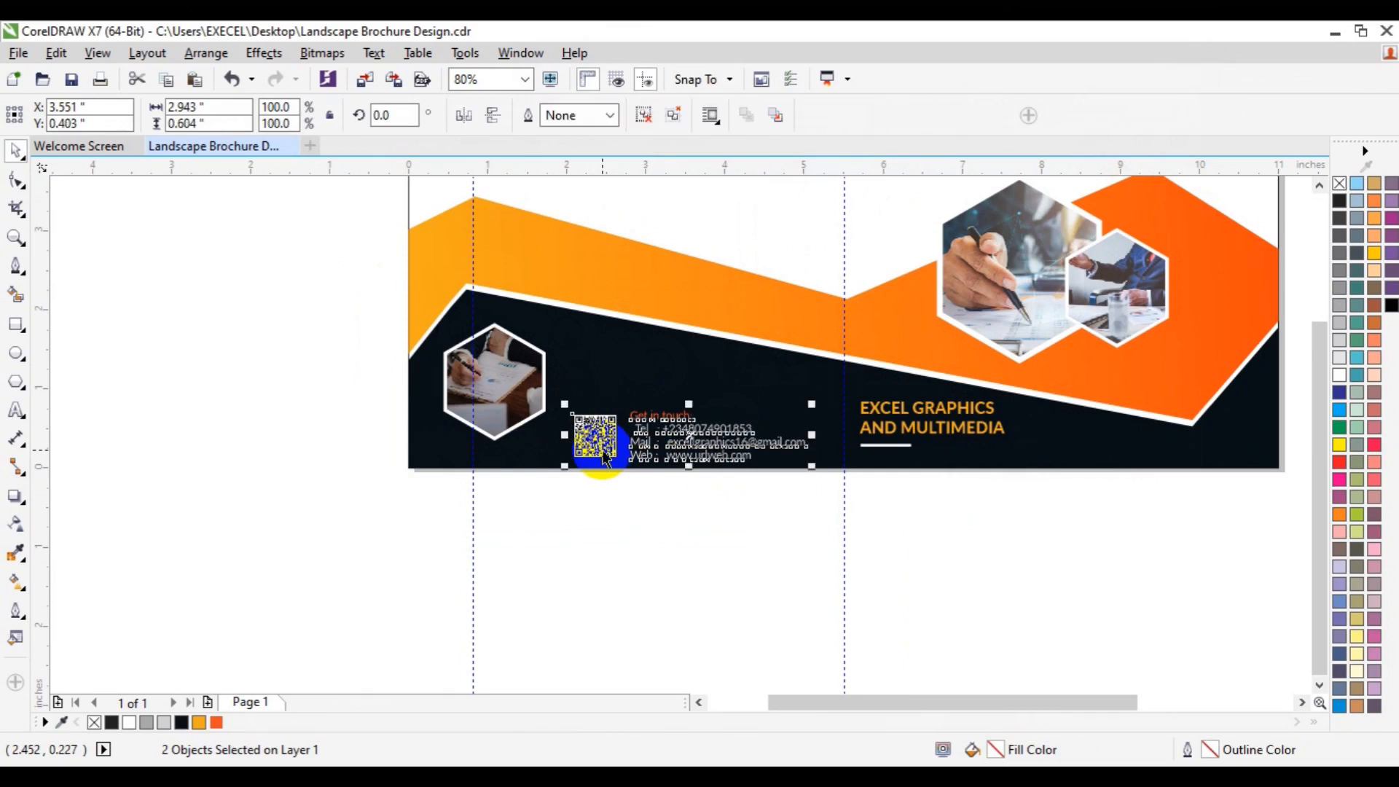
Step: Align the company name group vertically with the QR code and contact group
shift+click(883, 426)
key(e)
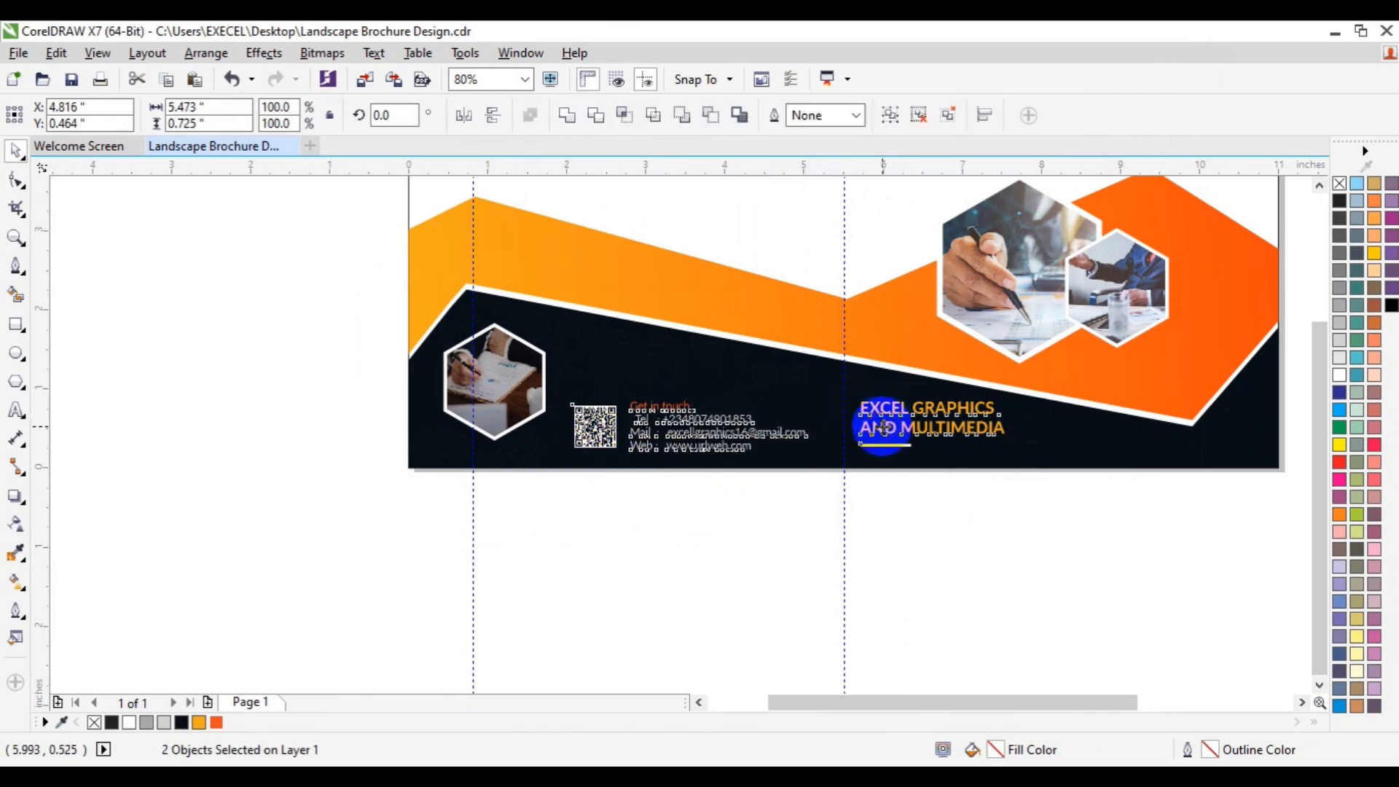
click(973, 540)
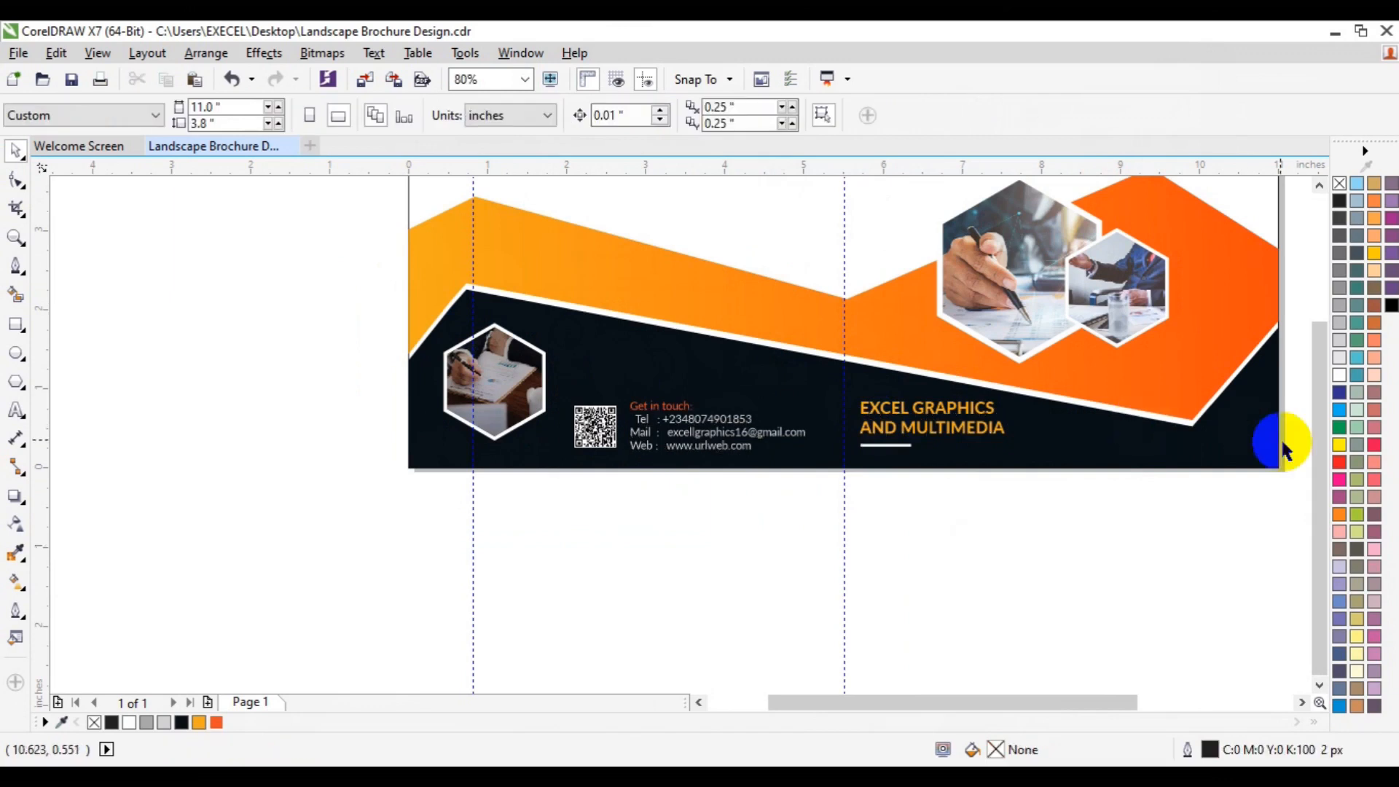
Step: Add a raised point to the orange band's top edge at the left guideline with the Pen tool
drag(1327, 452, 1305, 386)
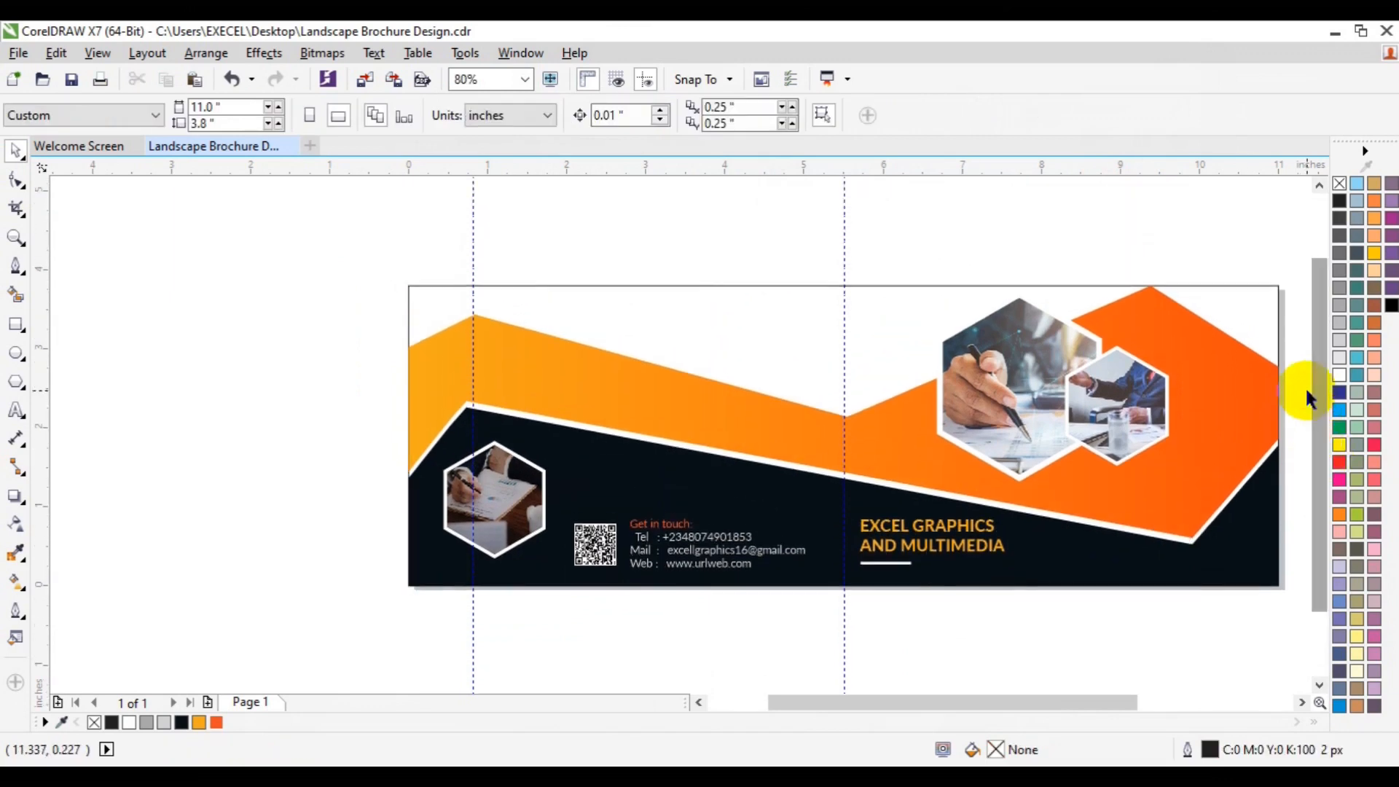
click(16, 268)
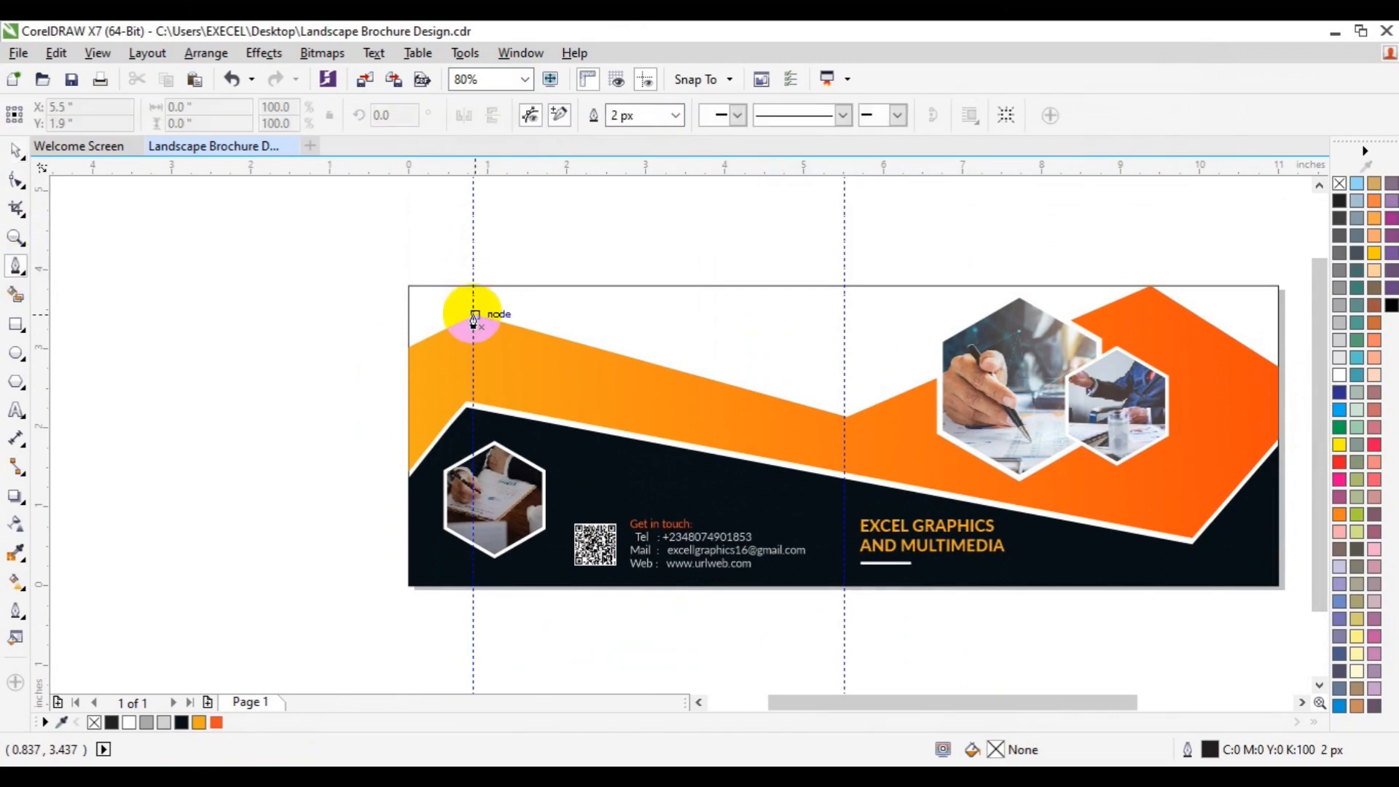
click(473, 292)
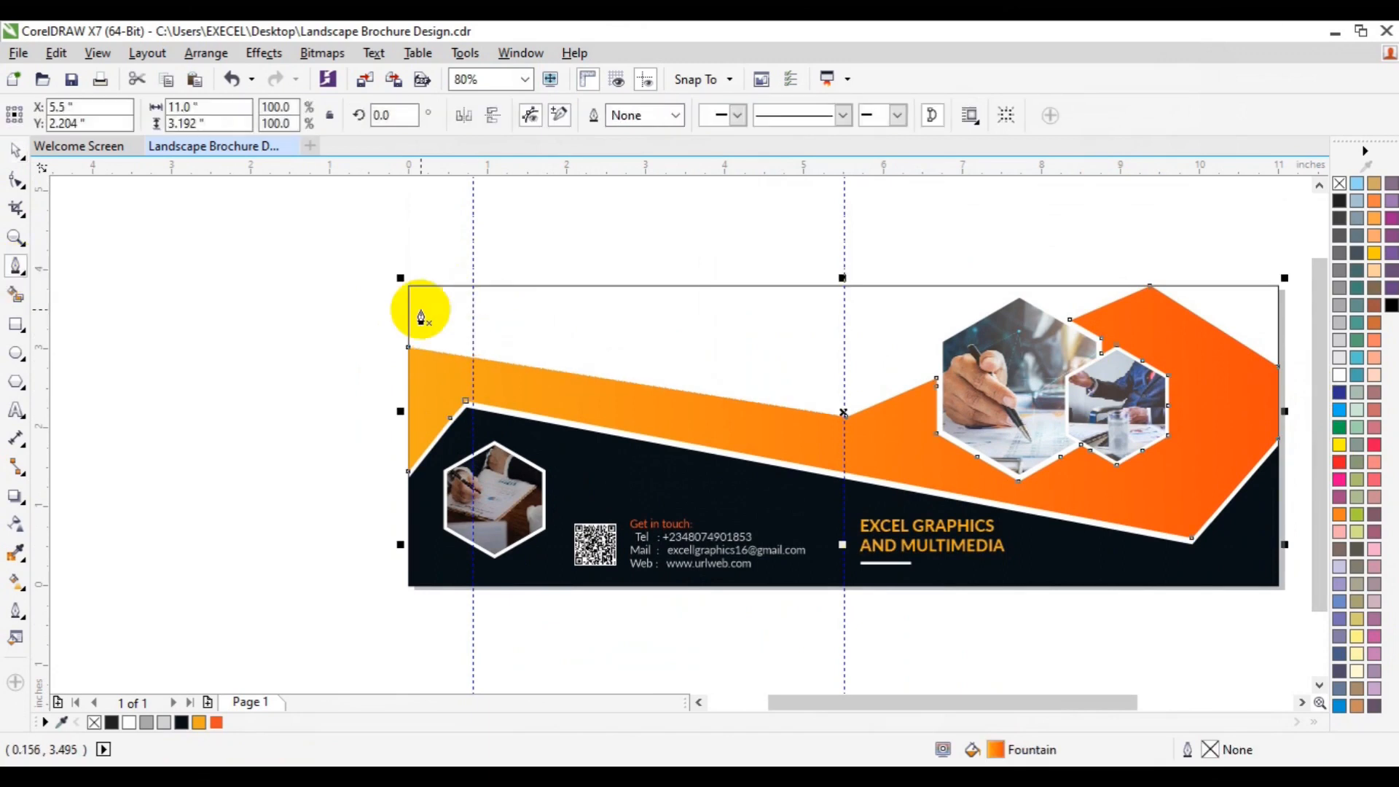
key(space)
click(226, 347)
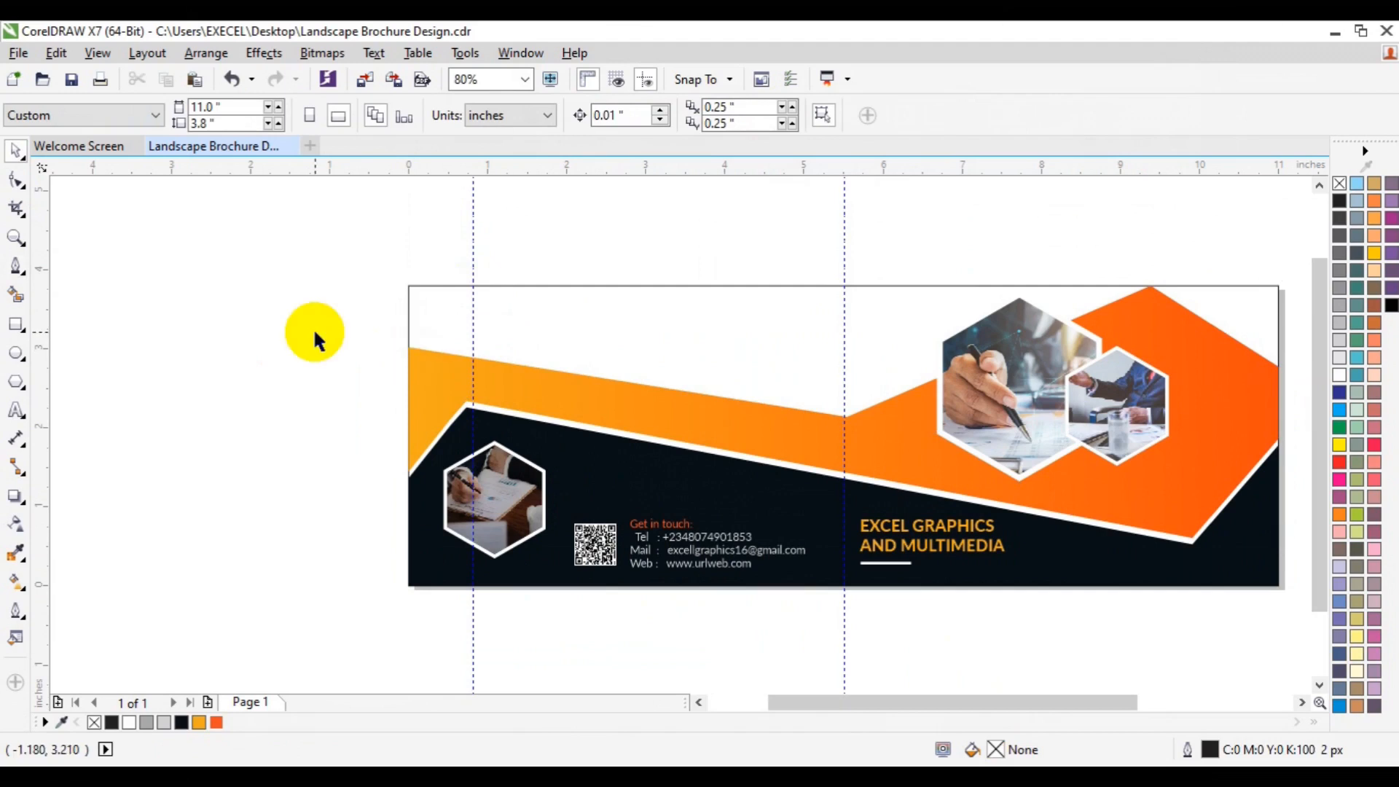
key(ctrl+z)
click(234, 298)
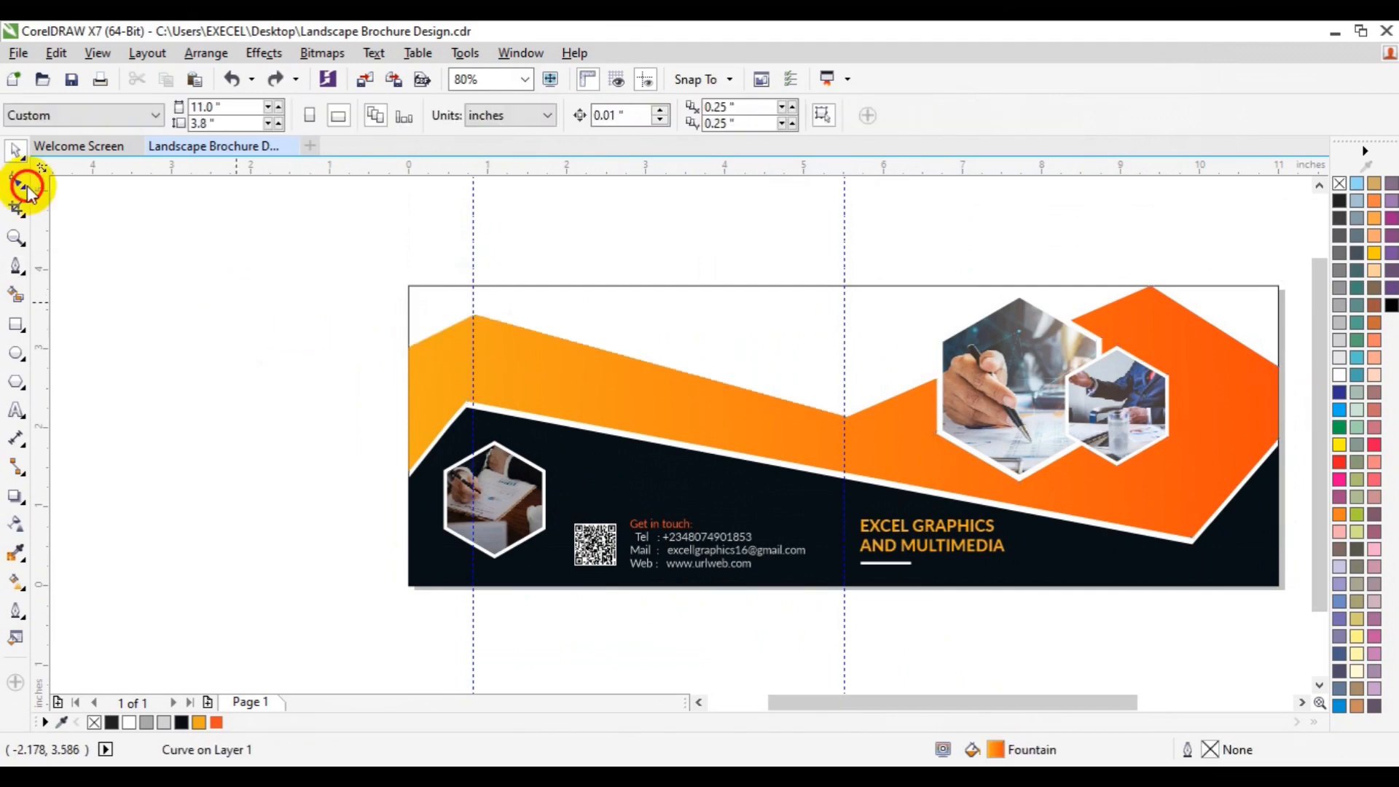
click(16, 268)
click(845, 419)
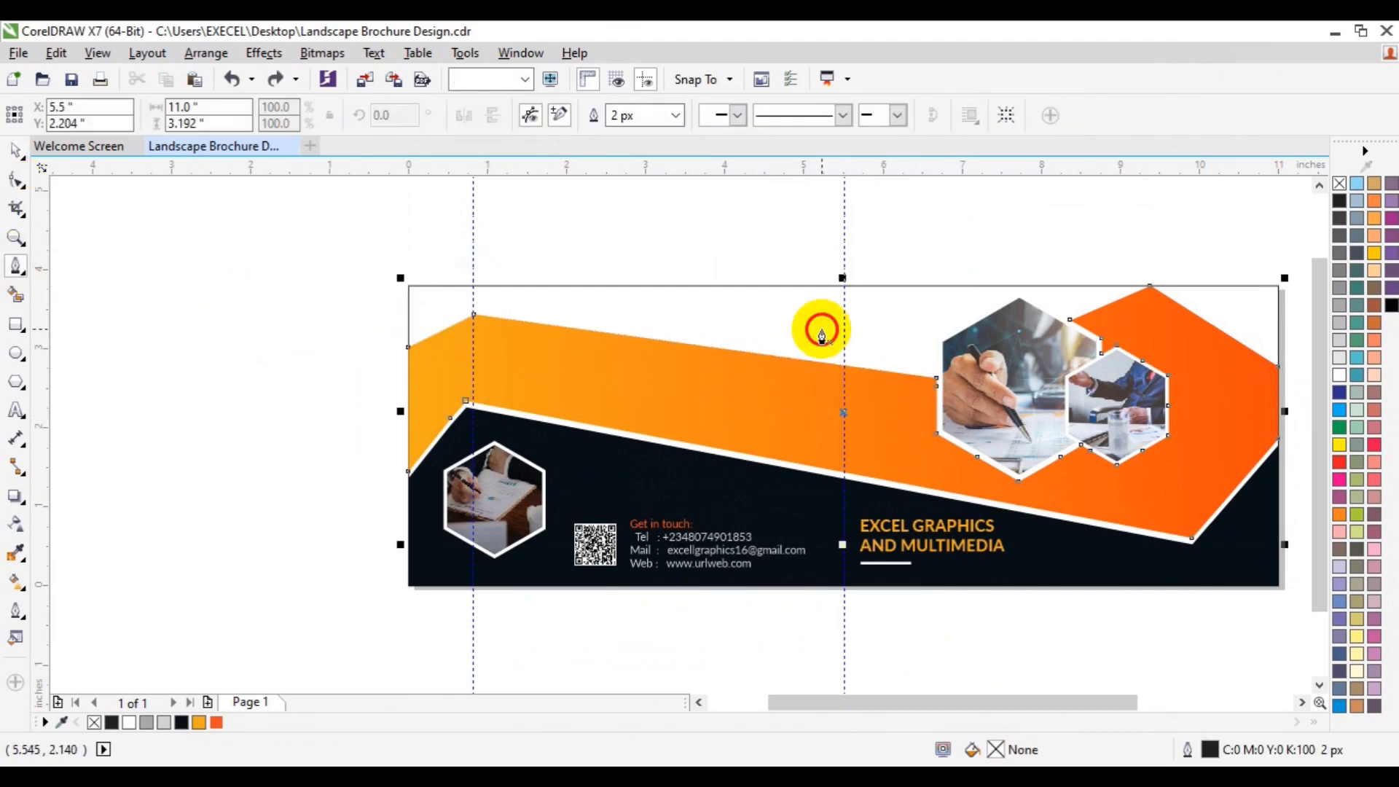
key(ctrl+z)
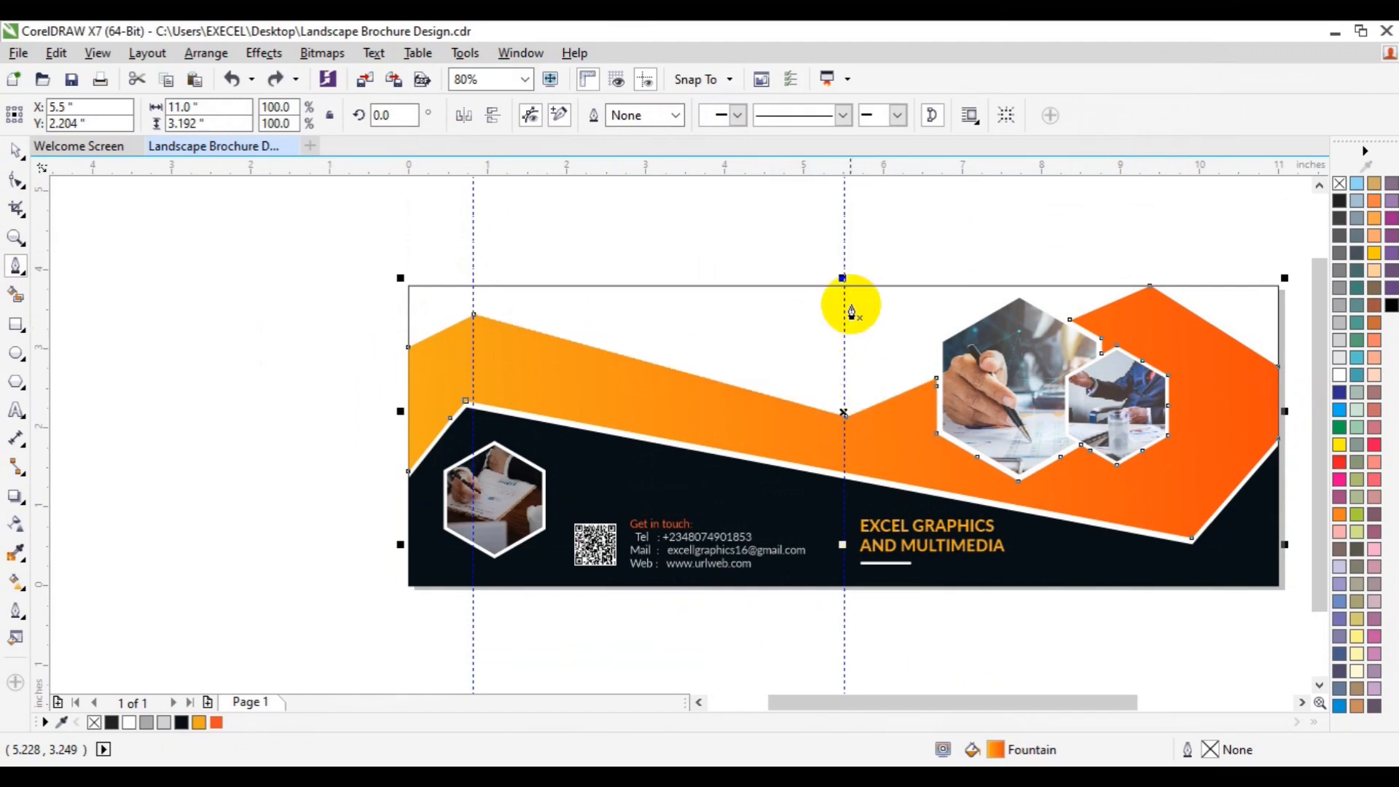
Step: Draw a closed four-point shape with the Pen tool above the orange band, between the two vertical guidelines and the page top
click(843, 285)
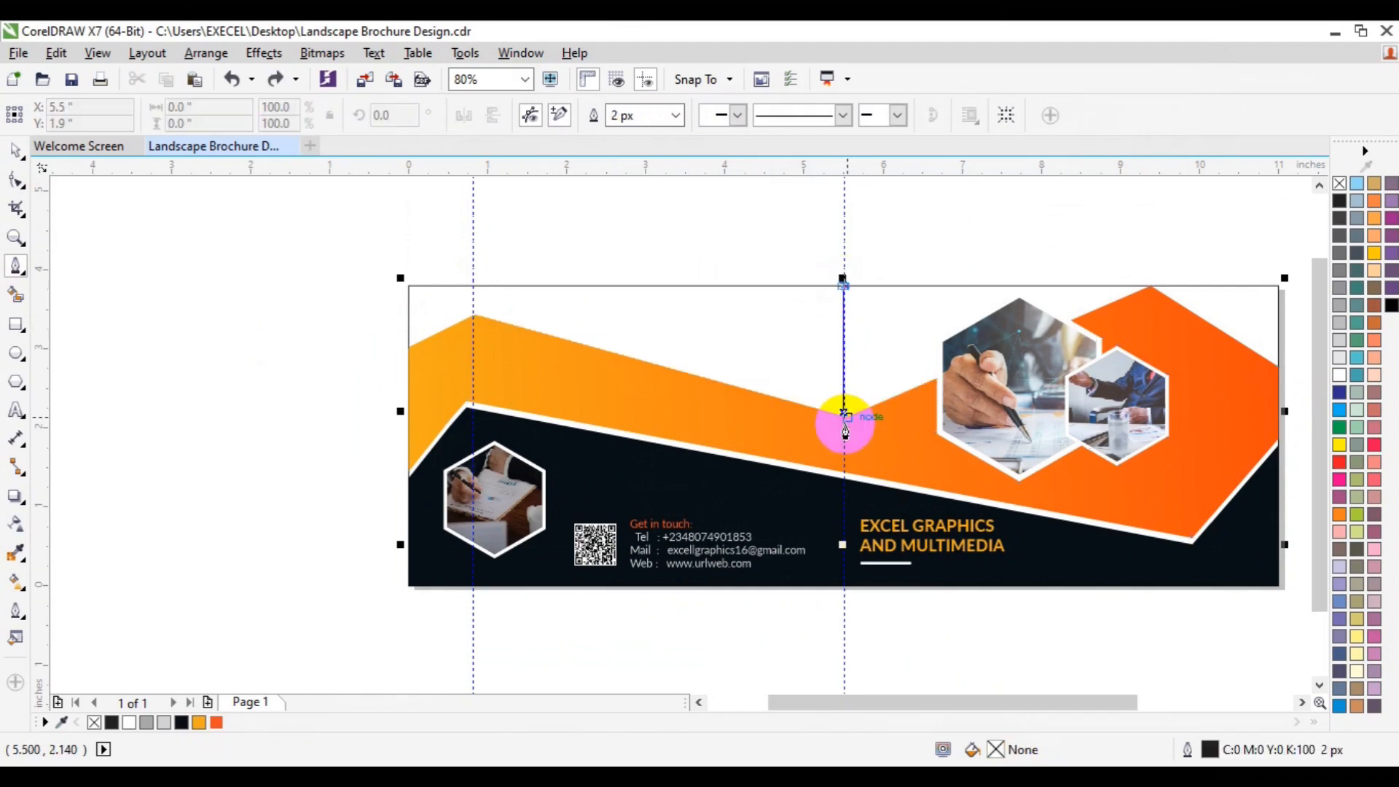
click(468, 318)
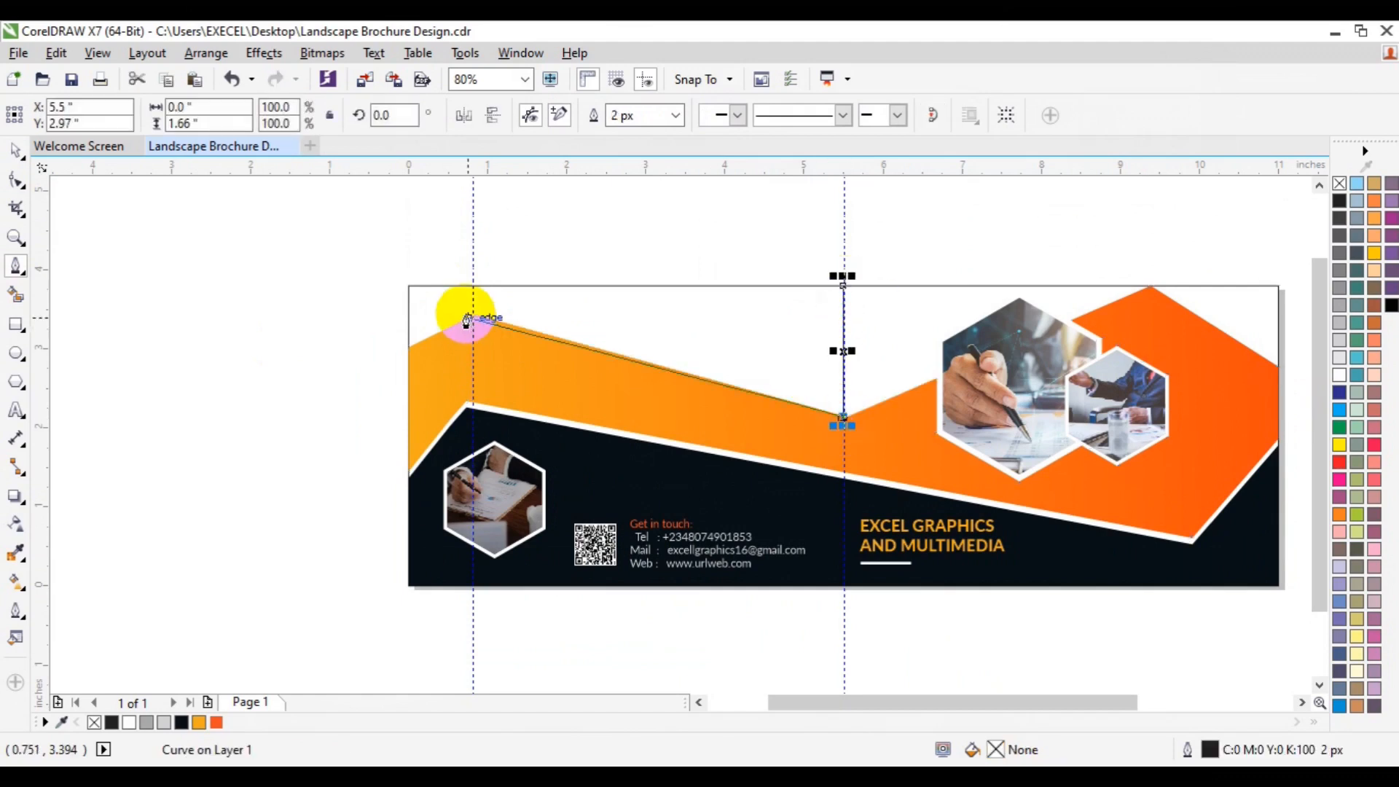
click(471, 288)
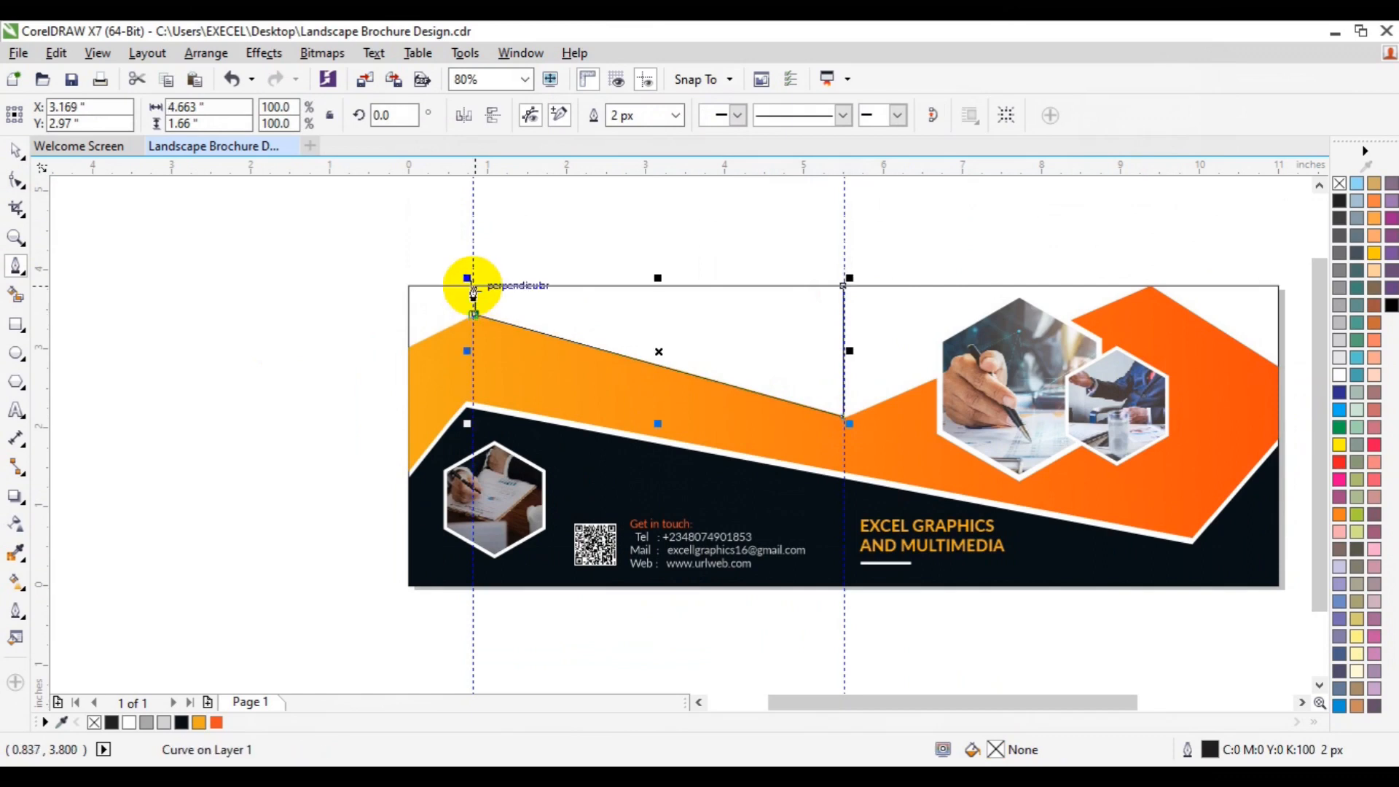
click(843, 286)
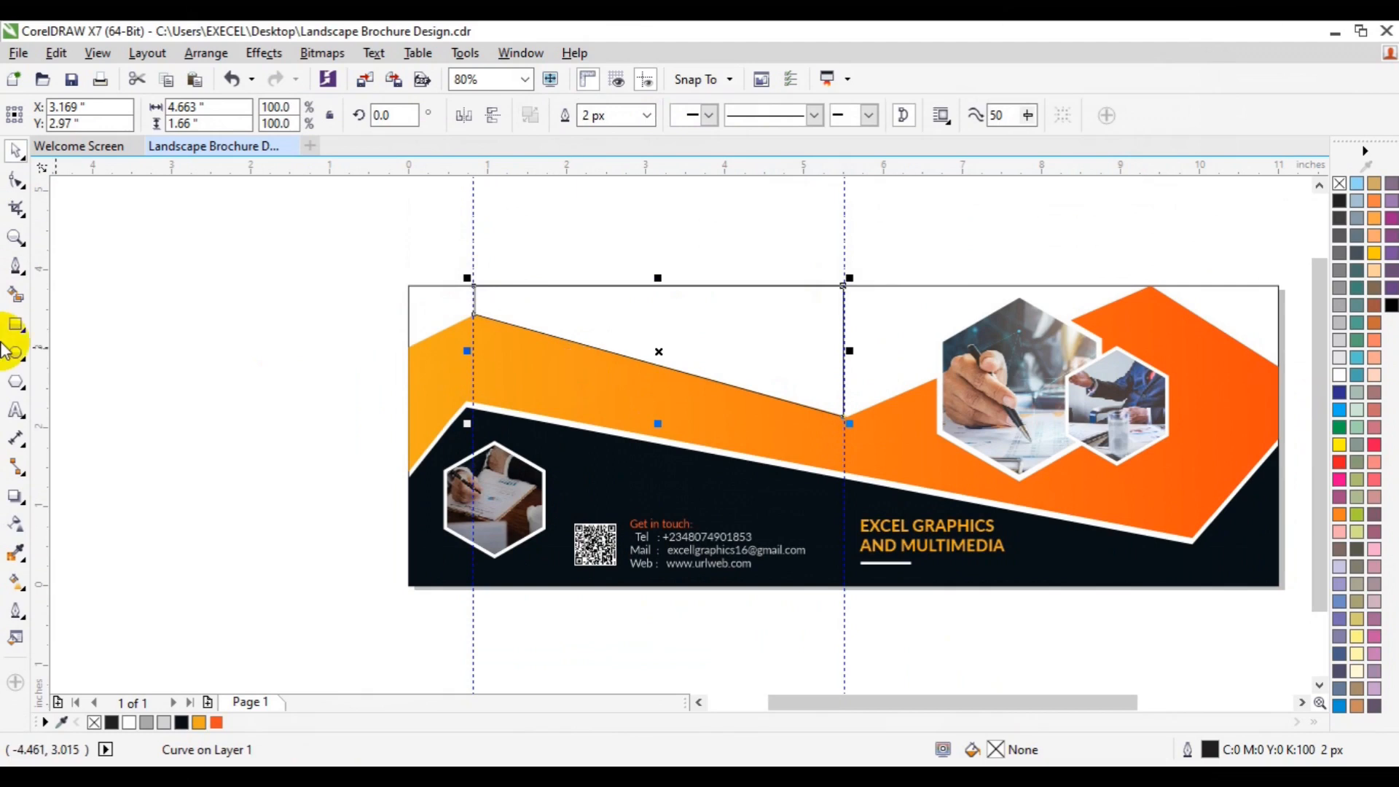
Step: Fill the new shape with the dark band's colour sampled by the Color Eyedropper
click(16, 321)
click(604, 323)
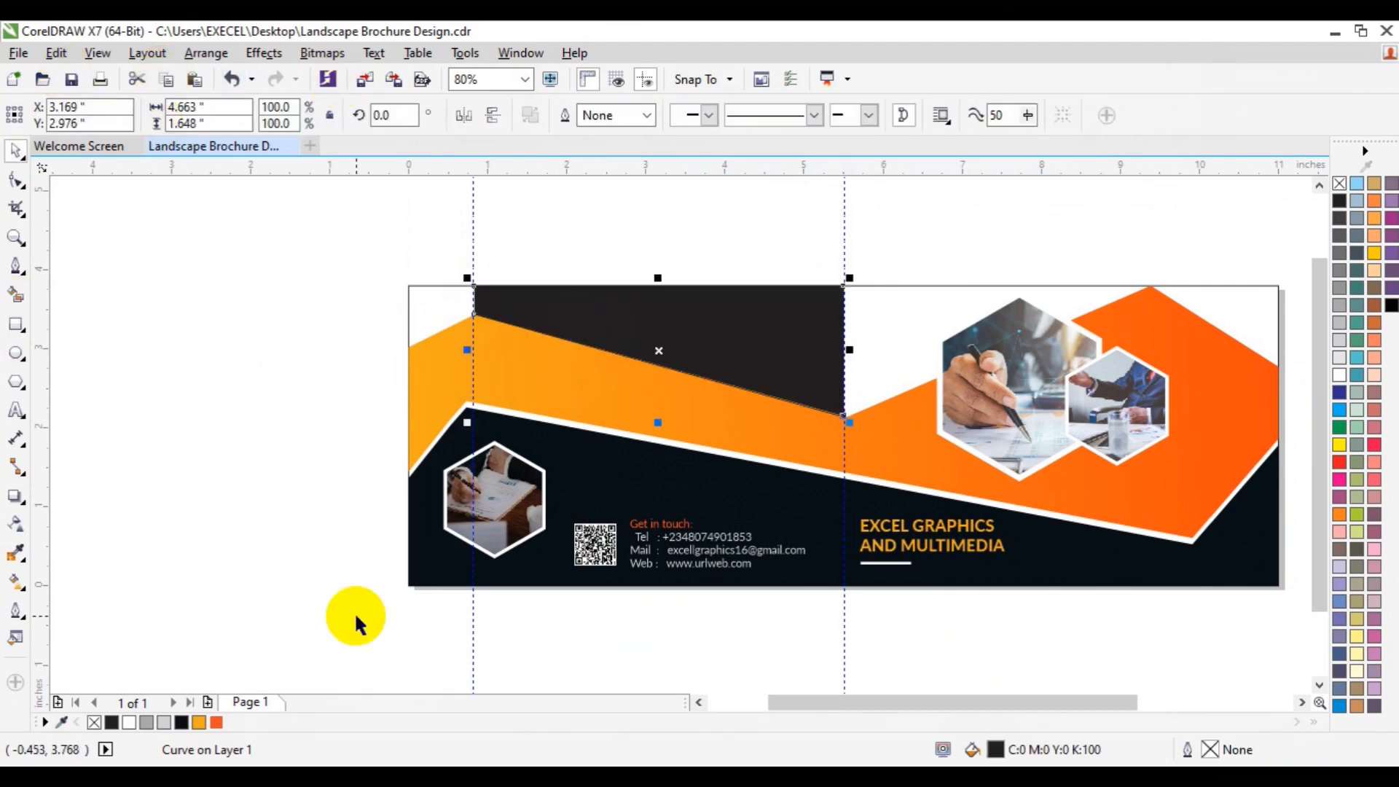
click(16, 554)
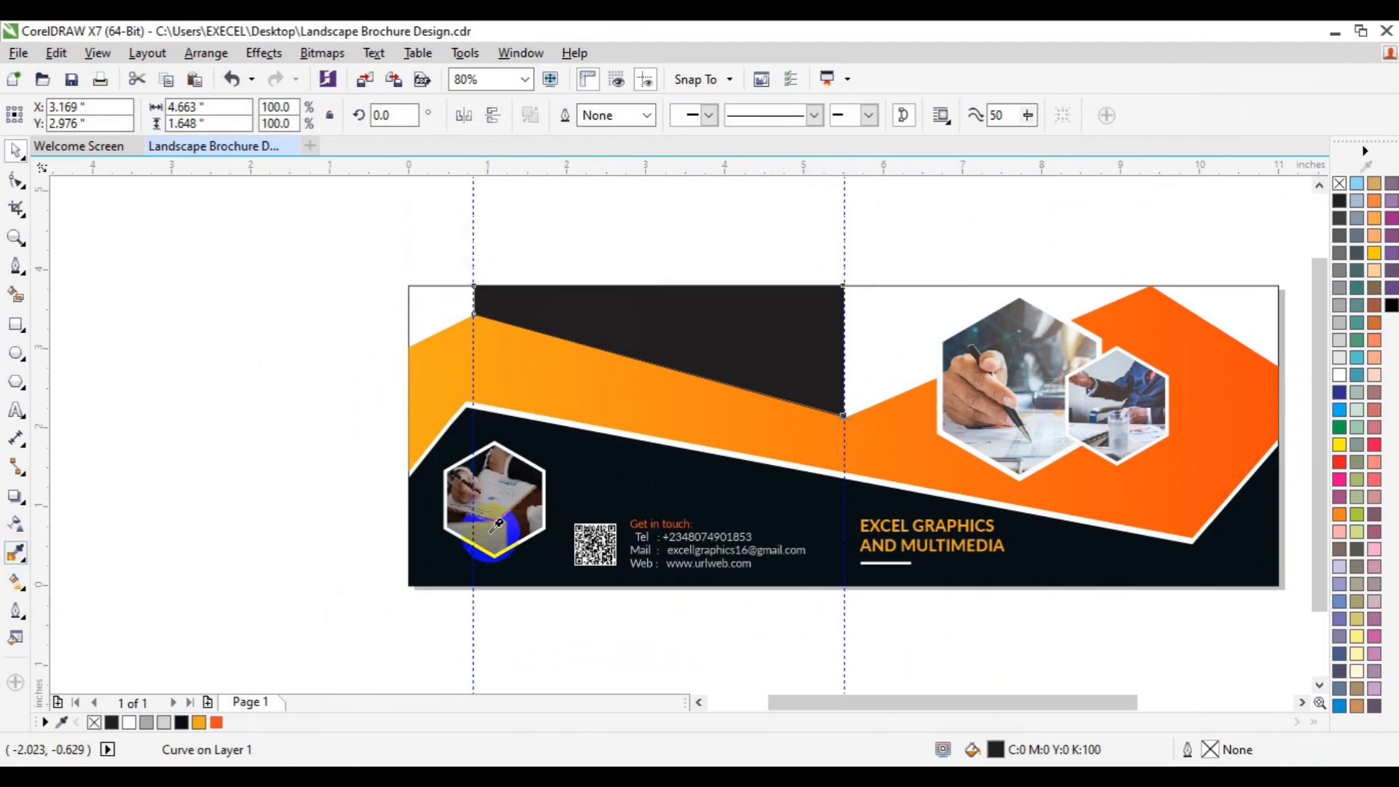
click(628, 465)
click(638, 344)
key(space)
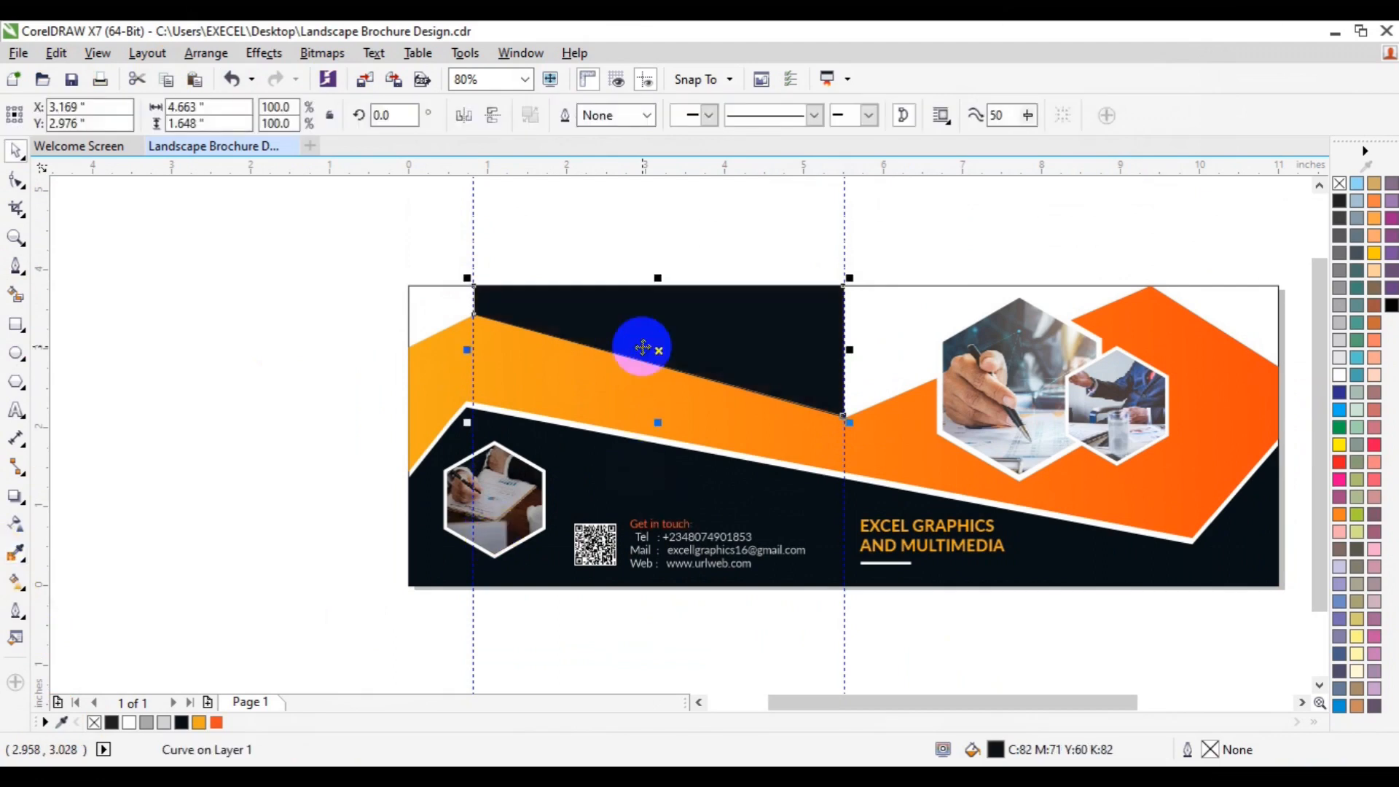
Step: Import the city-wallpaper-7 image and place it about 4.8 x 2.7 inches over the new dark shape
click(300, 388)
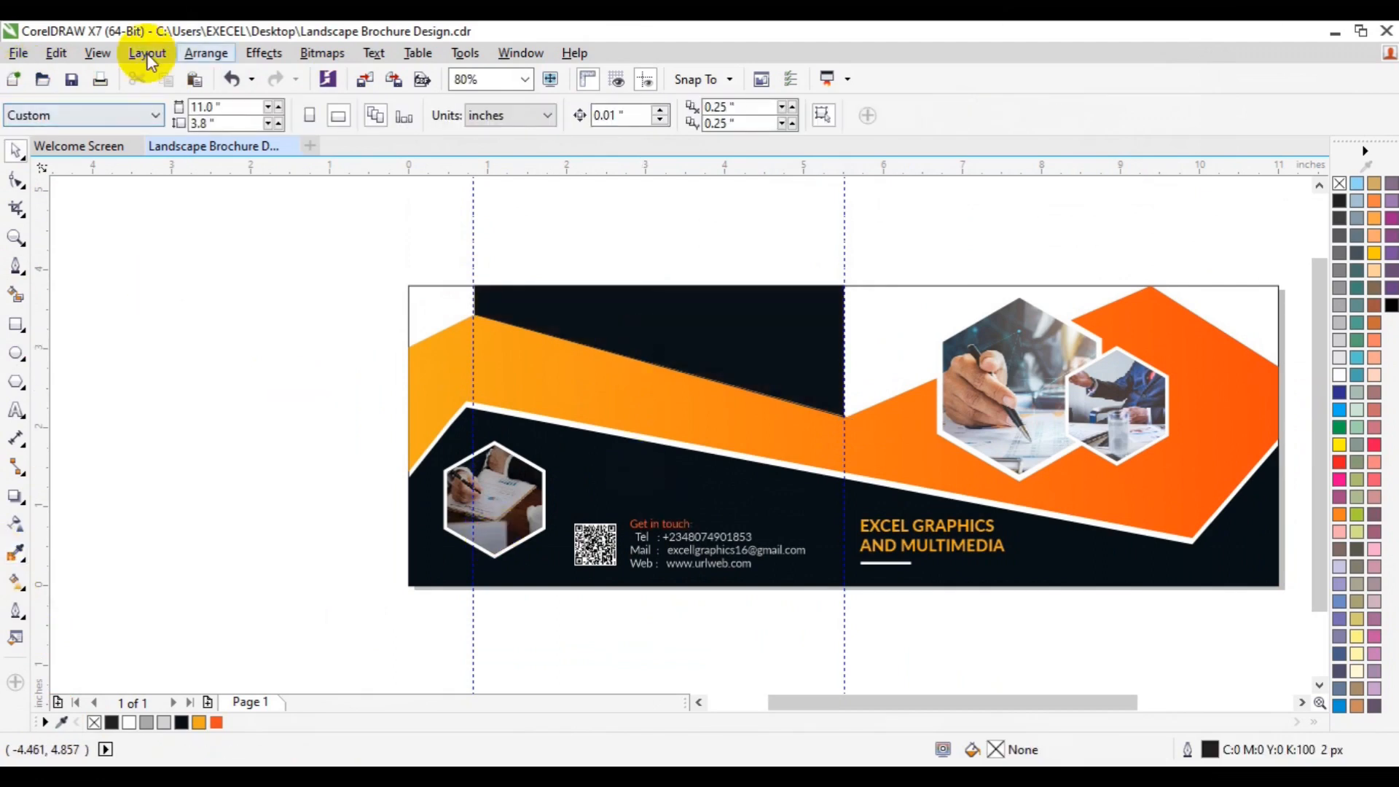
click(357, 80)
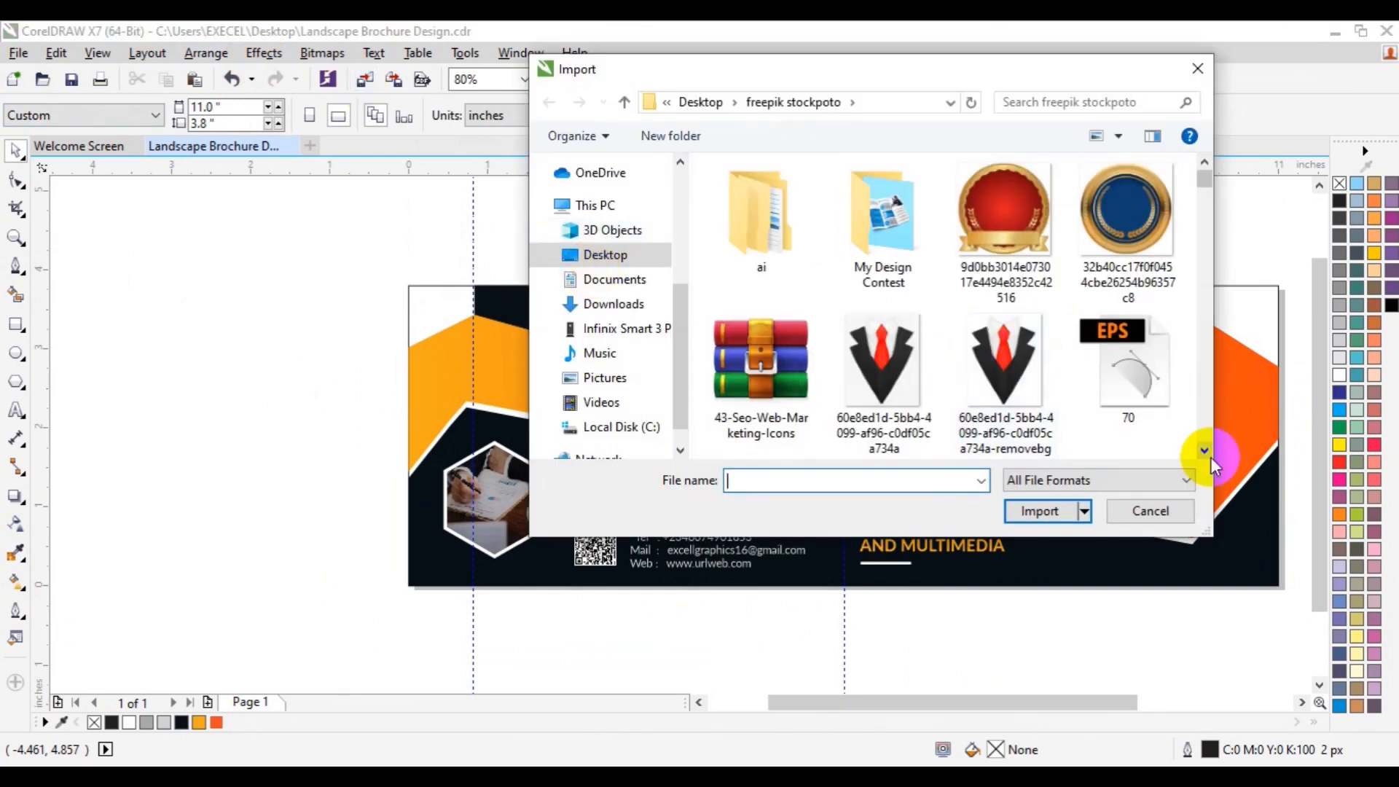
click(1205, 449)
drag(1205, 447, 1205, 447)
drag(1200, 220, 1200, 220)
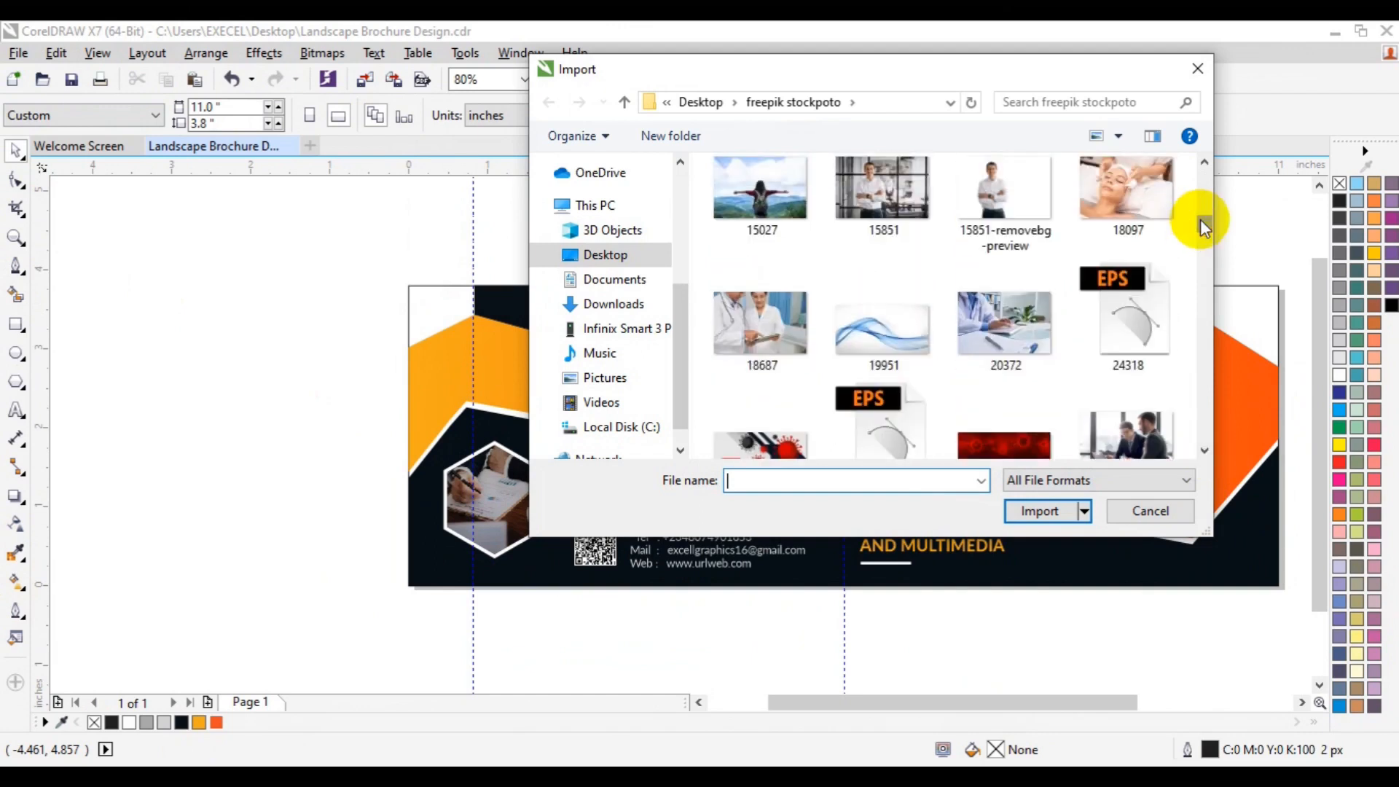
click(1204, 454)
drag(1203, 453, 1190, 288)
click(1005, 415)
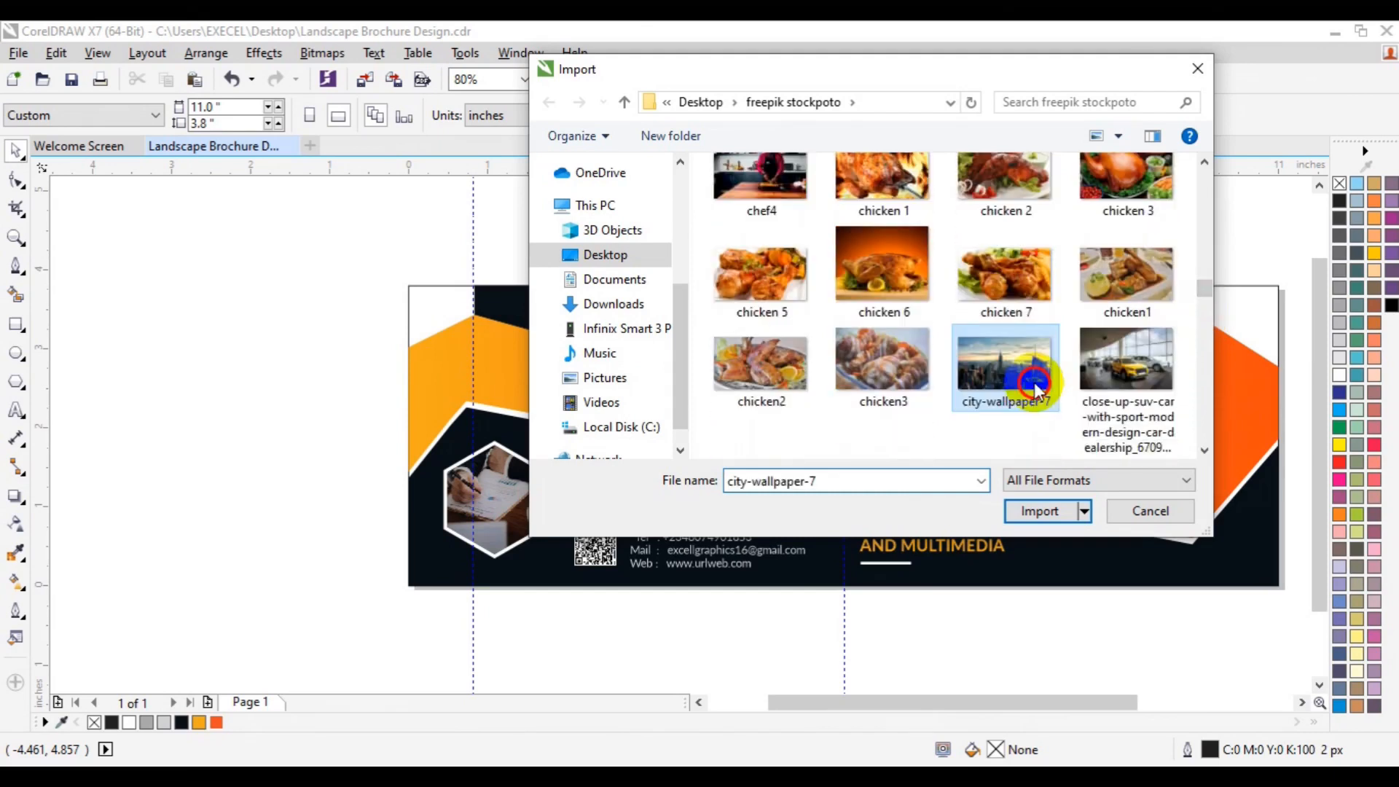
click(1039, 510)
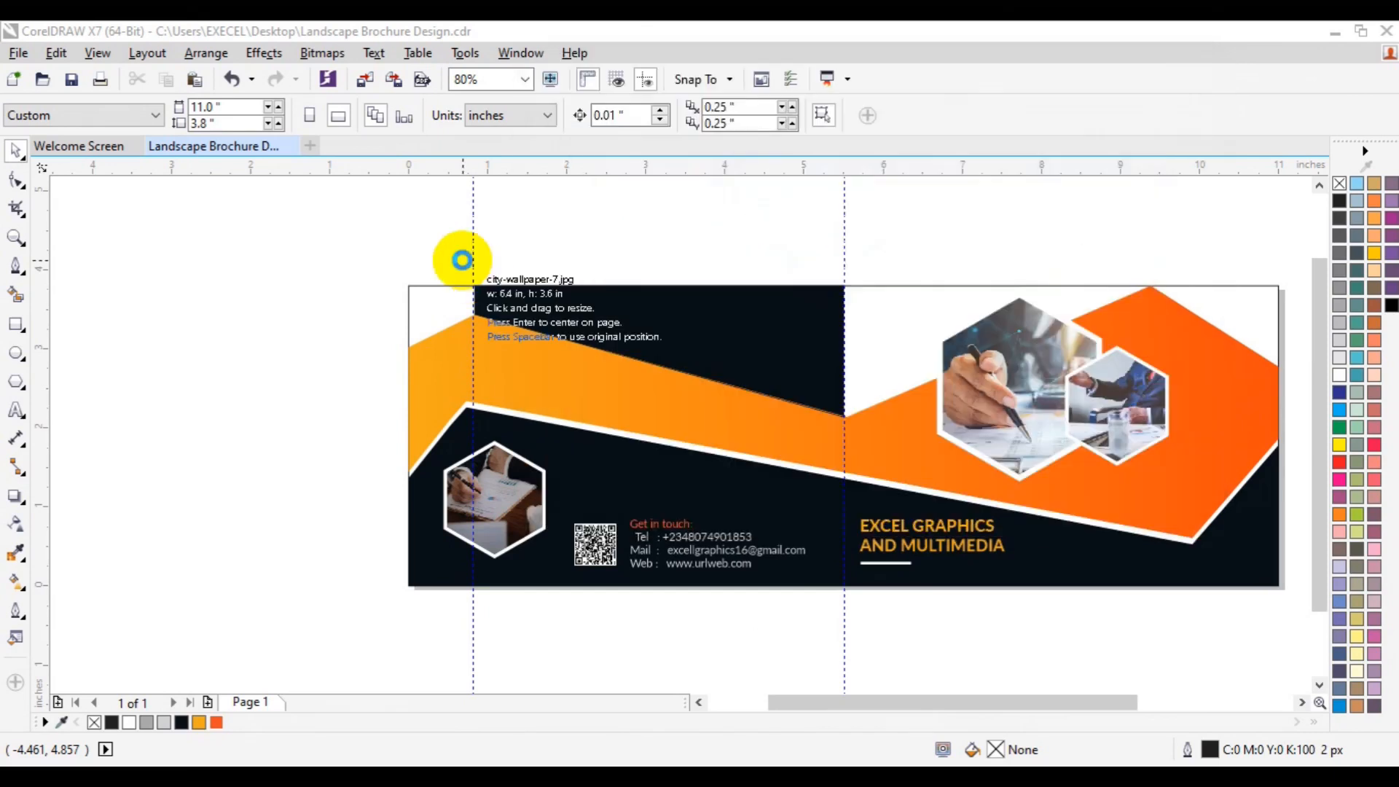
drag(464, 260, 839, 576)
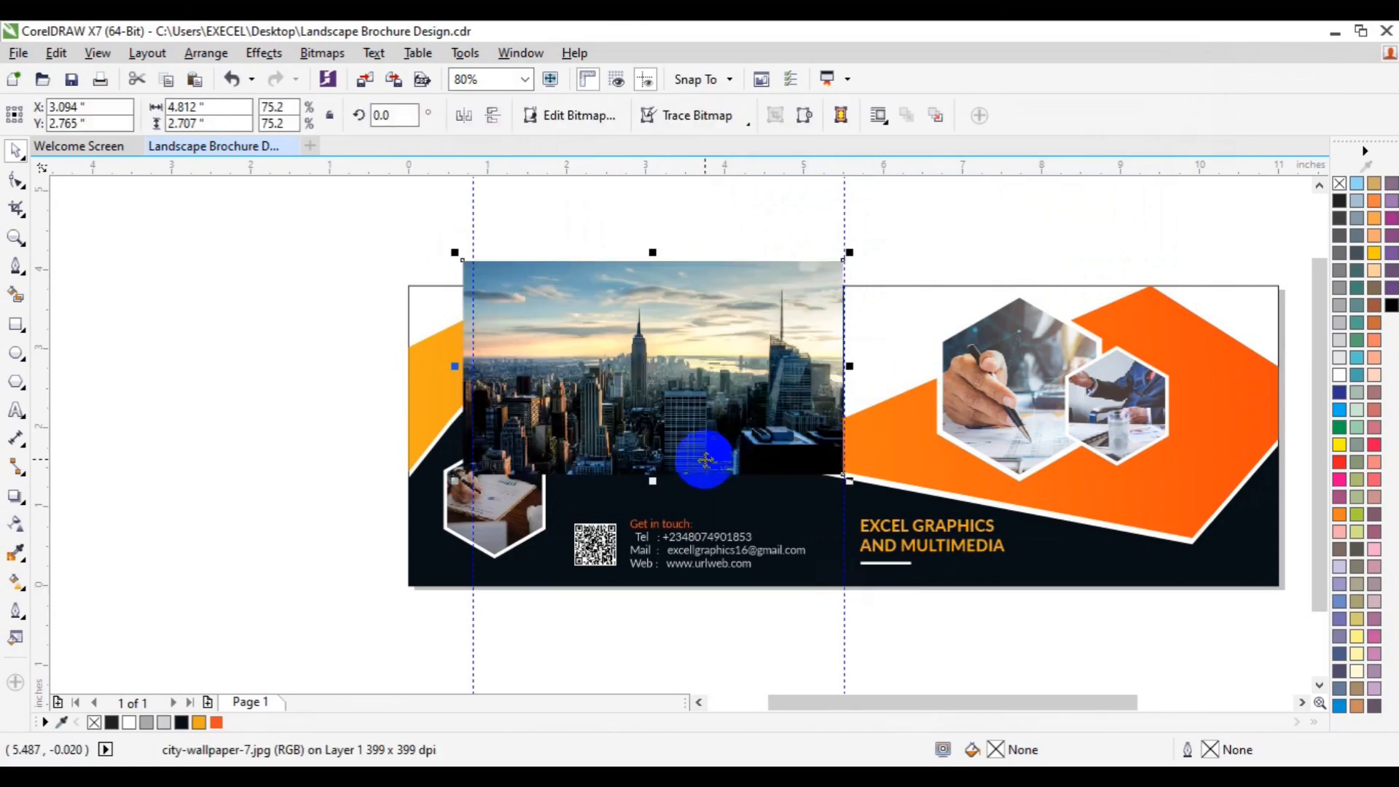
Step: Mirror the city image horizontally and move it left to the left guideline
click(491, 119)
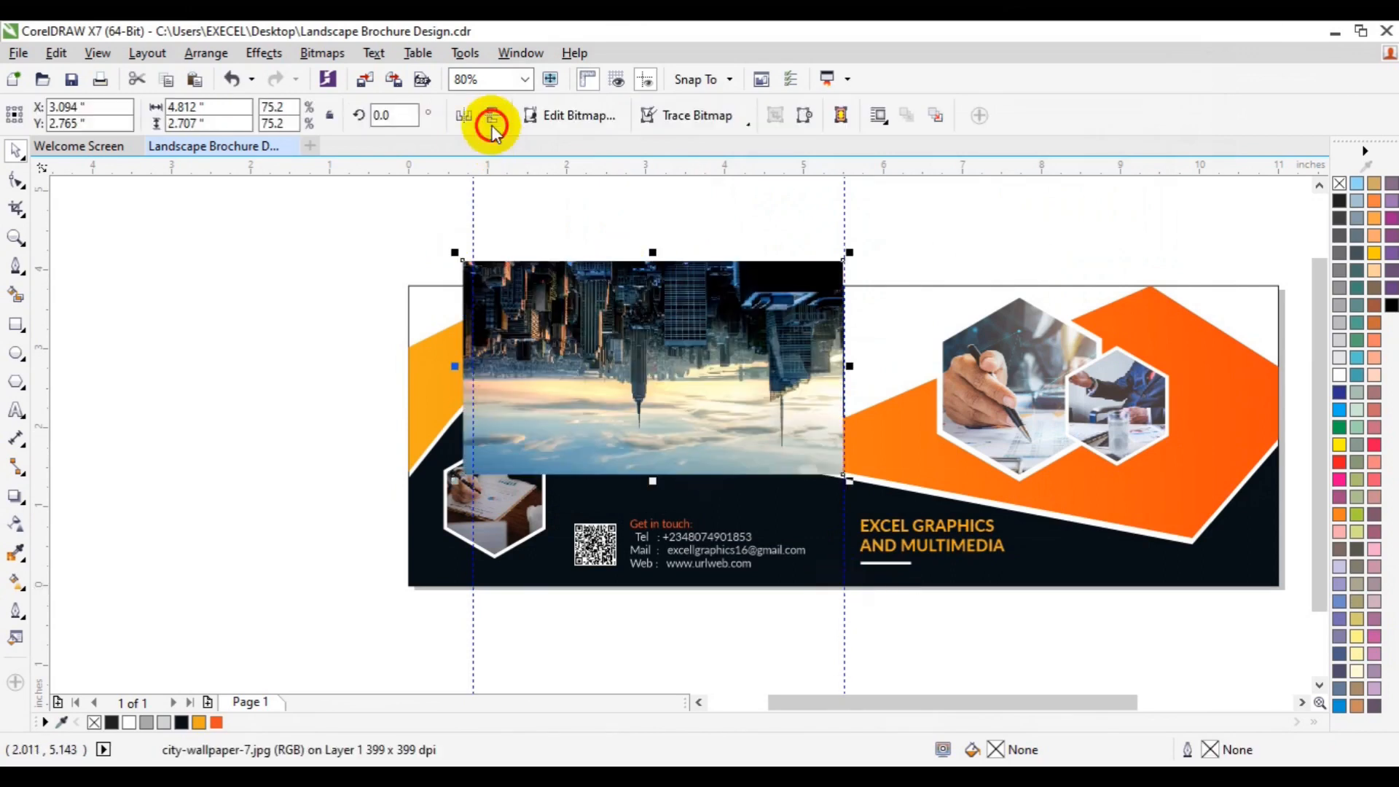
click(470, 124)
click(494, 121)
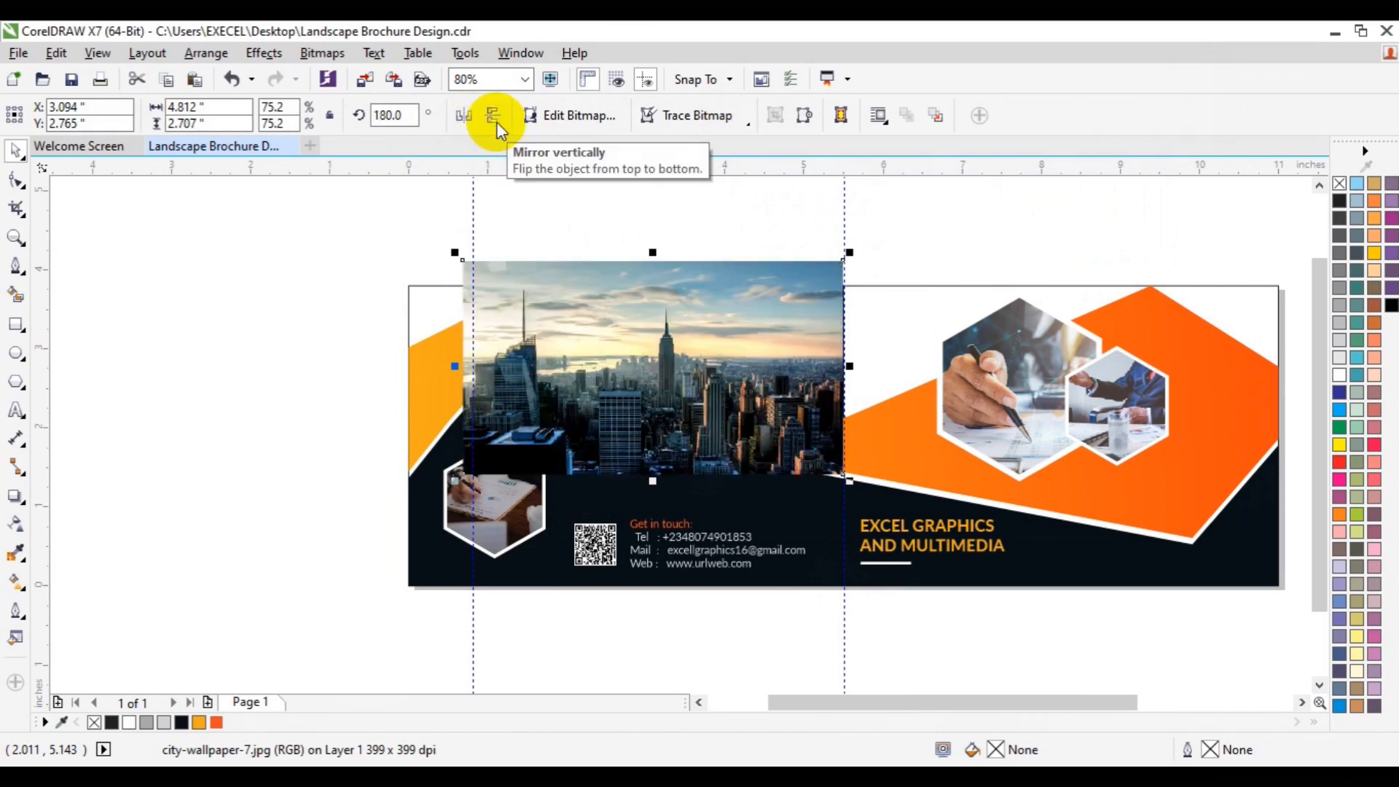
click(580, 339)
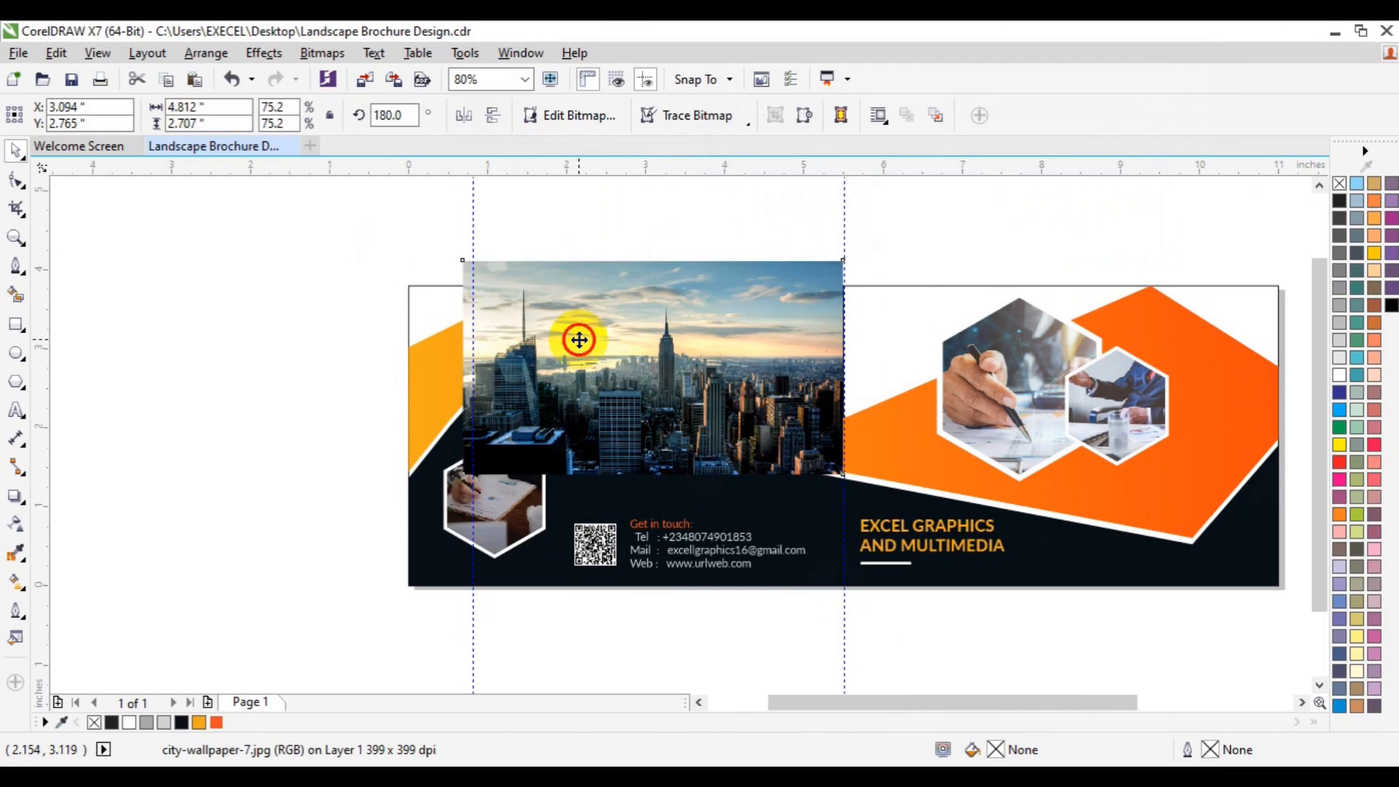
drag(579, 339, 472, 348)
Step: Place the city image inside the new dark shape with PowerClip
click(258, 58)
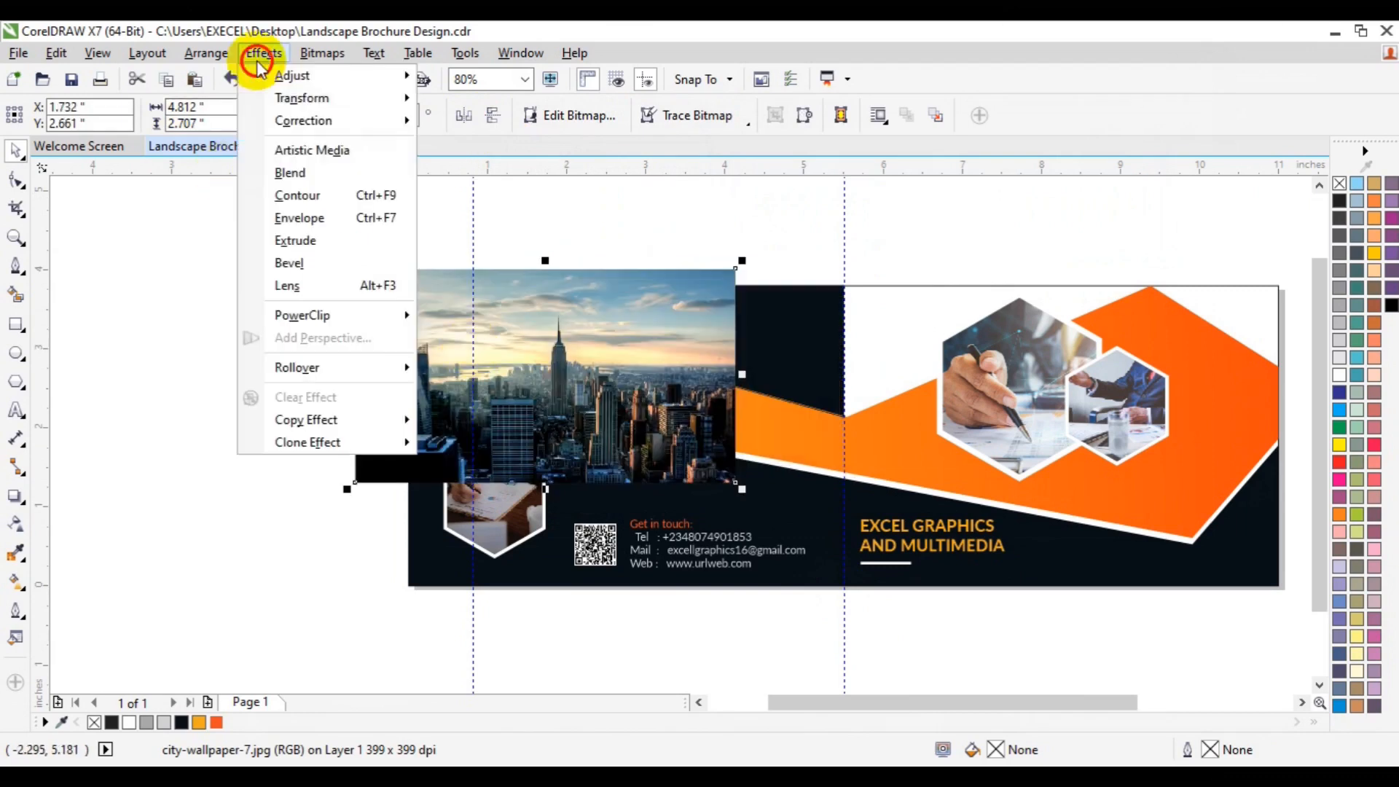
mouse_move(364, 311)
click(501, 314)
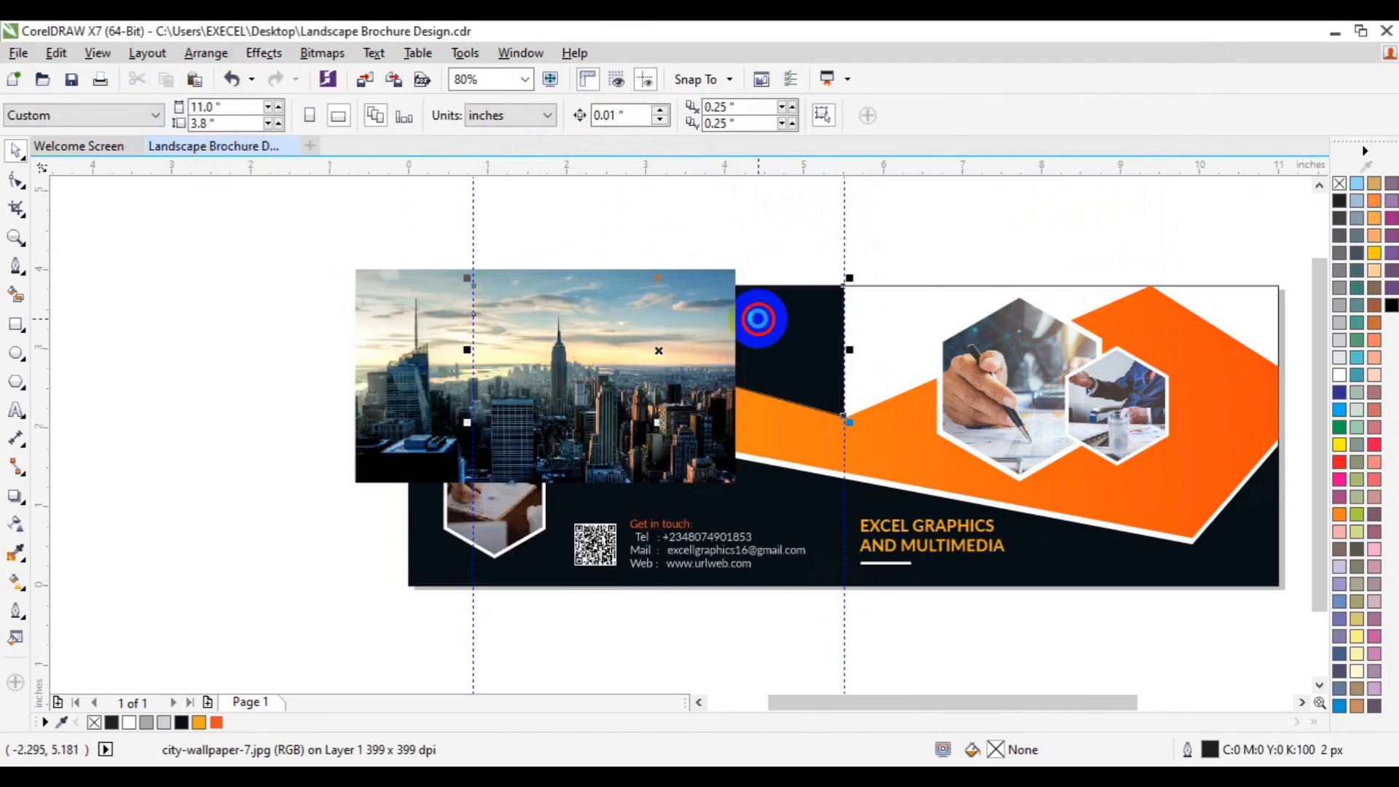
click(758, 319)
Step: Edit the PowerClip contents and reposition the city image upward within the frame
click(605, 446)
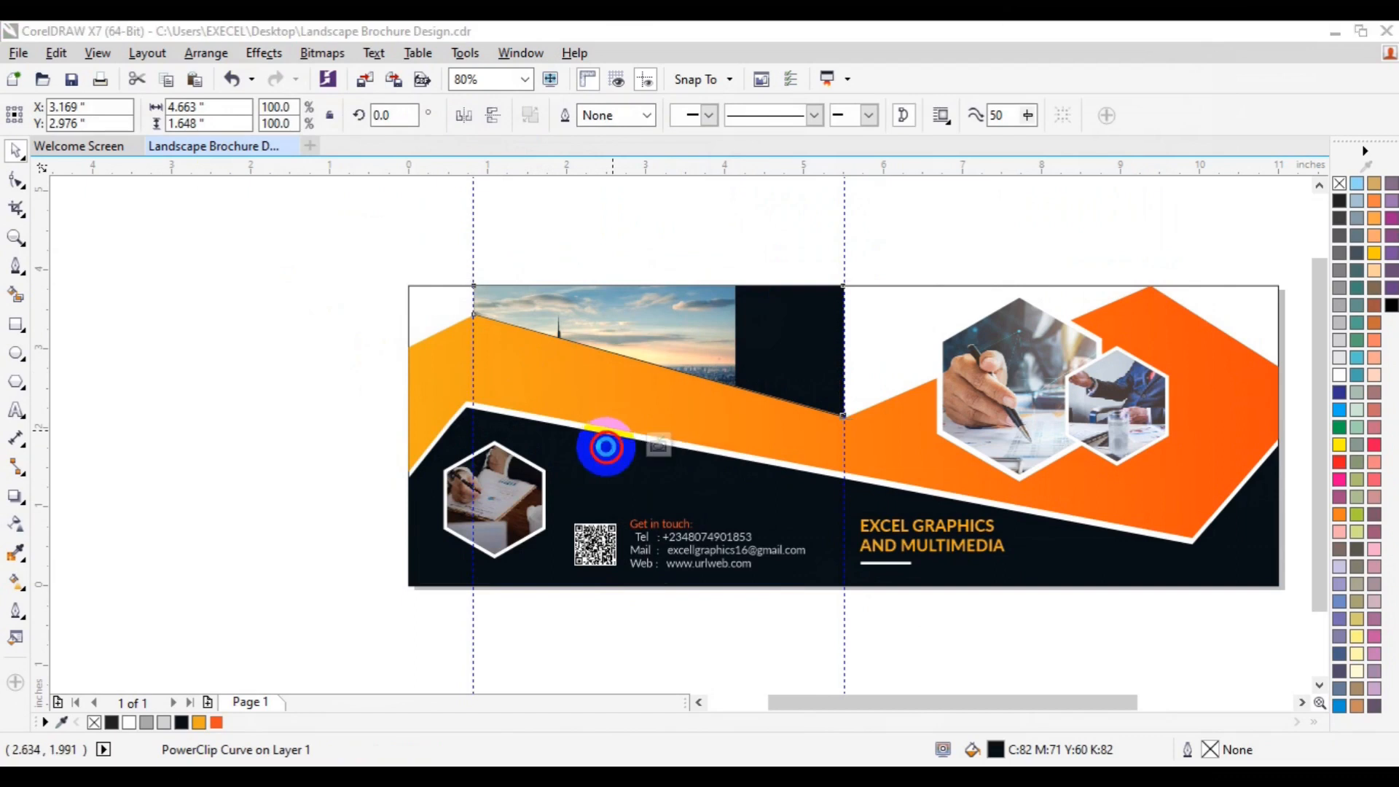
ctrl+click(588, 321)
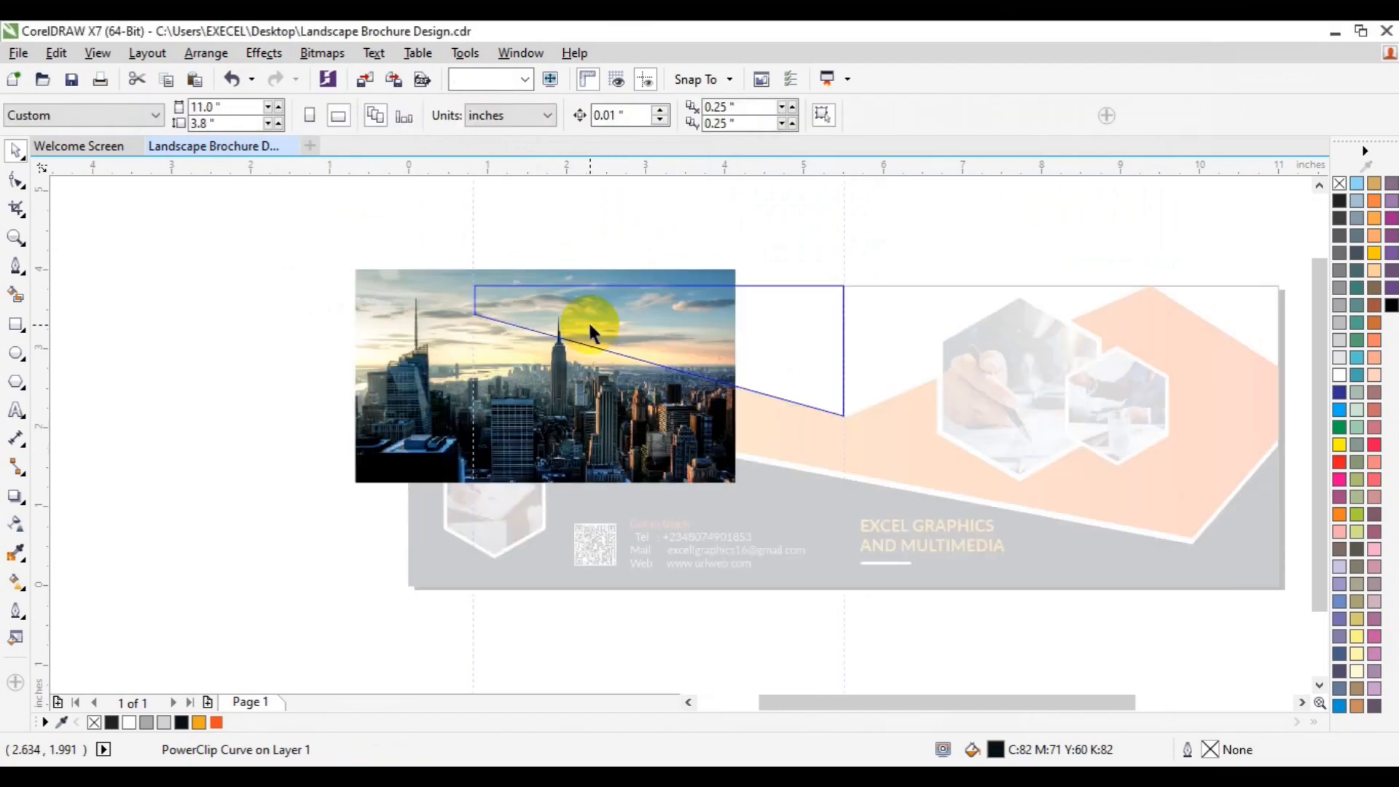
click(588, 322)
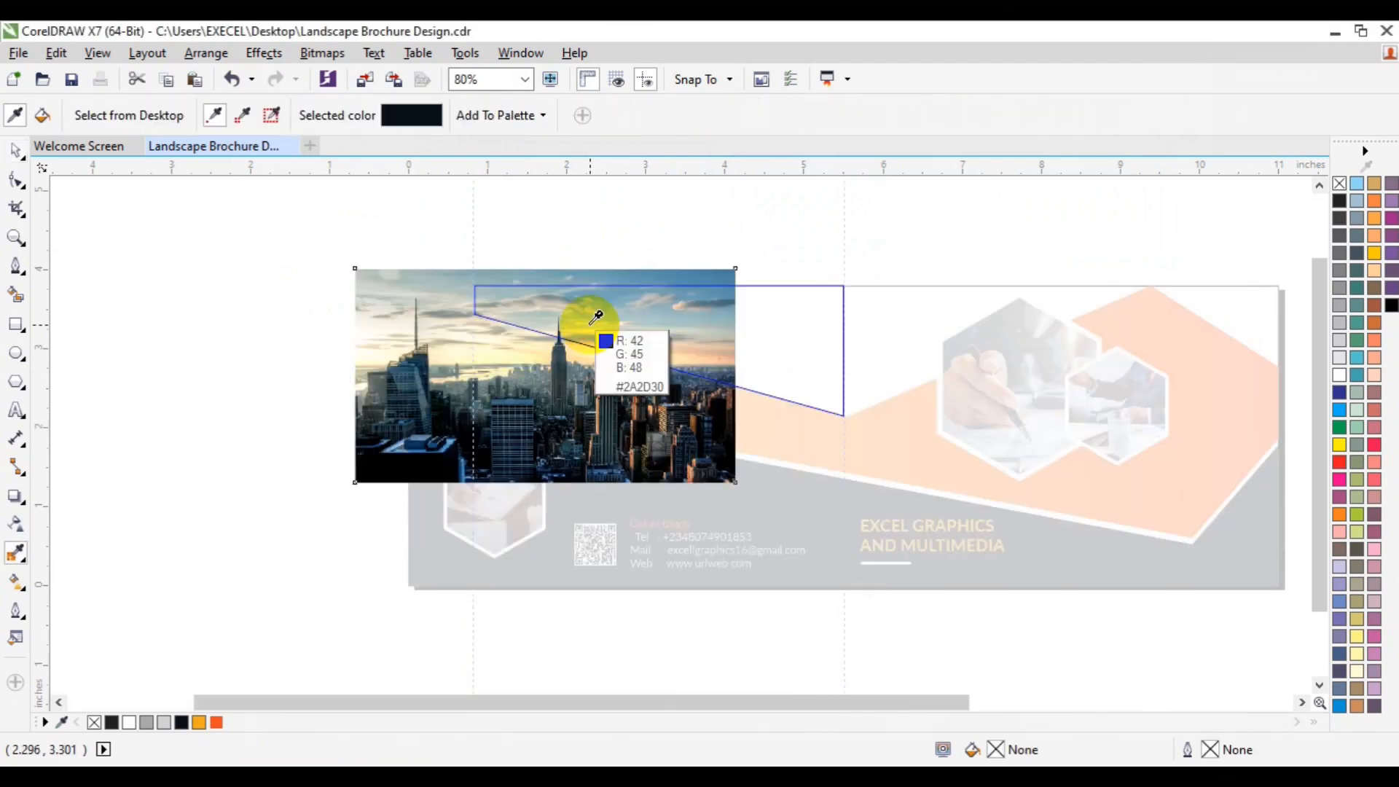
drag(587, 325, 705, 315)
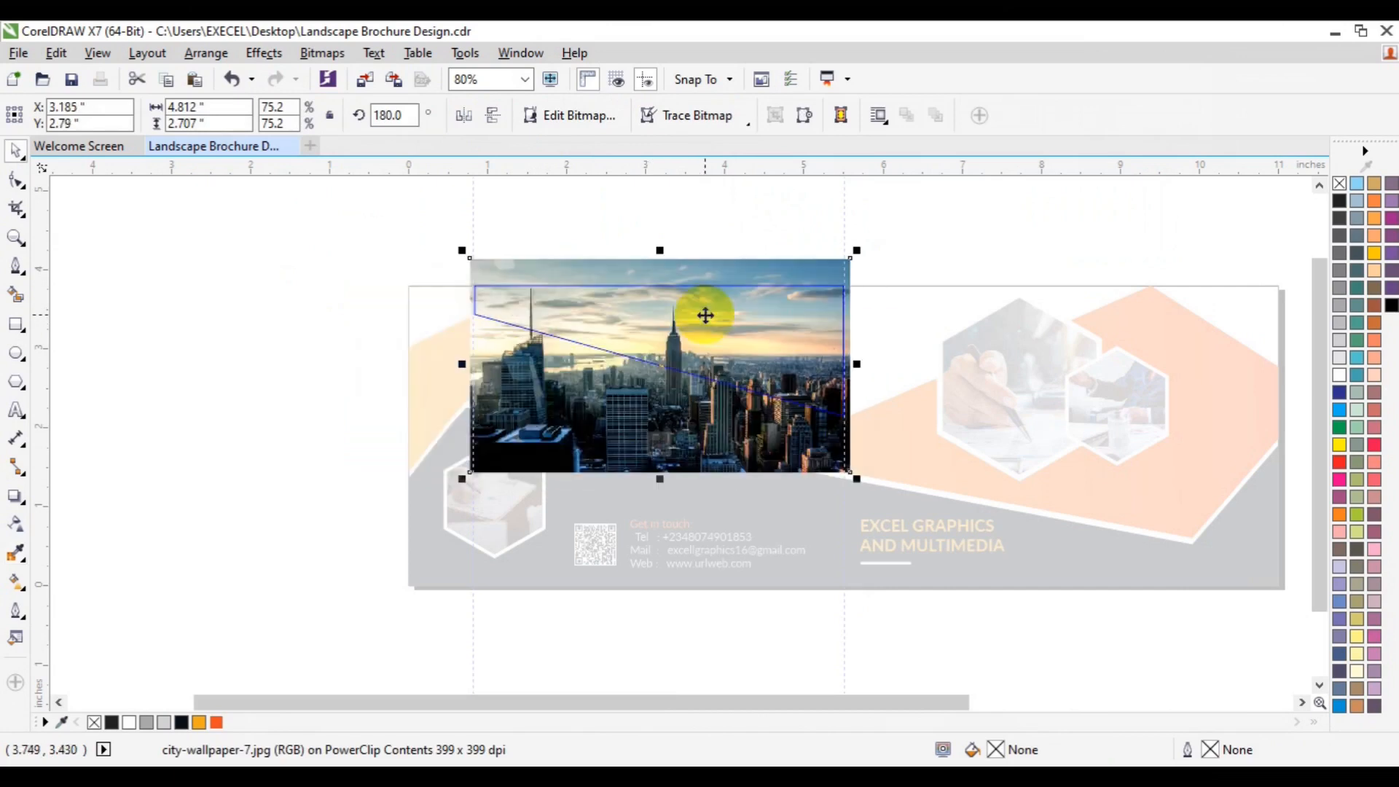
drag(708, 325, 712, 306)
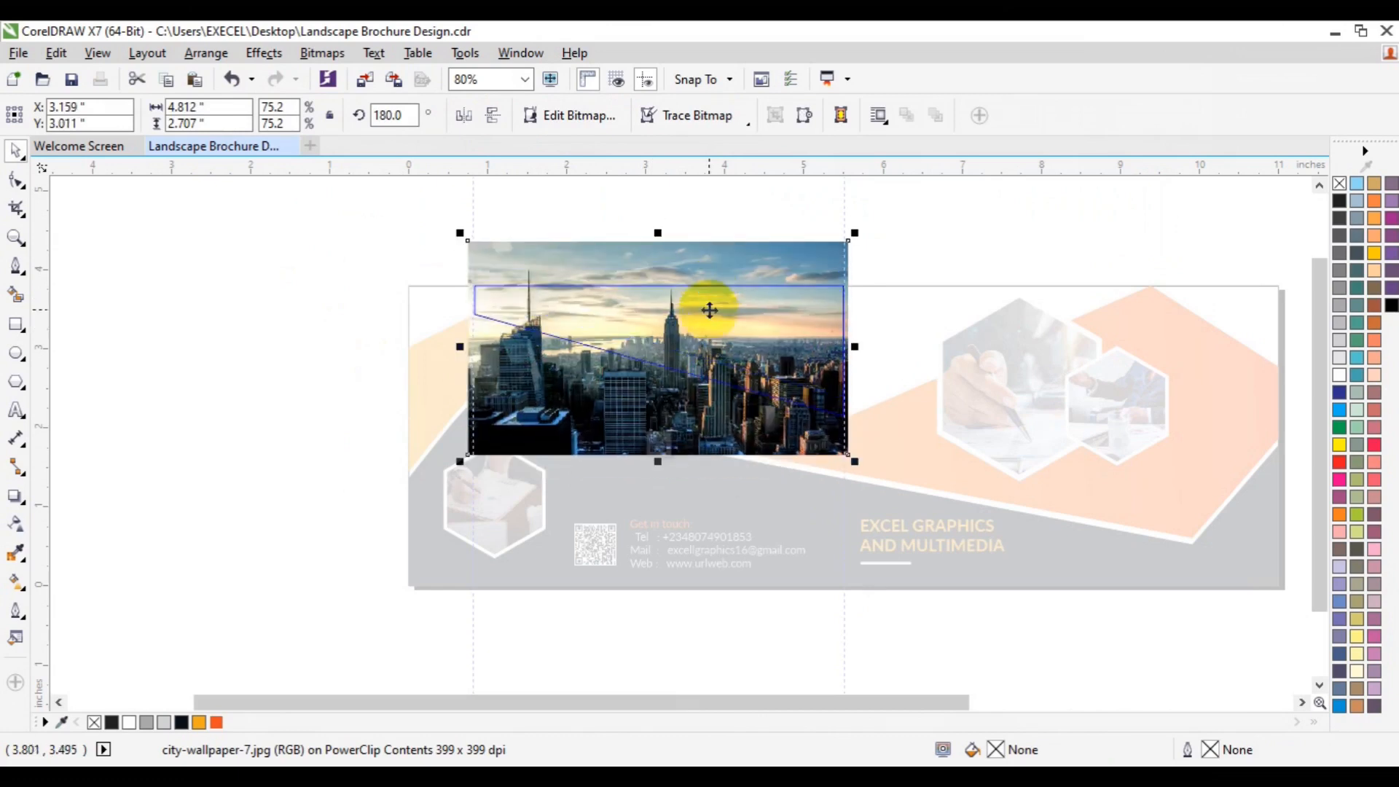
Step: Apply a linear transparency to the city image fading from right to left, then finish editing the PowerClip
click(16, 524)
drag(835, 312, 536, 313)
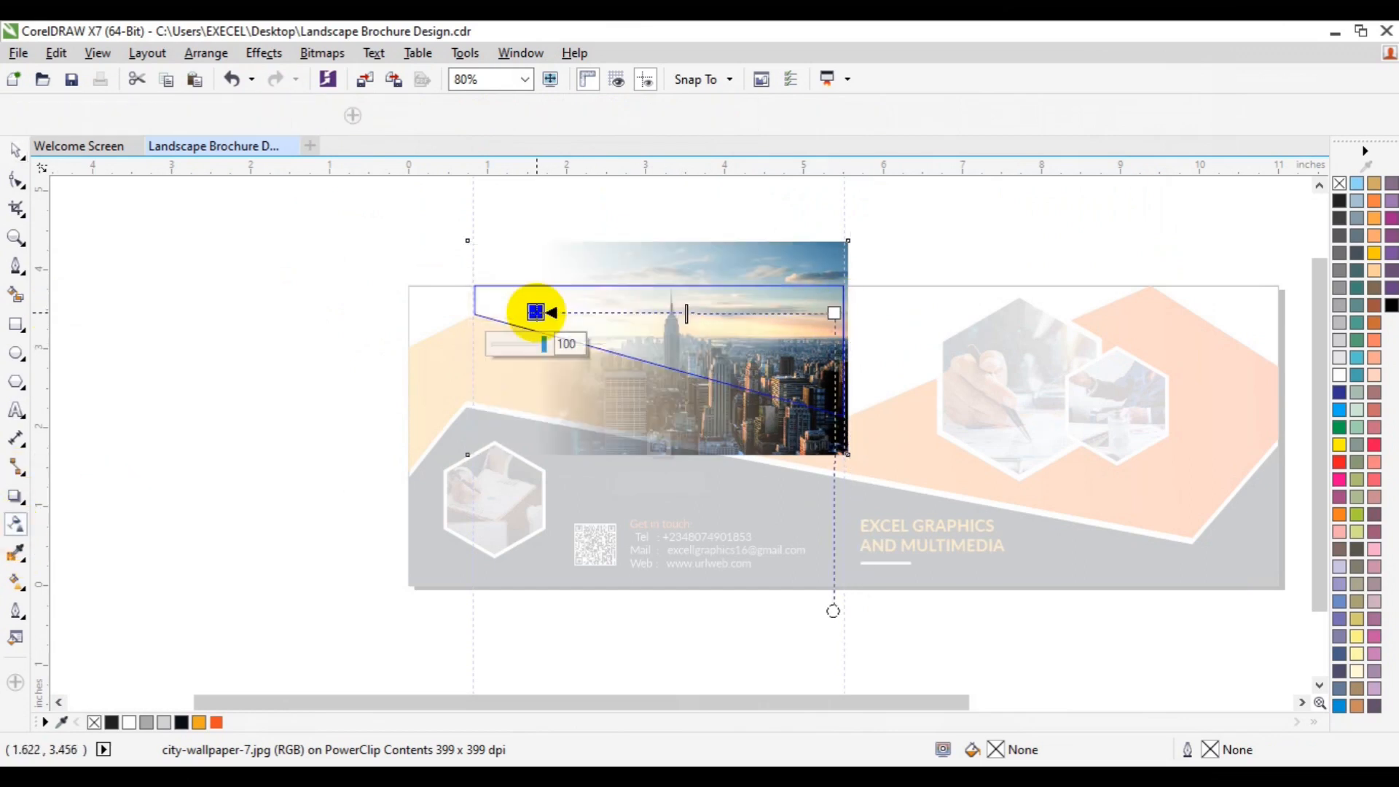
click(654, 448)
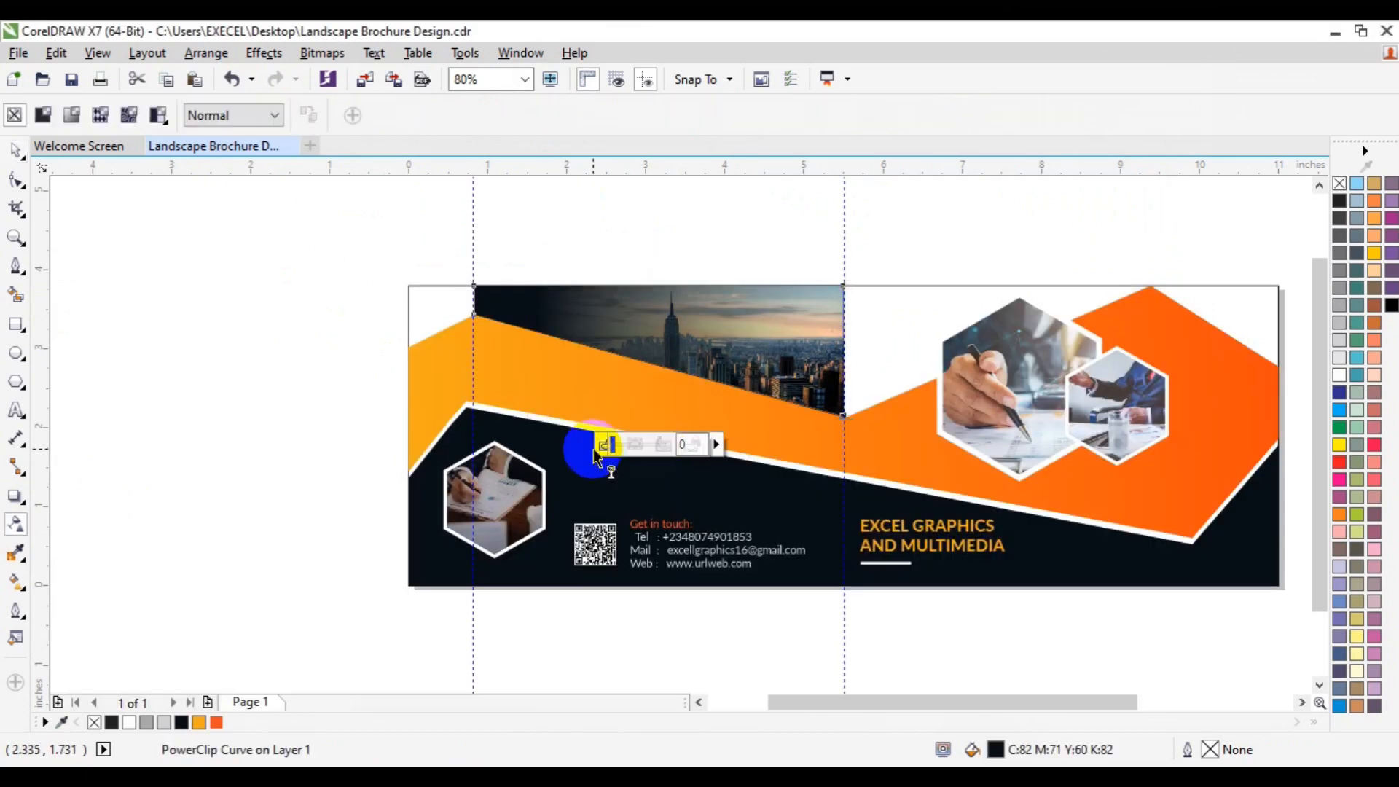
click(269, 435)
key(space)
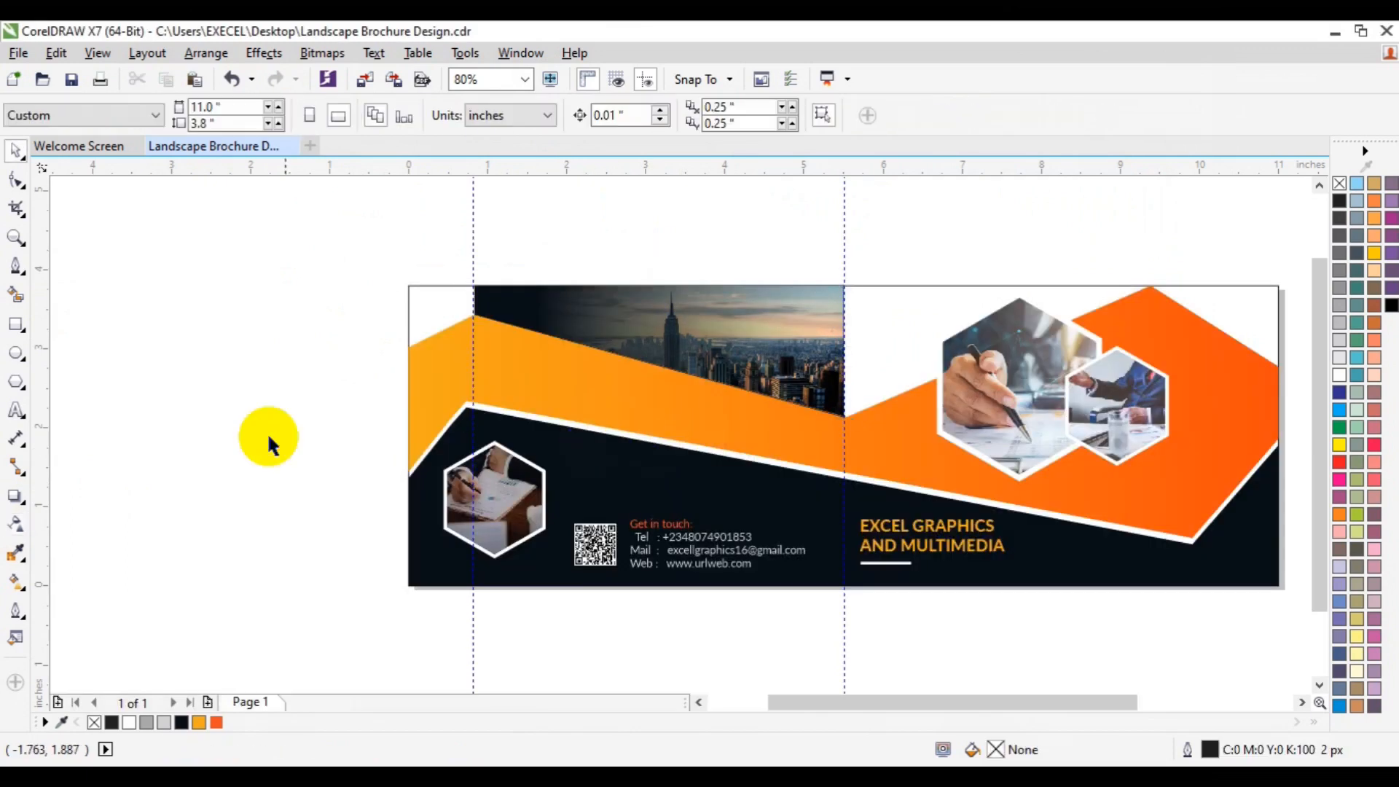
Step: Delete the left vertical guideline
right_click(472, 414)
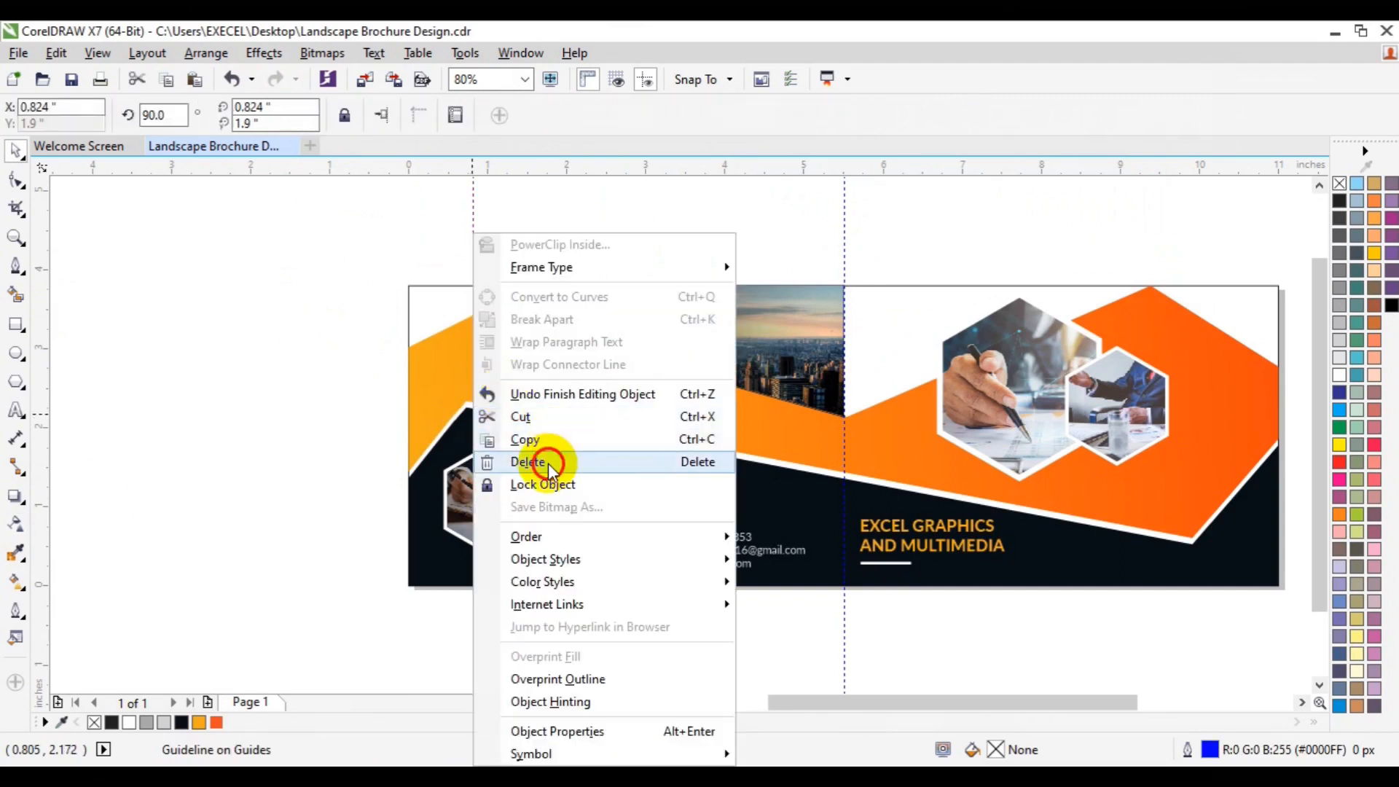
click(548, 464)
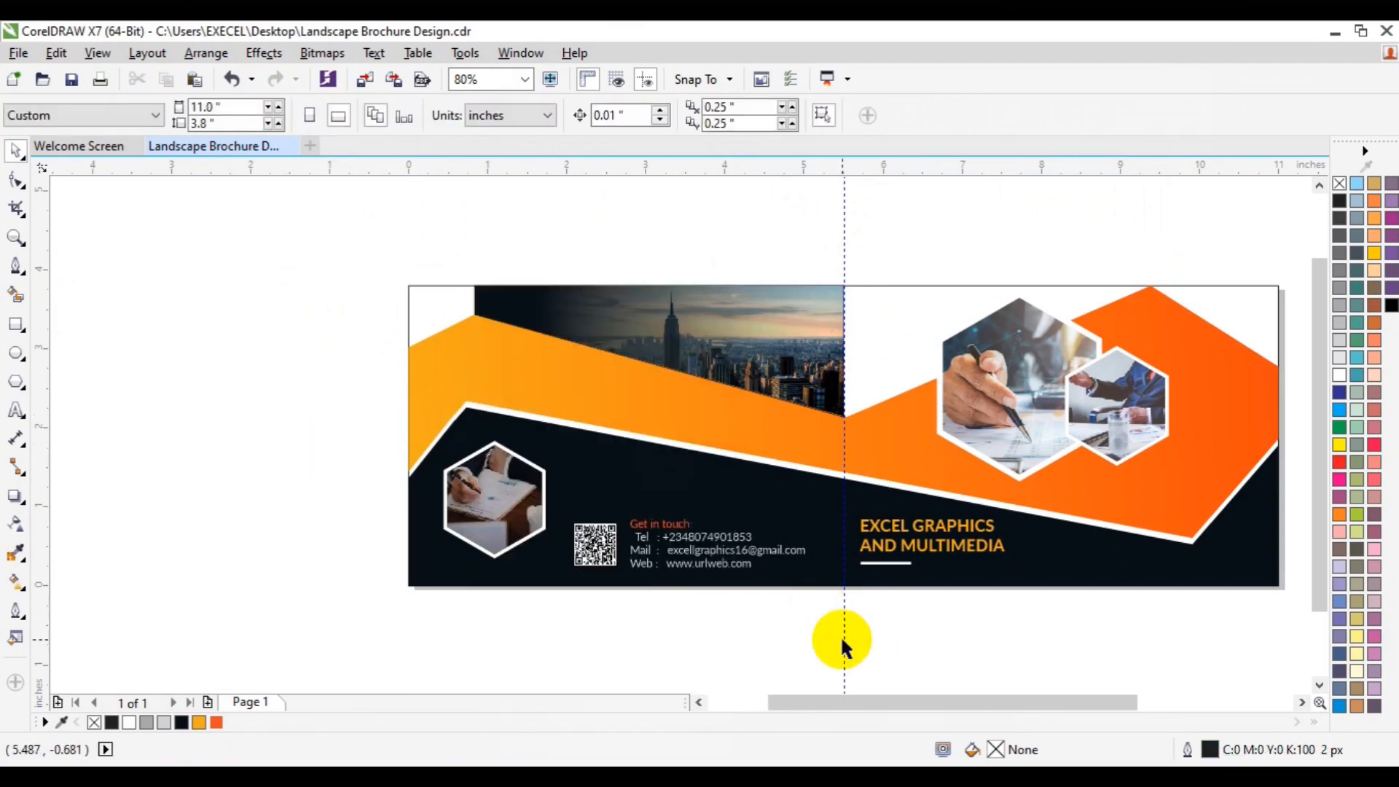
click(1300, 703)
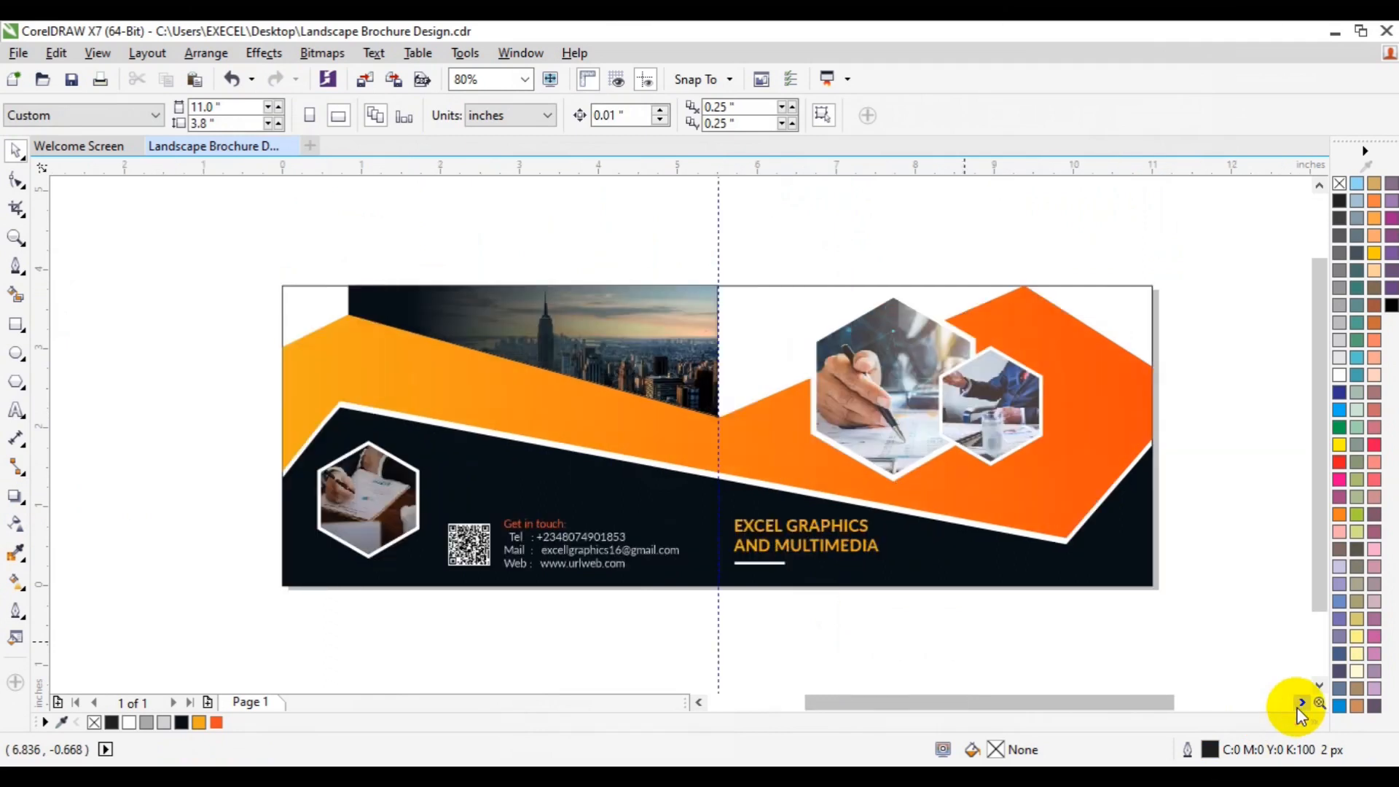